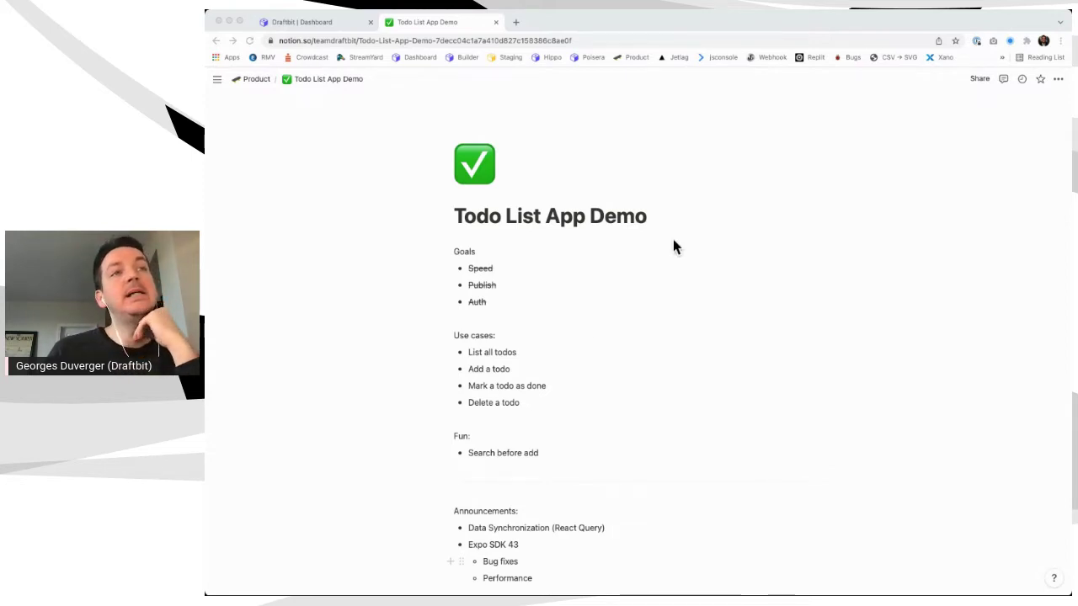
# Review the goals, use cases and announcements on the Todo List App Demo page
pyautogui.click(491, 271)
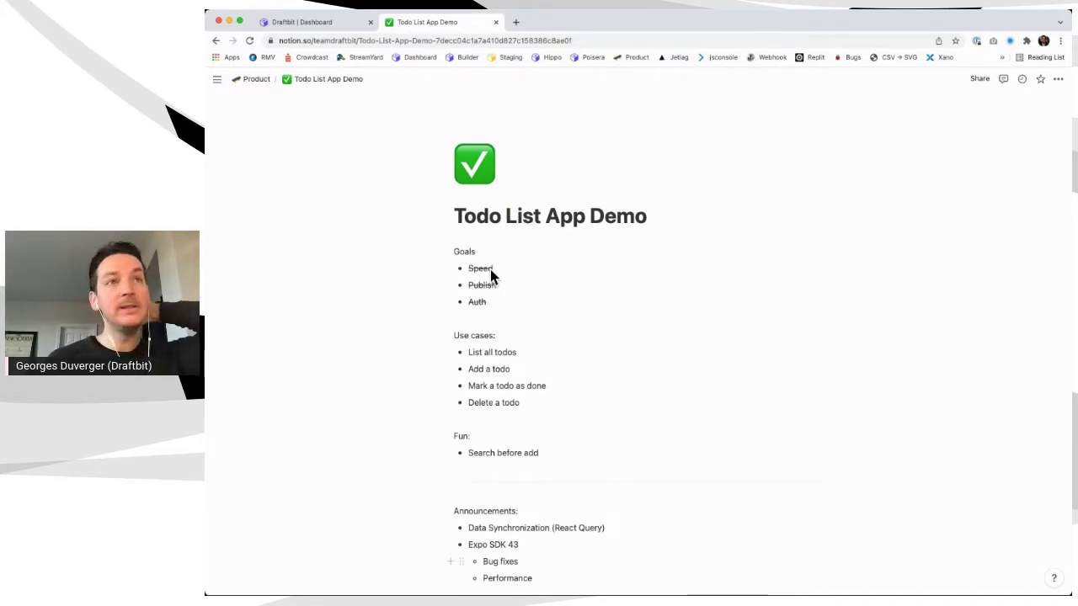
pyautogui.doubleClick(486, 285)
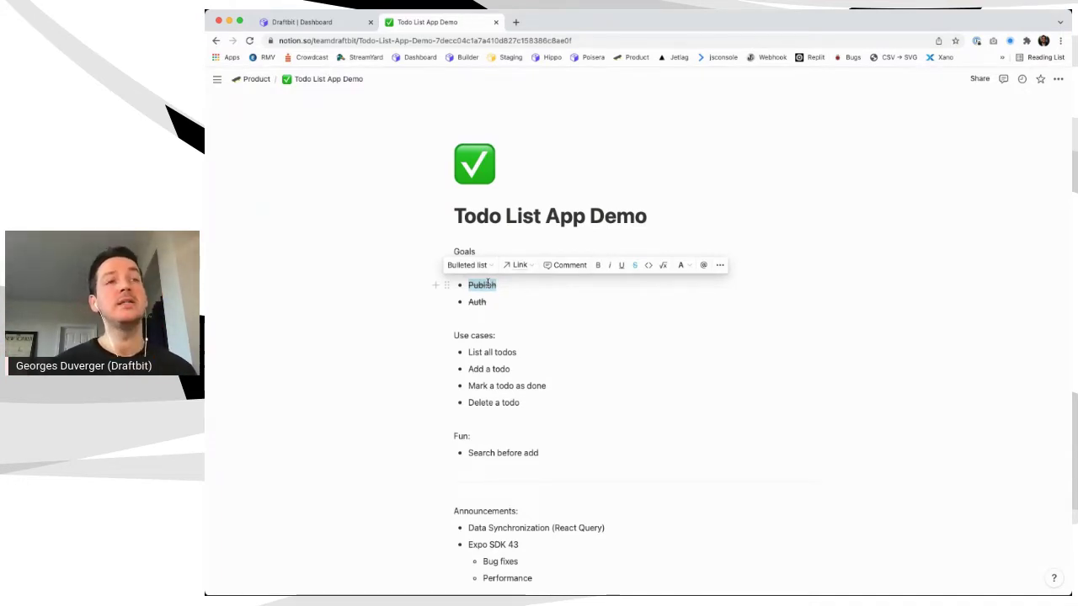
pyautogui.click(523, 314)
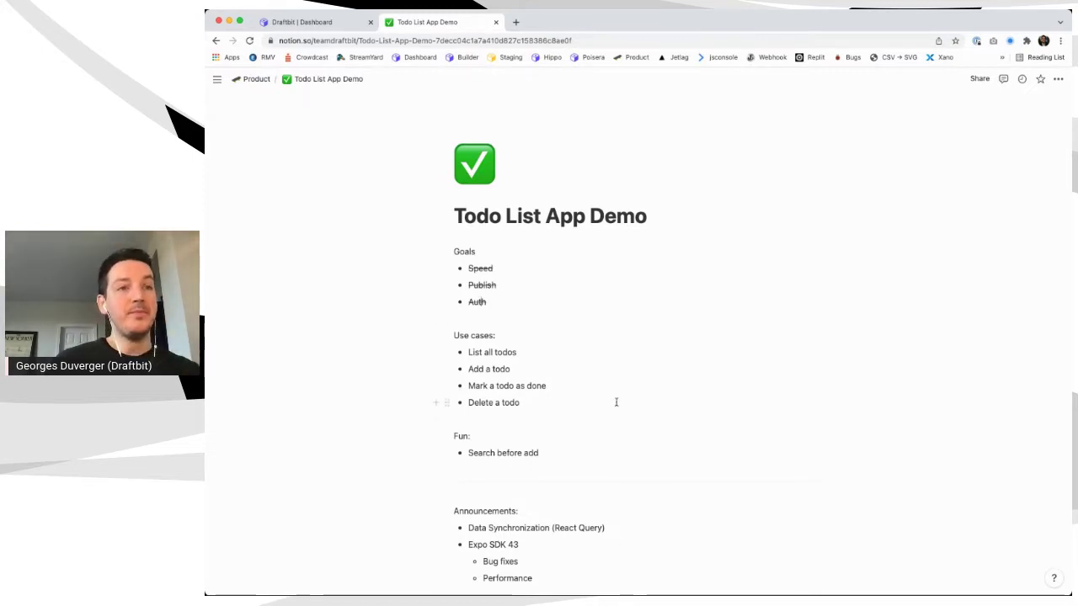
pyautogui.scroll(-3, 616, 401)
pyautogui.scroll(-1, 615, 402)
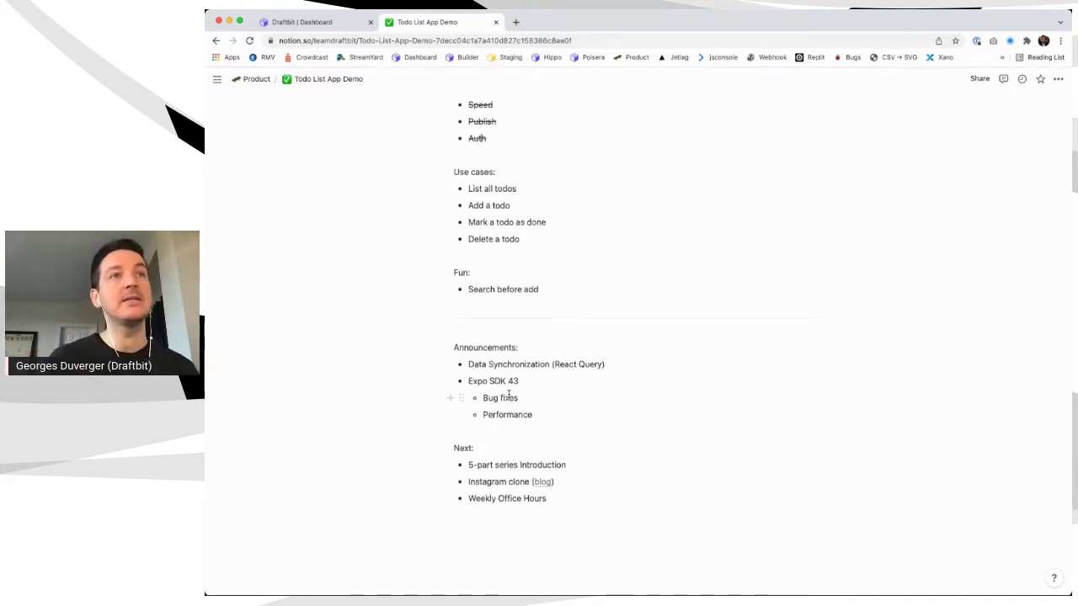
pyautogui.scroll(3, 508, 394)
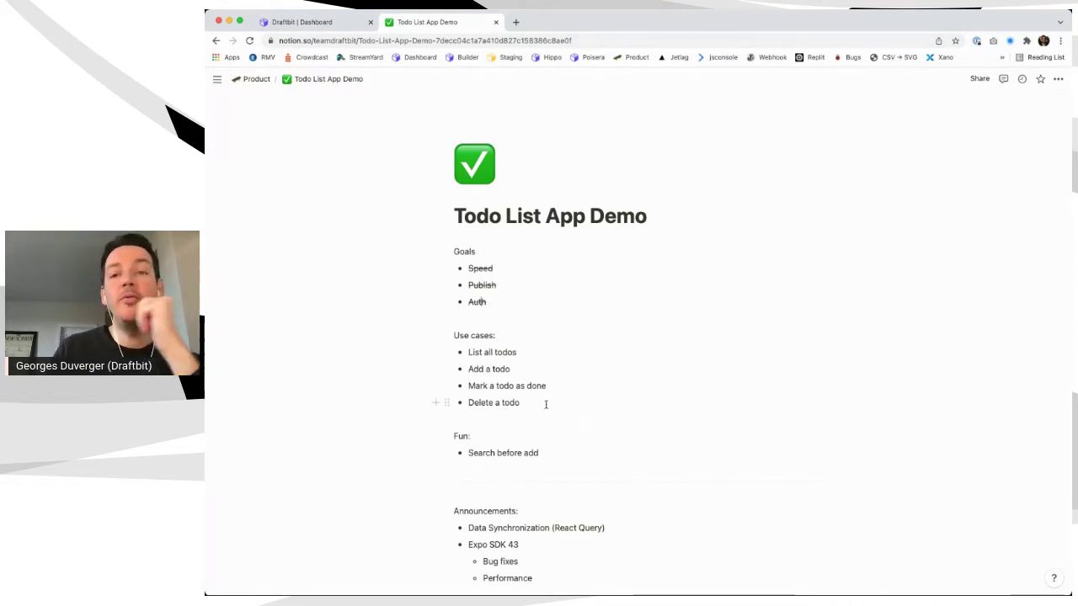
# Switch to the Draftbit dashboard and look through the existing apps in the Personal Workspace at a larger page zoom
pyautogui.click(350, 21)
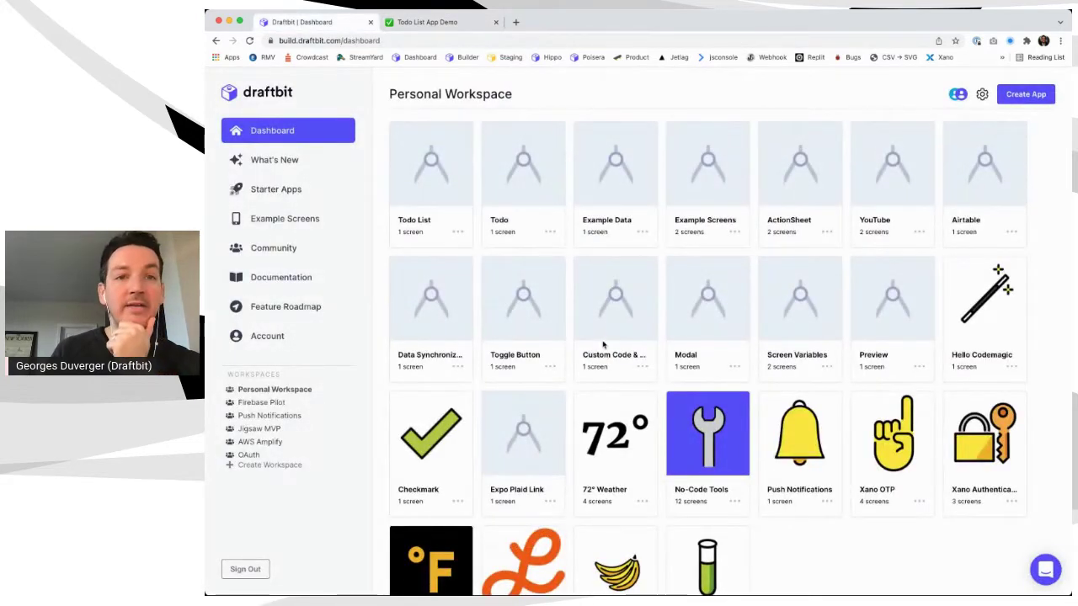
pyautogui.press('super+equal')
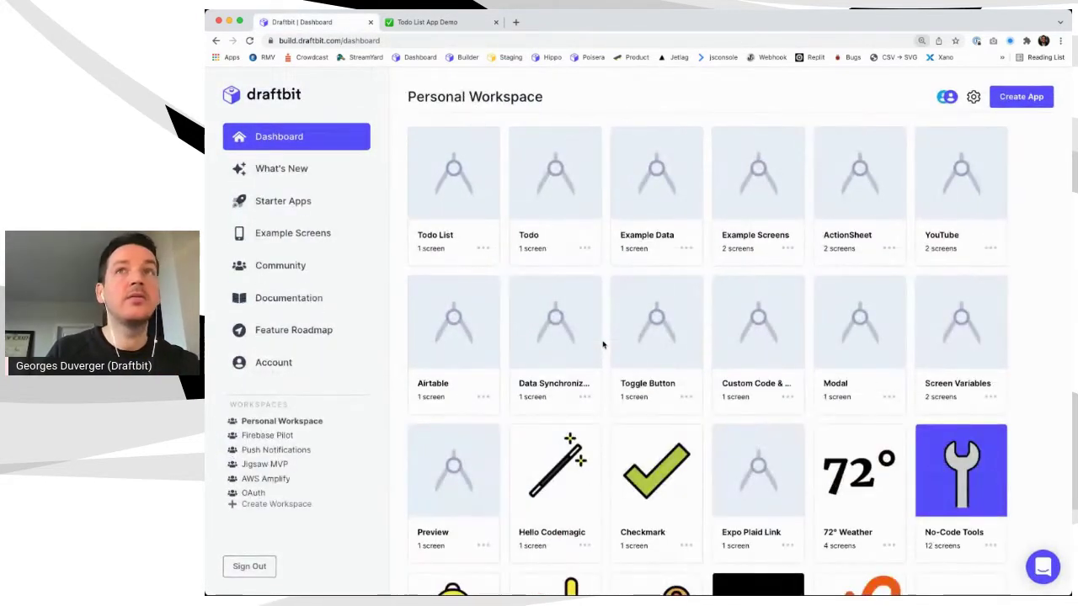
pyautogui.press('super+equal')
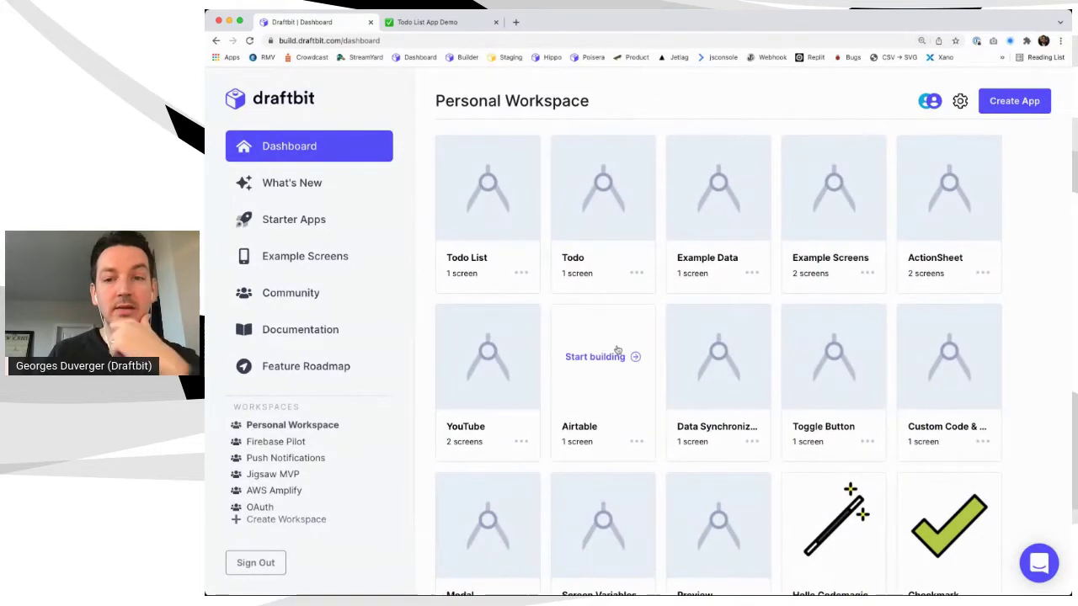
pyautogui.scroll(-5, 693, 344)
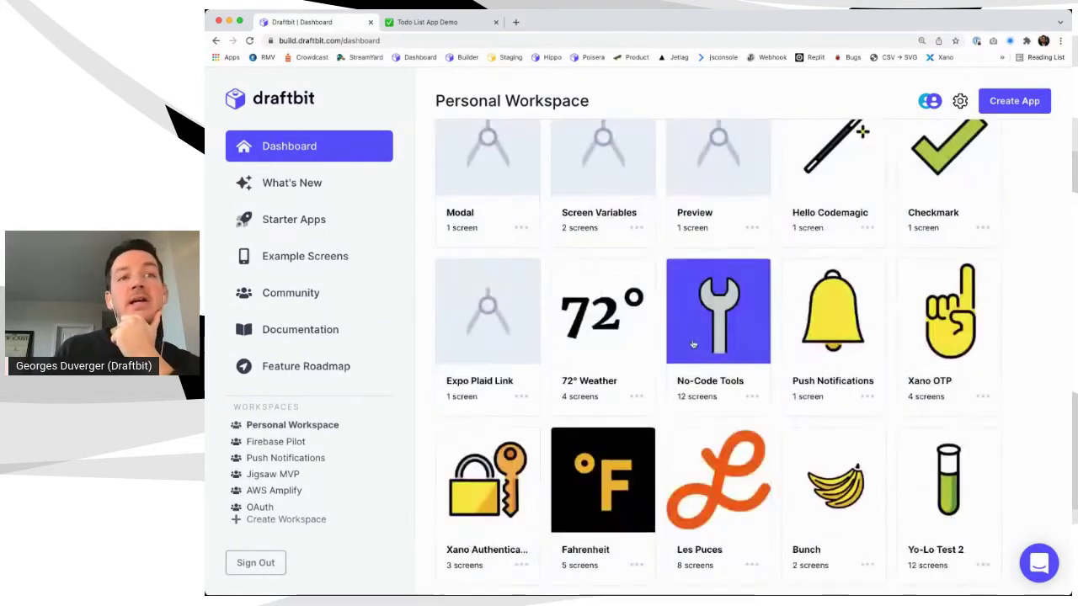
pyautogui.scroll(5, 692, 344)
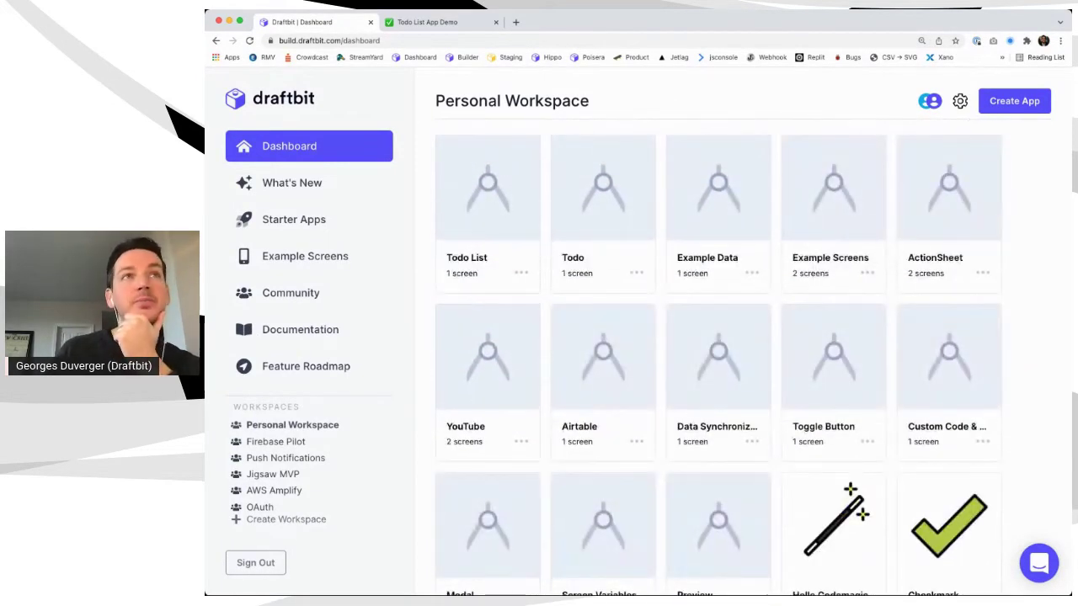
pyautogui.click(1013, 101)
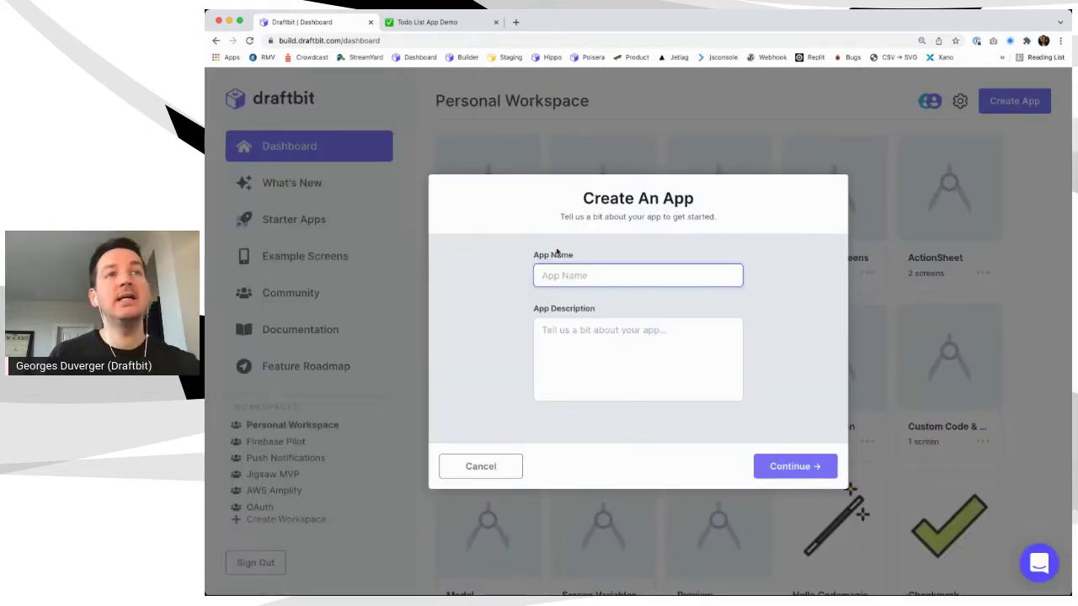
pyautogui.write('Todo')
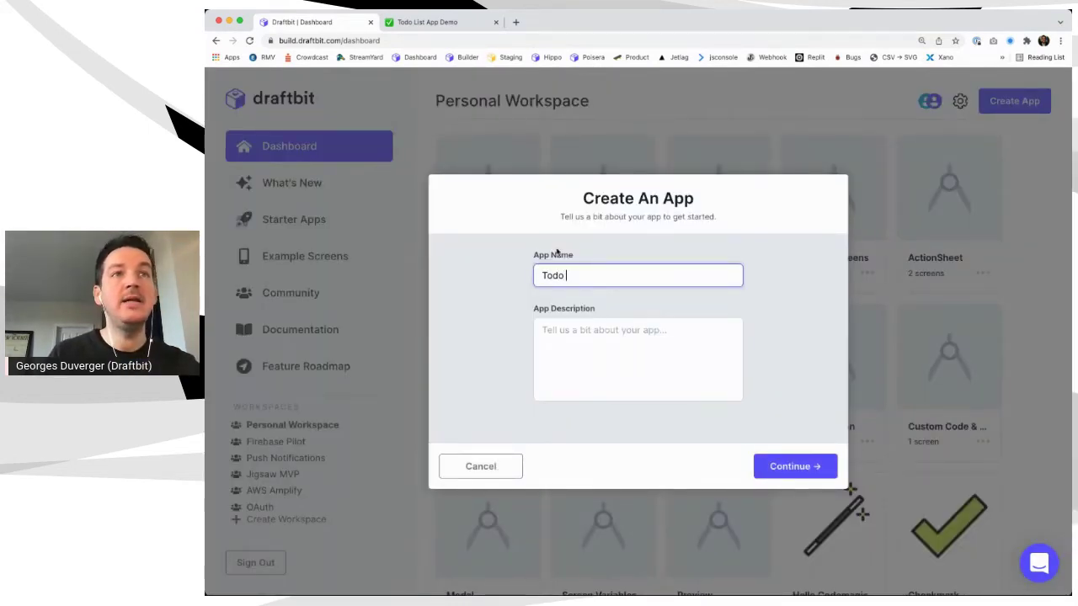
pyautogui.write(' List')
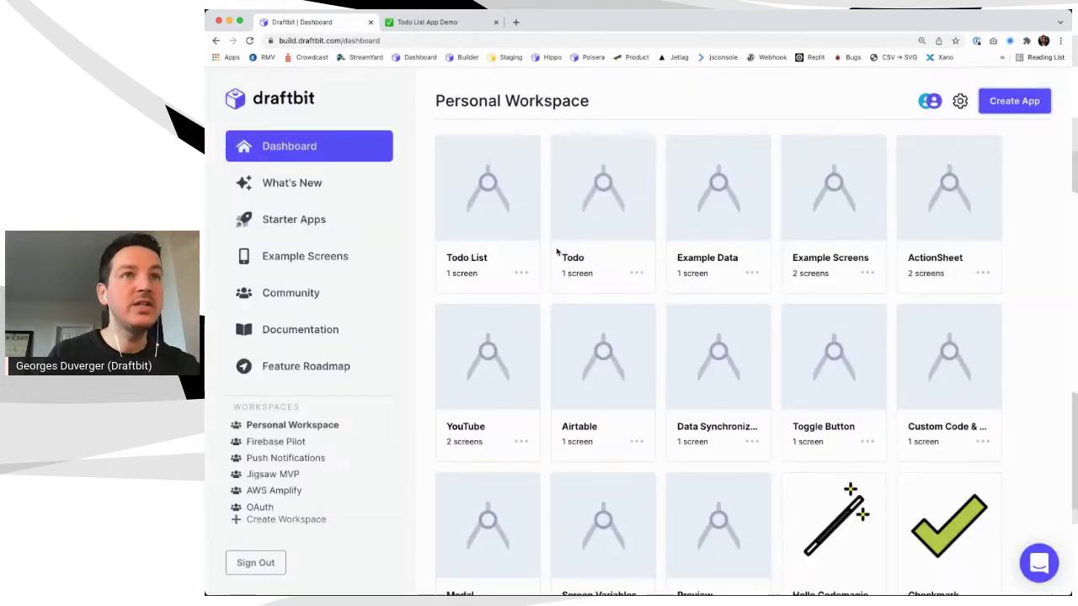
# Start creating a new app in the Personal Workspace and name it "Todo Liste"
pyautogui.click(1014, 101)
pyautogui.write('Todo List (FR')
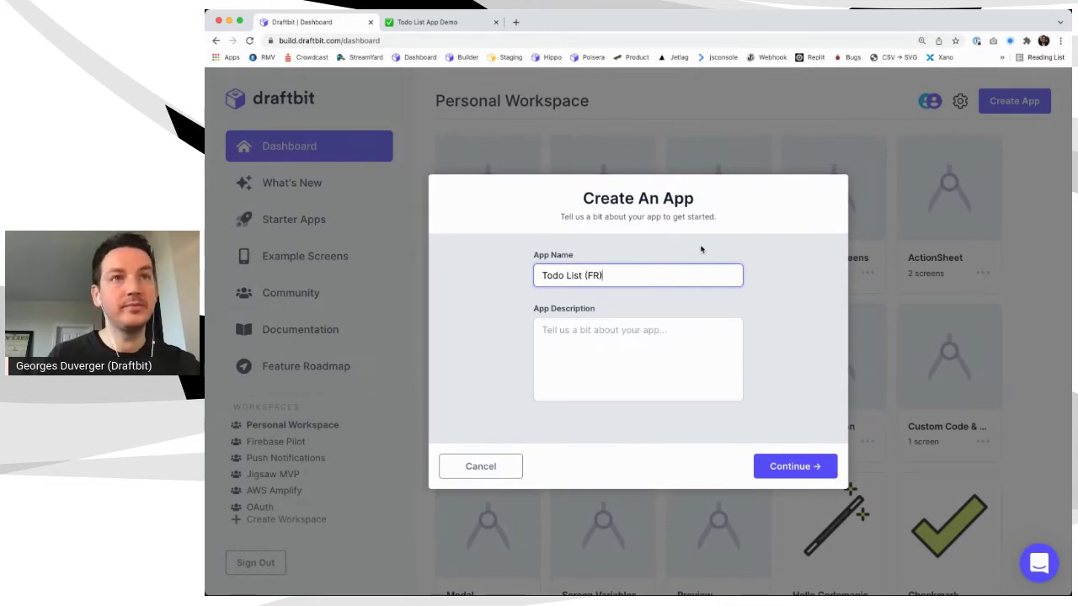
pyautogui.press('super+a')
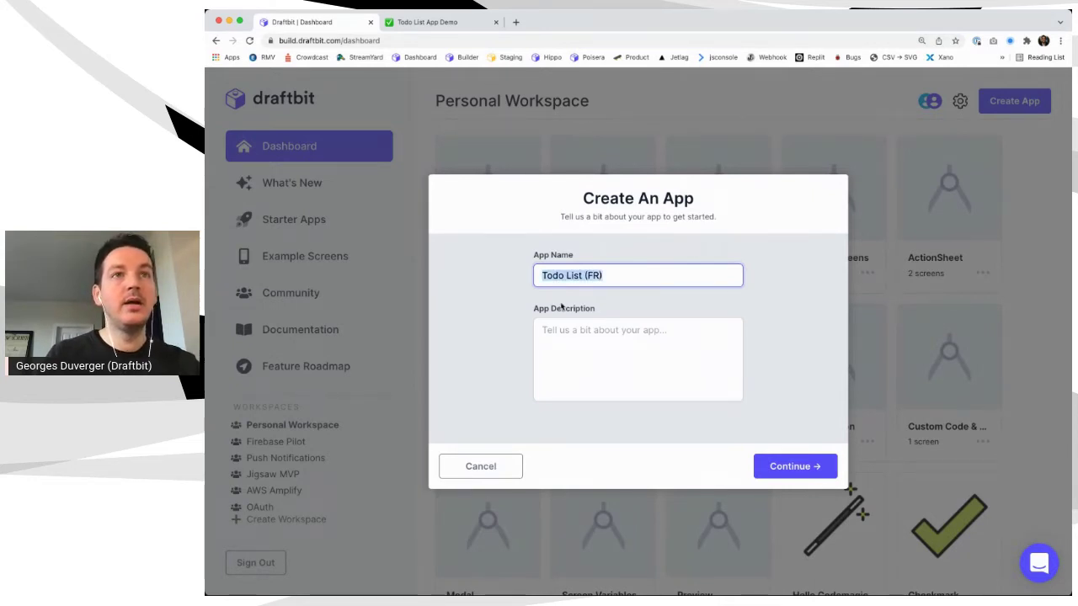
pyautogui.press('Right')
pyautogui.press('BackSpace')
pyautogui.press('BackSpace')
pyautogui.press('BackSpace')
pyautogui.press('BackSpace')
pyautogui.press('BackSpace')
pyautogui.write('e')
# Create the app as a blank app without a starter layout and open it in the builder
pyautogui.click(817, 466)
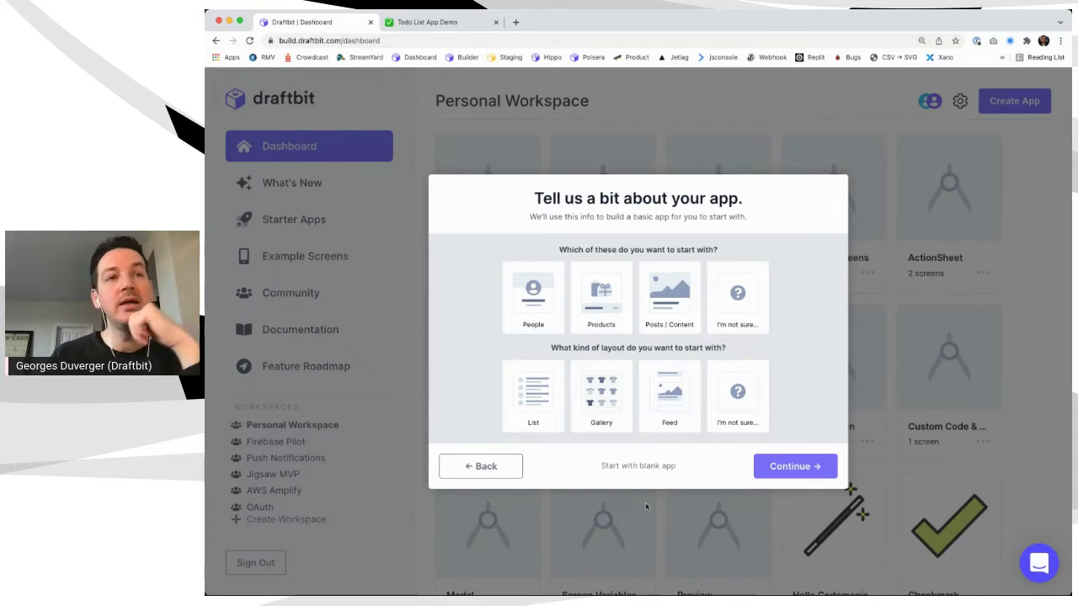
pyautogui.click(640, 467)
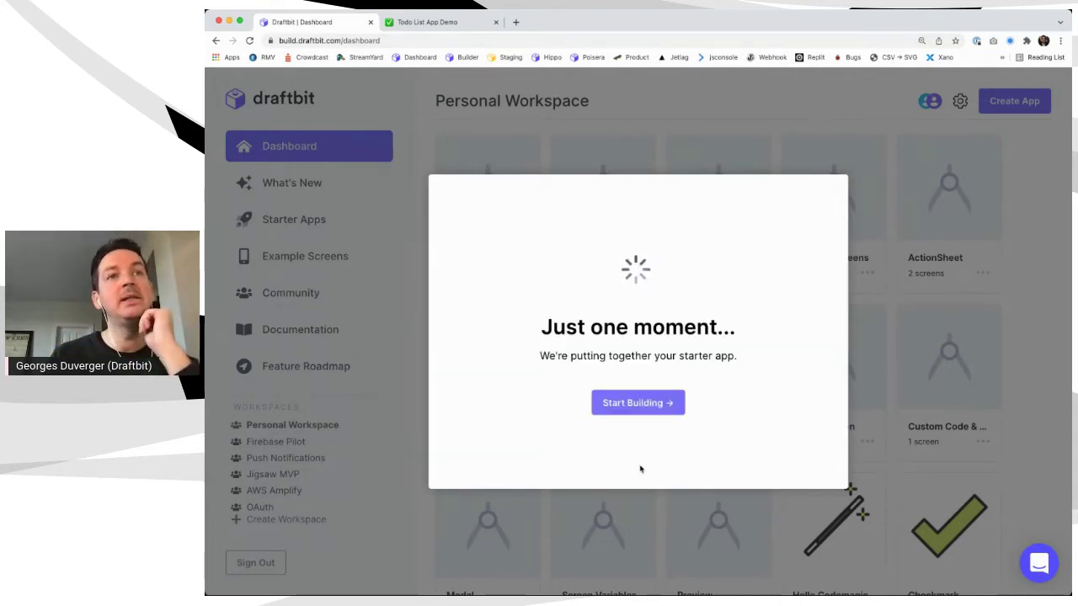
pyautogui.click(644, 395)
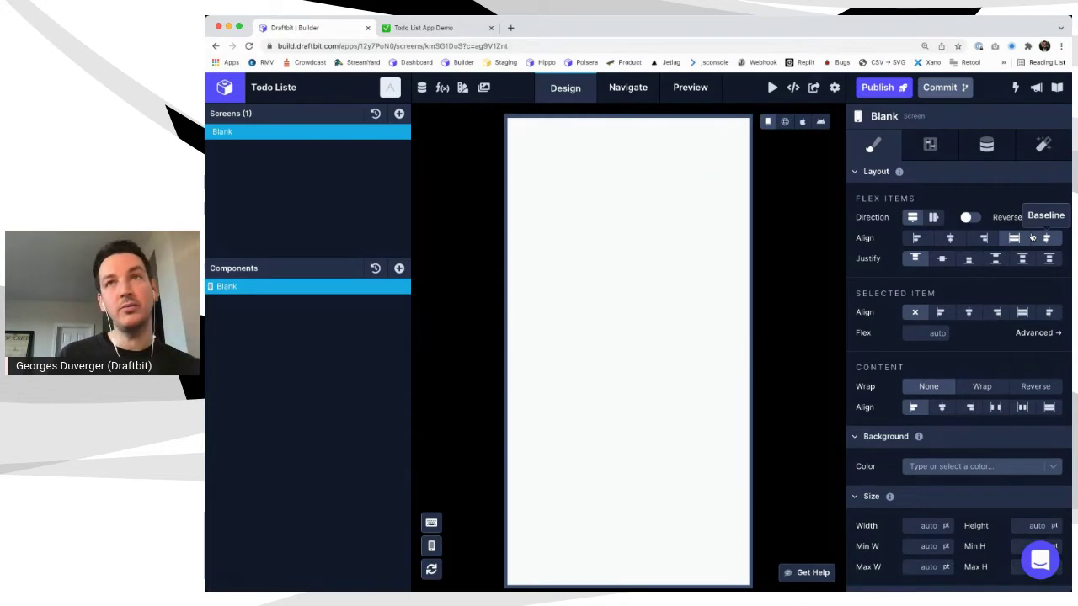
# Examine the Blank screen's style, configuration, data and interaction settings
pyautogui.click(931, 148)
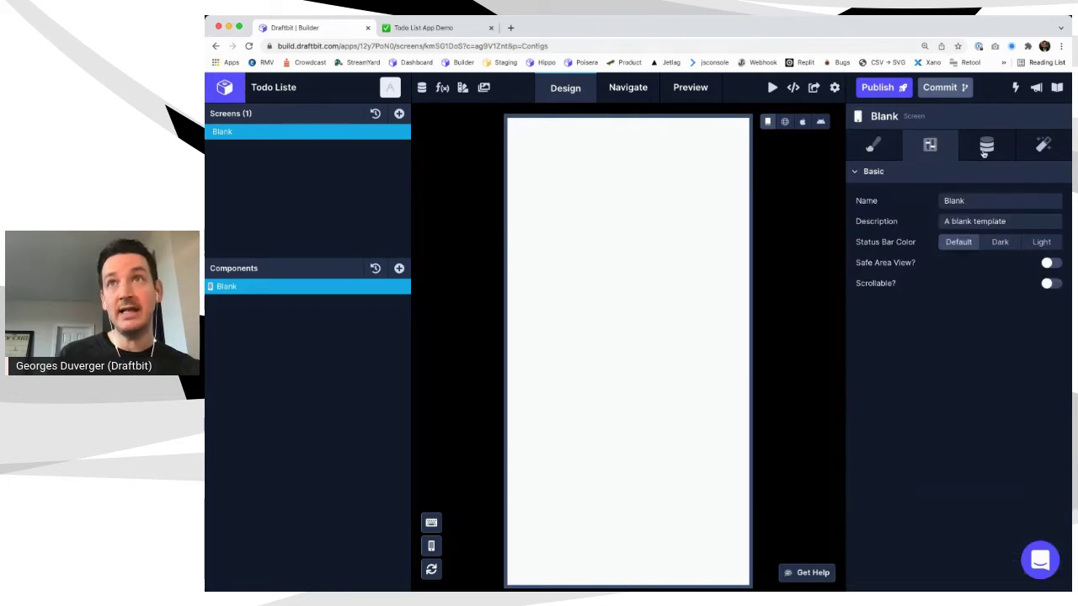
pyautogui.click(985, 150)
pyautogui.click(1040, 155)
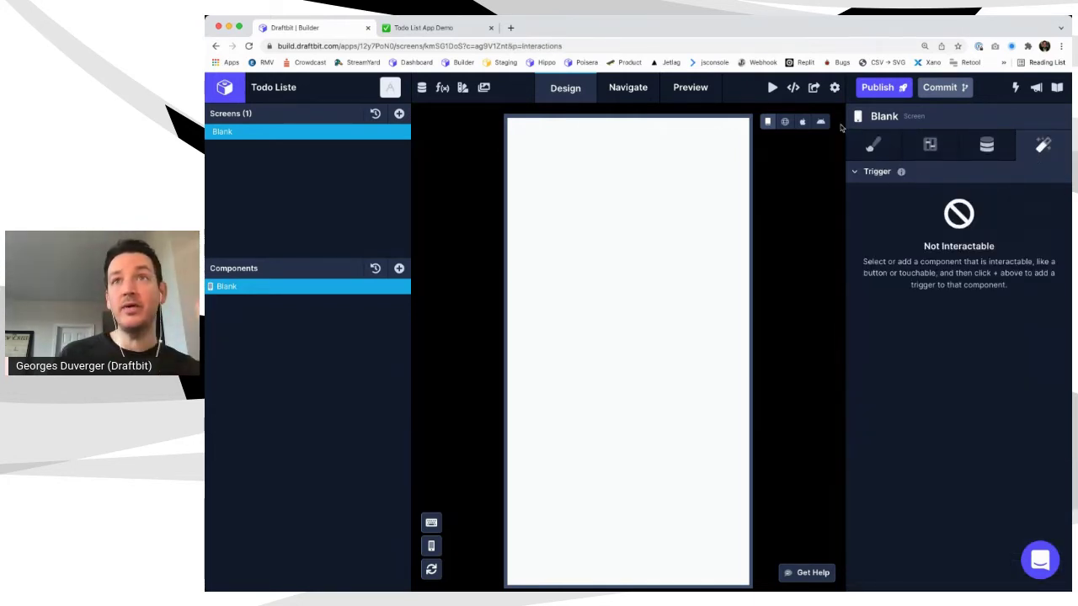
pyautogui.click(872, 145)
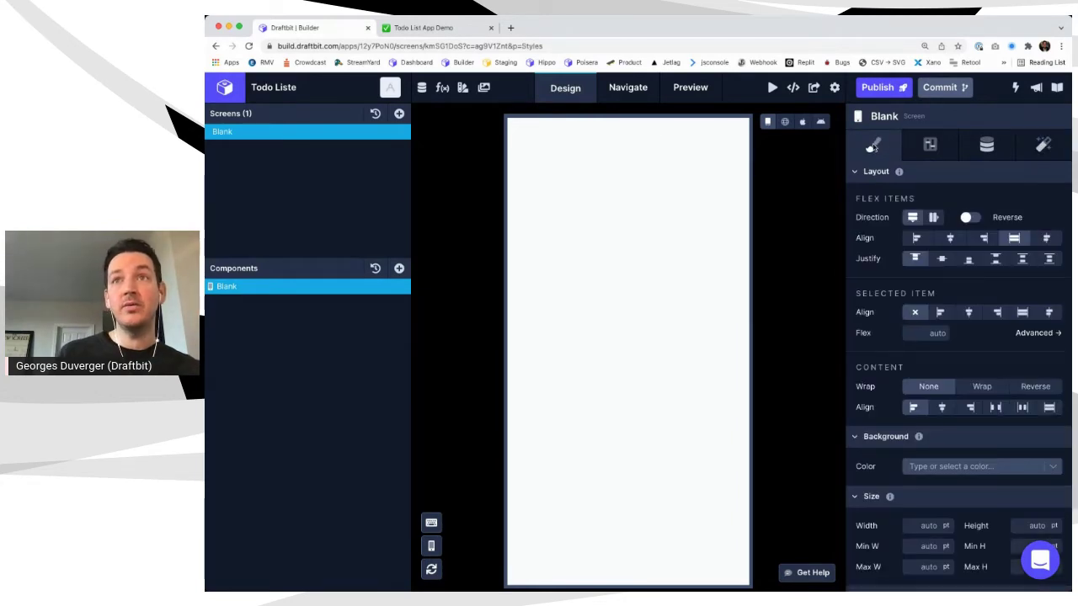
pyautogui.scroll(-4, 934, 354)
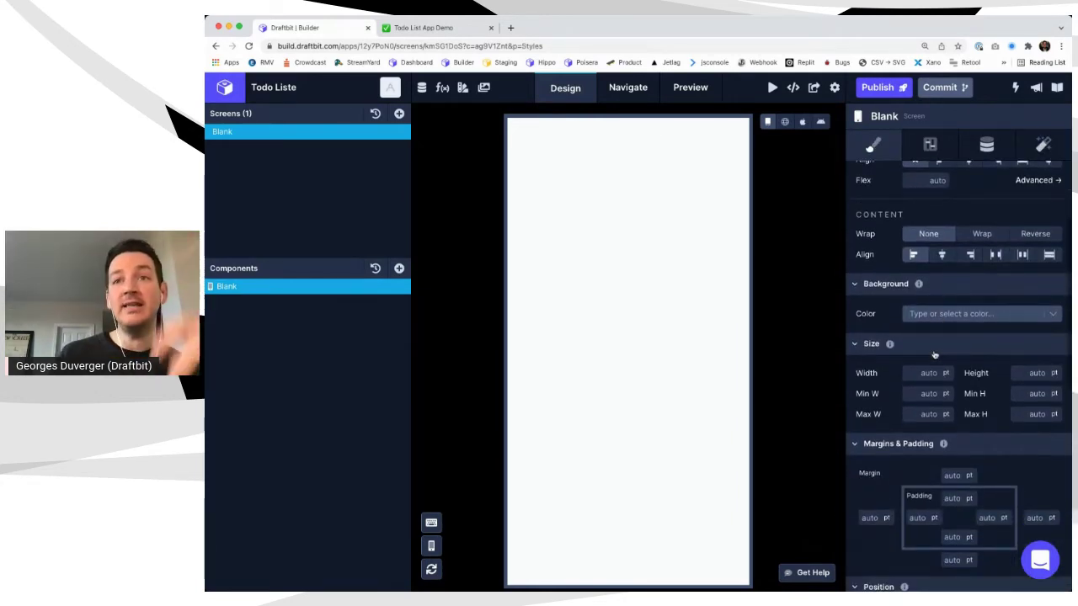
pyautogui.scroll(-3, 933, 354)
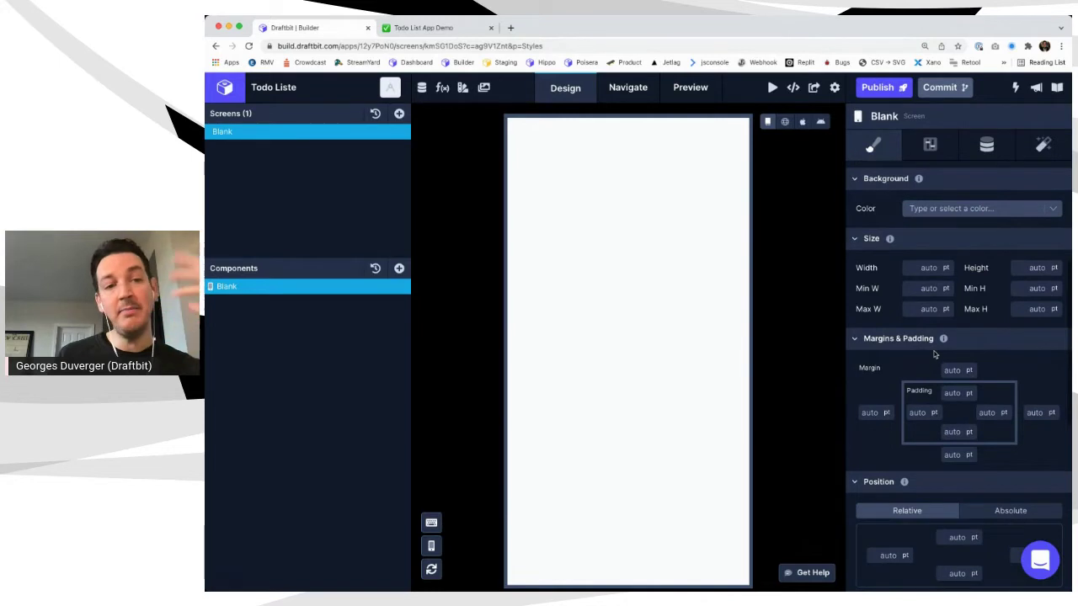
pyautogui.scroll(7, 934, 354)
pyautogui.click(930, 146)
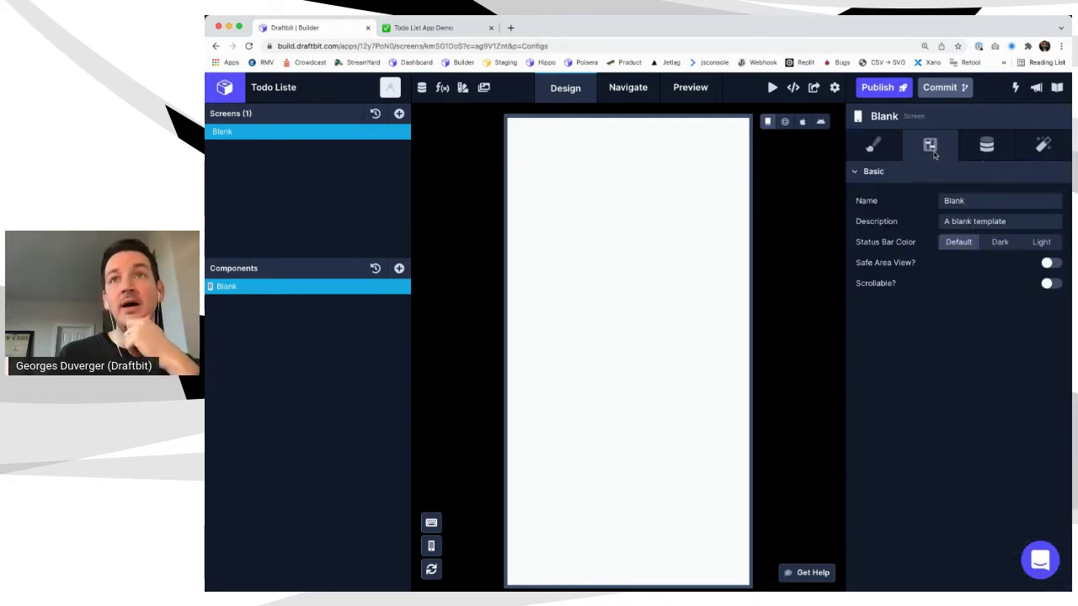
pyautogui.click(995, 147)
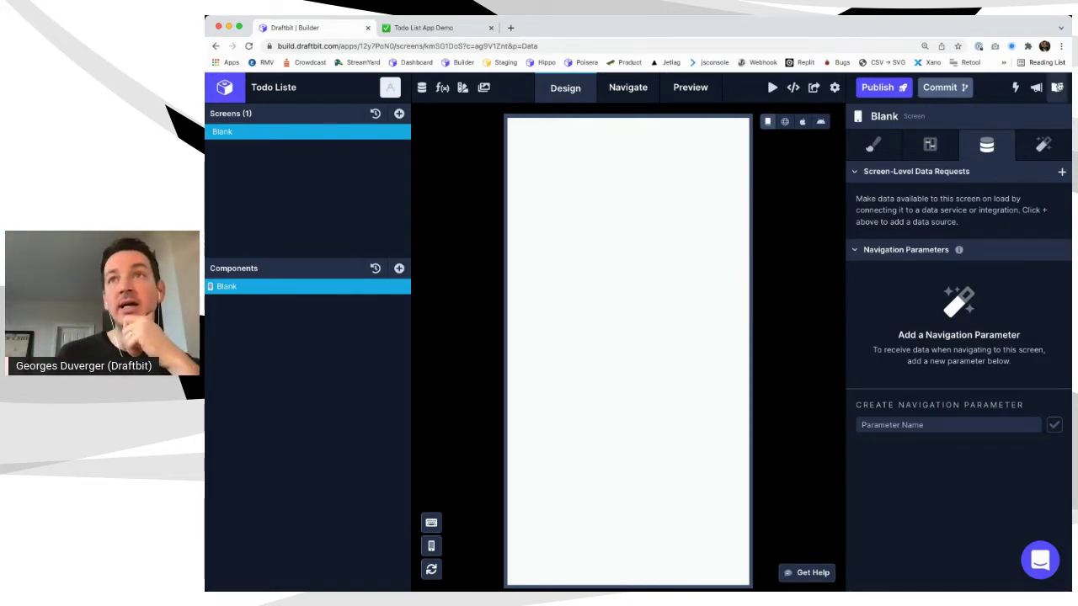
pyautogui.click(1042, 145)
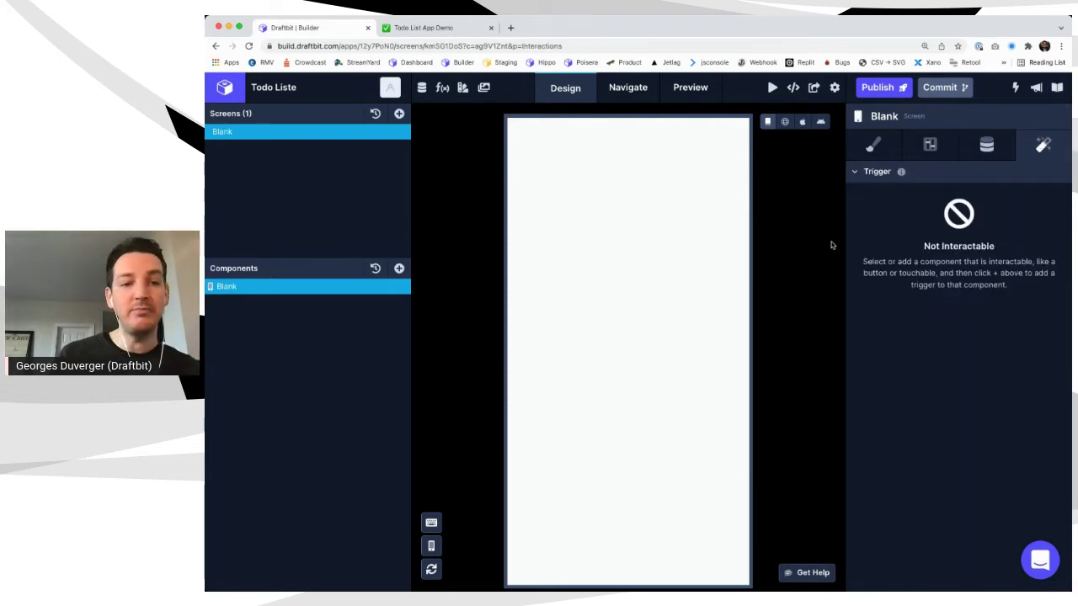
pyautogui.click(869, 148)
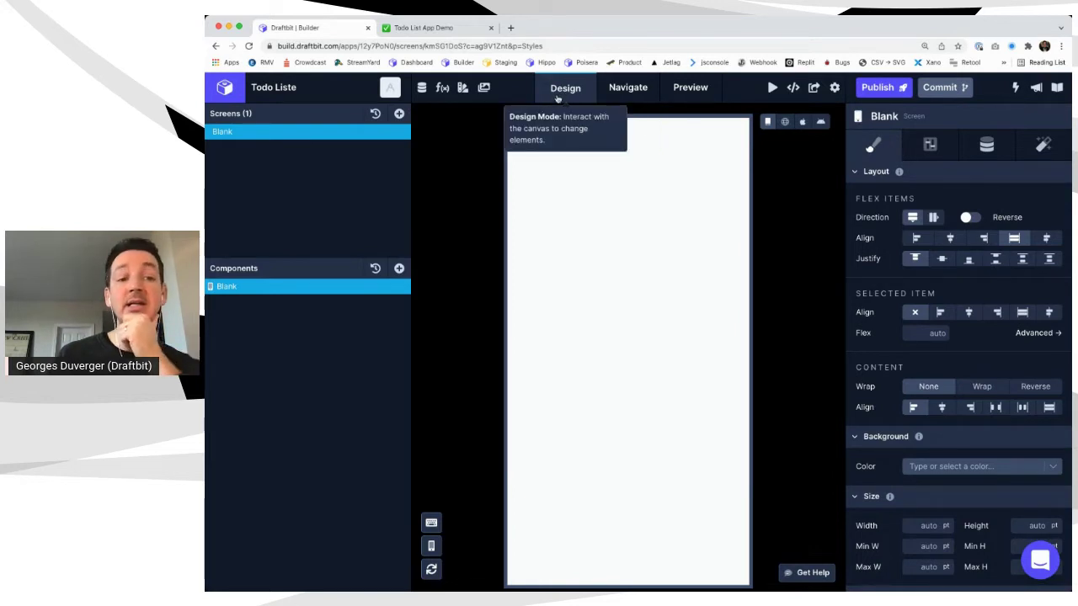
# Look at the app's navigation settings and its device previews, and return to the design mode
pyautogui.click(627, 96)
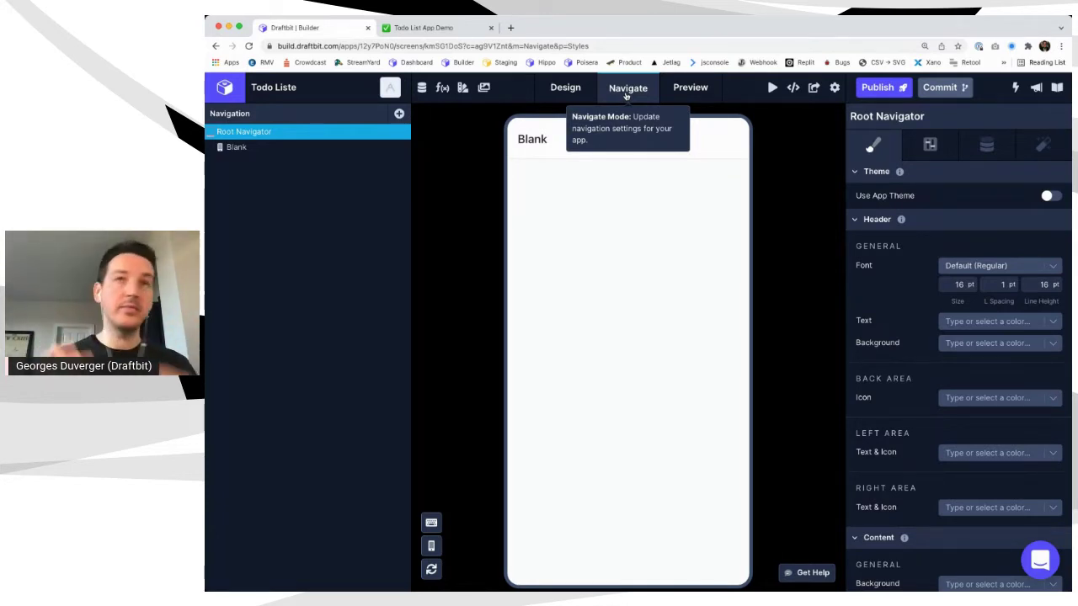
pyautogui.click(688, 95)
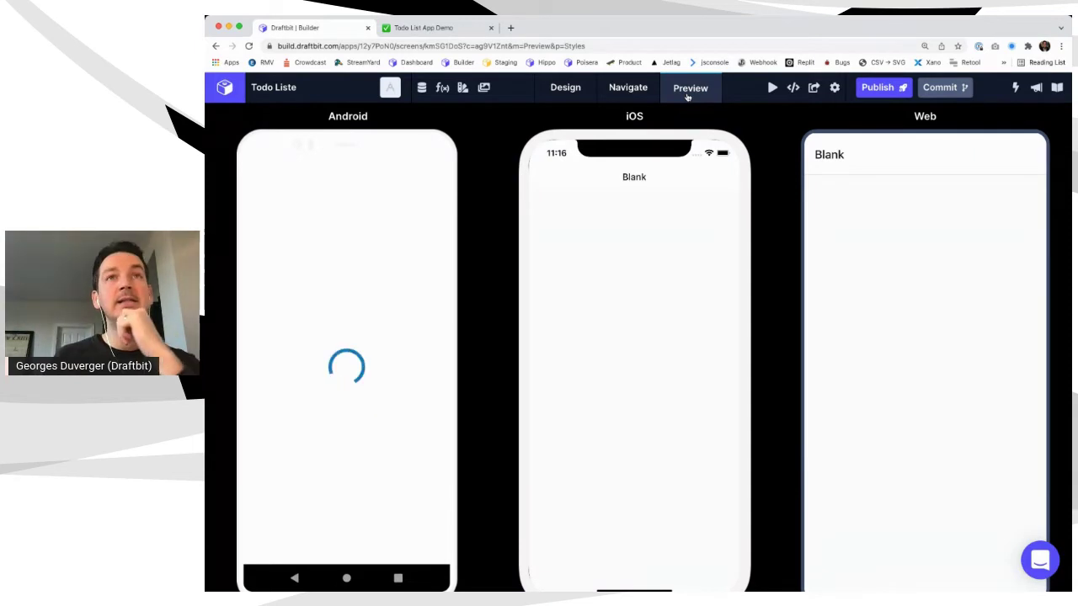
pyautogui.click(562, 89)
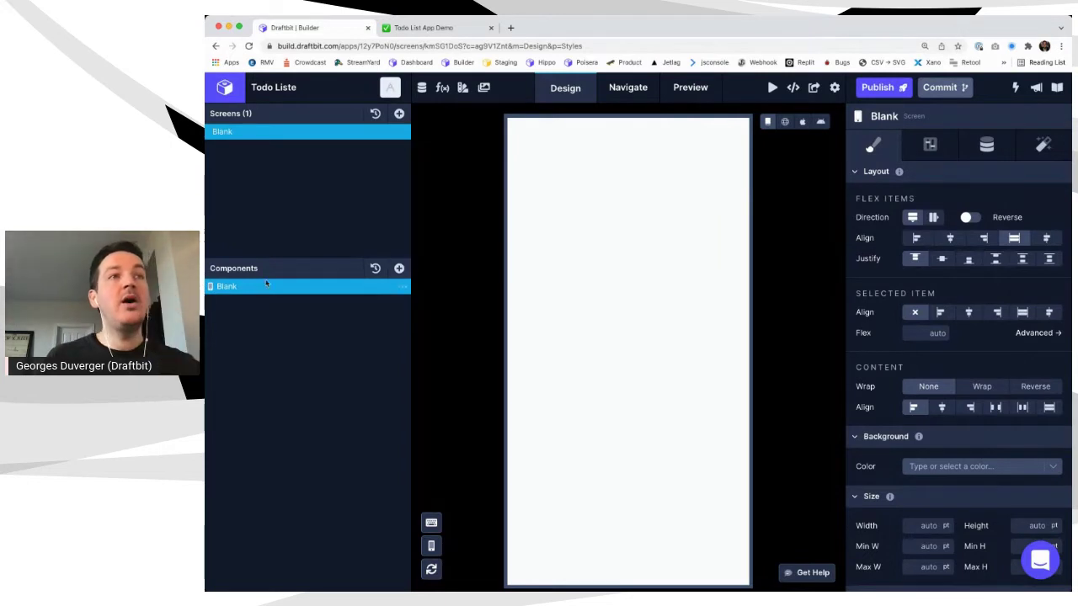
# Rename the Blank screen to "Todos"
pyautogui.doubleClick(229, 133)
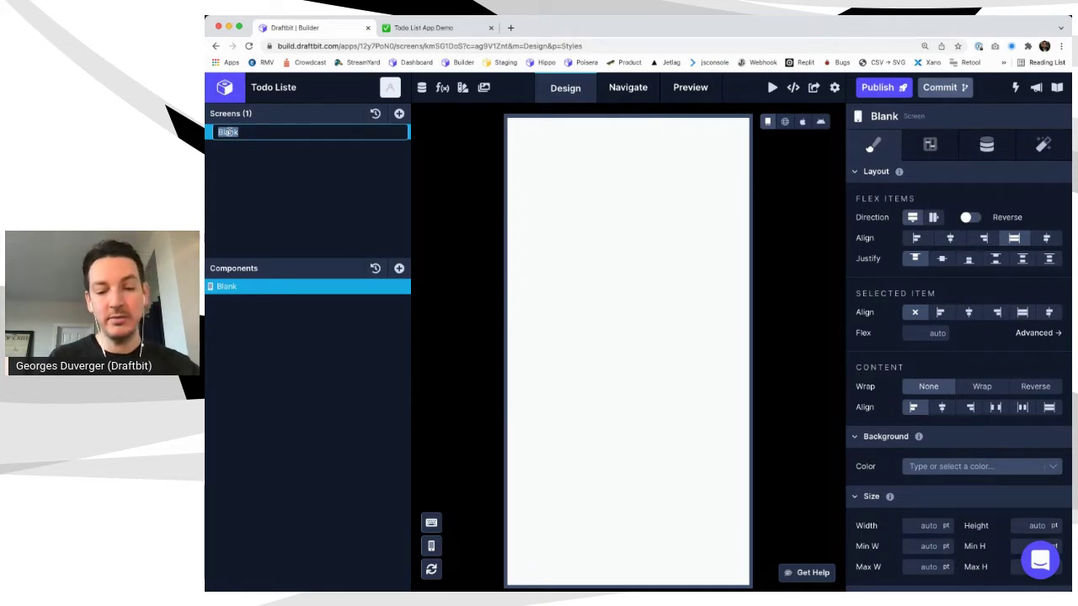
pyautogui.write('Todos')
pyautogui.press('Return')
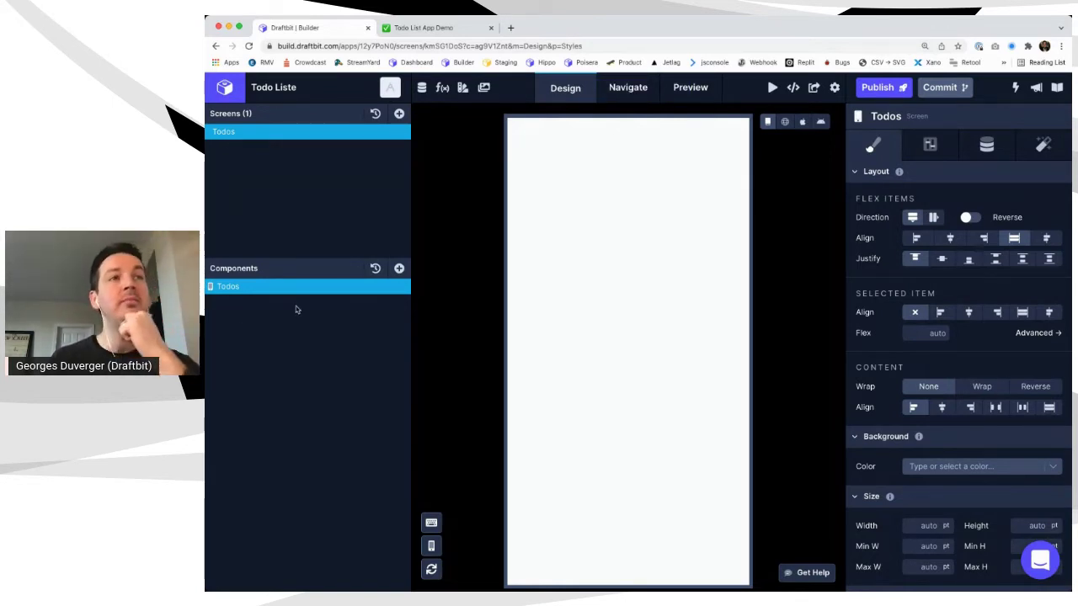
# Find the Fetch component and add it inside the Todos screen
pyautogui.click(399, 269)
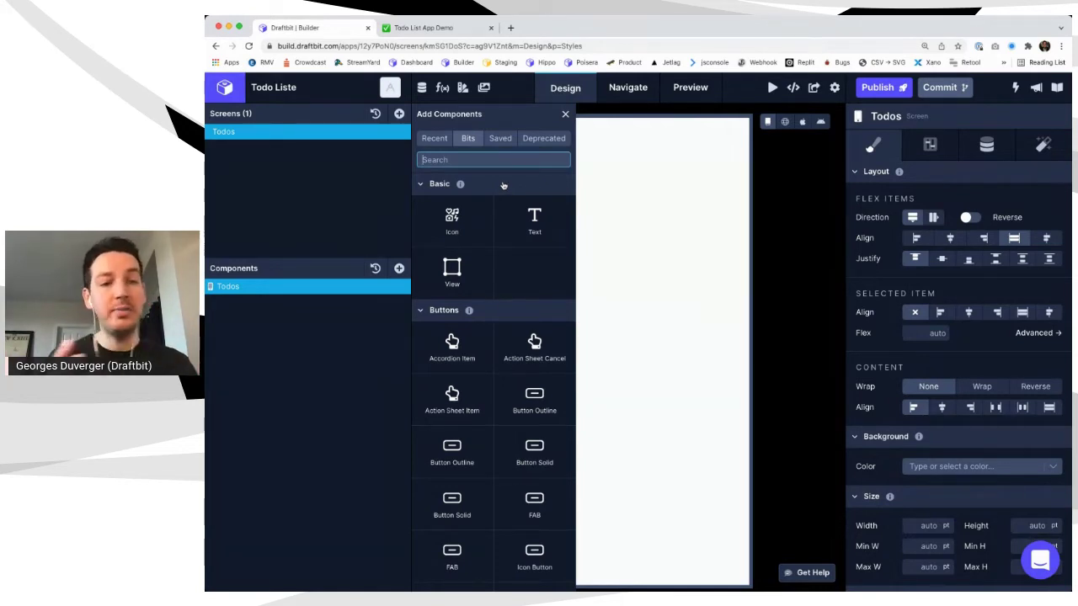
pyautogui.write('fetc')
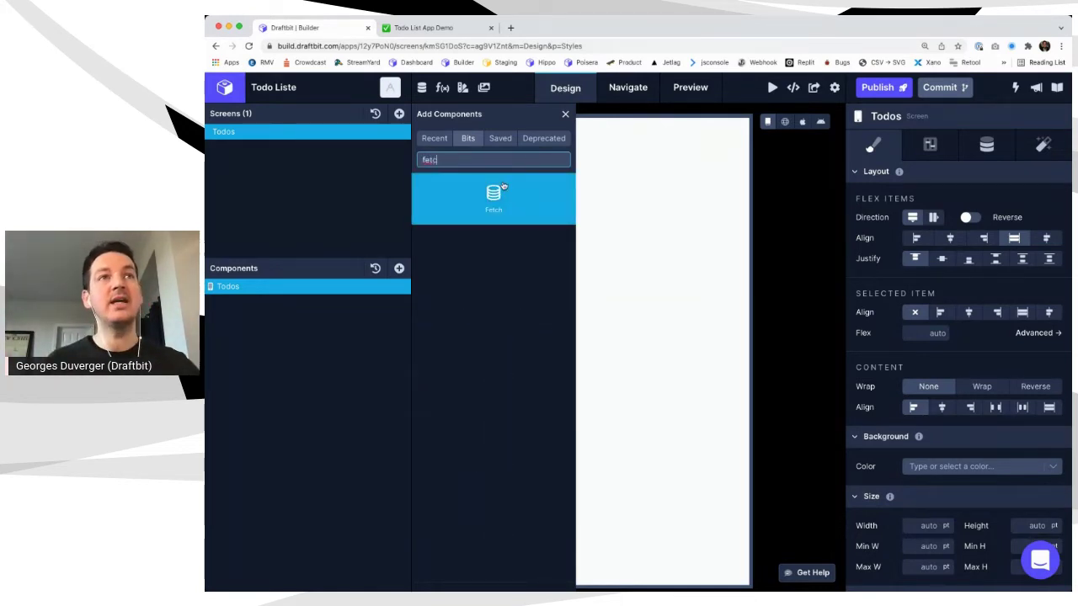
pyautogui.moveTo(469, 205); pyautogui.dragTo(246, 303)
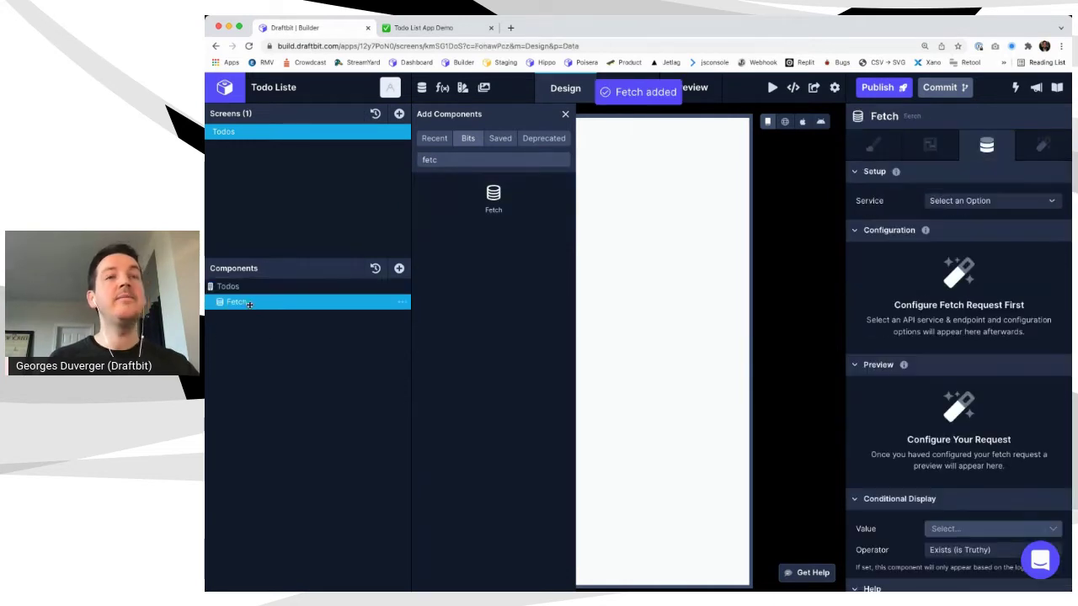
# Open the Draftbit example data site, example-data.draftbit.com, in a new browser tab
pyautogui.click(1001, 202)
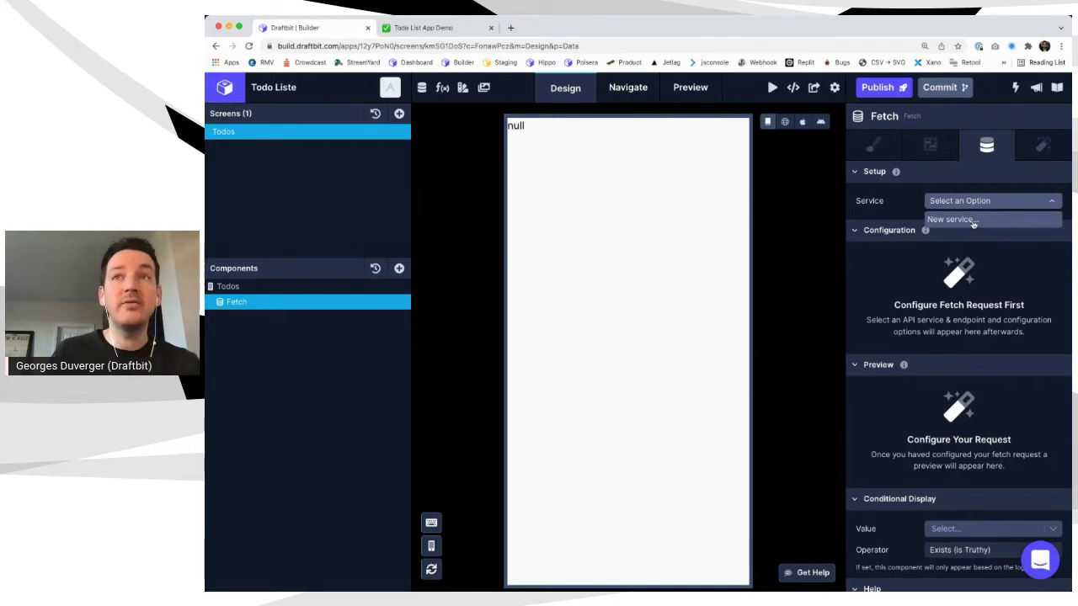
pyautogui.click(511, 28)
pyautogui.write('exap')
pyautogui.press('BackSpace')
pyautogui.write('m')
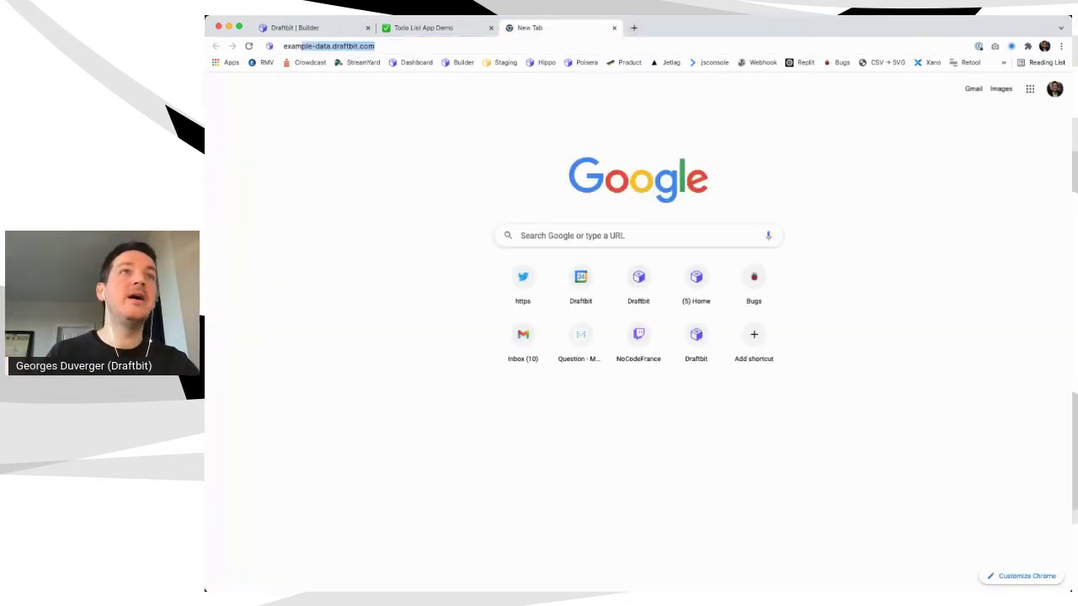
pyautogui.press('Return')
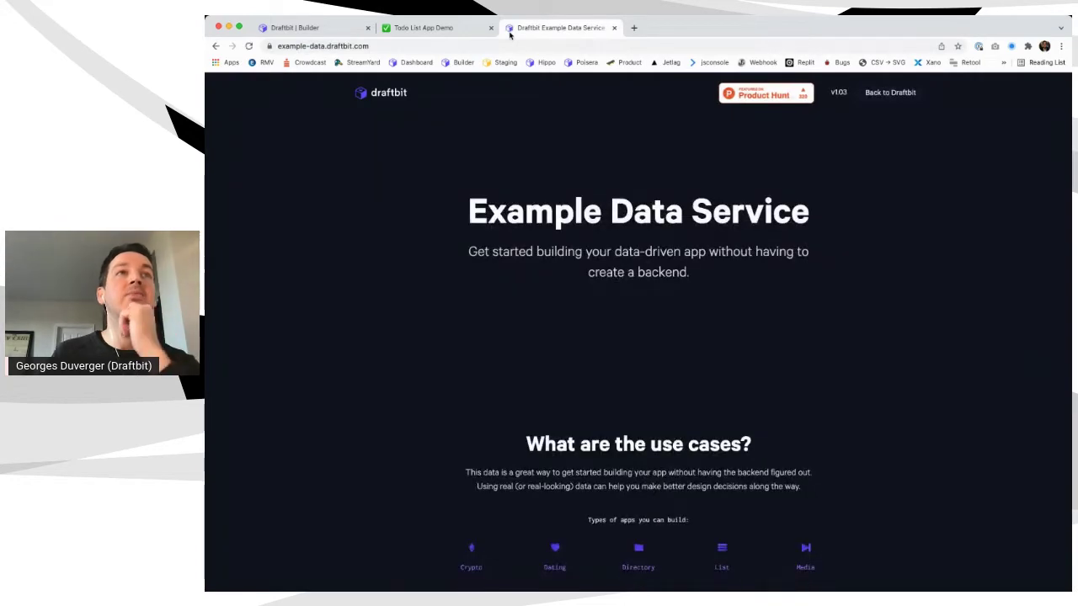
# Browse the site's use cases and available resources, open the /todos resource and examine the fields of its records
pyautogui.scroll(-1, 571, 308)
pyautogui.scroll(1, 571, 309)
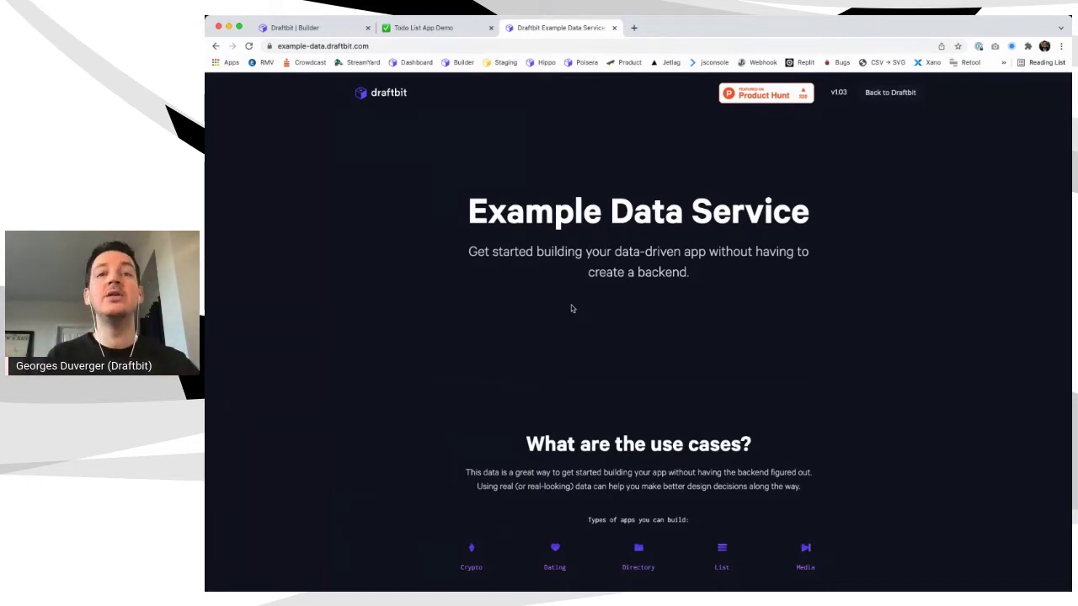
pyautogui.scroll(-5, 571, 309)
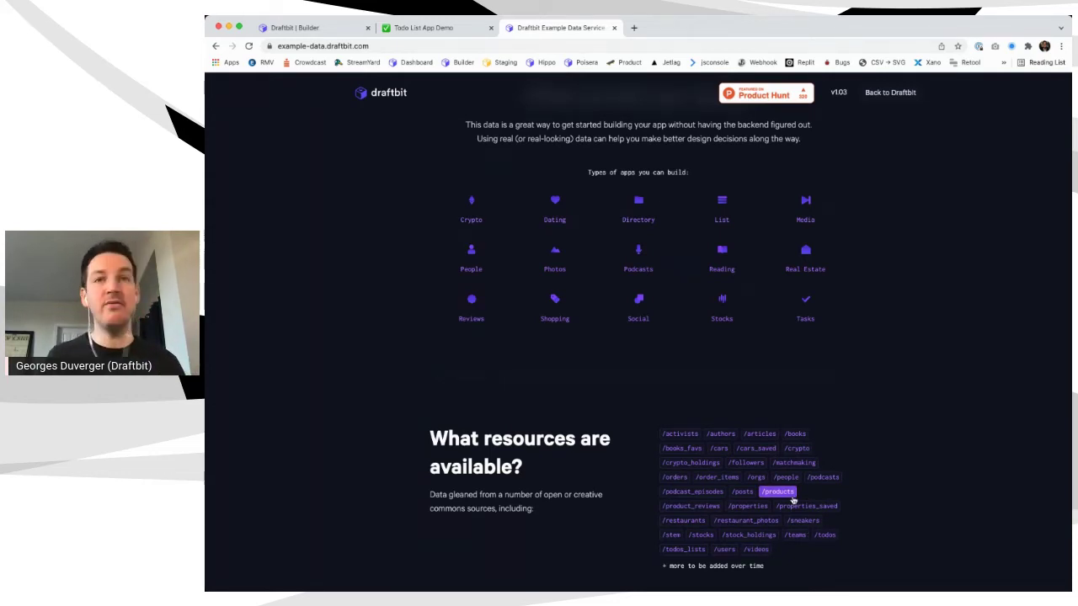
pyautogui.scroll(-3, 792, 500)
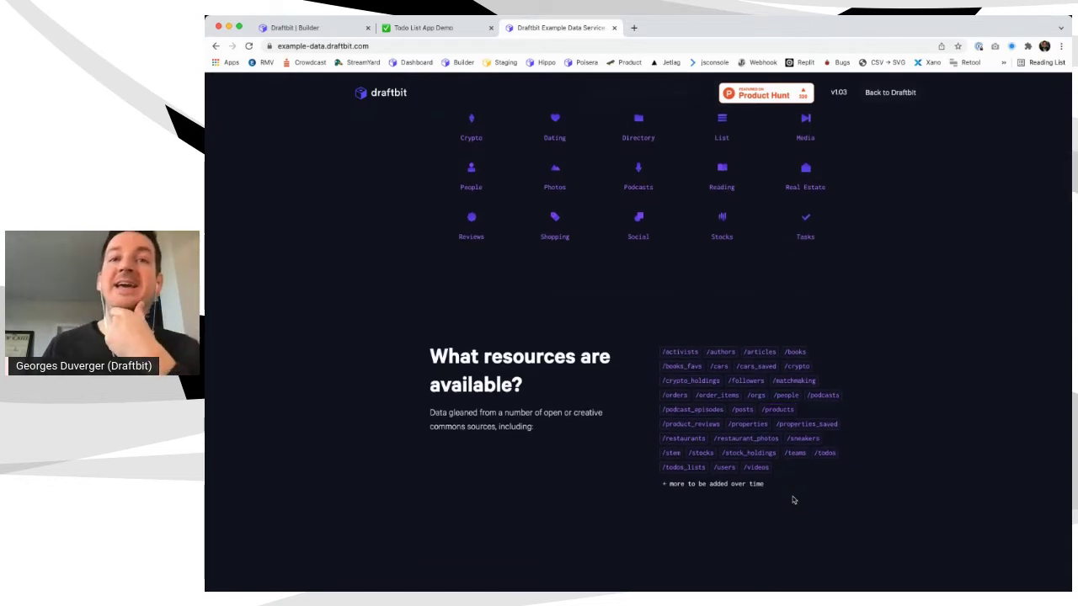
pyautogui.click(824, 454)
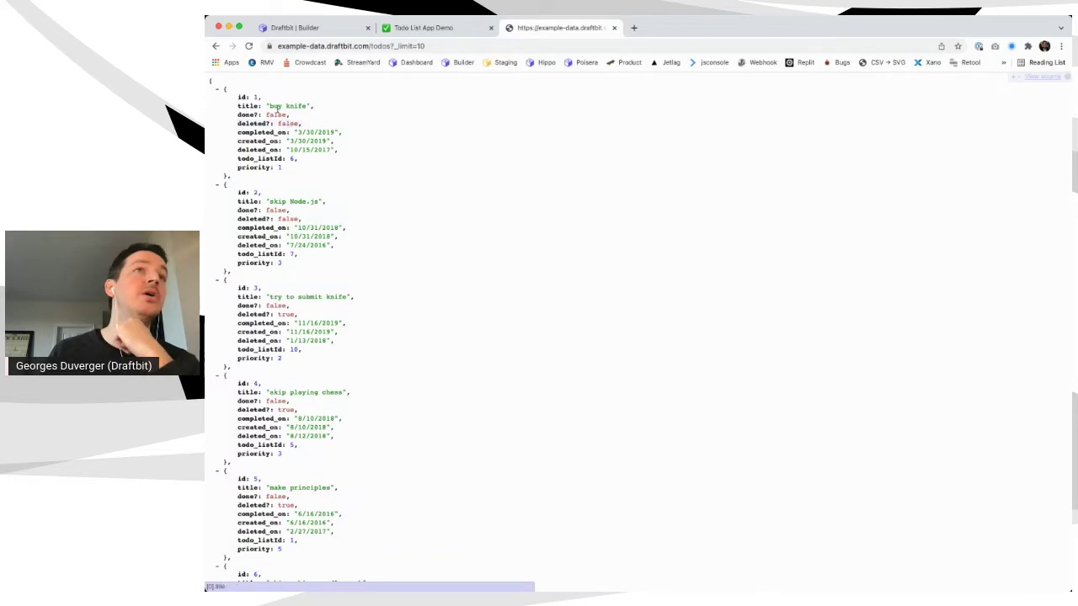
pyautogui.moveTo(263, 104); pyautogui.dragTo(232, 177)
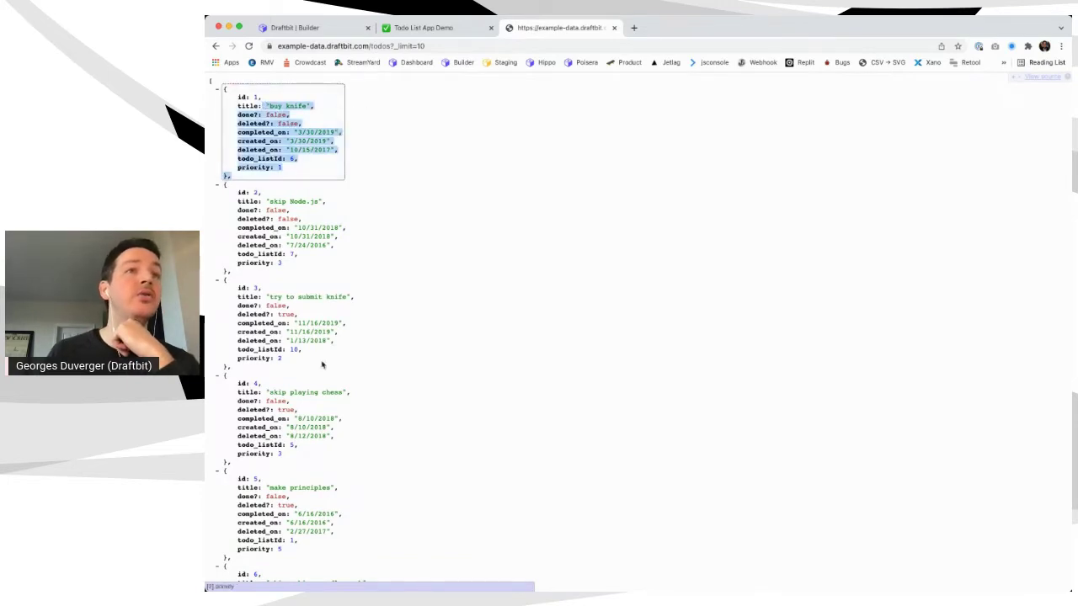
pyautogui.click(299, 296)
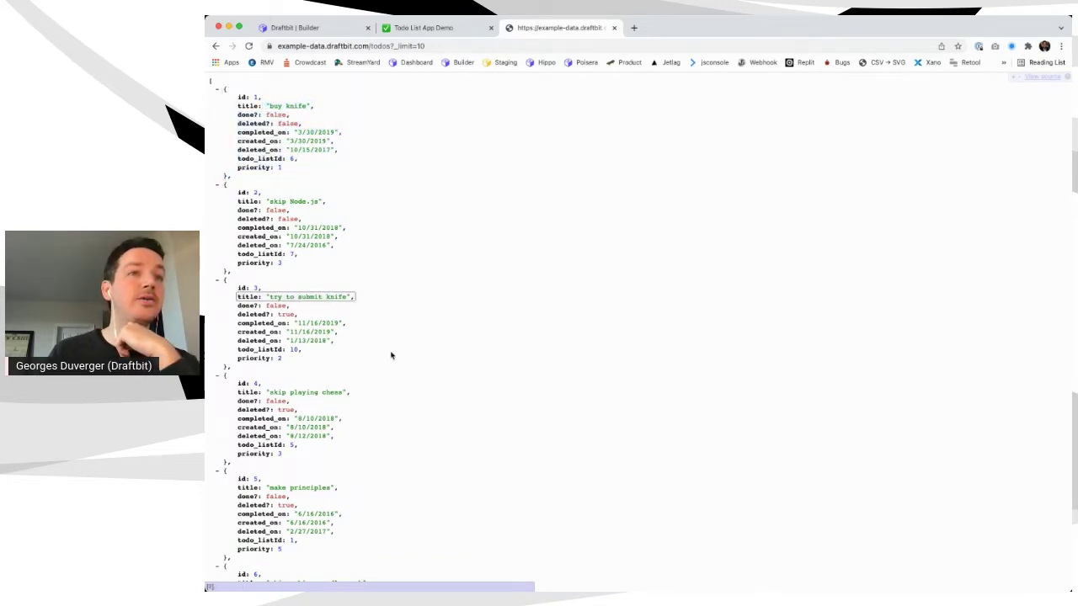
pyautogui.scroll(-6, 389, 353)
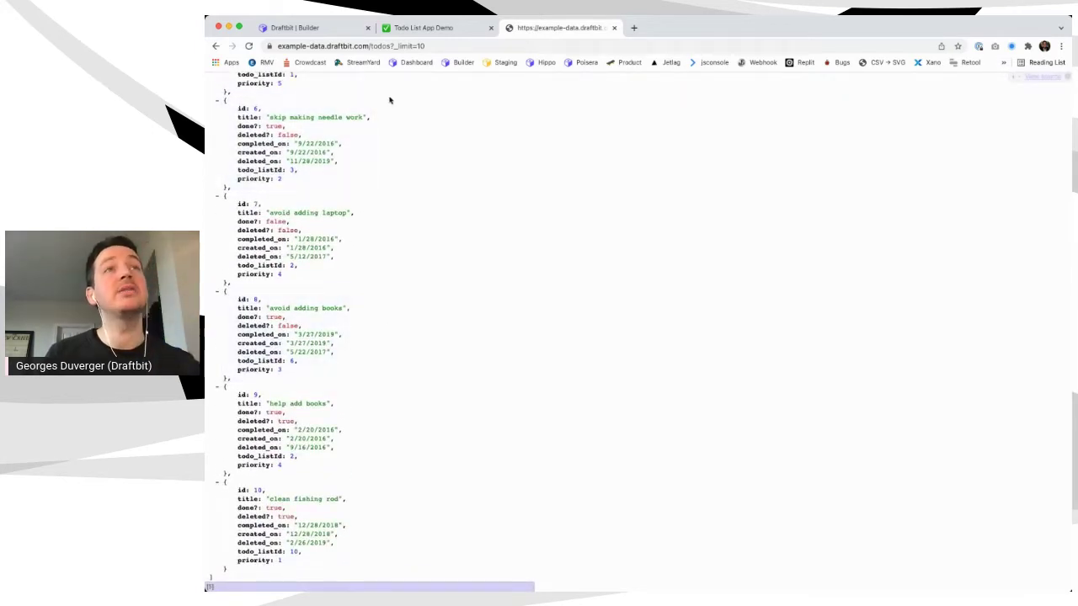
# Reload the todos address without its ?_limit=10 parameter and look through the full list of records and the resource's URL
pyautogui.click(390, 45)
pyautogui.moveTo(449, 46); pyautogui.dragTo(414, 71)
pyautogui.press('BackSpace')
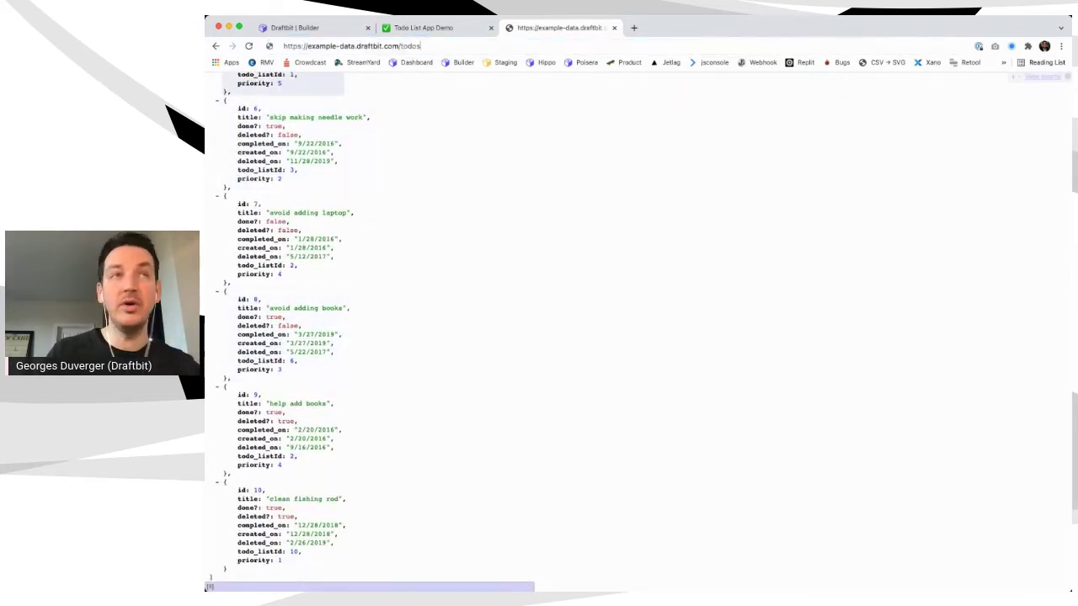
pyautogui.press('Return')
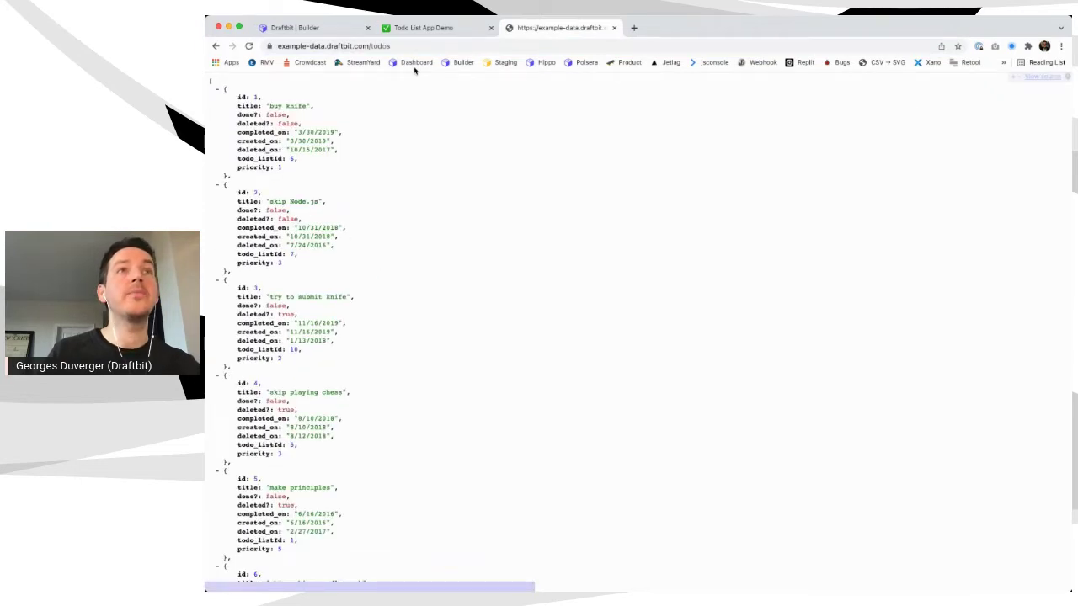
pyautogui.scroll(-20, 424, 334)
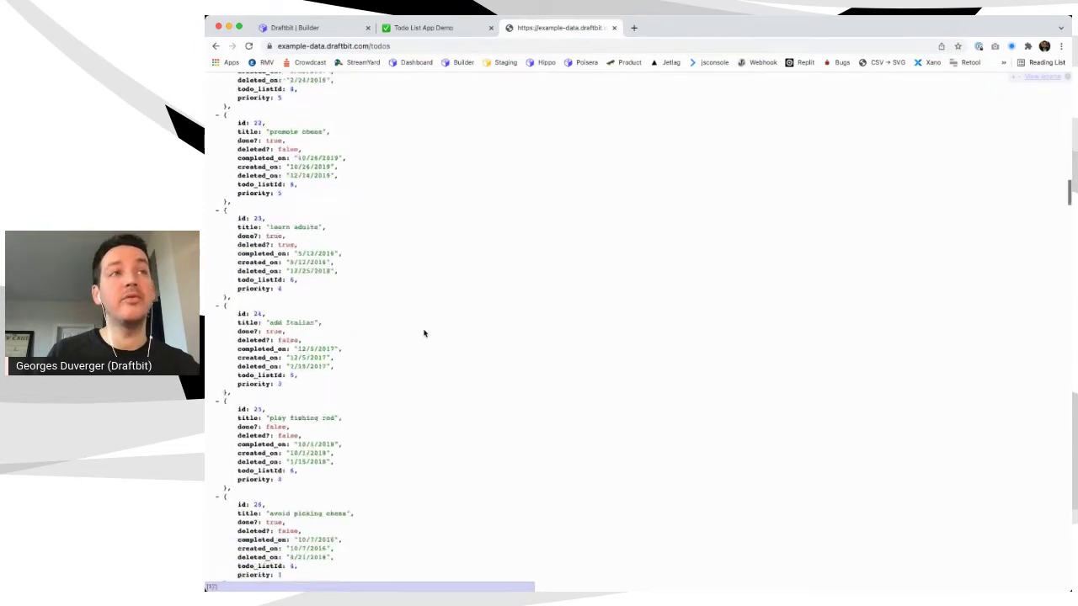
pyautogui.scroll(-20, 424, 333)
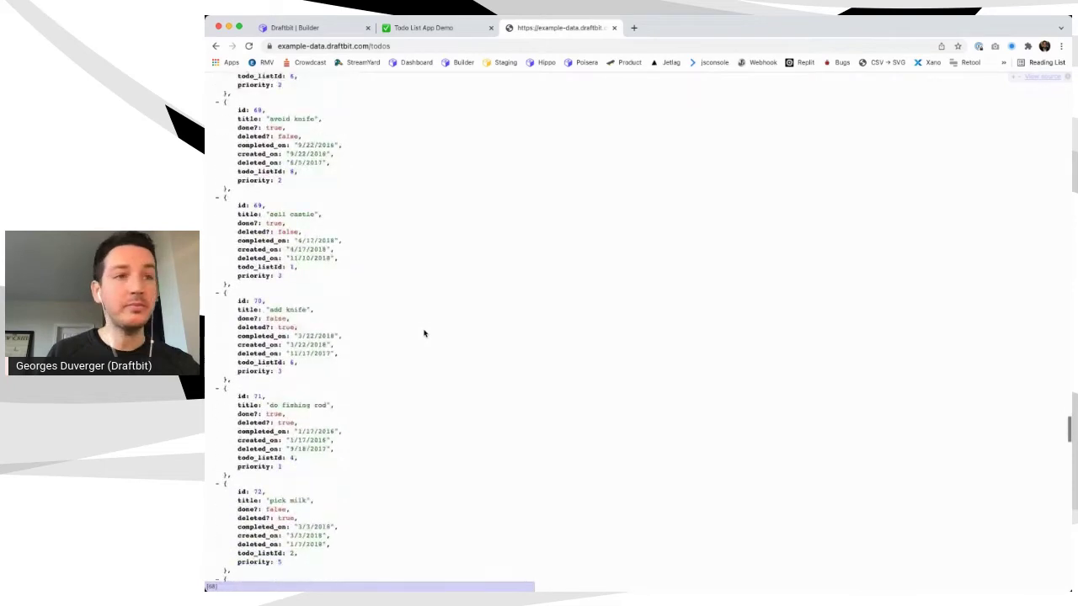
pyautogui.scroll(-13, 424, 333)
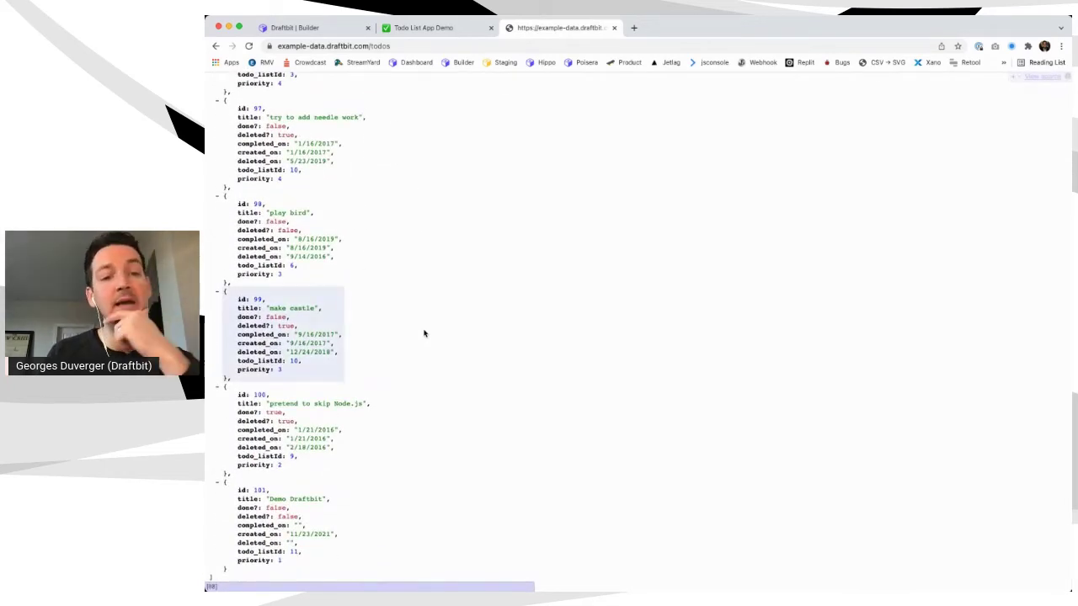
pyautogui.scroll(20, 428, 209)
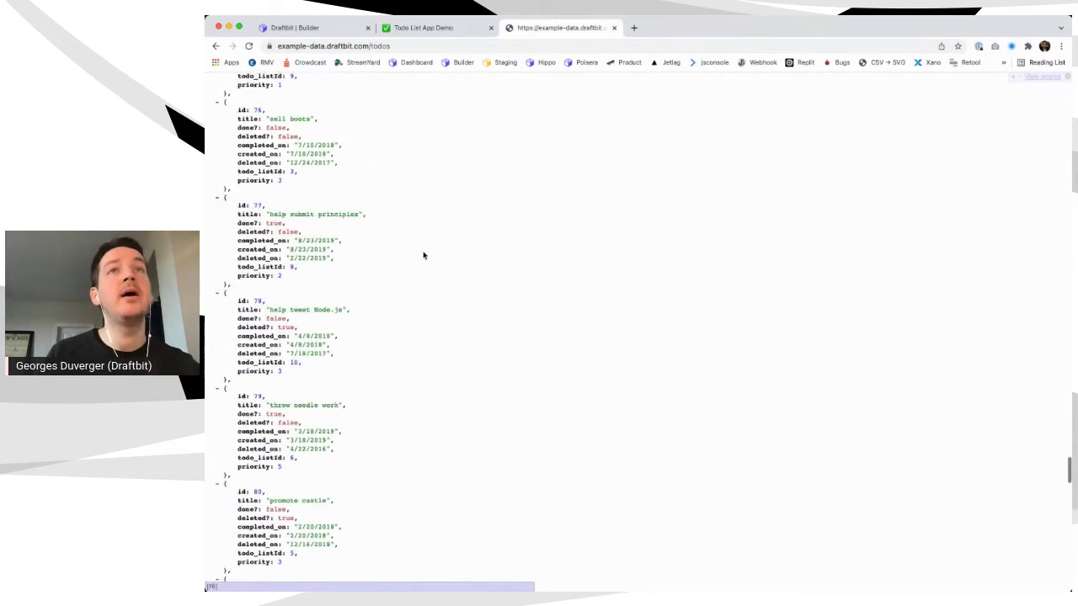
pyautogui.scroll(20, 424, 256)
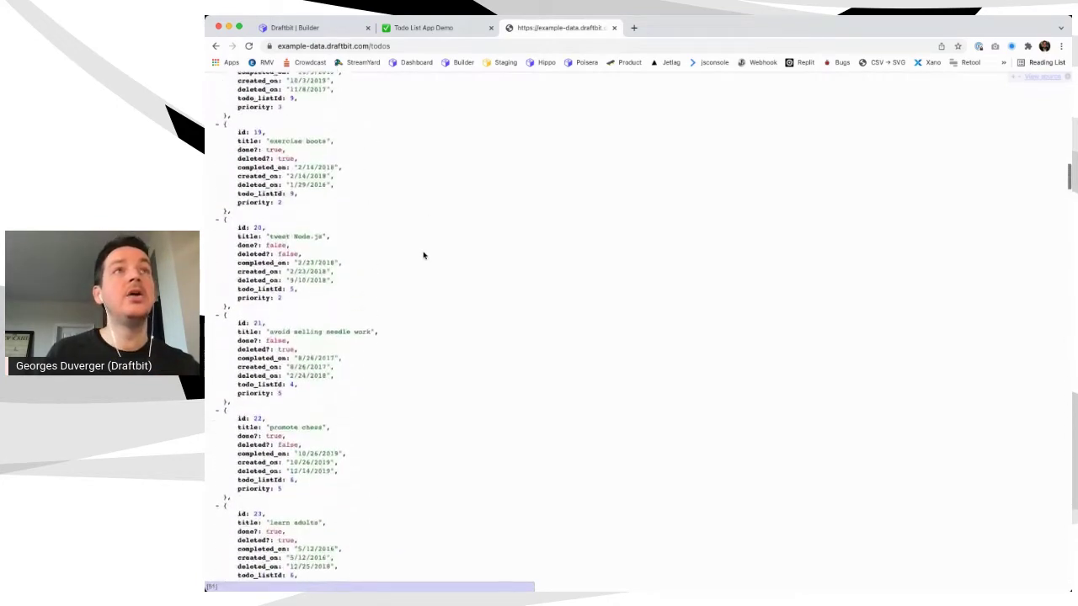
pyautogui.hotkey('ctrl', 'shift', 'Tab')
pyautogui.hotkey('ctrl', 'Tab')
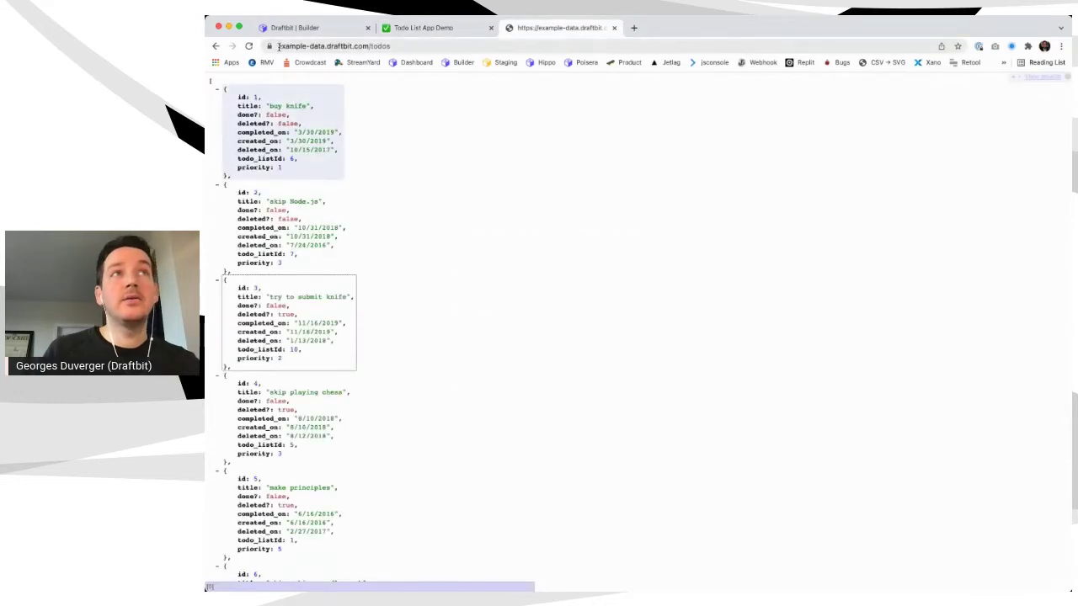
pyautogui.click(448, 47)
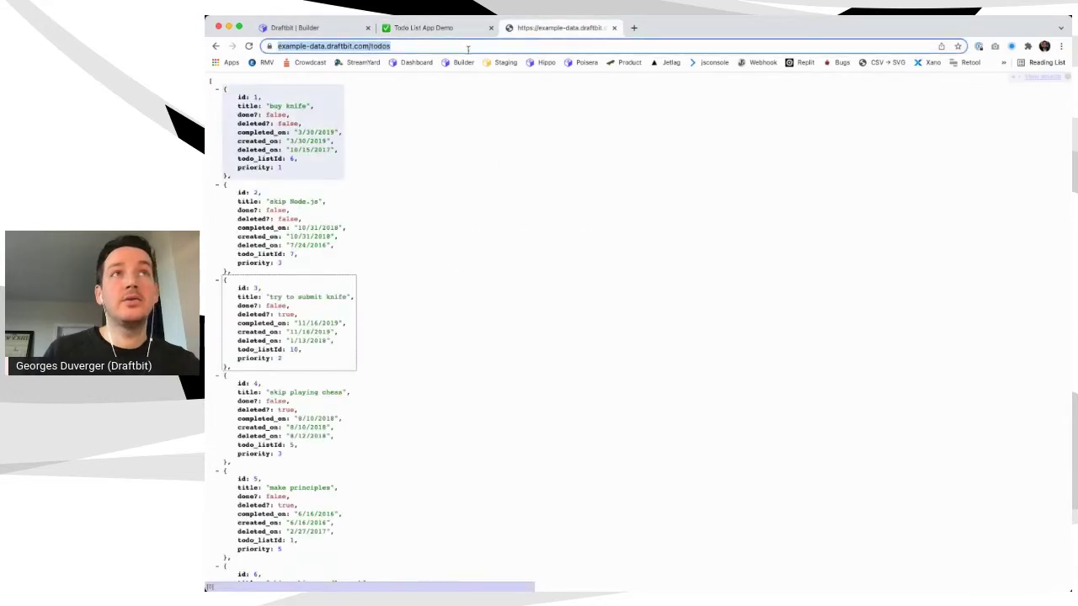
pyautogui.click(305, 29)
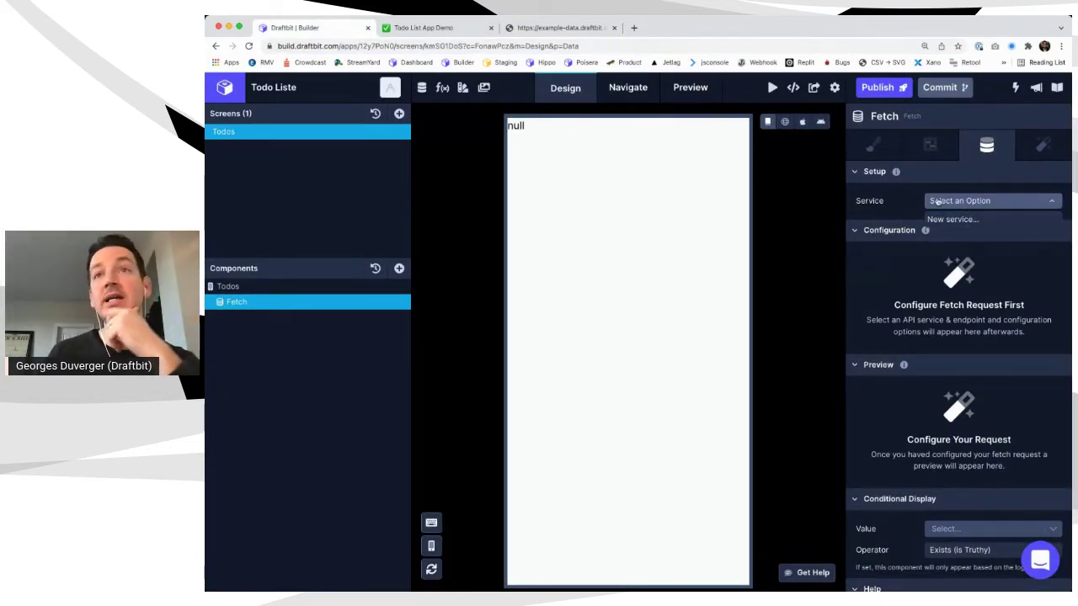
pyautogui.click(951, 221)
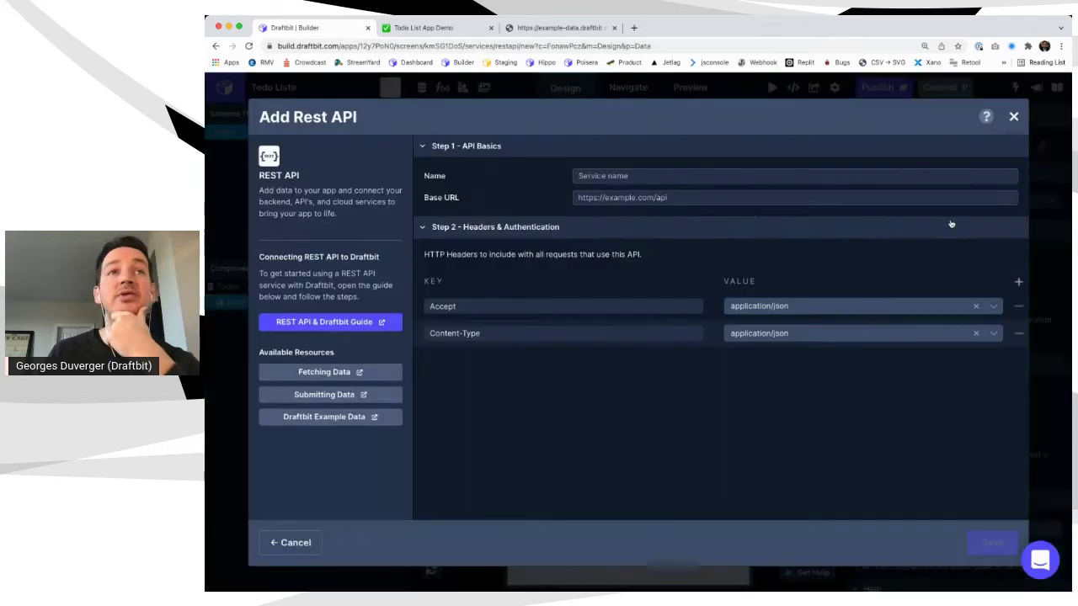
pyautogui.click(591, 175)
pyautogui.write('Examp')
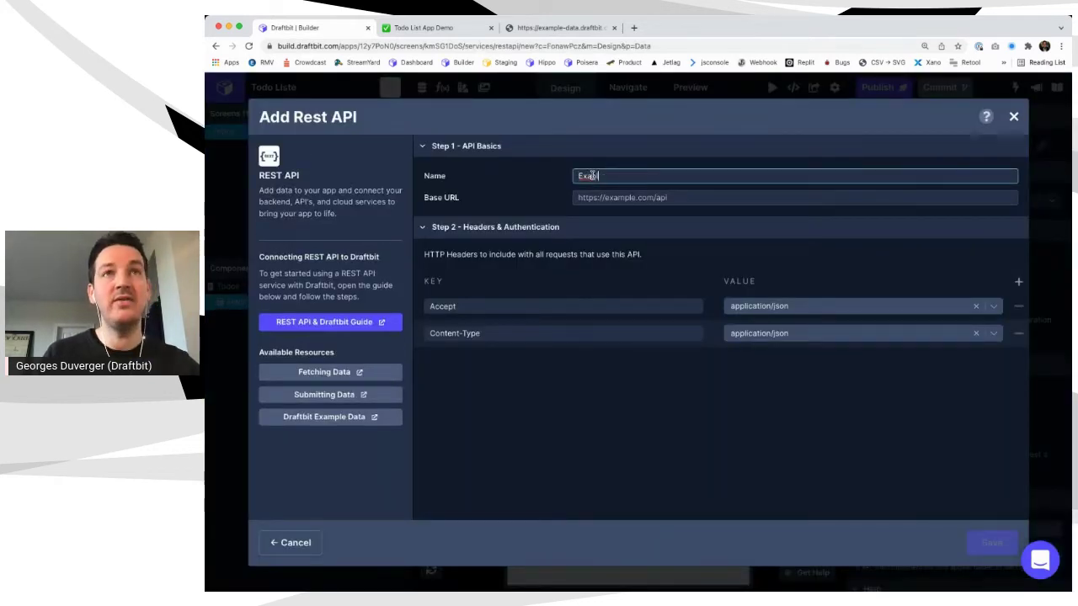
pyautogui.write('le Data')
pyautogui.press('Tab')
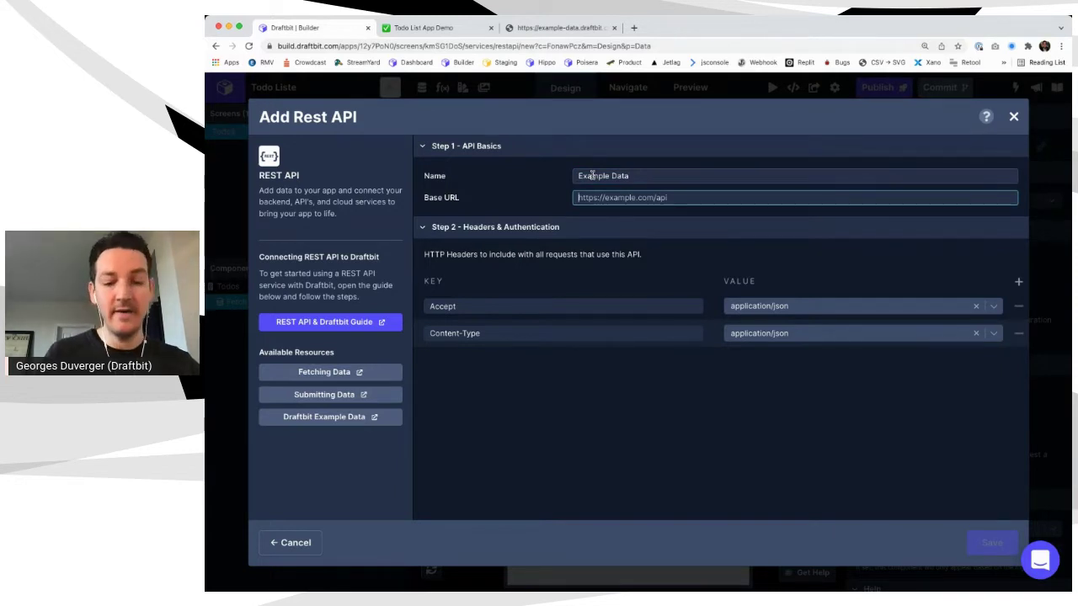
pyautogui.write('https://')
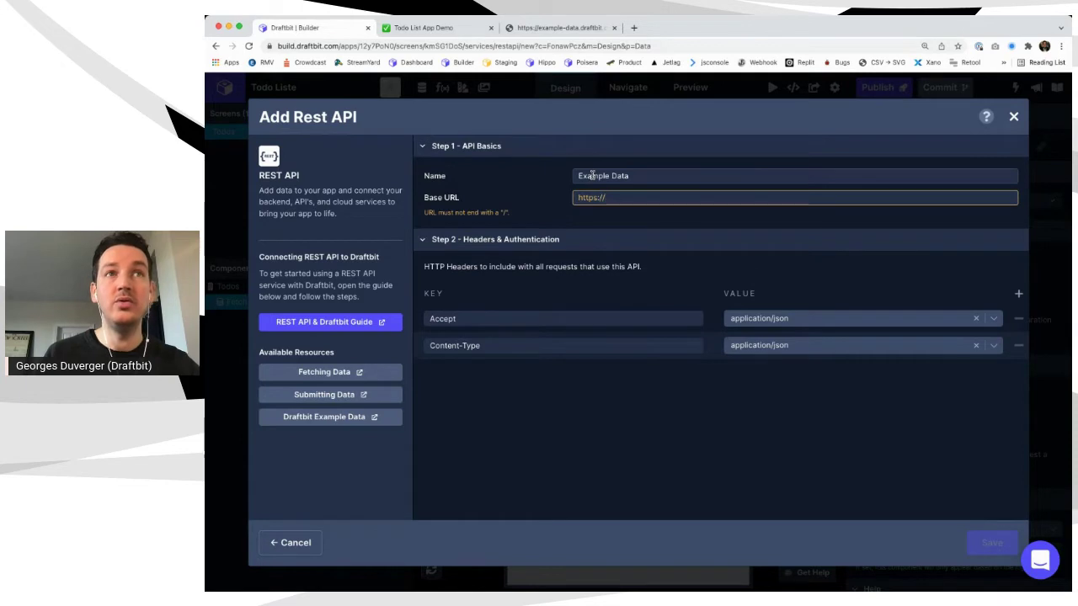
pyautogui.write('example-d')
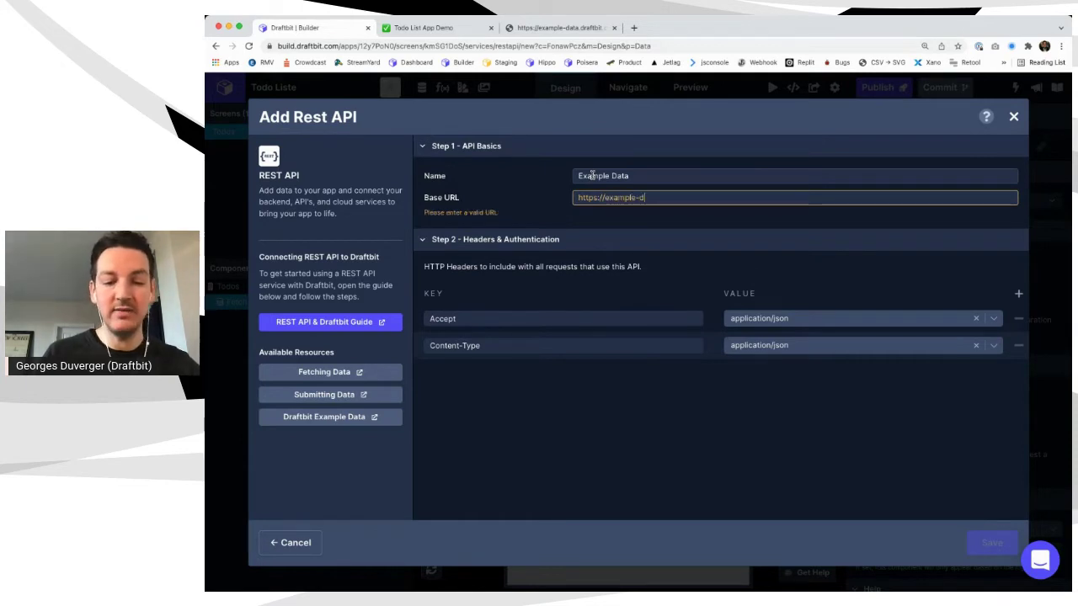
pyautogui.write('ata.draft')
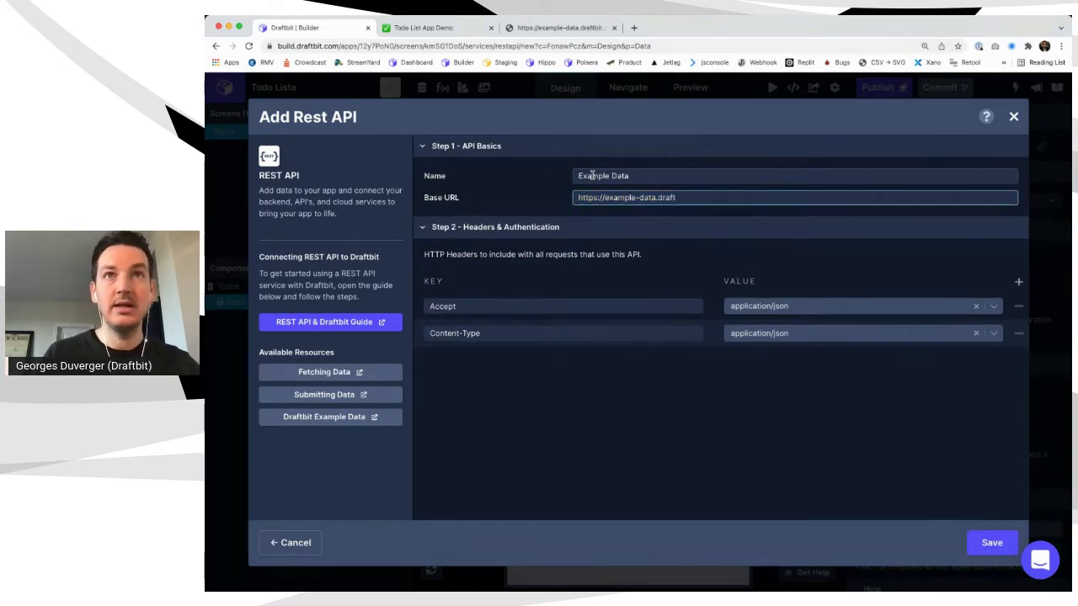
pyautogui.write('bit.com')
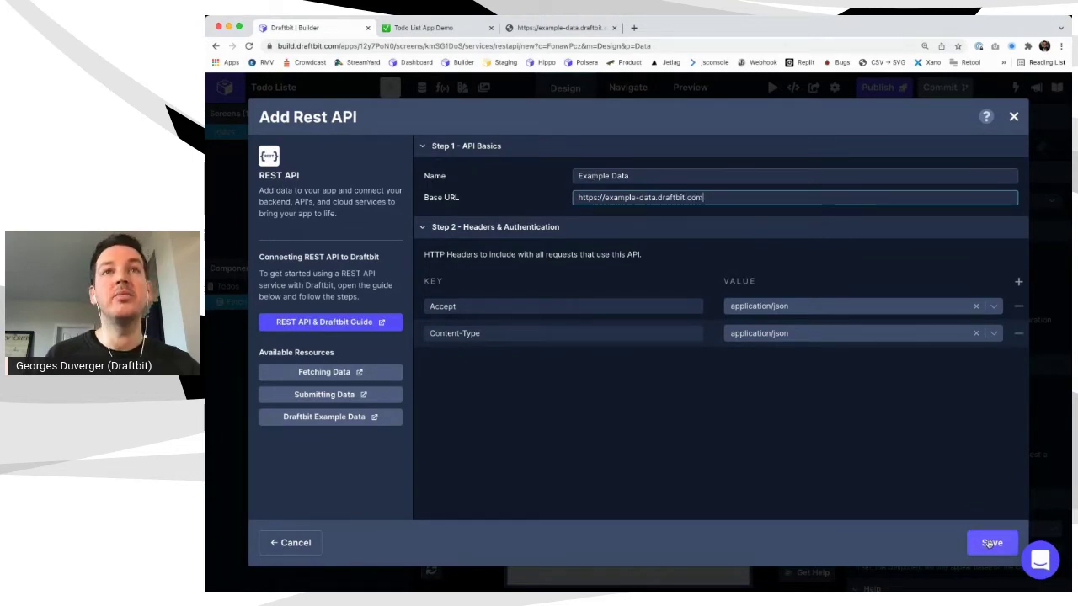
pyautogui.click(992, 543)
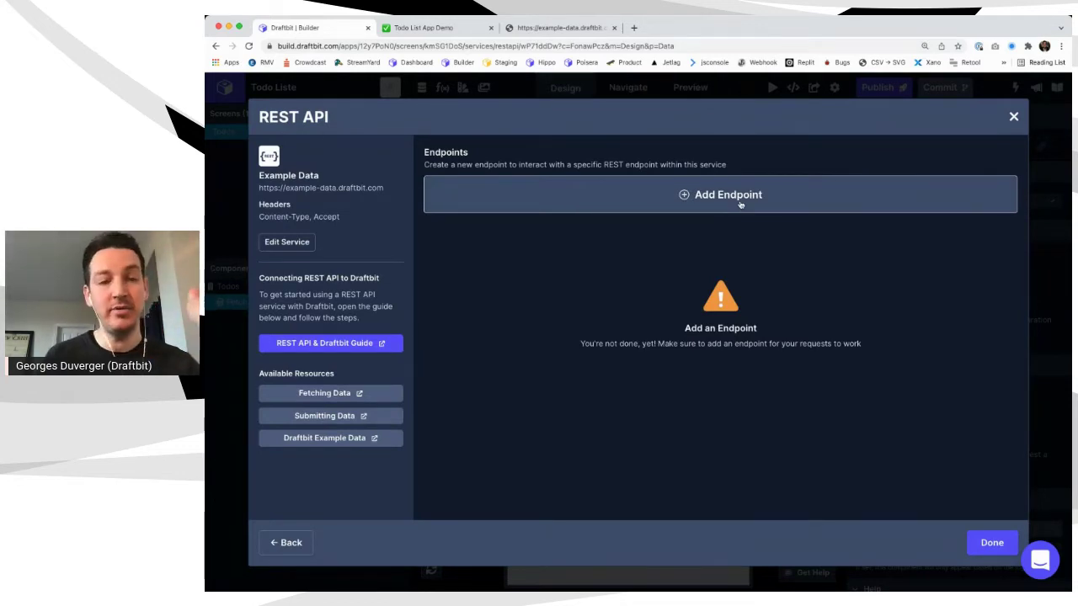
# Start a new endpoint in the Example Data service, name it "Get Todos" and choose the GET method
pyautogui.click(740, 204)
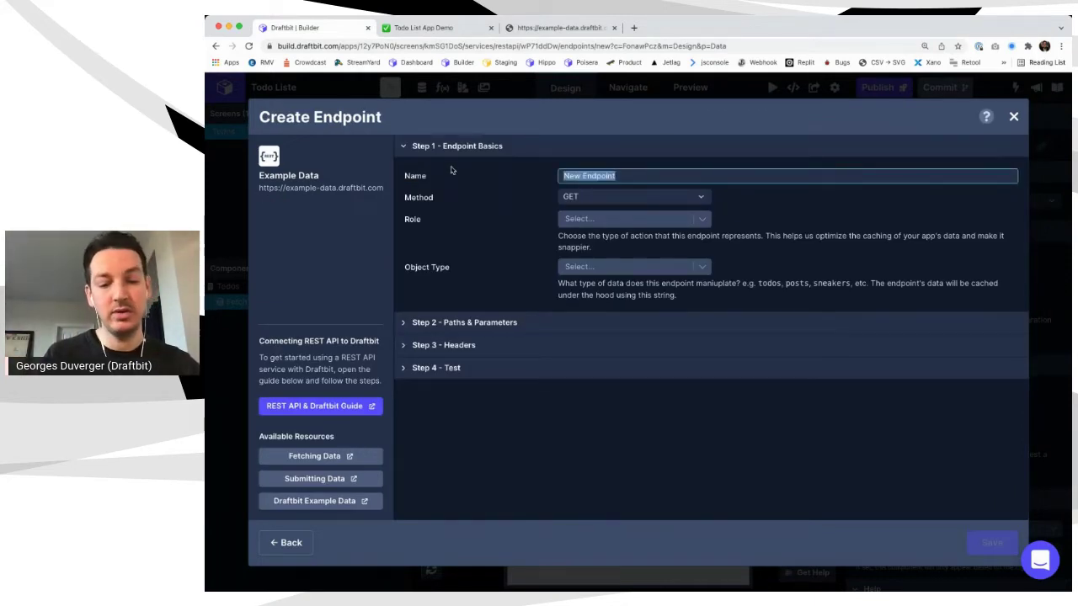
pyautogui.write('Get Todos')
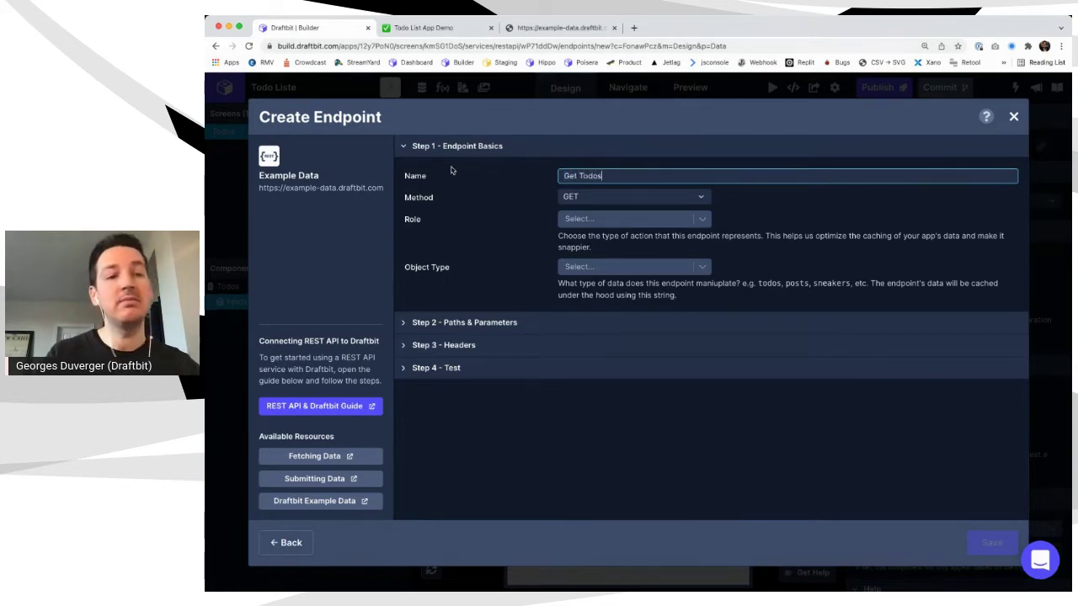
pyautogui.click(596, 199)
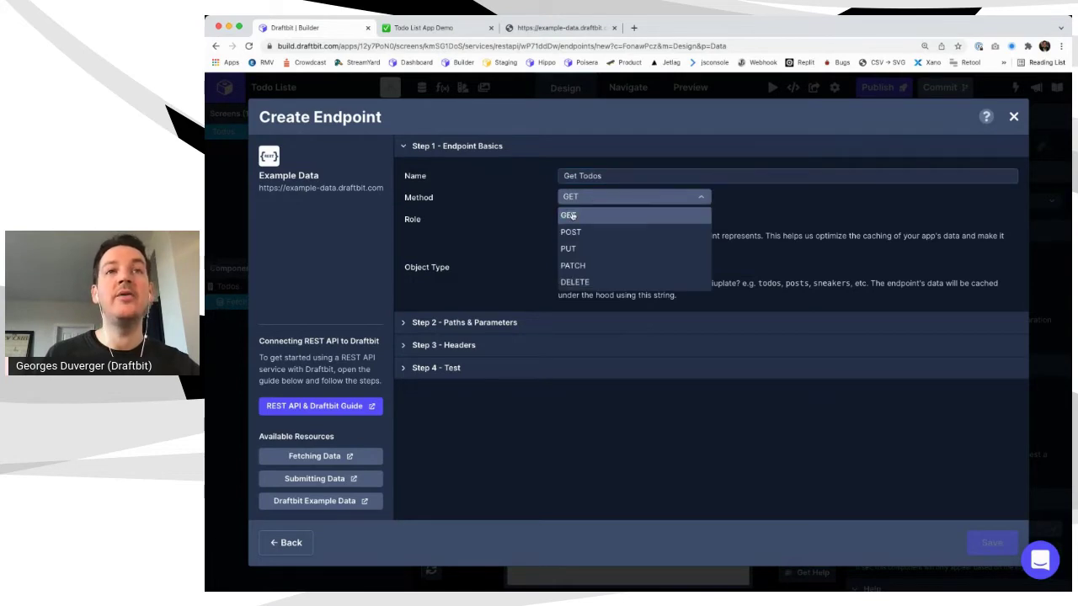
pyautogui.click(570, 216)
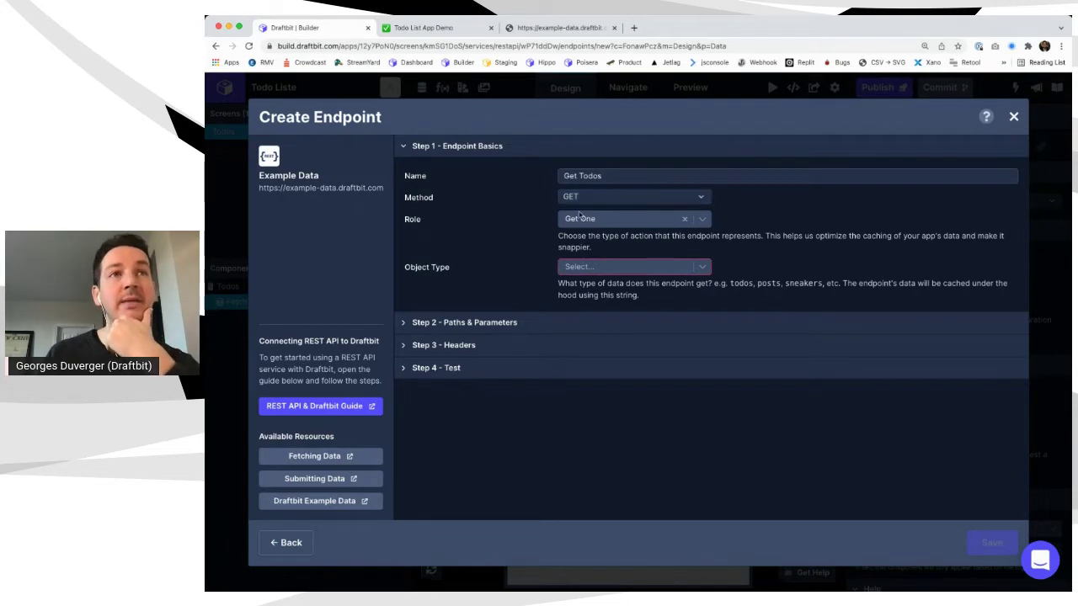
# Set the endpoint's role to Get Many and its object type to a custom cache key "todos"
pyautogui.click(592, 221)
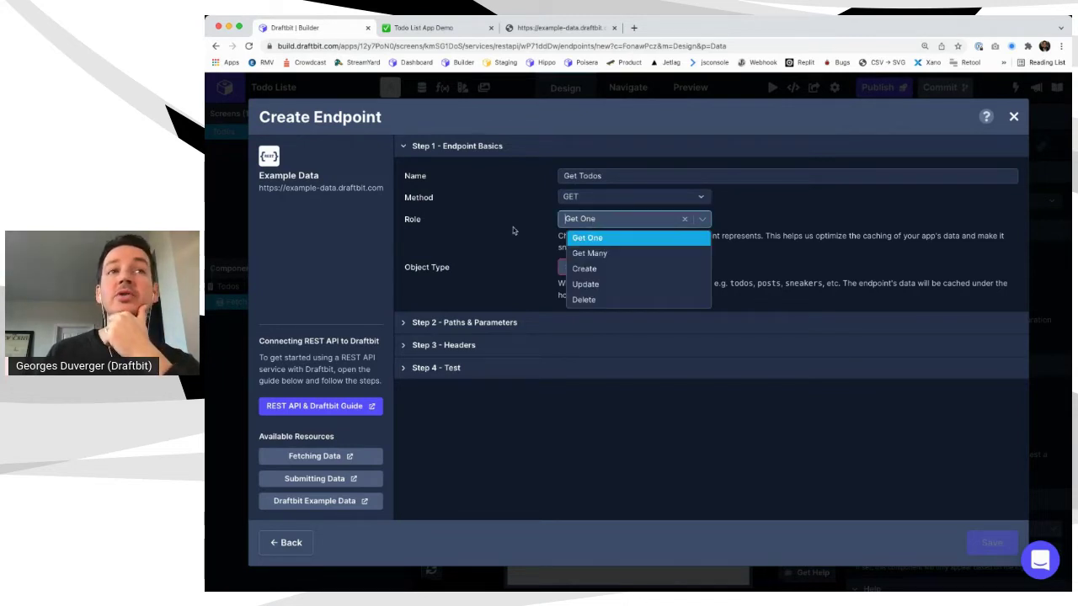
pyautogui.click(421, 222)
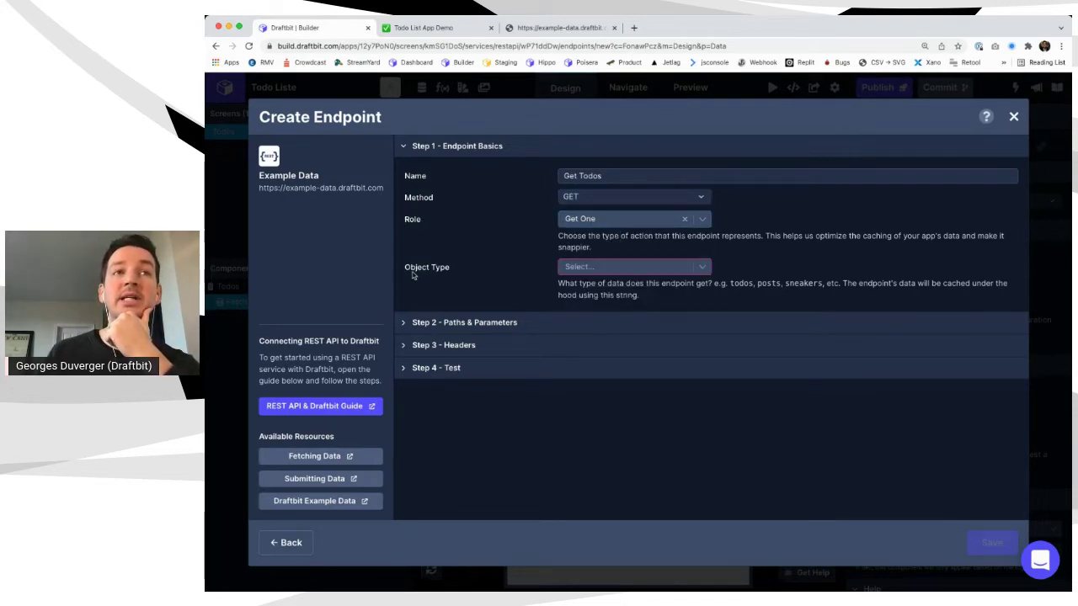
pyautogui.click(596, 221)
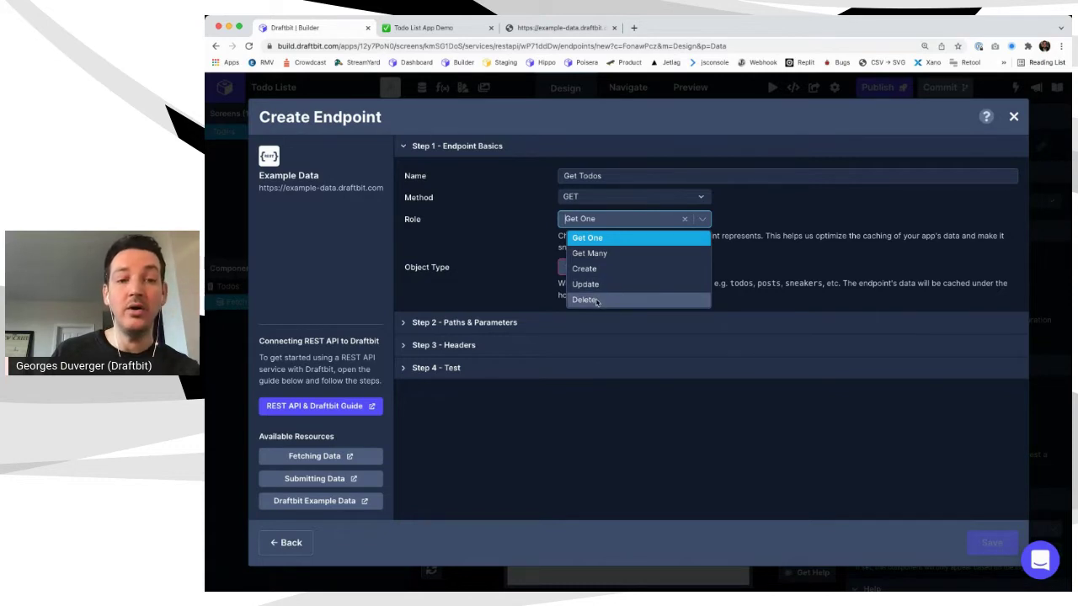
pyautogui.click(609, 255)
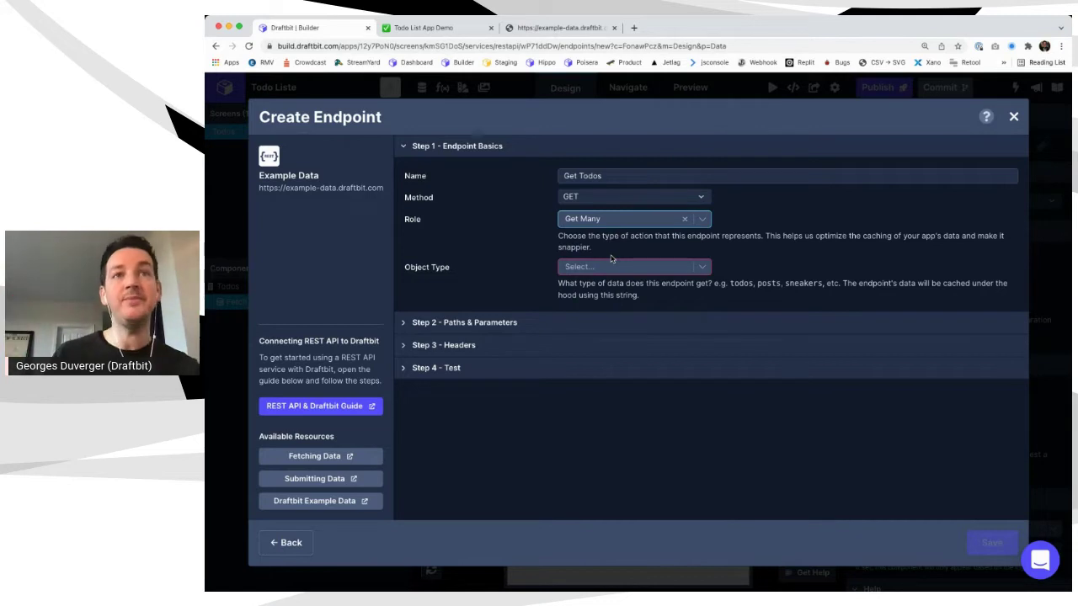
pyautogui.click(586, 268)
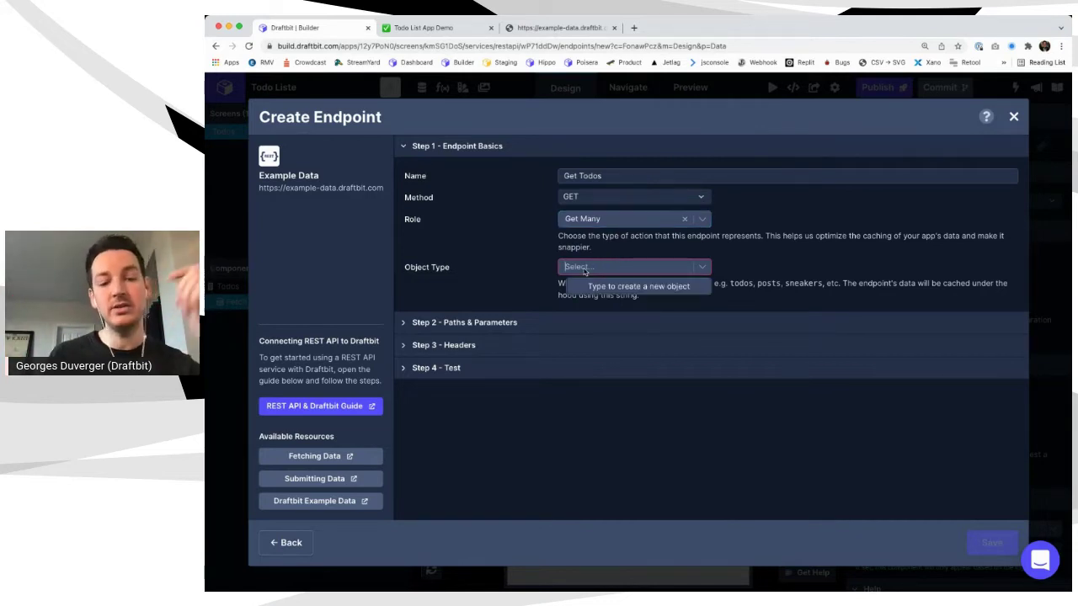
pyautogui.write('todos')
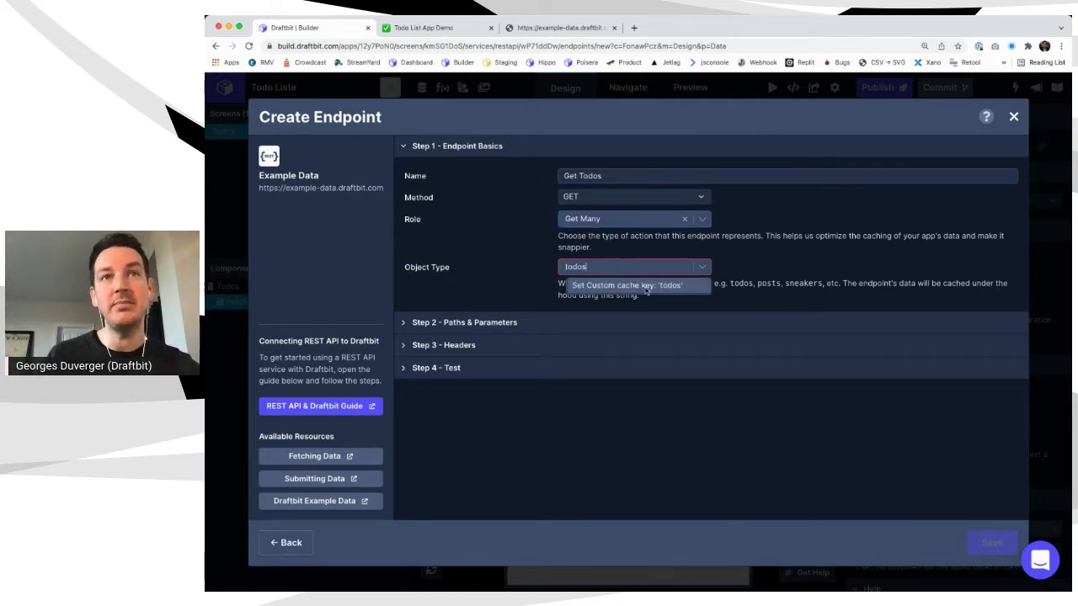
pyautogui.click(646, 287)
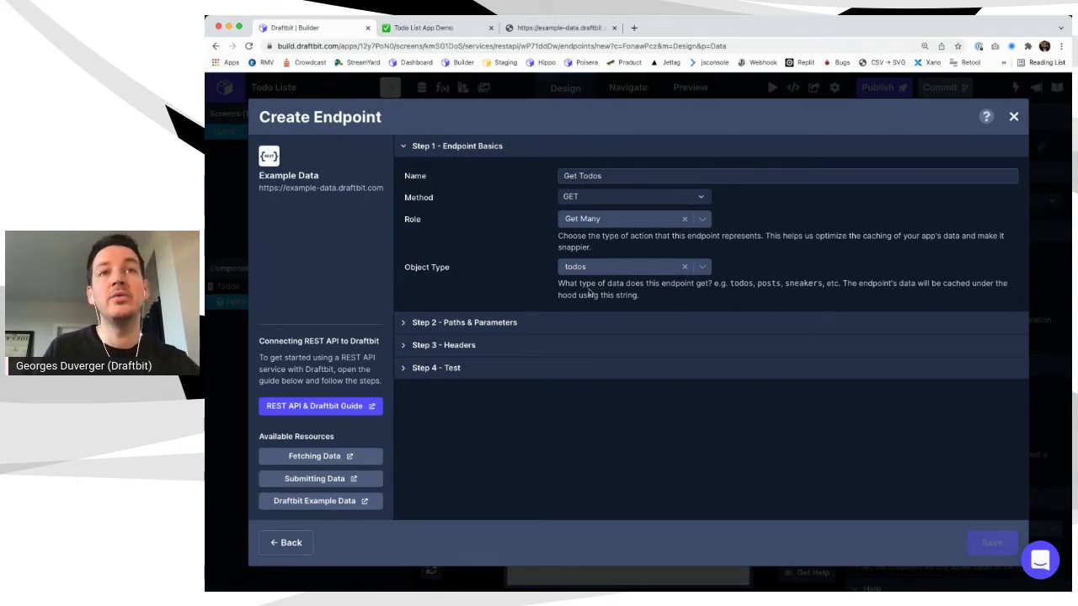
# Set the endpoint's path, appended to the base URL, to /todos
pyautogui.click(515, 325)
pyautogui.click(464, 218)
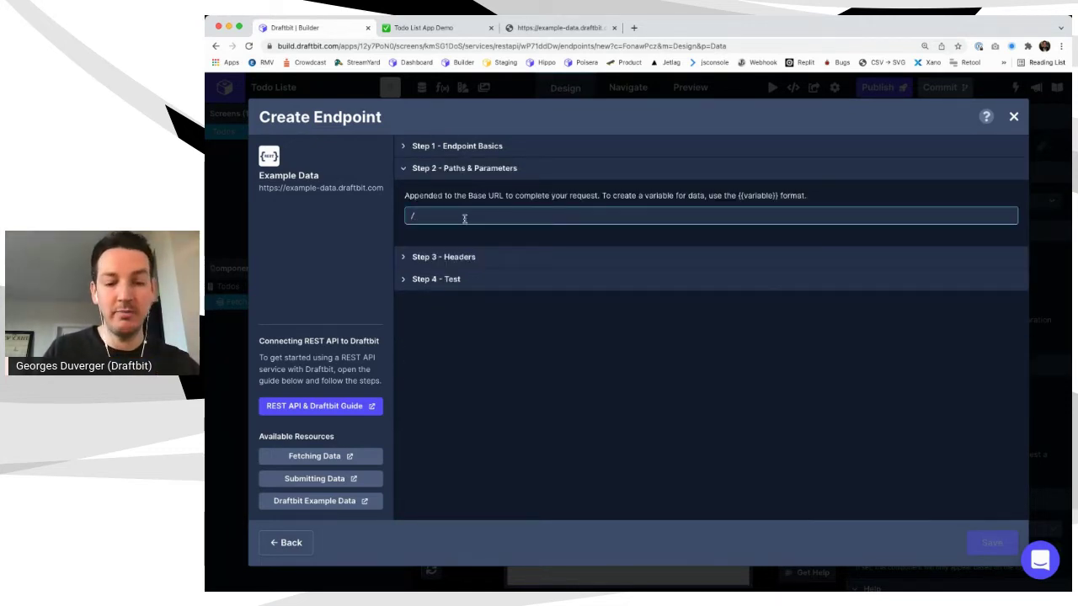
pyautogui.write('todos')
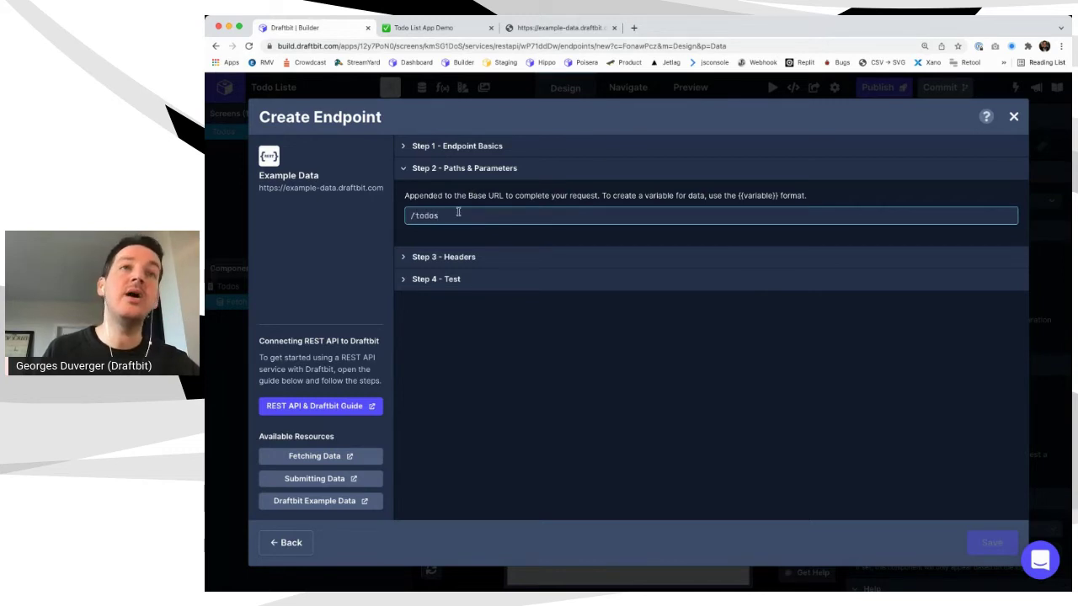
# Compare the endpoint path with the /todos part of the example data page's URL, returning to the Draftbit builder
pyautogui.moveTo(409, 216); pyautogui.dragTo(498, 215)
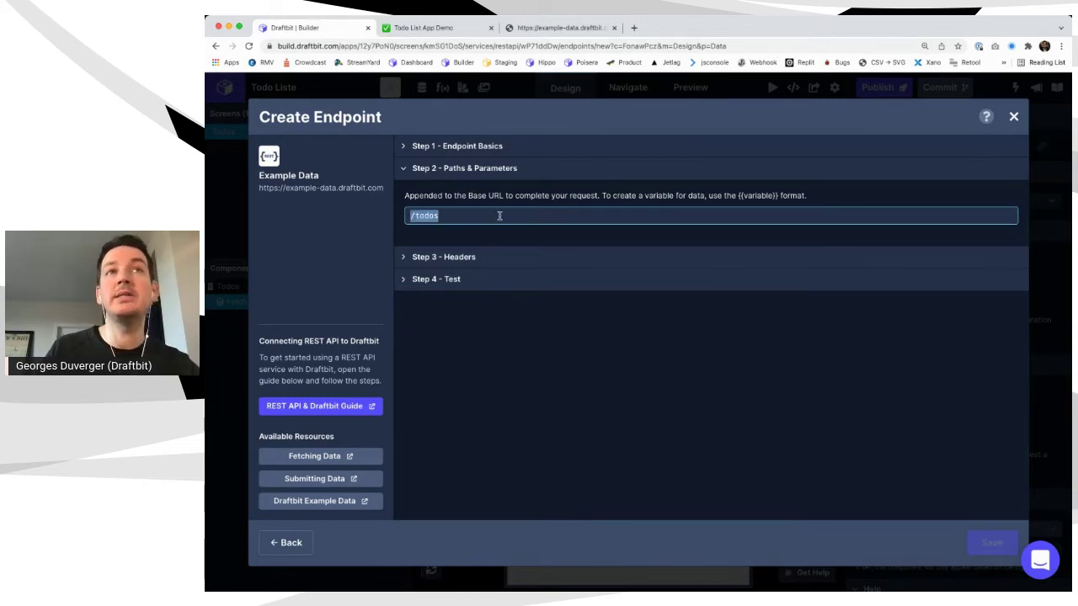
pyautogui.click(560, 28)
pyautogui.click(386, 47)
pyautogui.hotkey('shift', 'End')
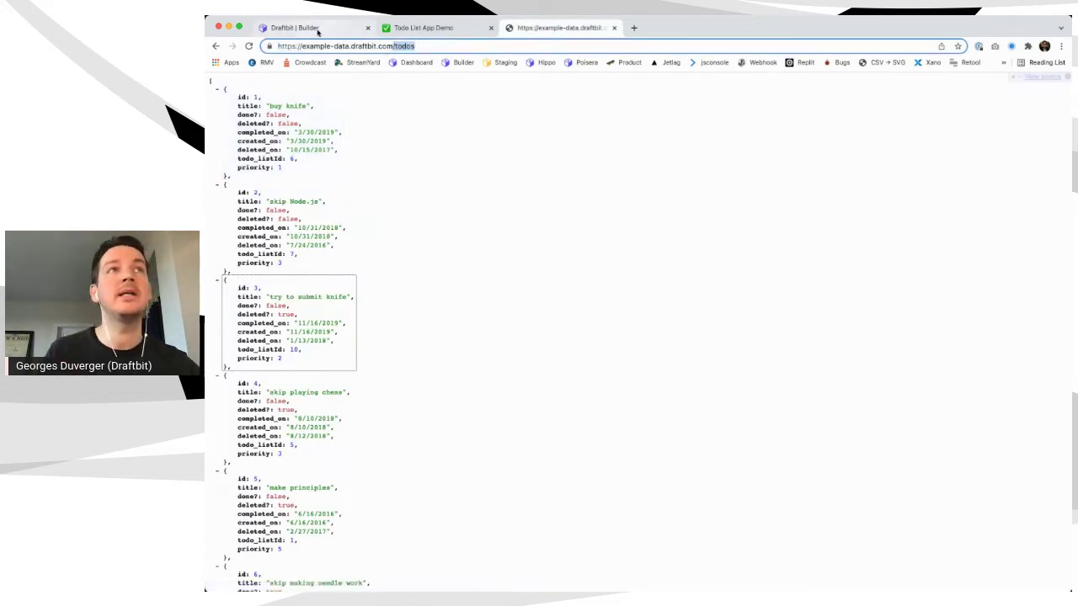
pyautogui.click(417, 30)
pyautogui.click(299, 28)
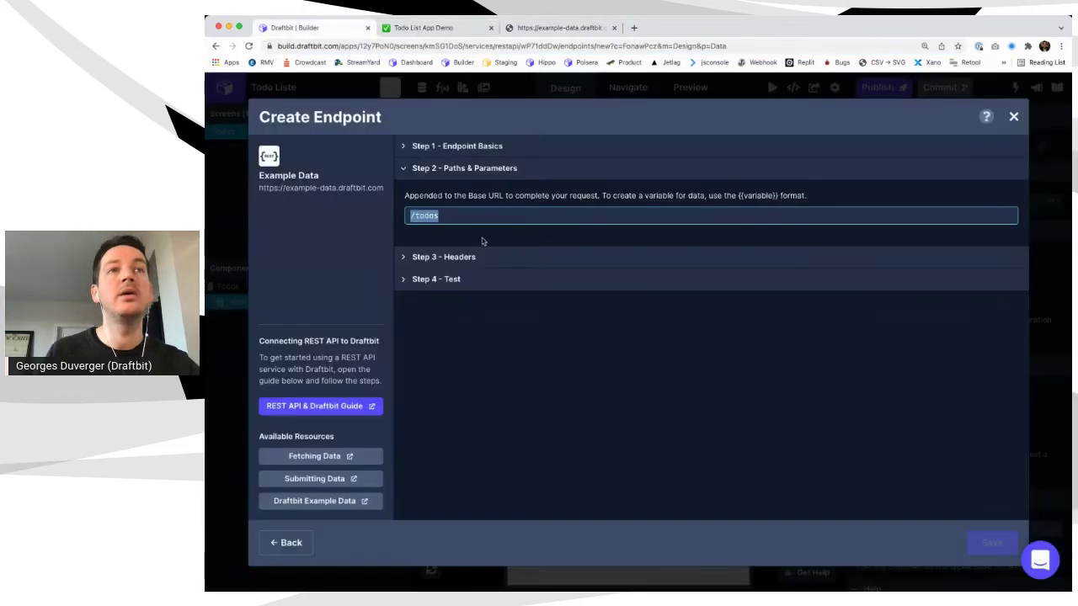
# Test the /todos request, examining the records in its response, and save the endpoint to finish the service setup
pyautogui.click(479, 281)
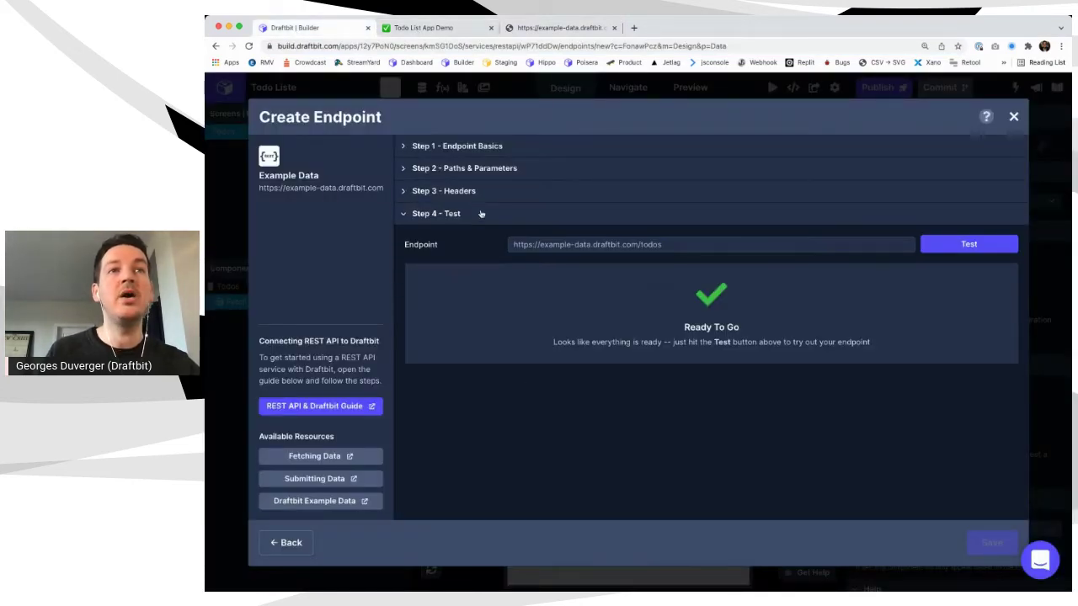
pyautogui.click(479, 195)
pyautogui.click(492, 327)
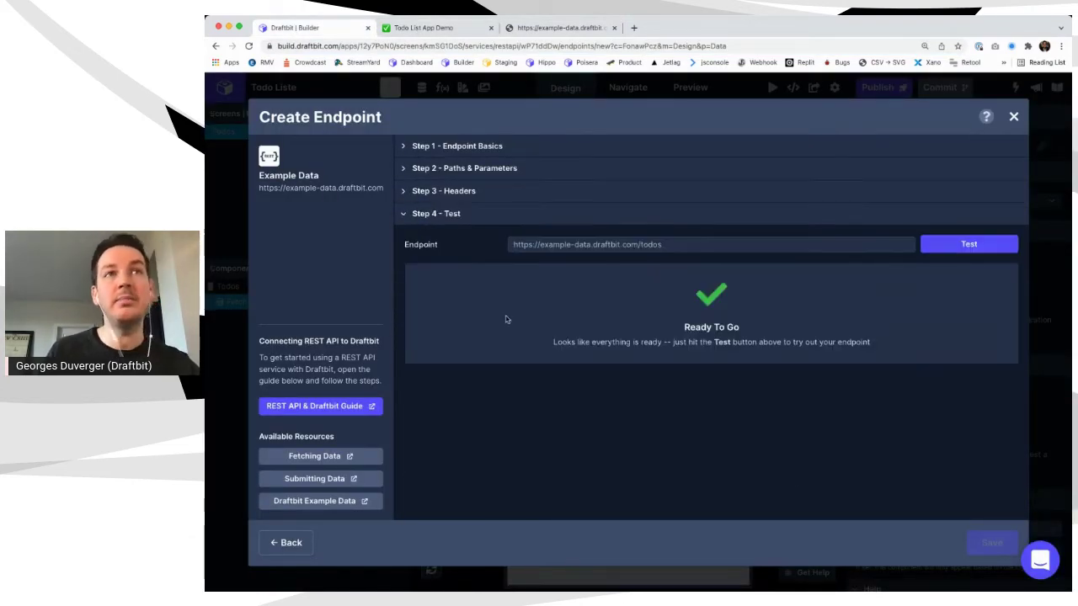
pyautogui.click(963, 246)
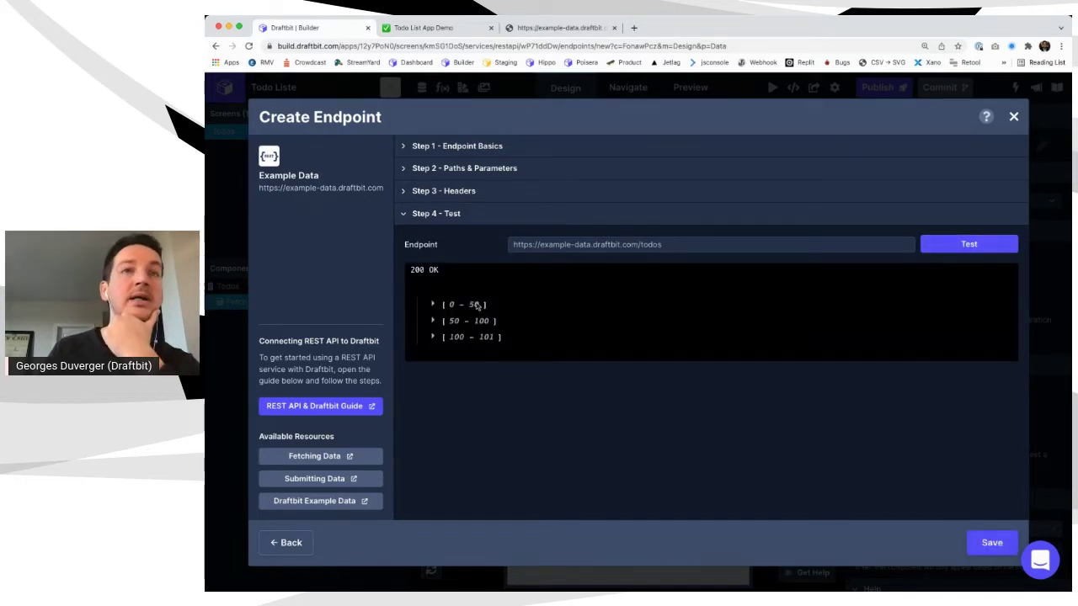
pyautogui.click(433, 305)
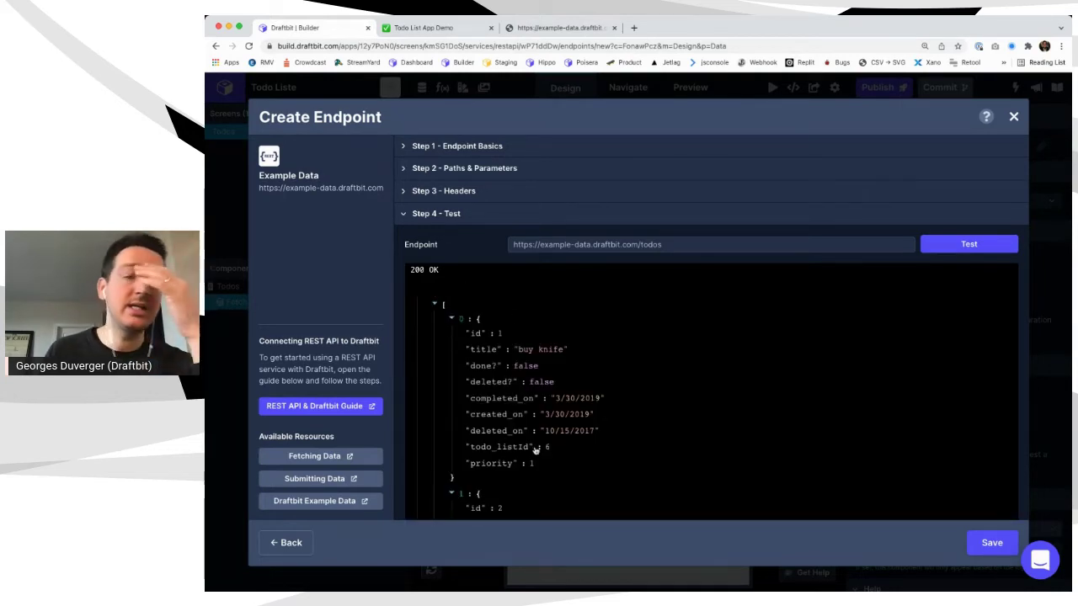
pyautogui.scroll(-3, 535, 450)
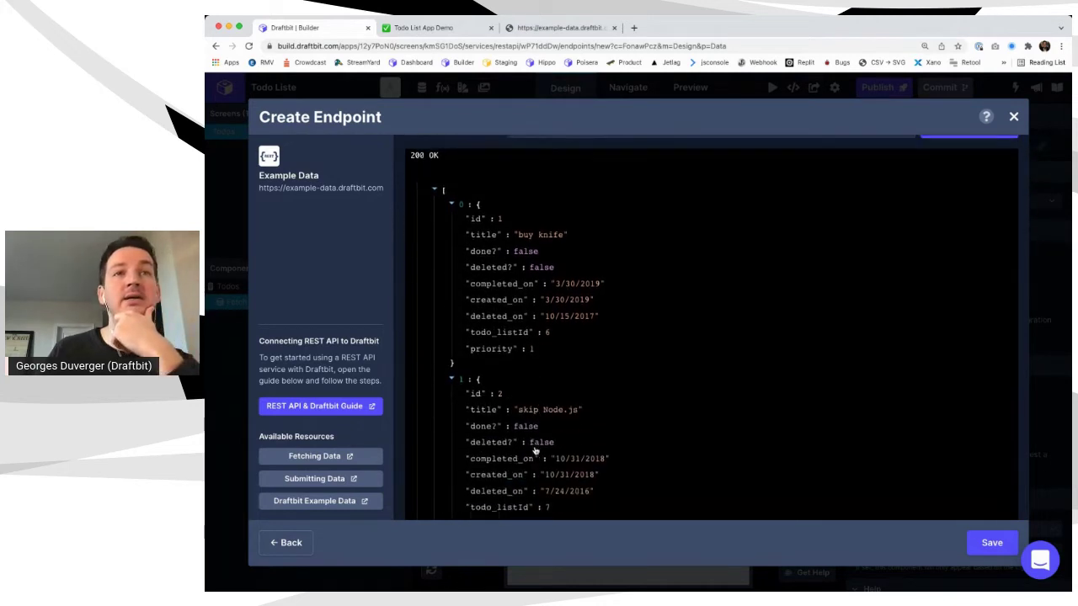
pyautogui.scroll(3, 613, 383)
pyautogui.click(992, 543)
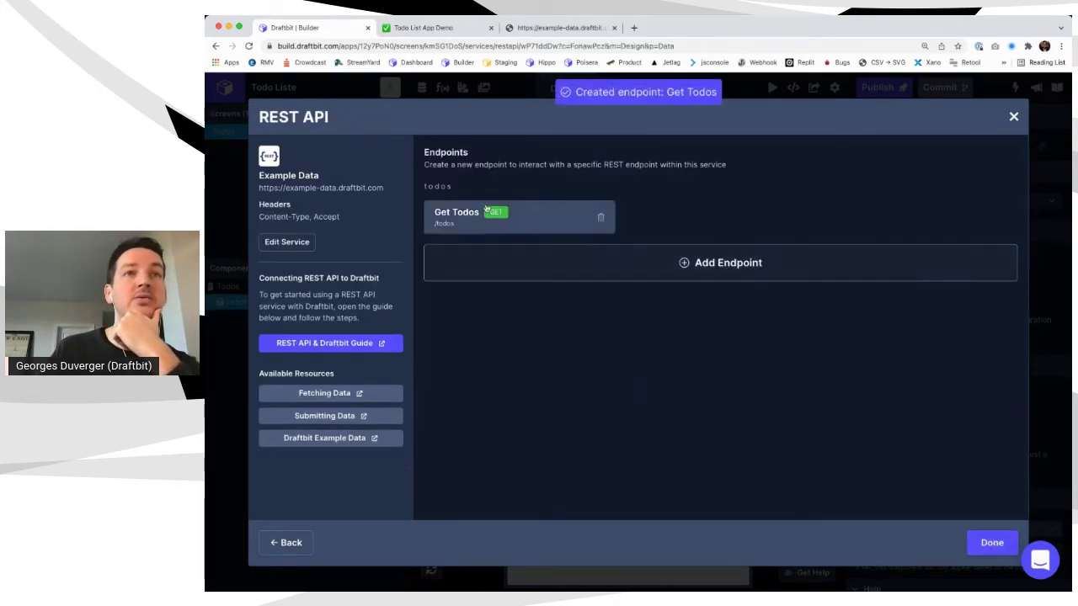
pyautogui.click(992, 542)
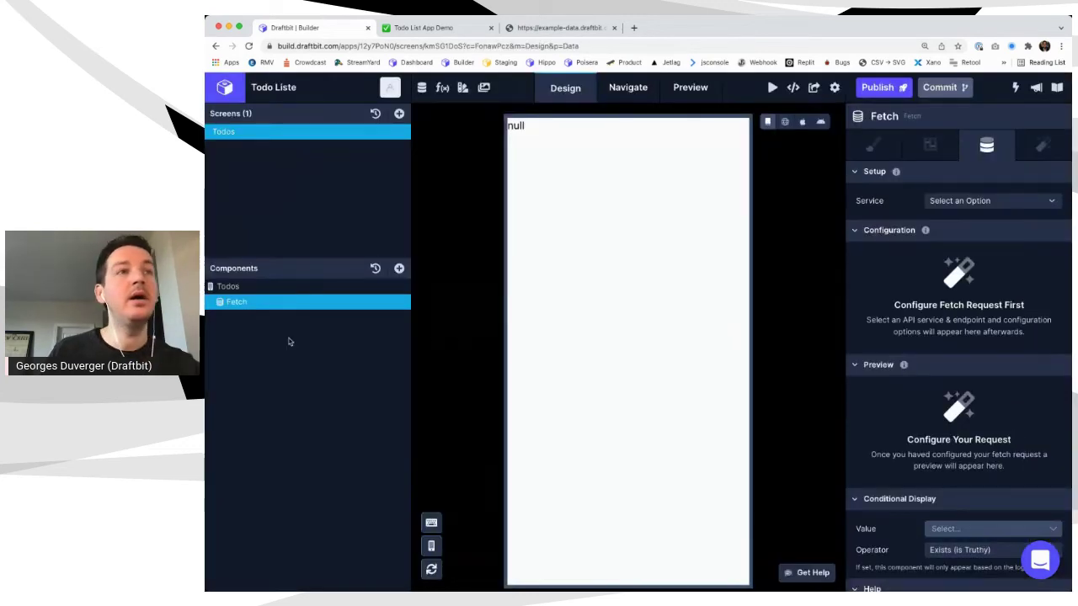
# Connect the Fetch component to the Example Data (REST) service with the Get Todos (GET) endpoint and refresh its preview
pyautogui.click(994, 202)
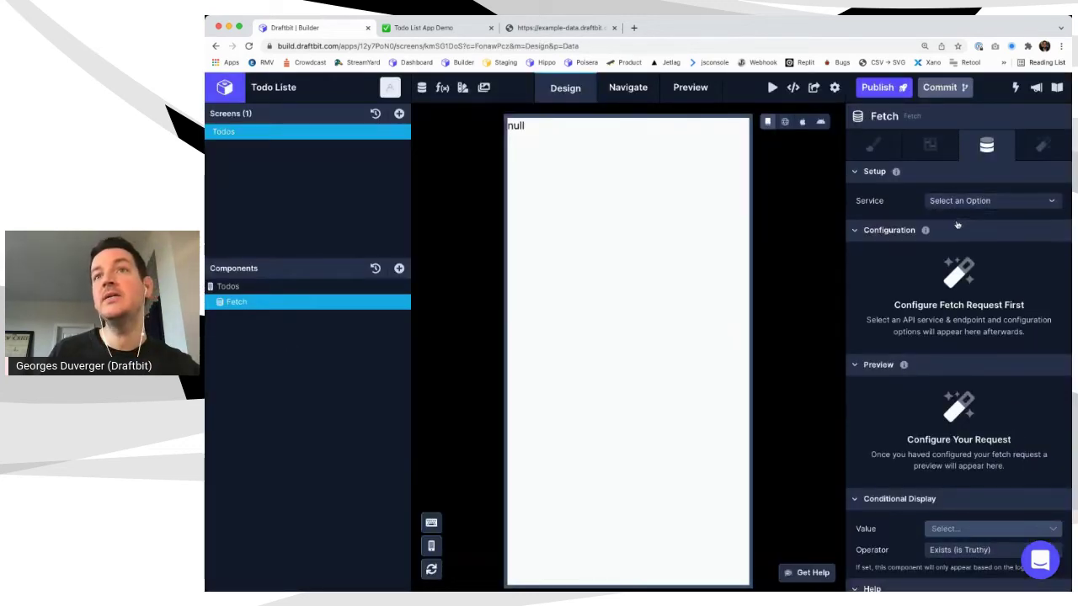
pyautogui.click(958, 221)
pyautogui.click(960, 221)
pyautogui.click(942, 244)
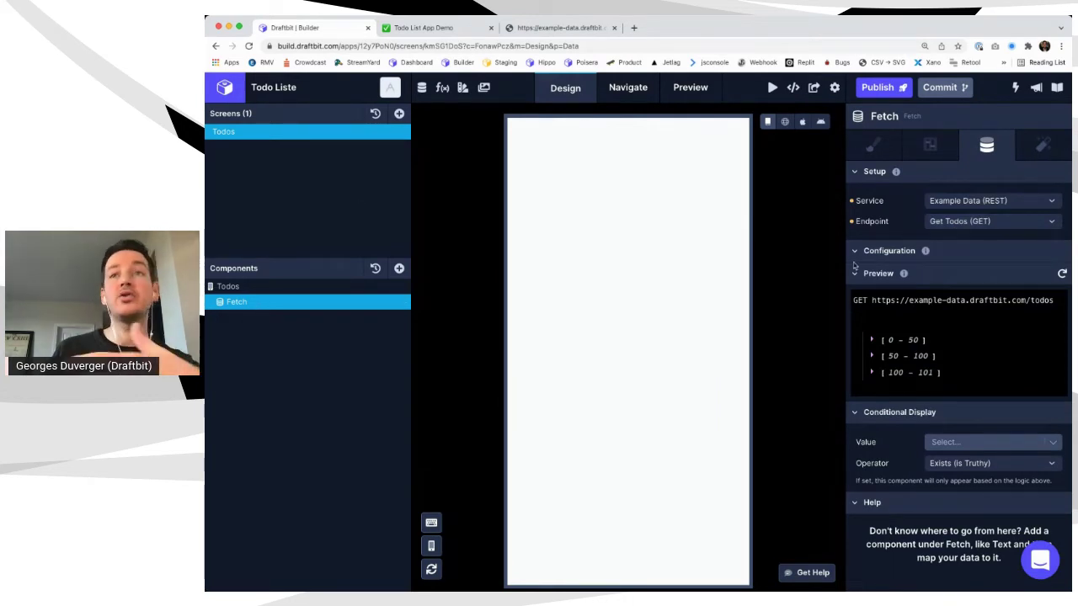
pyautogui.click(1062, 274)
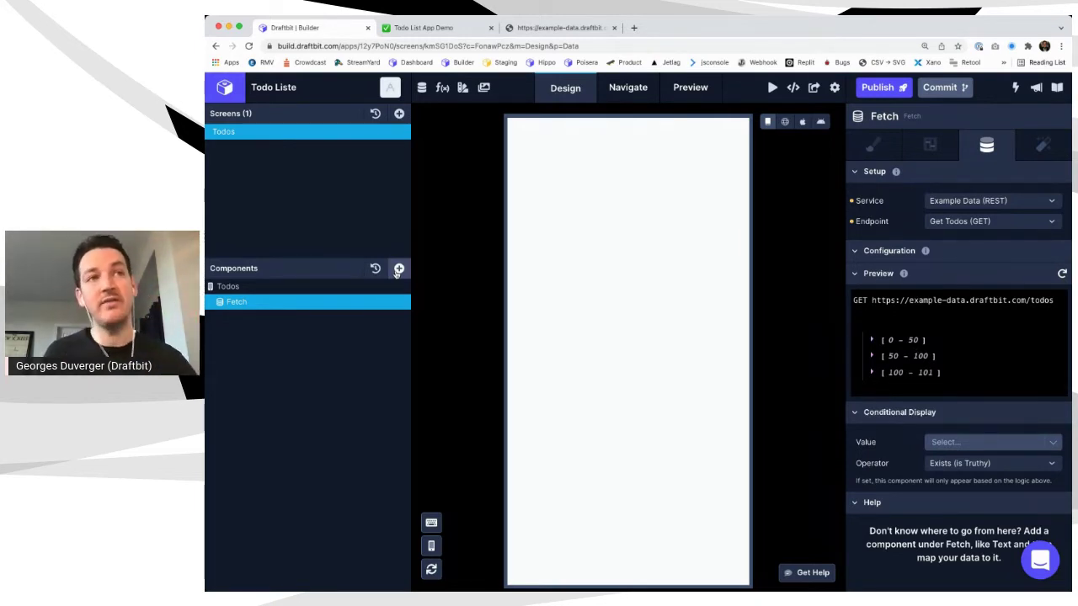
# Add a List component inside Fetch and set its data to the Top-level response
pyautogui.click(399, 269)
pyautogui.write('list')
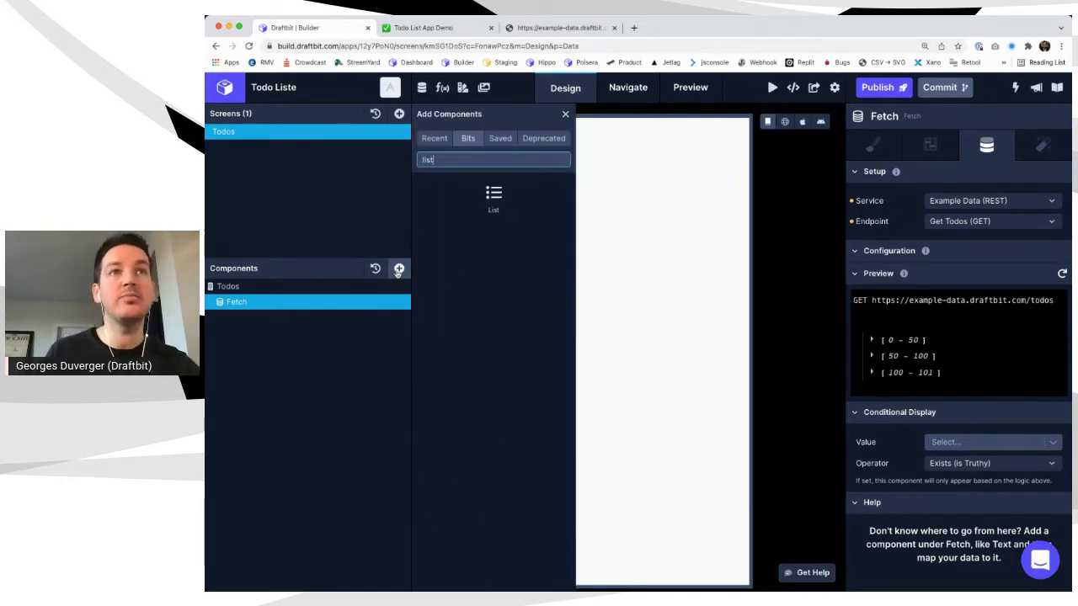
pyautogui.moveTo(493, 197); pyautogui.dragTo(243, 318)
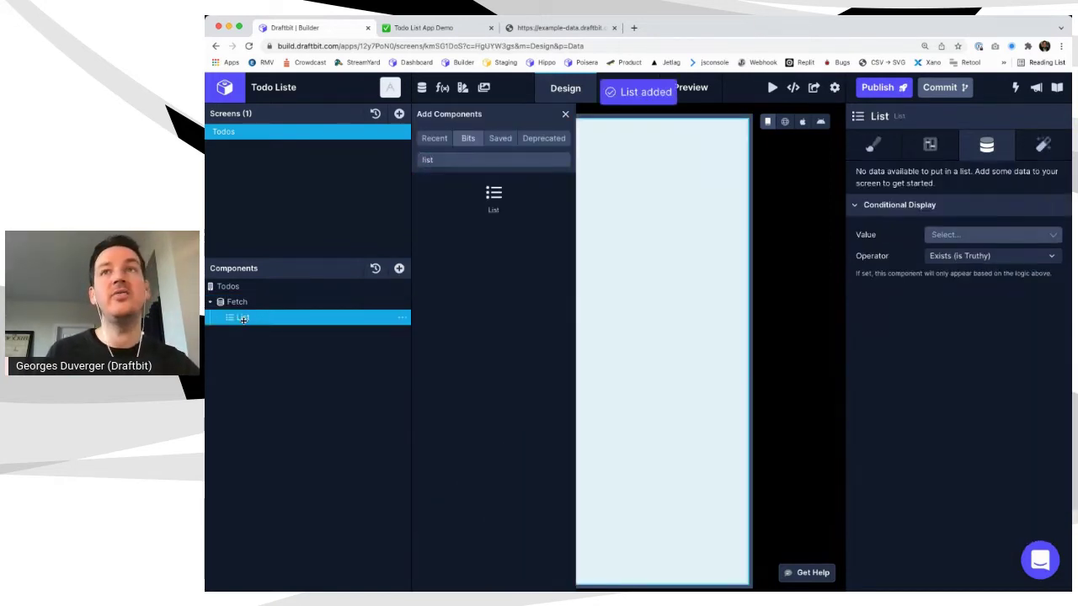
pyautogui.click(974, 176)
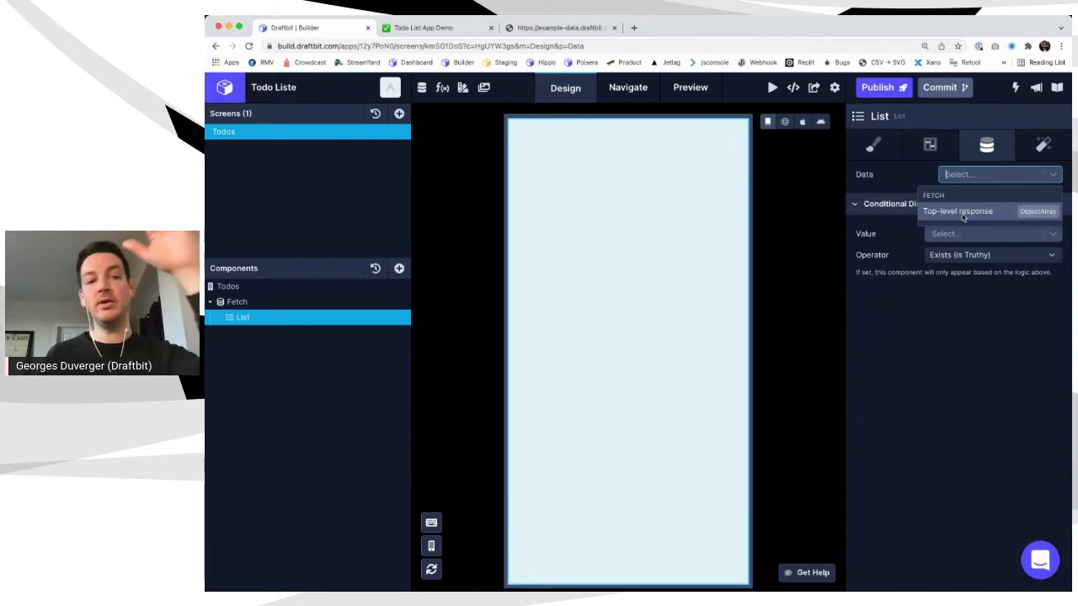
pyautogui.click(964, 217)
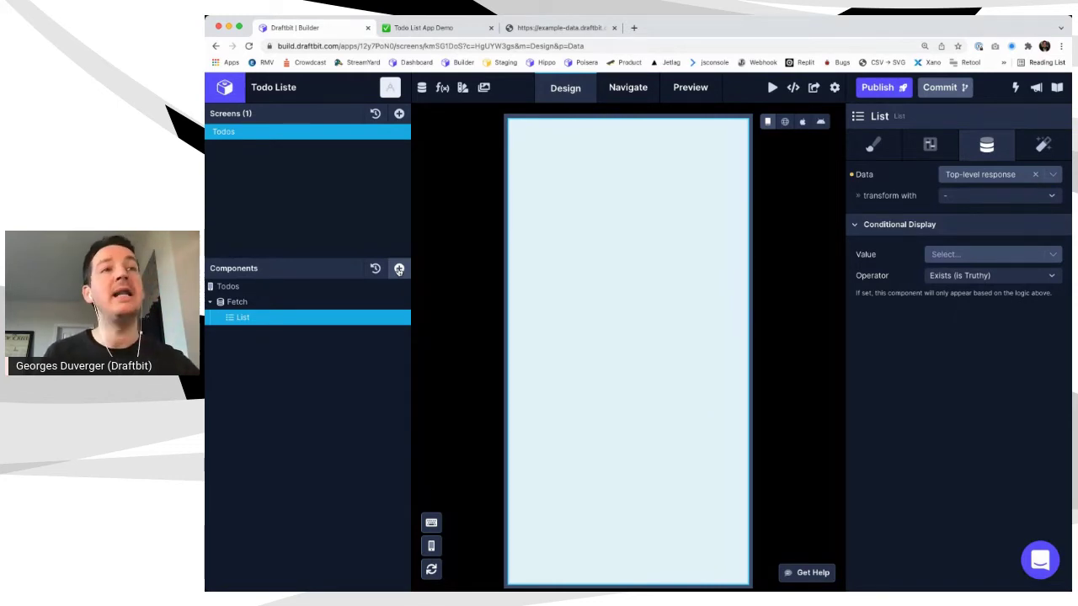
# Nest a View inside the List and a Text component inside that View
pyautogui.click(399, 269)
pyautogui.click(455, 271)
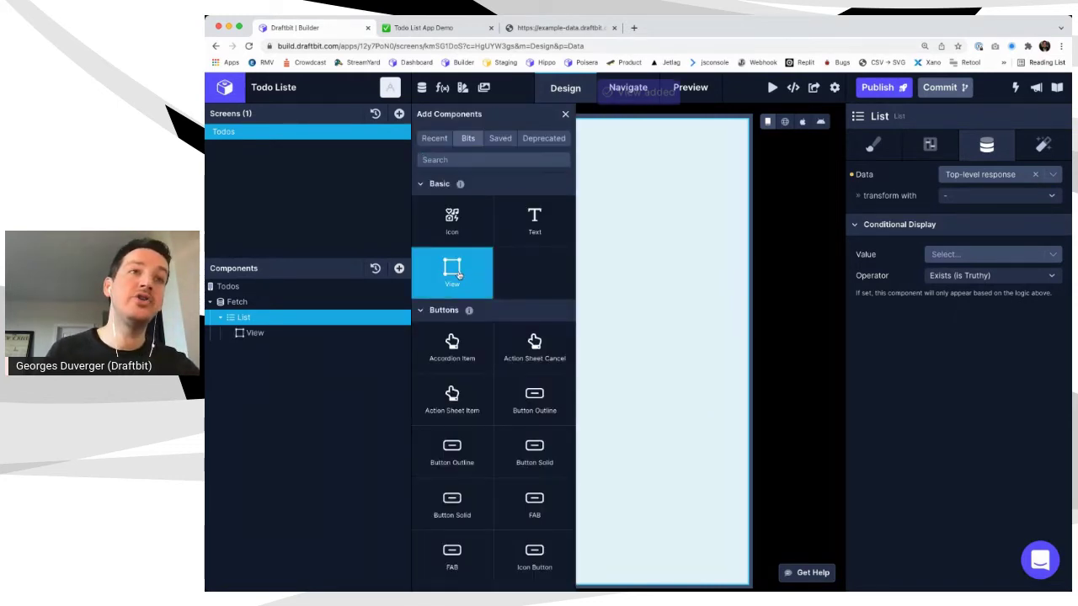
pyautogui.click(257, 334)
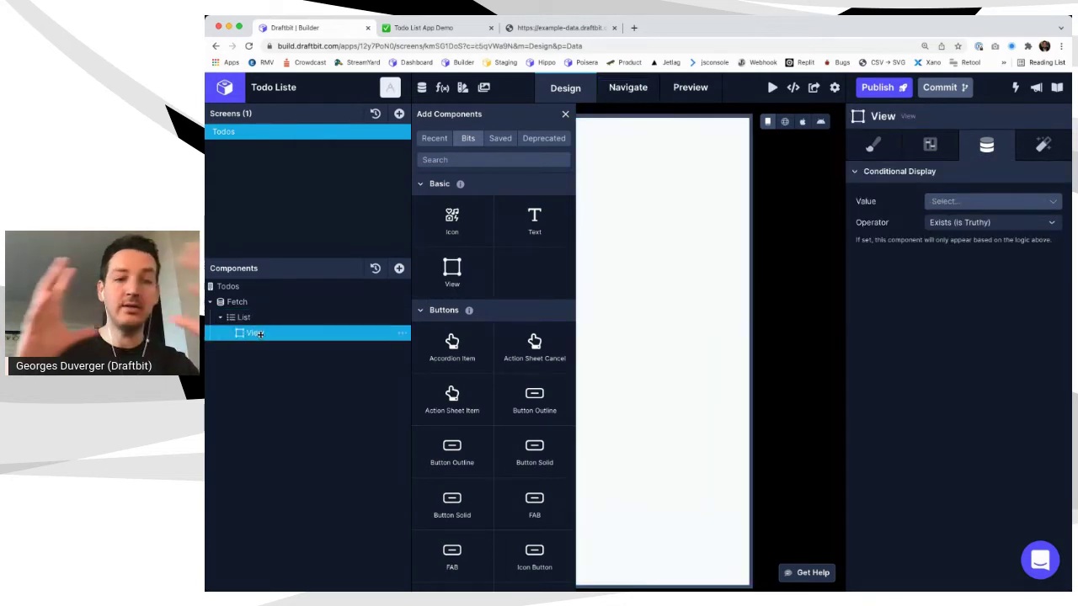
pyautogui.click(534, 221)
pyautogui.click(263, 348)
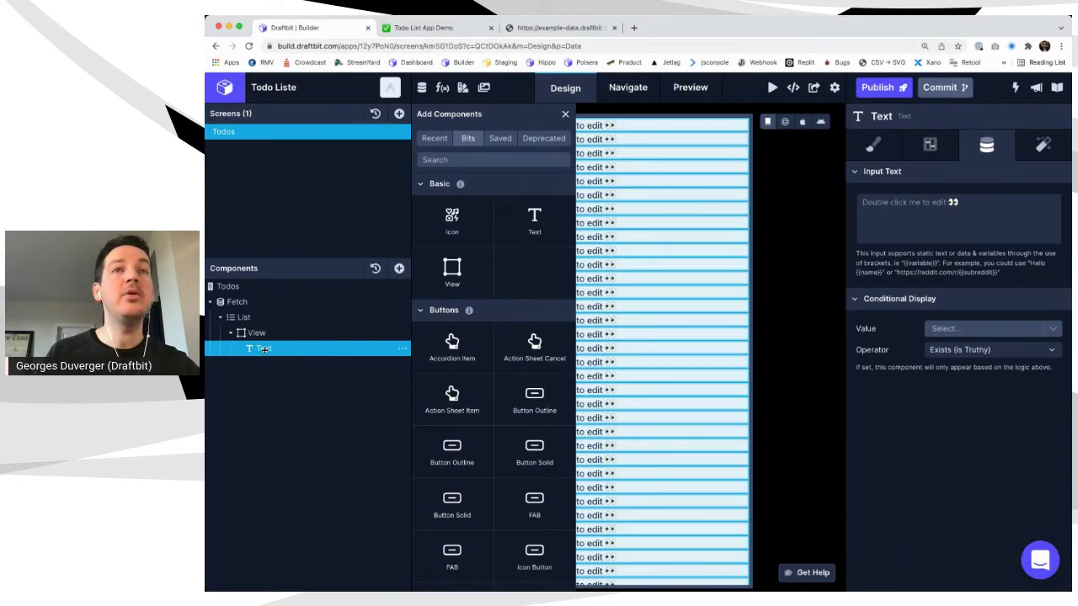
# Set the Text component's input text to {{title}} and map the title variable to the list item's title field
pyautogui.click(957, 213)
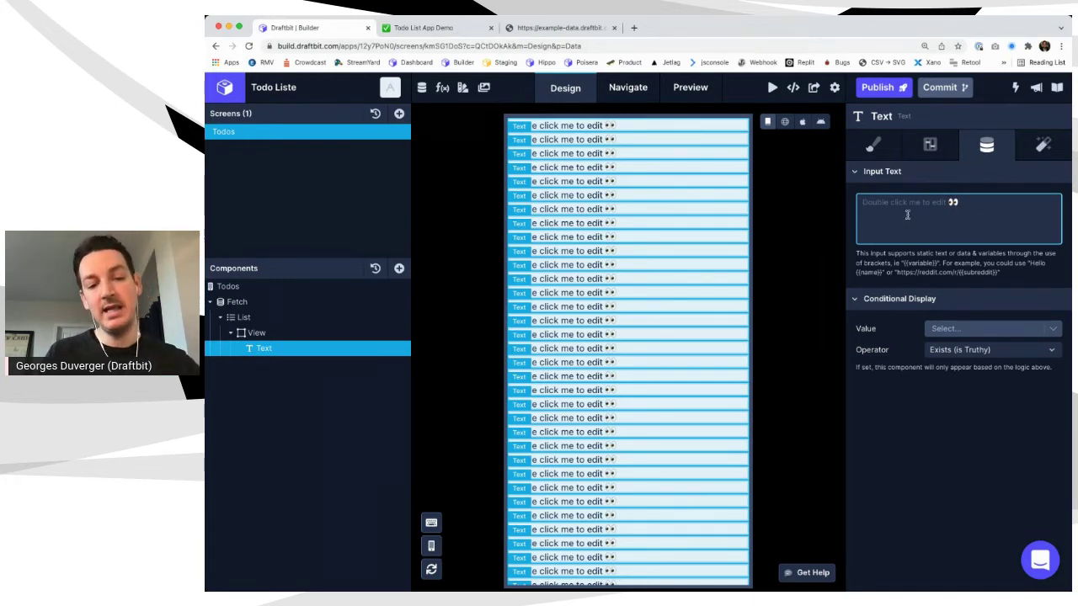
pyautogui.write('{{')
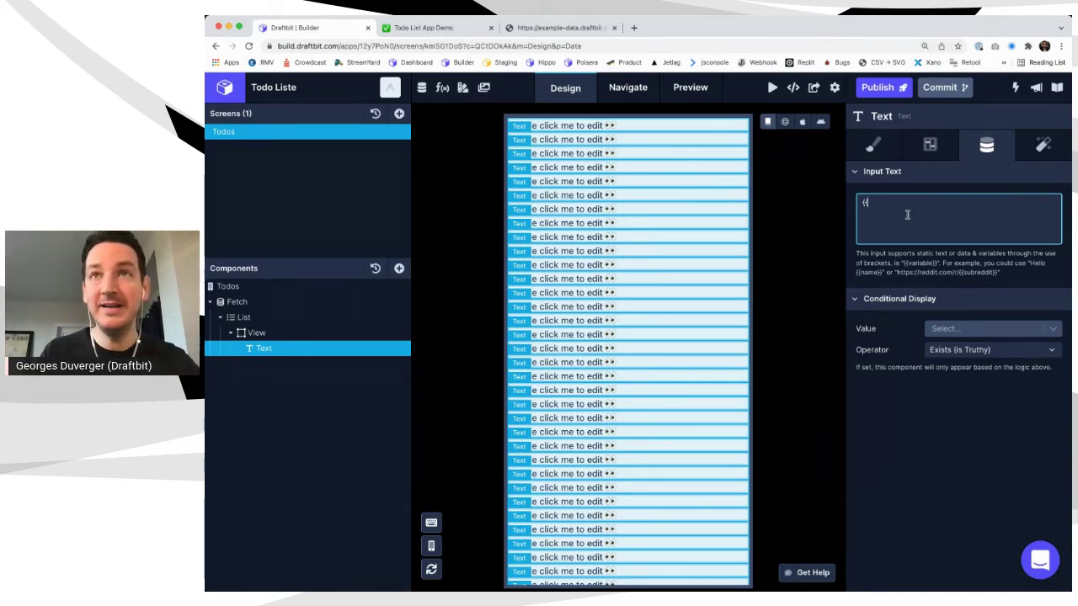
pyautogui.write('title')
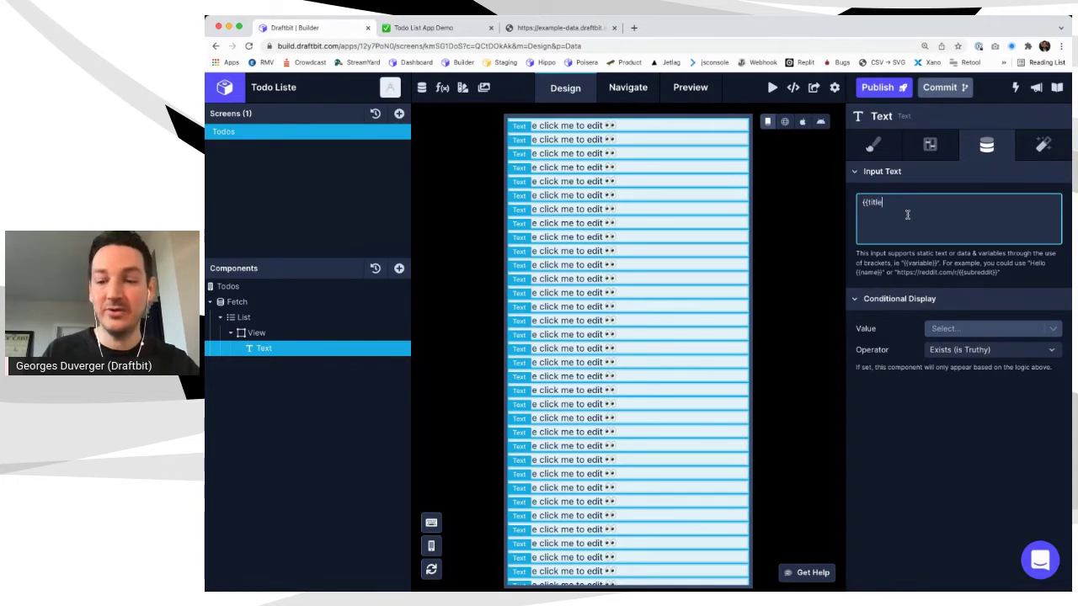
pyautogui.click(974, 254)
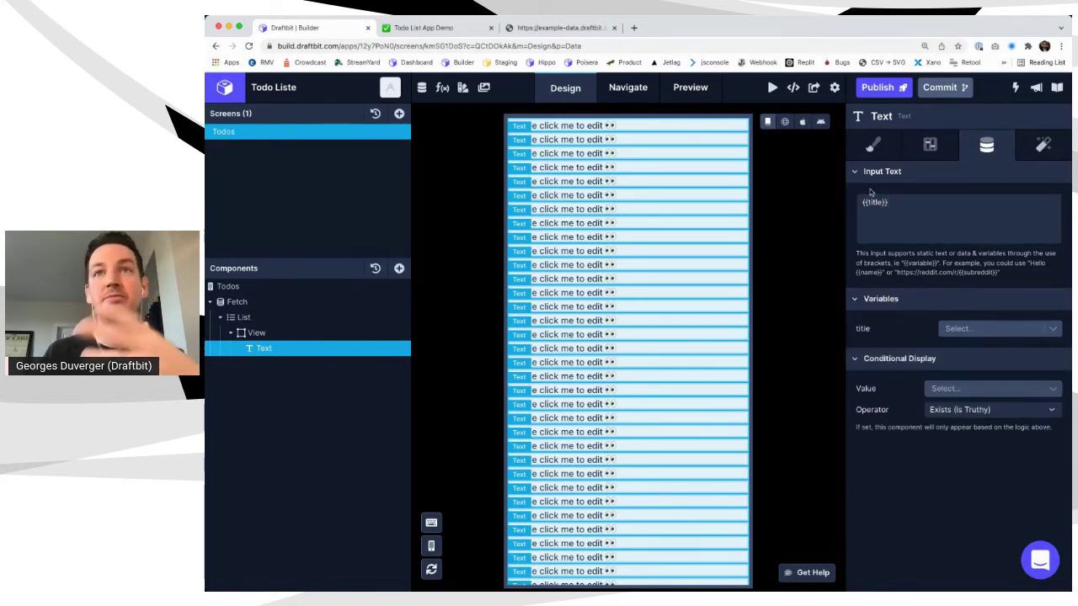
pyautogui.click(955, 328)
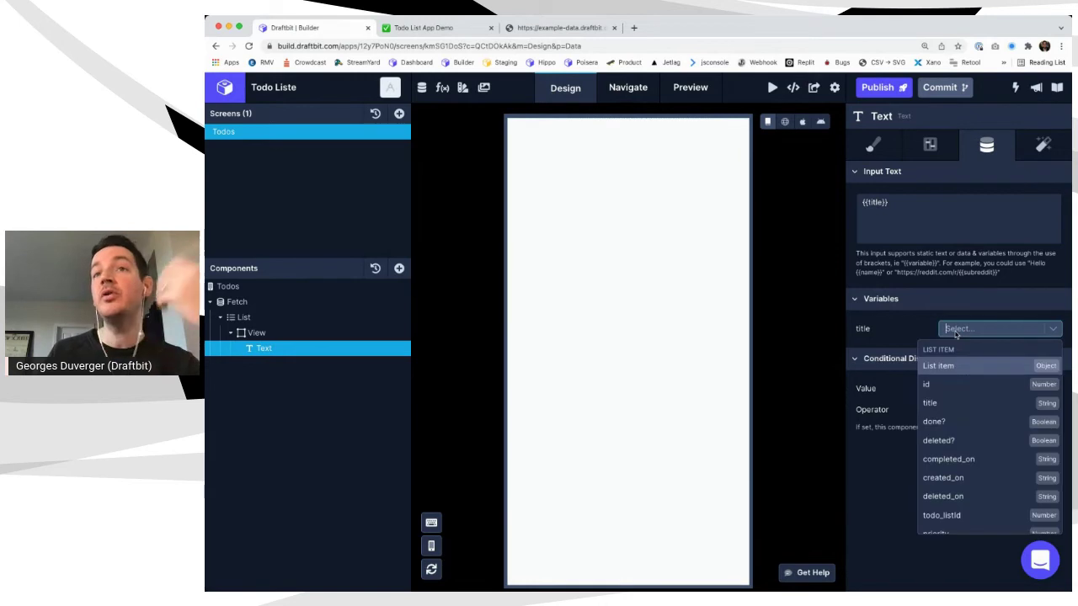
pyautogui.click(930, 404)
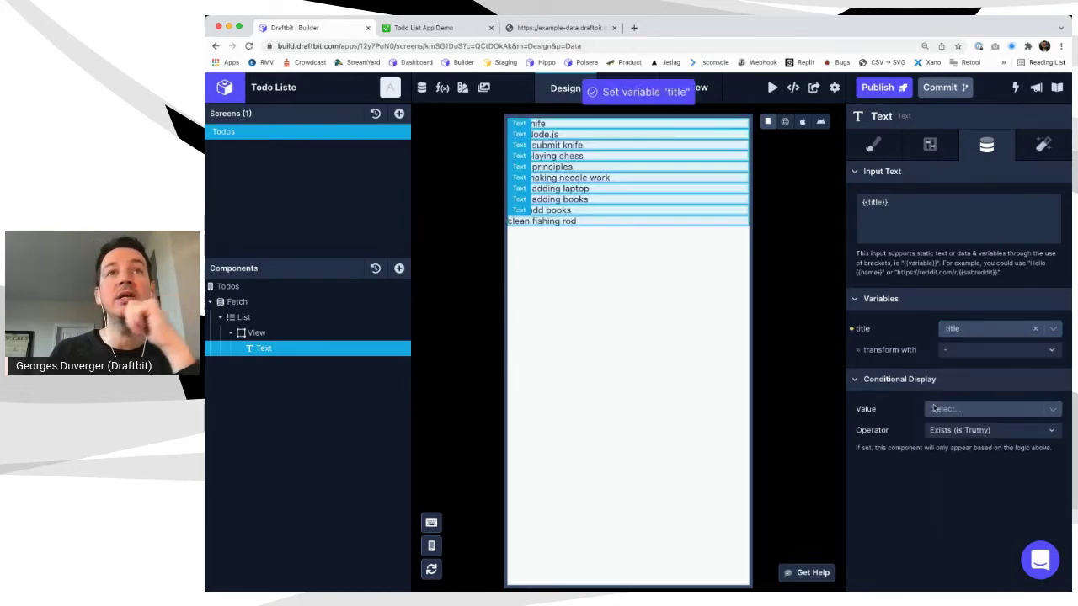
# Preview the Todos screen on the Android, iOS and web devices, and return to design mode
pyautogui.click(245, 287)
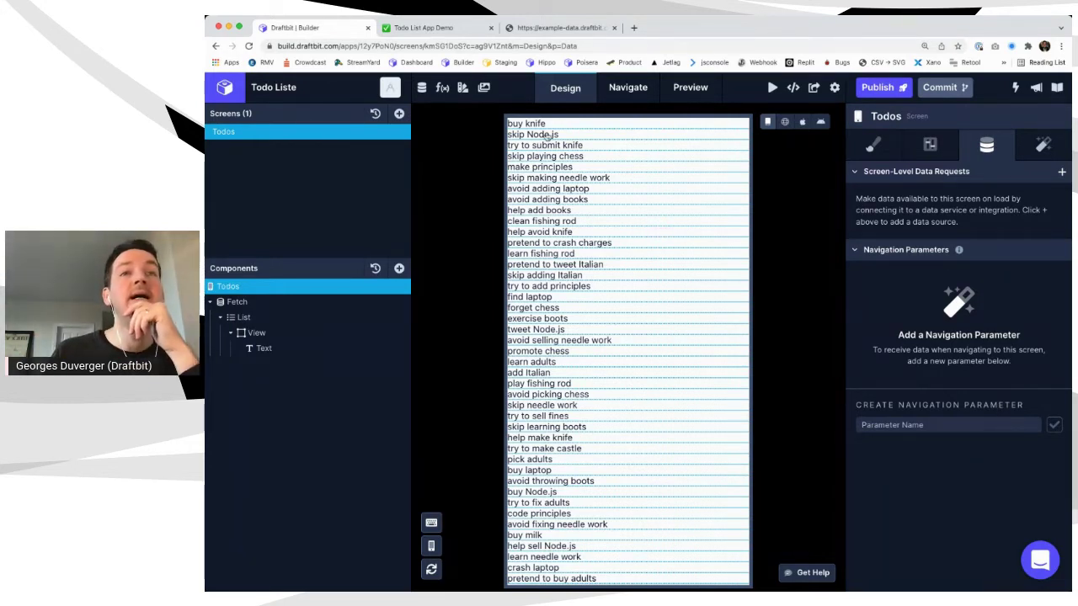
pyautogui.click(687, 89)
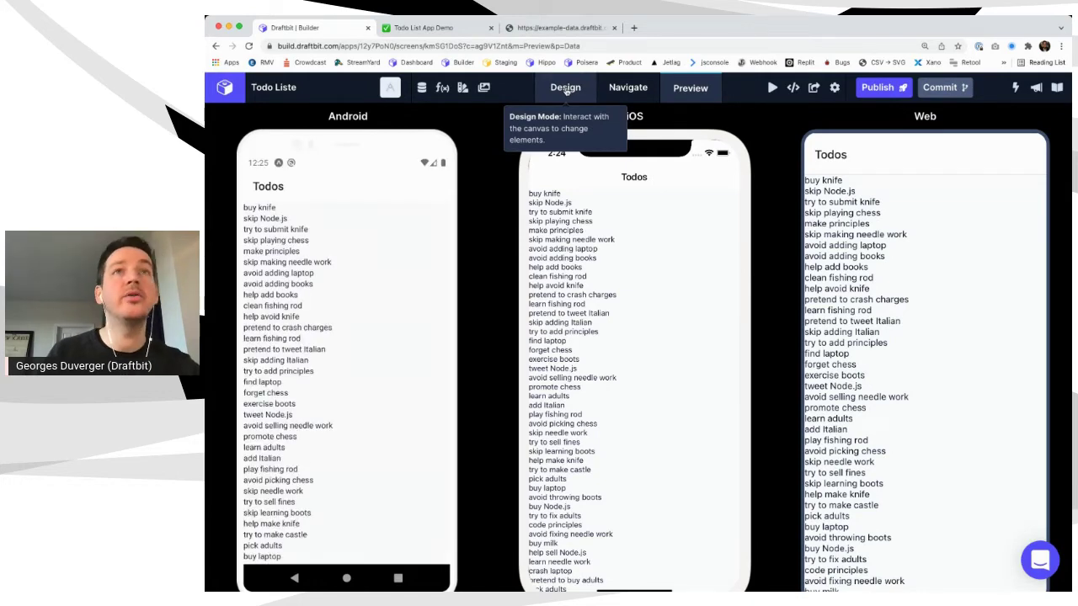
pyautogui.click(567, 89)
# Set the Todos screen's padding to 10 pt on all four sides
pyautogui.click(874, 145)
pyautogui.scroll(-5, 948, 358)
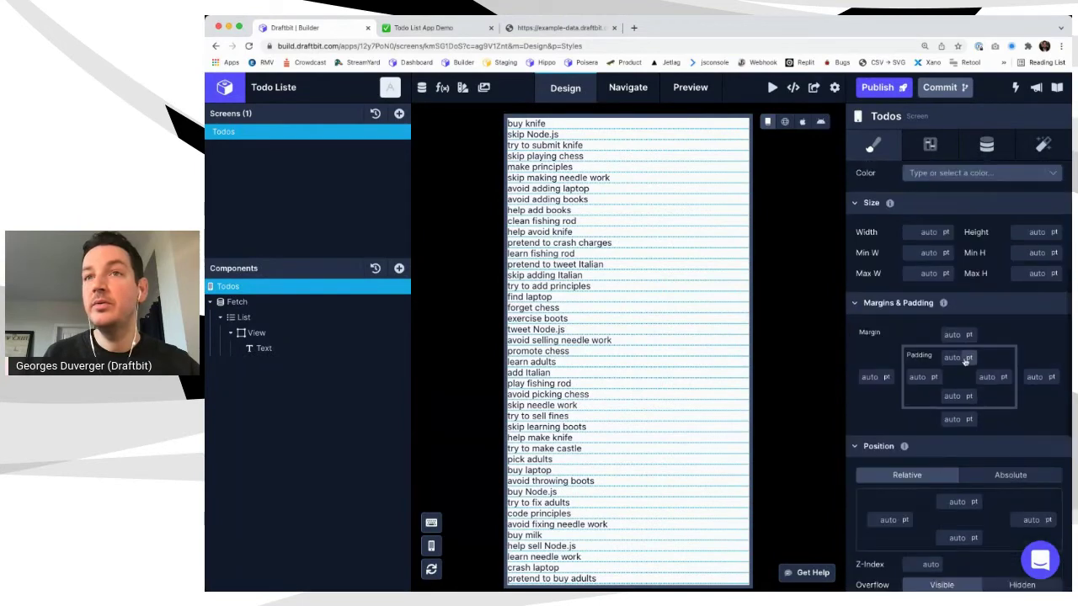
pyautogui.click(949, 358)
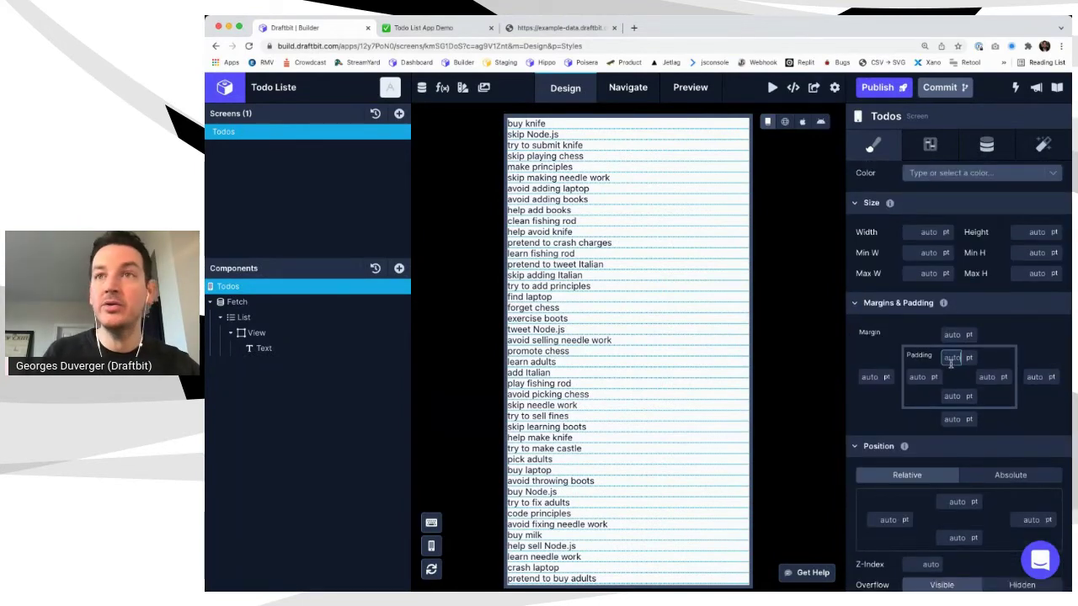
pyautogui.click(916, 377)
pyautogui.click(990, 379)
pyautogui.write('10')
pyautogui.click(951, 397)
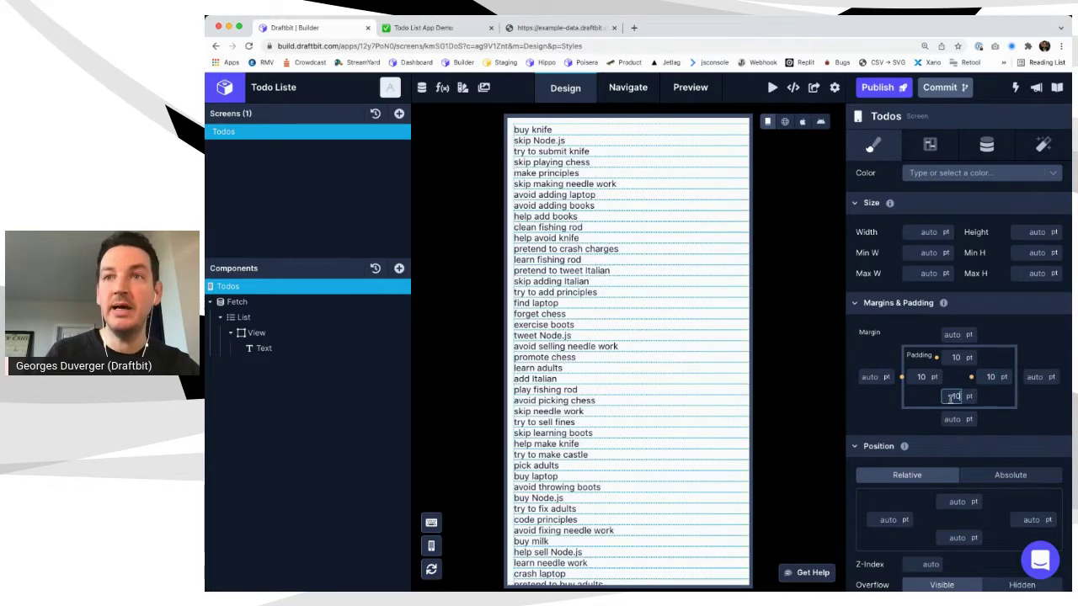
pyautogui.click(793, 344)
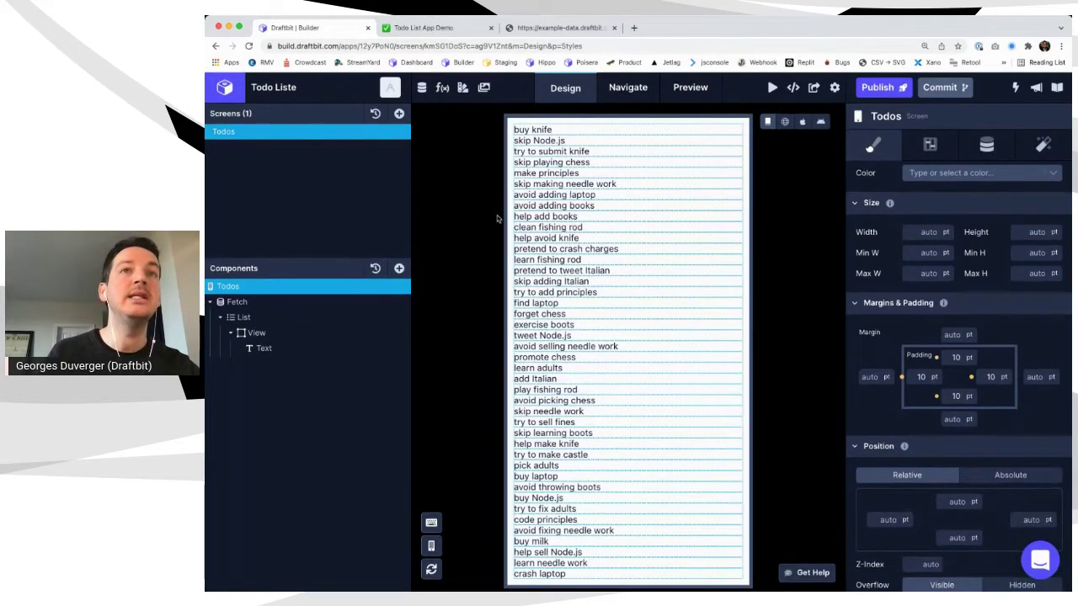
# Set the bottom margin of the View inside the List to 10 pt
pyautogui.click(295, 333)
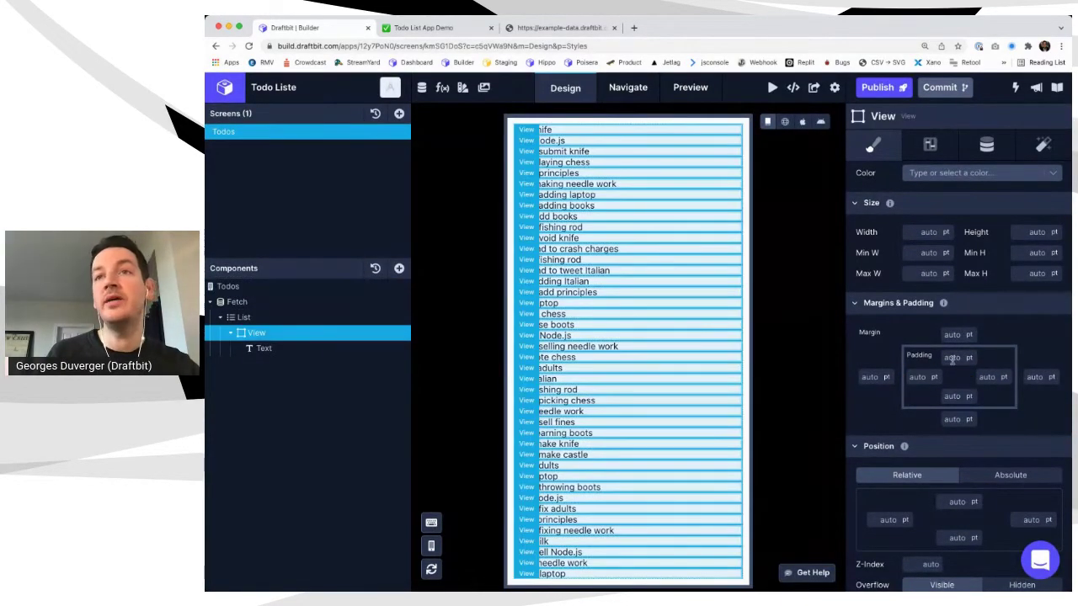
pyautogui.click(953, 359)
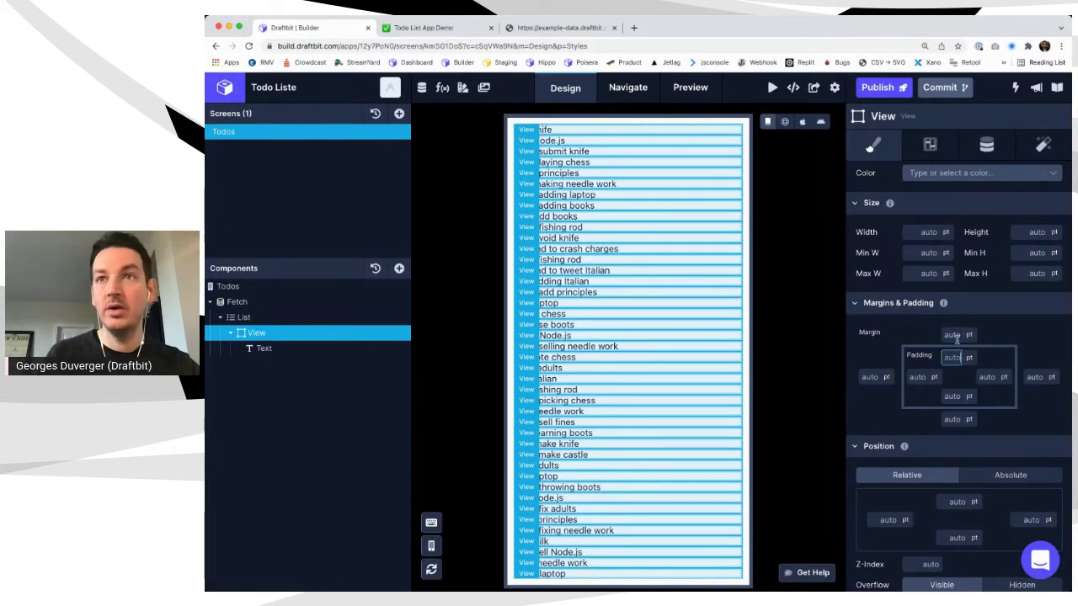
pyautogui.click(954, 419)
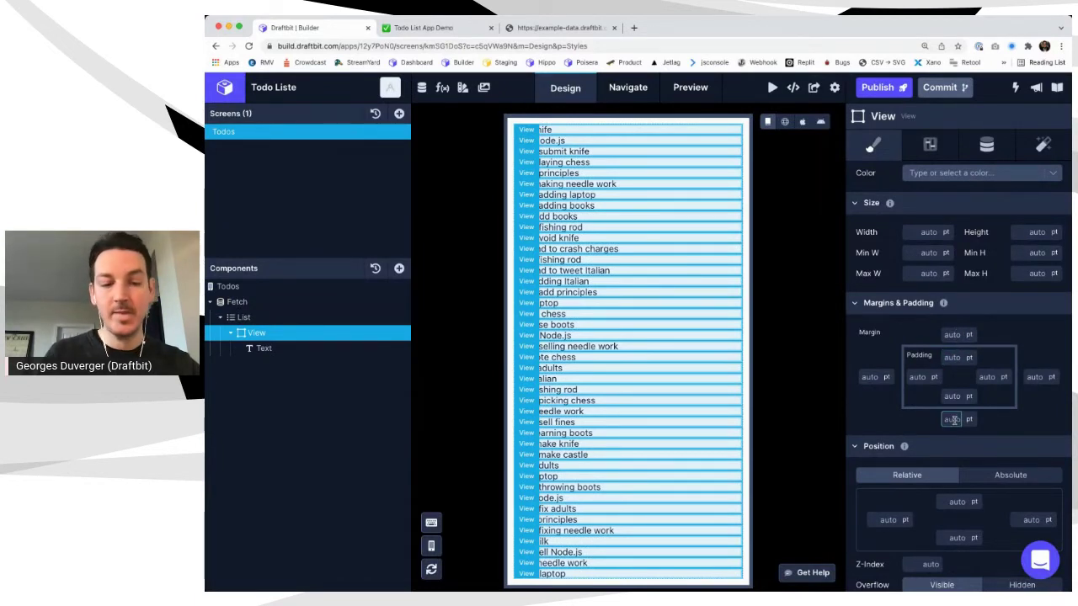
pyautogui.press('Return')
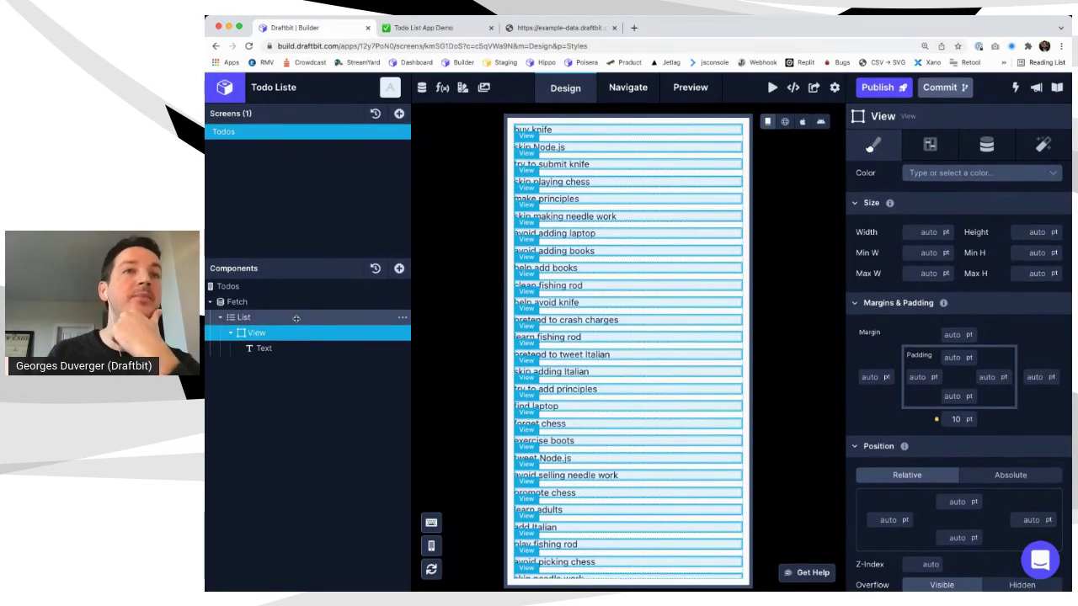
pyautogui.click(283, 349)
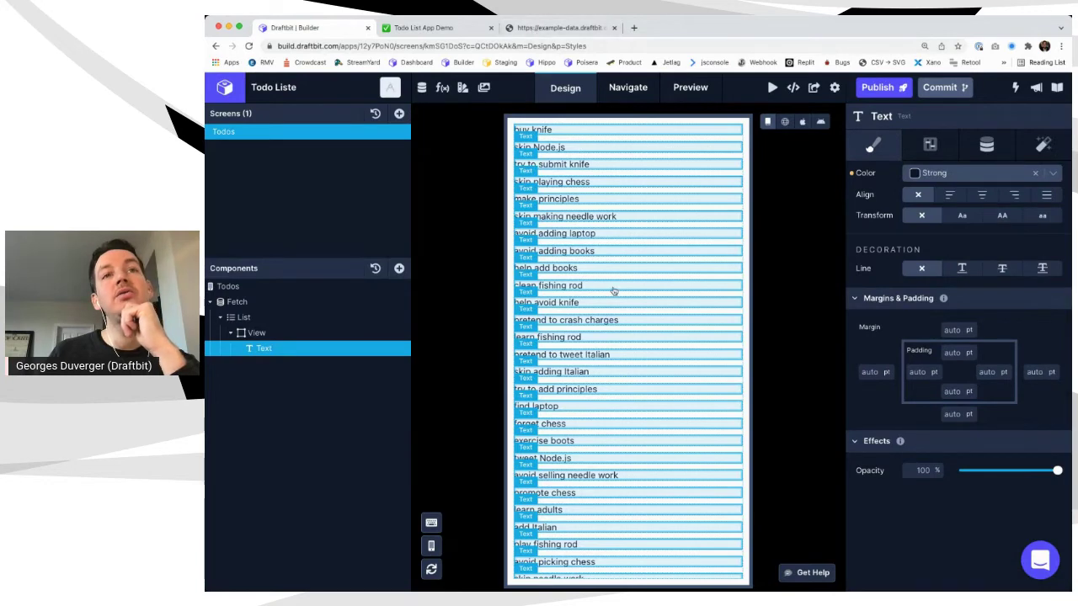
pyautogui.scroll(-3, 597, 418)
pyautogui.scroll(3, 597, 418)
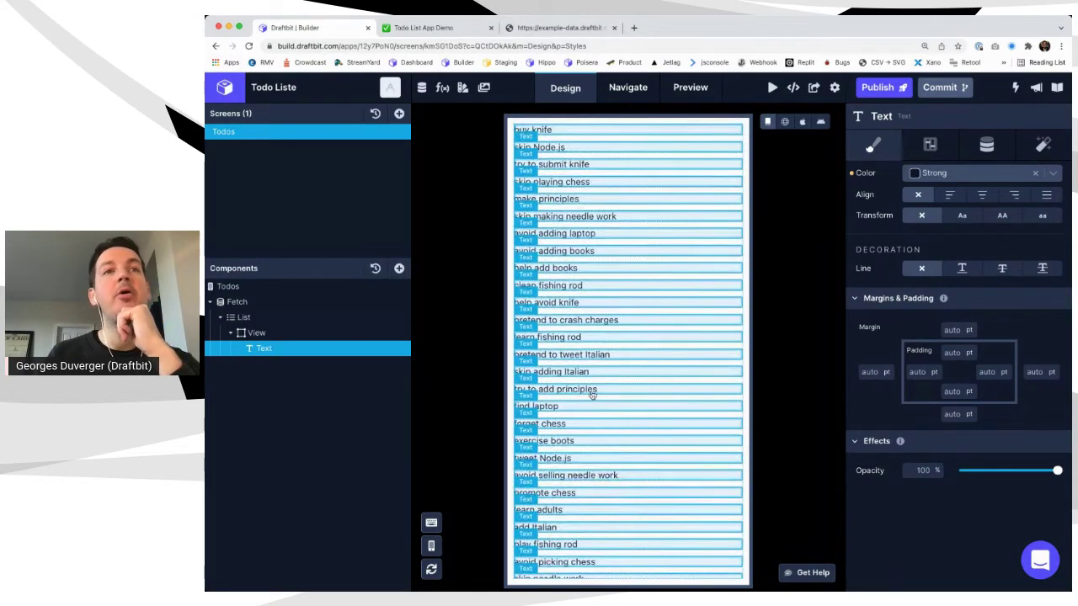
# Switch to the example data page and examine the todo_listId field of the first record in the todos response
pyautogui.click(560, 28)
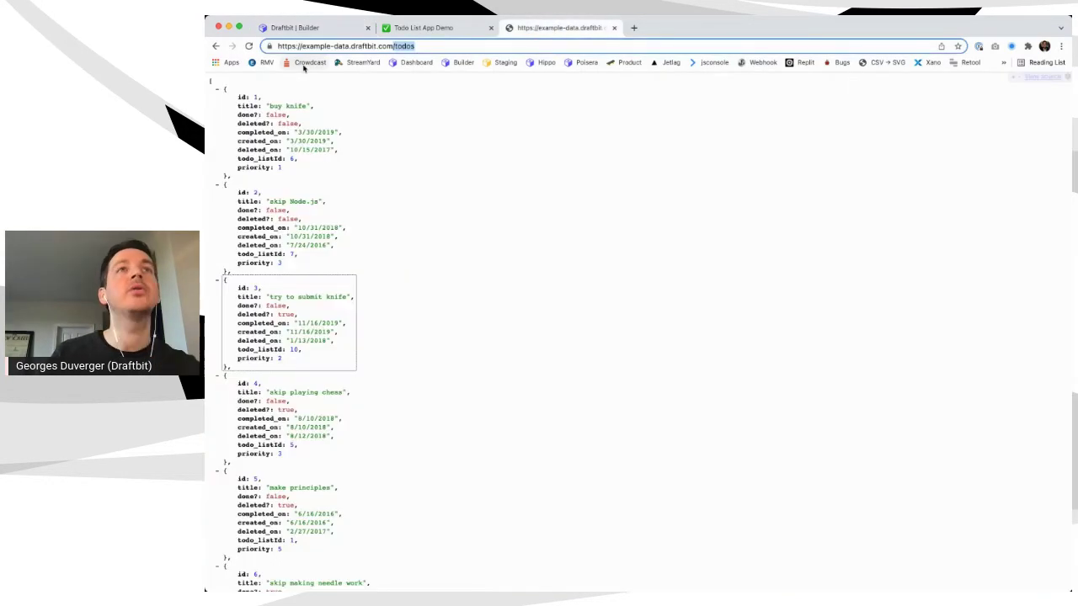
pyautogui.write('todo_list')
pyautogui.press('Return')
pyautogui.scroll(-3, 303, 151)
pyautogui.click(215, 46)
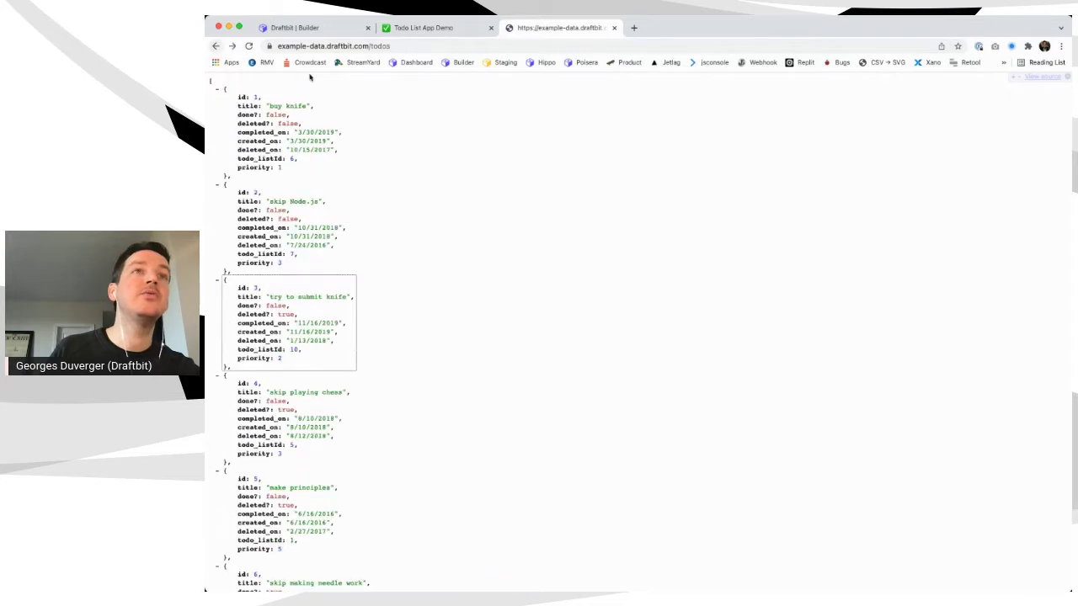
pyautogui.moveTo(237, 158); pyautogui.dragTo(308, 161)
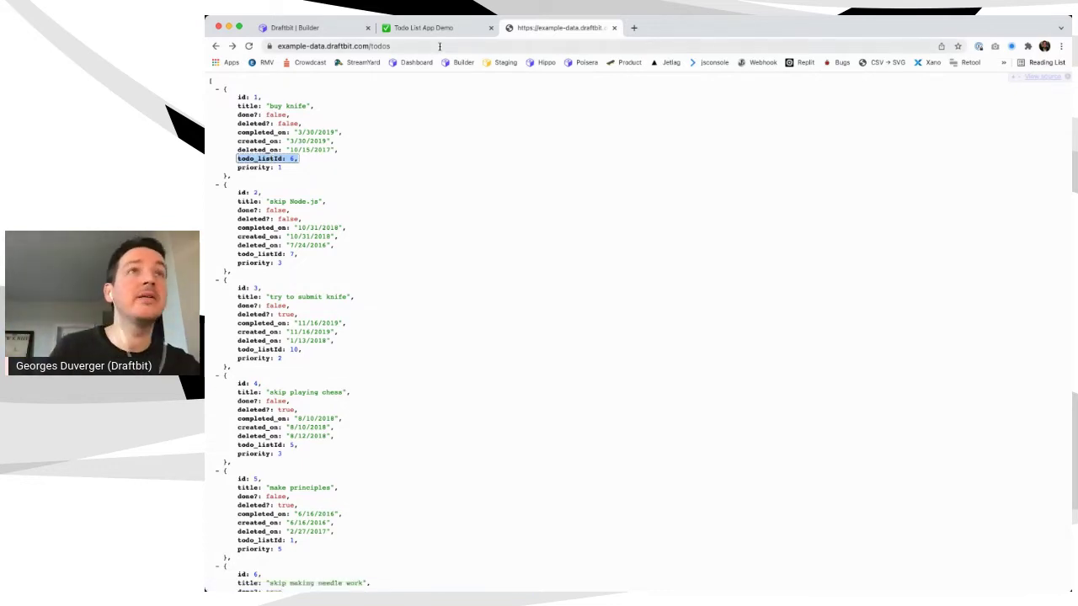
# Load example-data.draftbit.com/todo_lists and look up the name and id of the last list
pyautogui.click(394, 46)
pyautogui.click(395, 46)
pyautogui.press('BackSpace')
pyautogui.write('_lists')
pyautogui.press('Return')
pyautogui.scroll(-2, 503, 325)
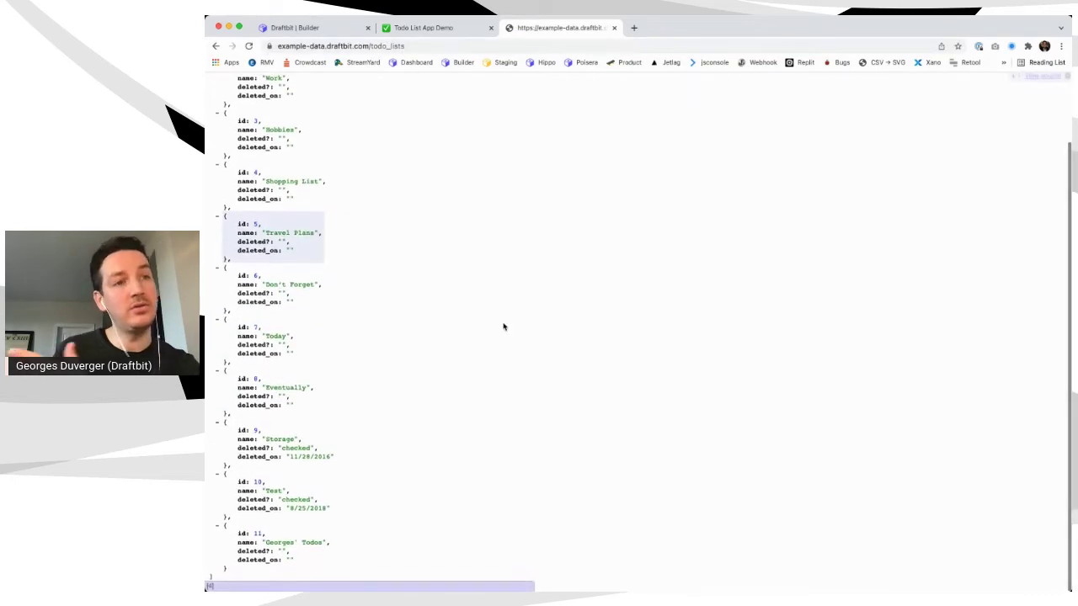
pyautogui.moveTo(262, 544); pyautogui.dragTo(328, 544)
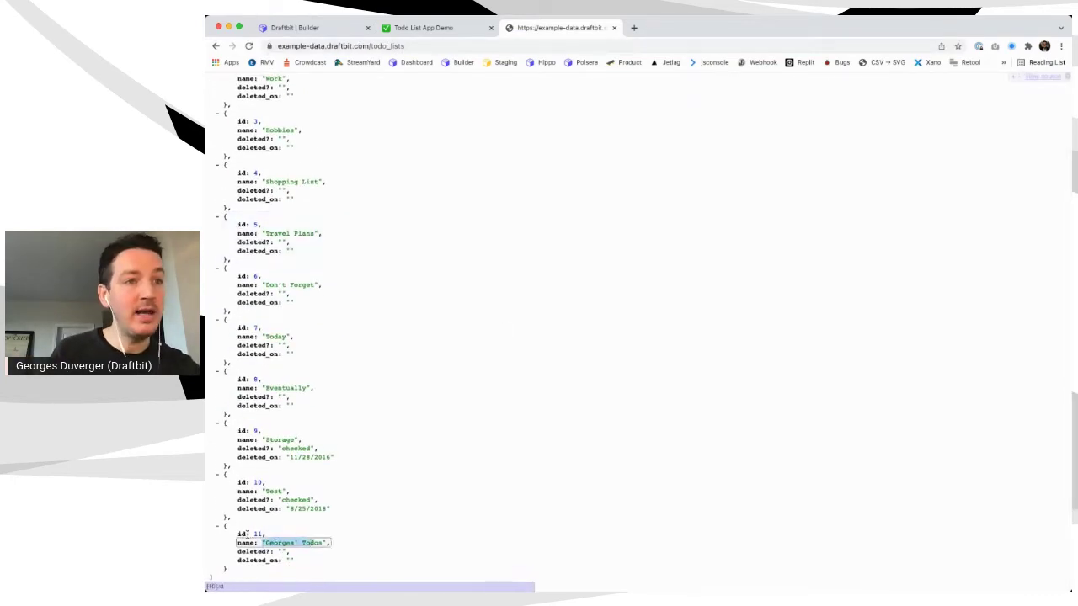
# Load example-data.draftbit.com/todo_lists/11/todos and copy its full URL
pyautogui.click(410, 45)
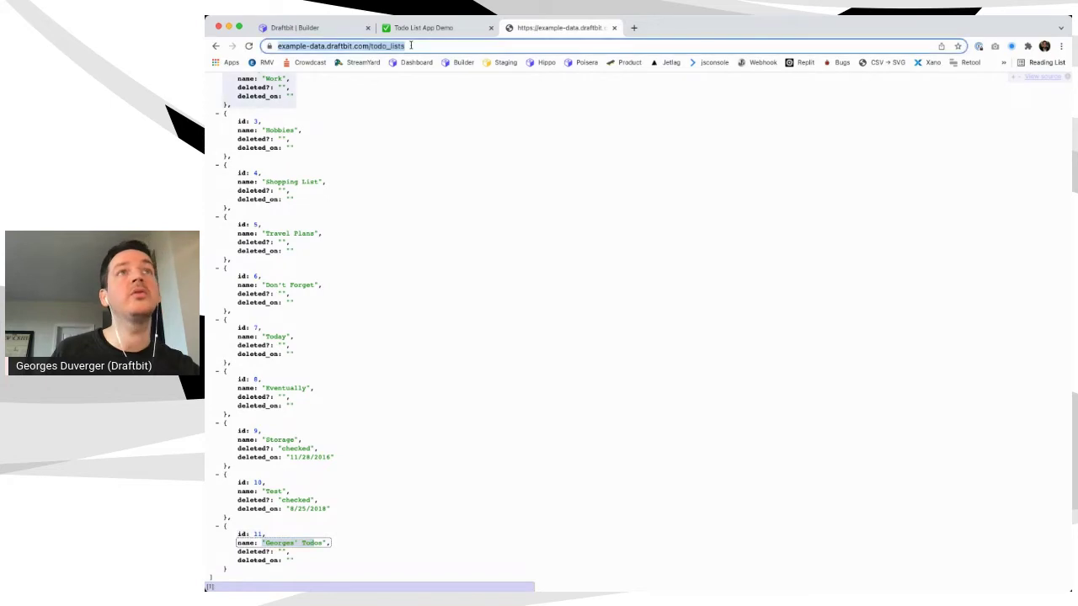
pyautogui.press('Right')
pyautogui.write('/')
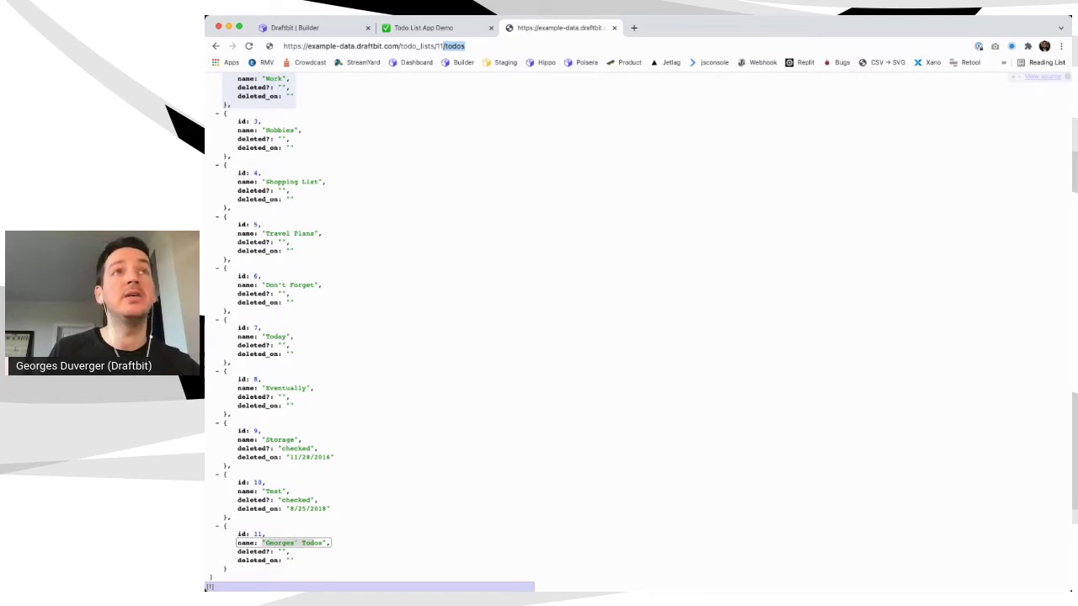
pyautogui.press('Right')
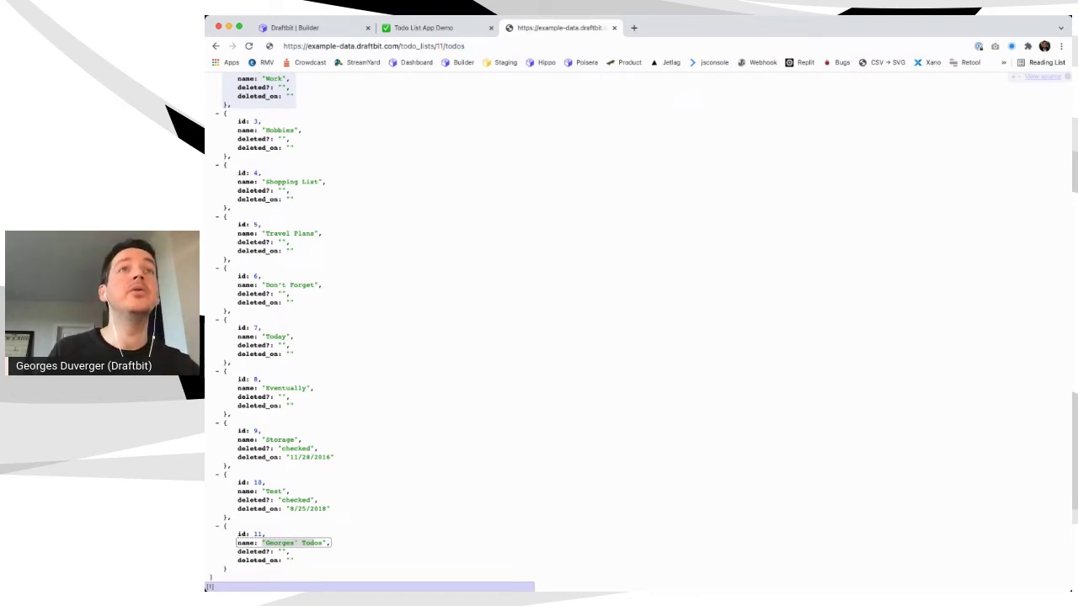
pyautogui.press('Return')
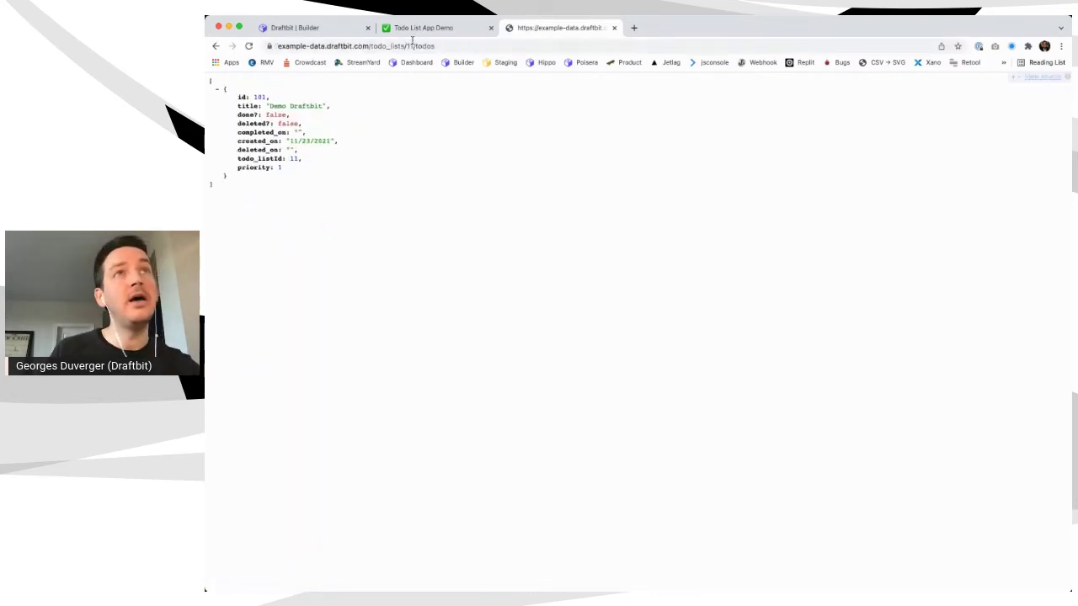
pyautogui.click(438, 47)
pyautogui.hotkey('ctrl', 'c')
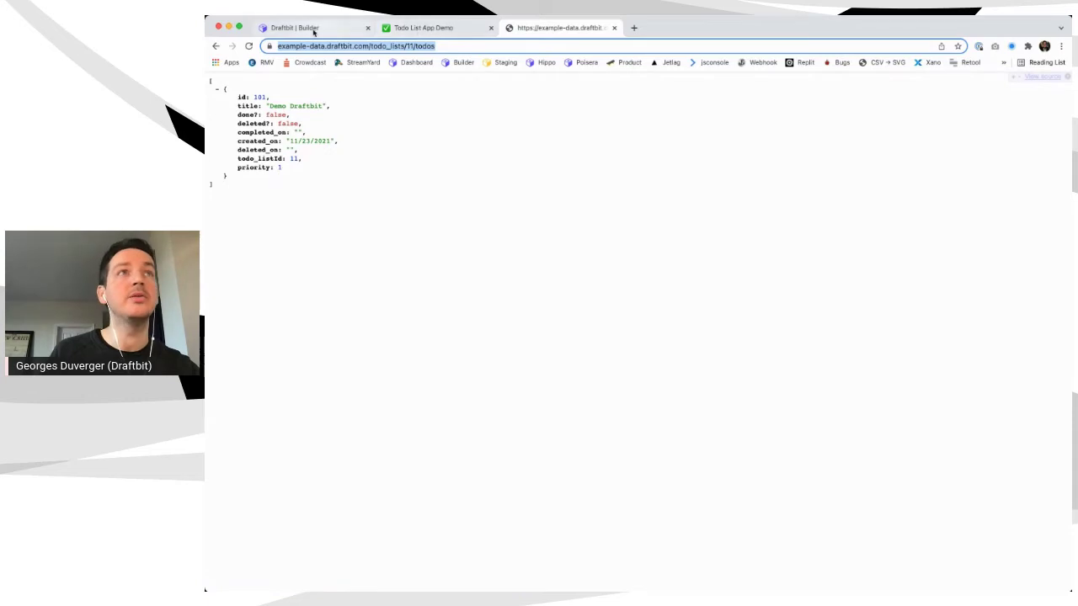
# Return to Draftbit and change the path of the Example Data service's Get Todos endpoint to /todo_lists/11/todos
pyautogui.click(314, 32)
pyautogui.click(422, 87)
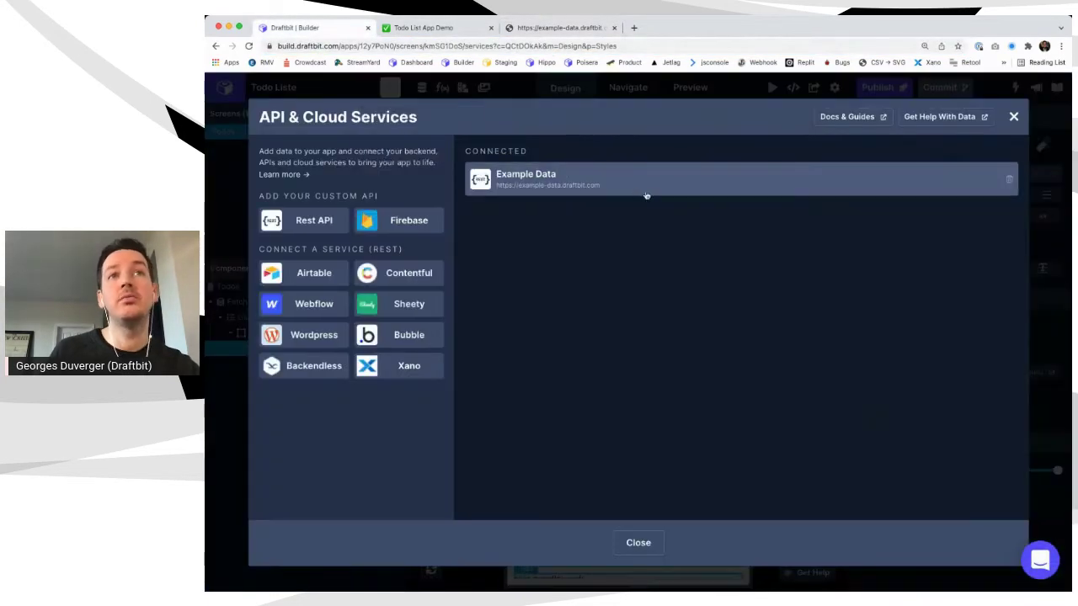
pyautogui.click(553, 174)
pyautogui.click(454, 216)
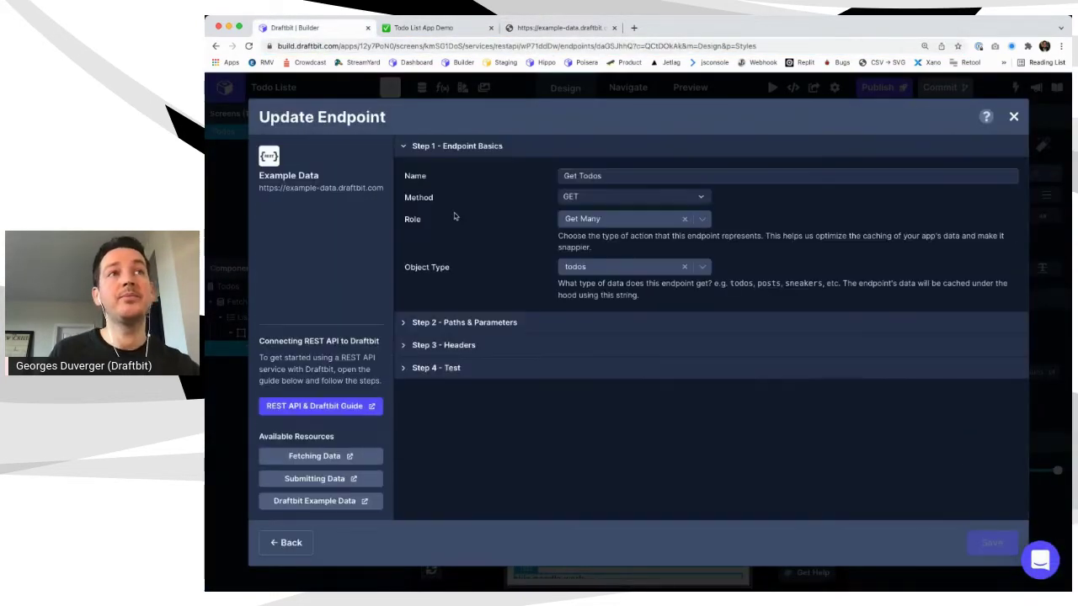
pyautogui.click(478, 325)
pyautogui.click(476, 212)
pyautogui.hotkey('ctrl', 'v')
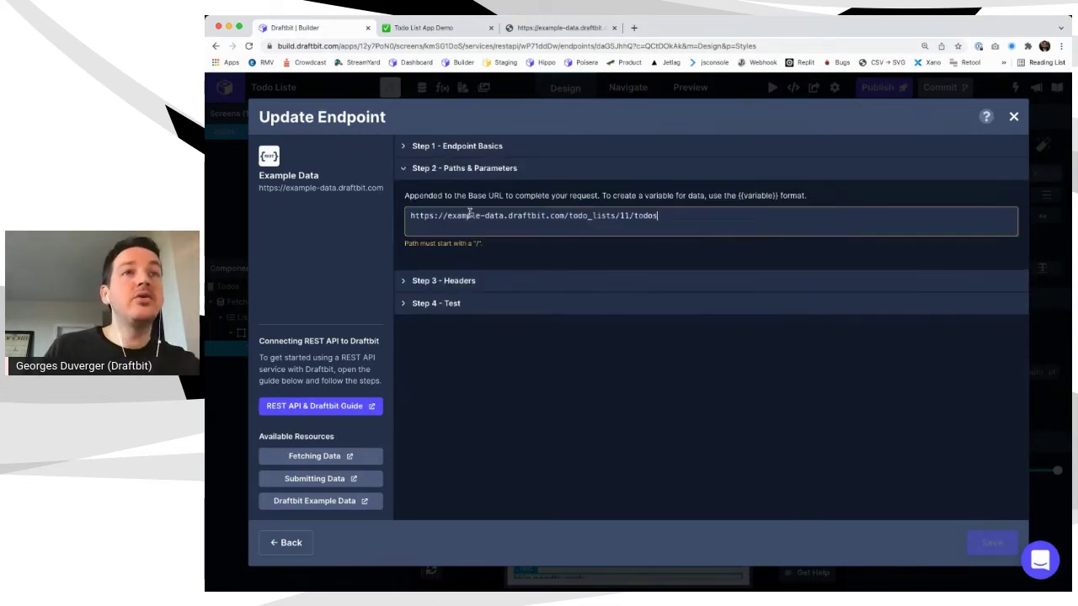
pyautogui.click(567, 216)
pyautogui.press('super+BackSpace')
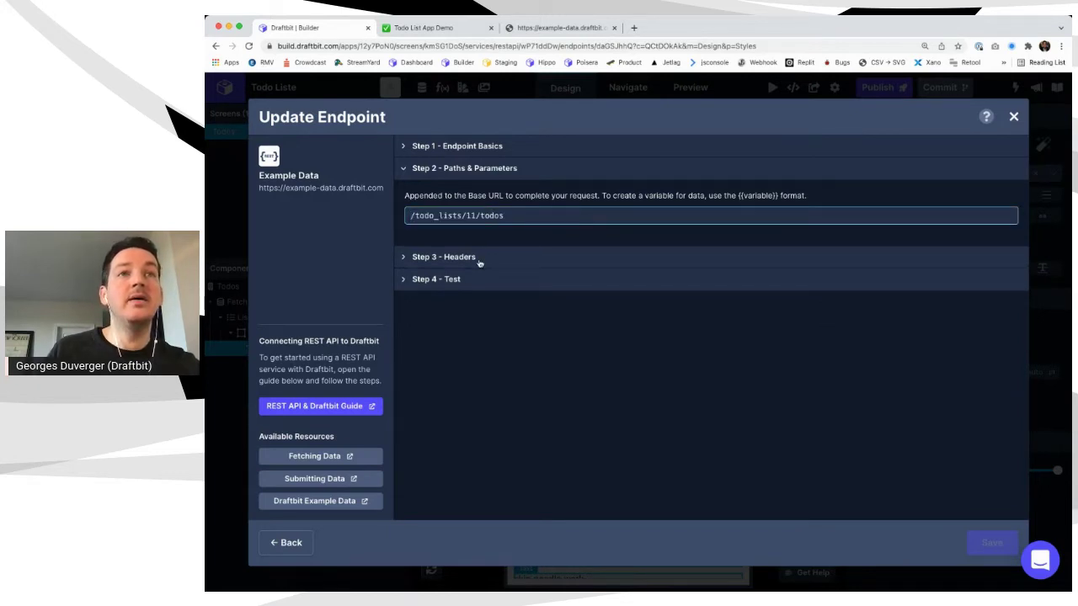
# Test the updated Get Todos endpoint, save it and close the services dialog
pyautogui.click(686, 281)
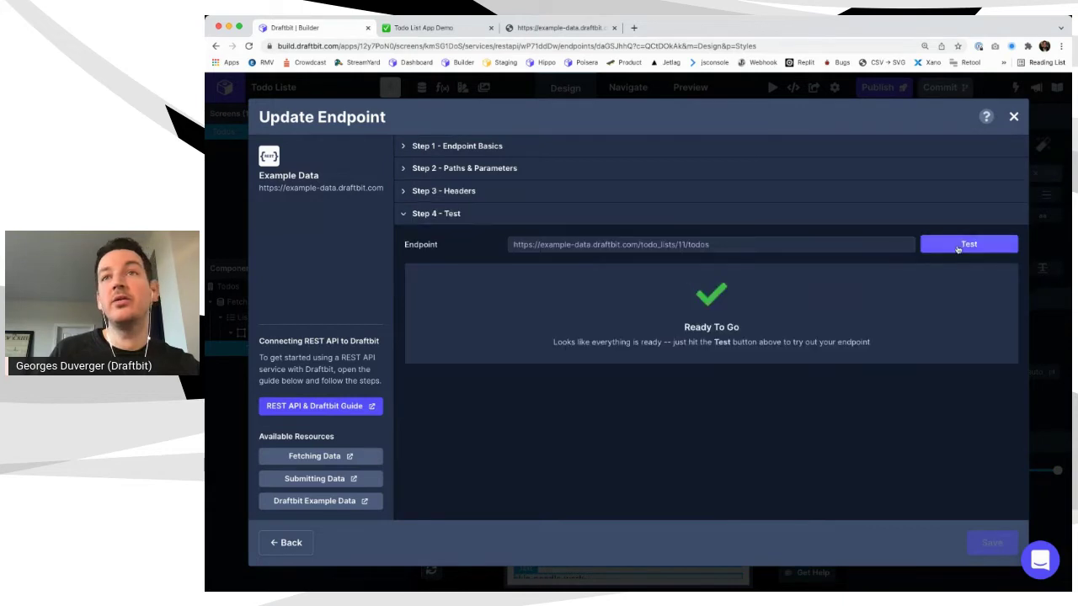
pyautogui.click(957, 247)
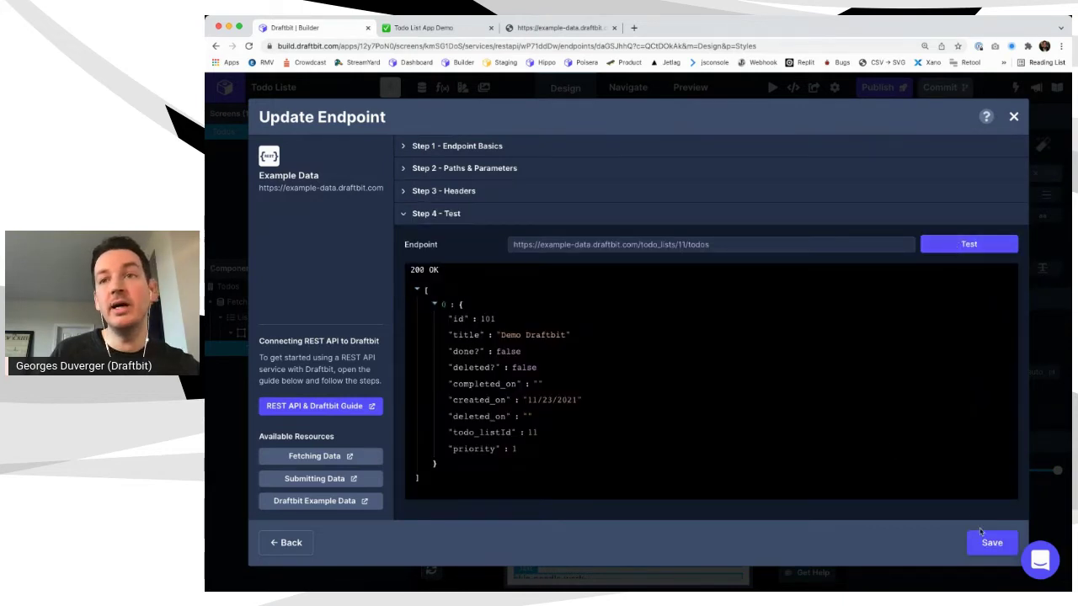
pyautogui.click(991, 545)
pyautogui.click(989, 545)
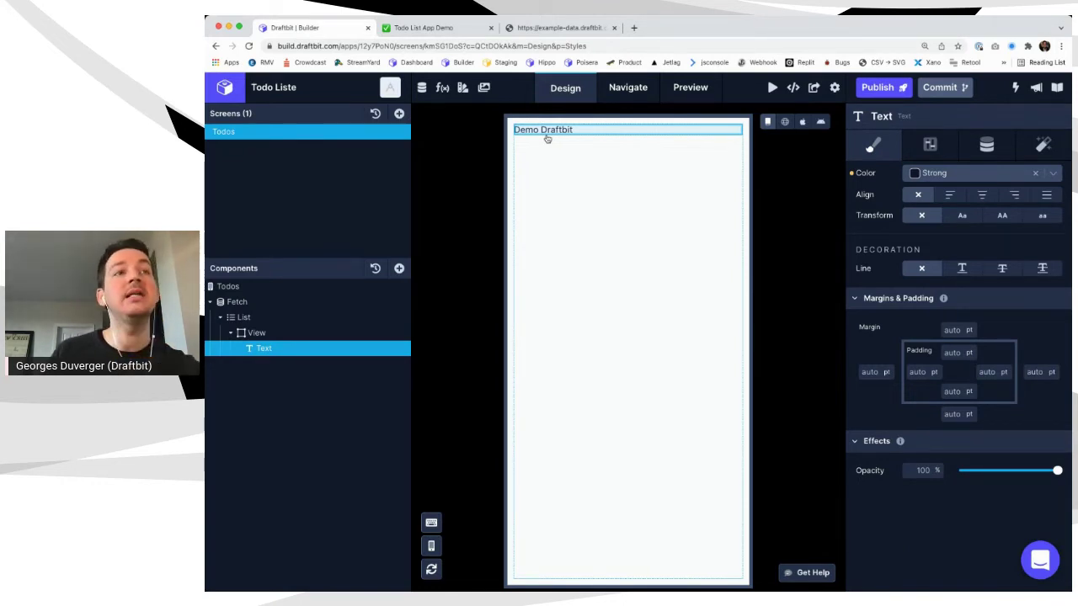
# Add a View component to the Todos screen and place it above Fetch in the component tree
pyautogui.click(271, 287)
pyautogui.click(401, 269)
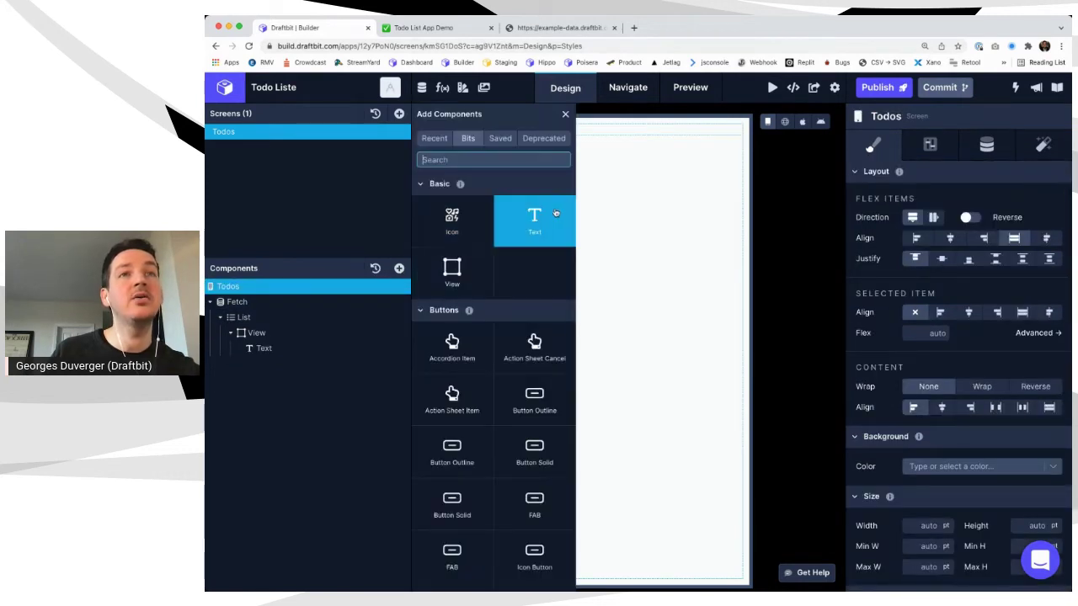
pyautogui.click(453, 269)
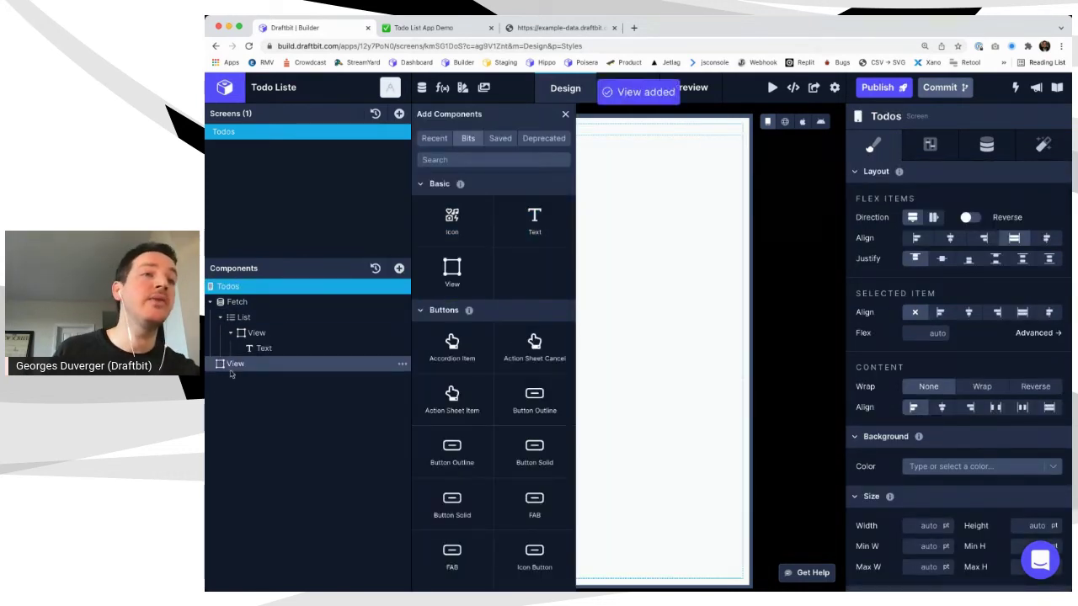
pyautogui.moveTo(233, 364); pyautogui.dragTo(242, 292)
# Search the components for "input" and add a Text Input inside the View above Fetch
pyautogui.click(241, 299)
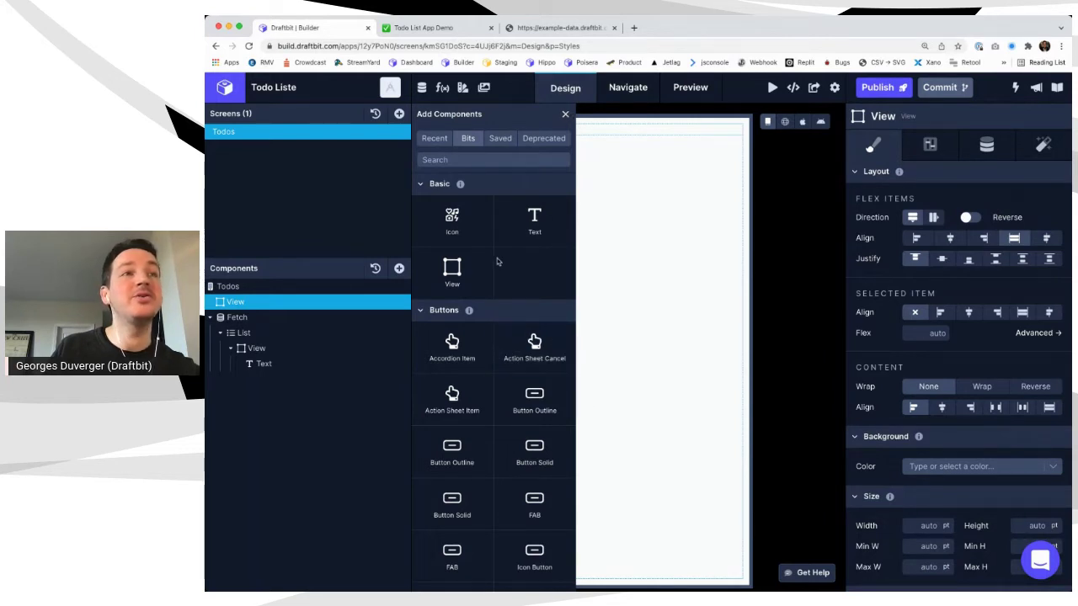
pyautogui.click(437, 159)
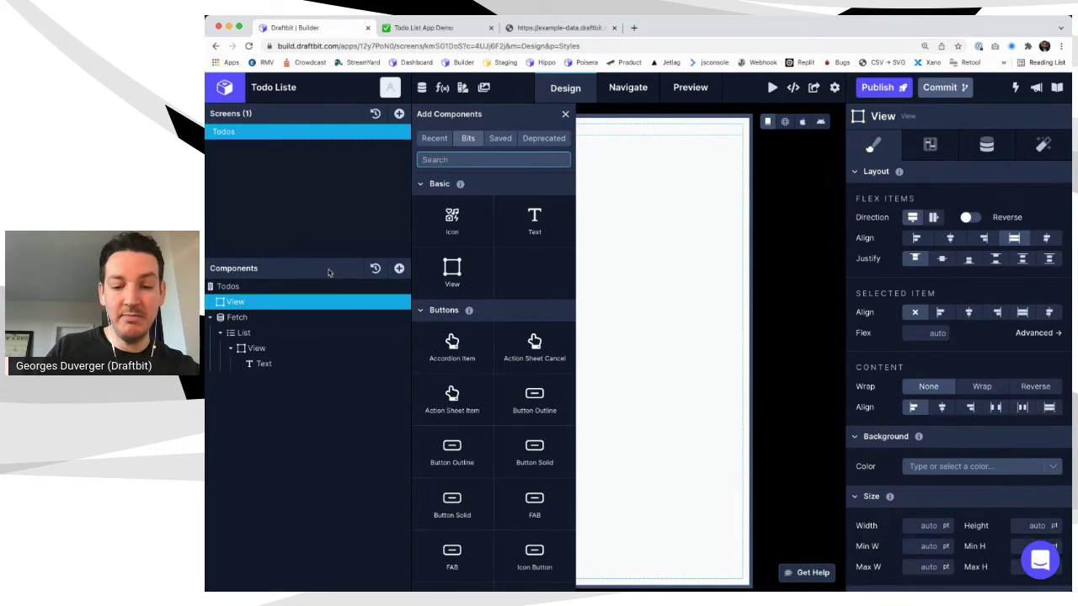
pyautogui.write('t')
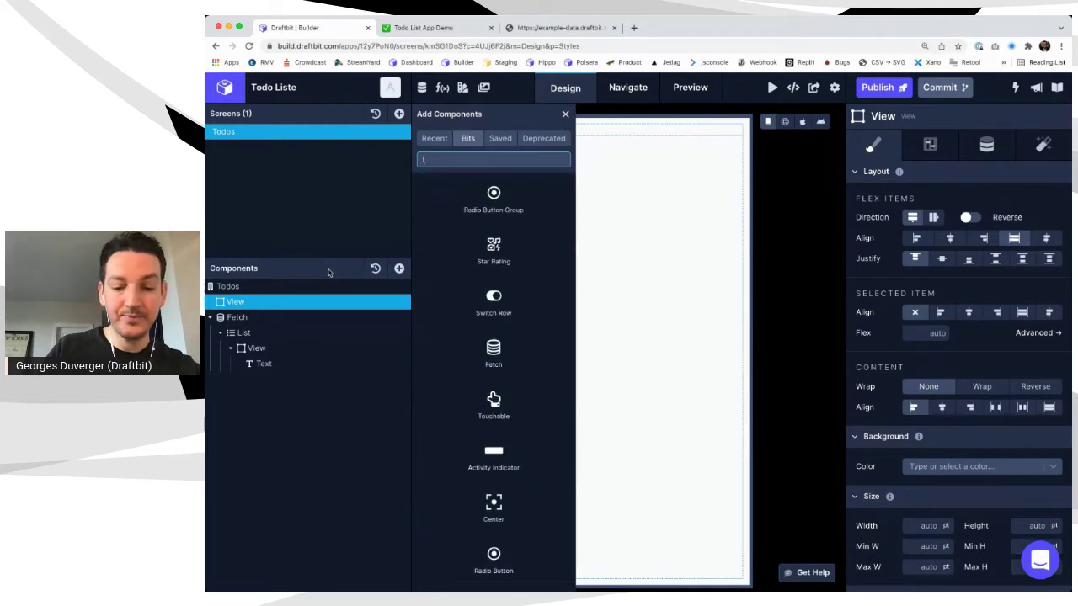
pyautogui.write('nput')
pyautogui.click(502, 201)
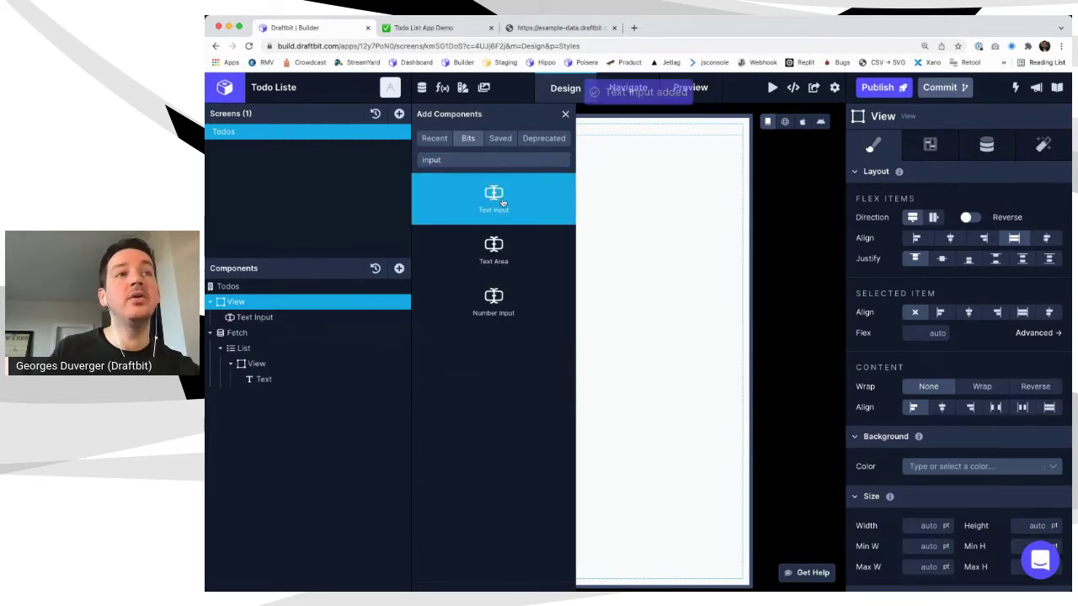
# Search the components for "button" and add a Button Solid inside the View that holds the Text Input
pyautogui.click(269, 301)
pyautogui.doubleClick(450, 158)
pyautogui.write('button')
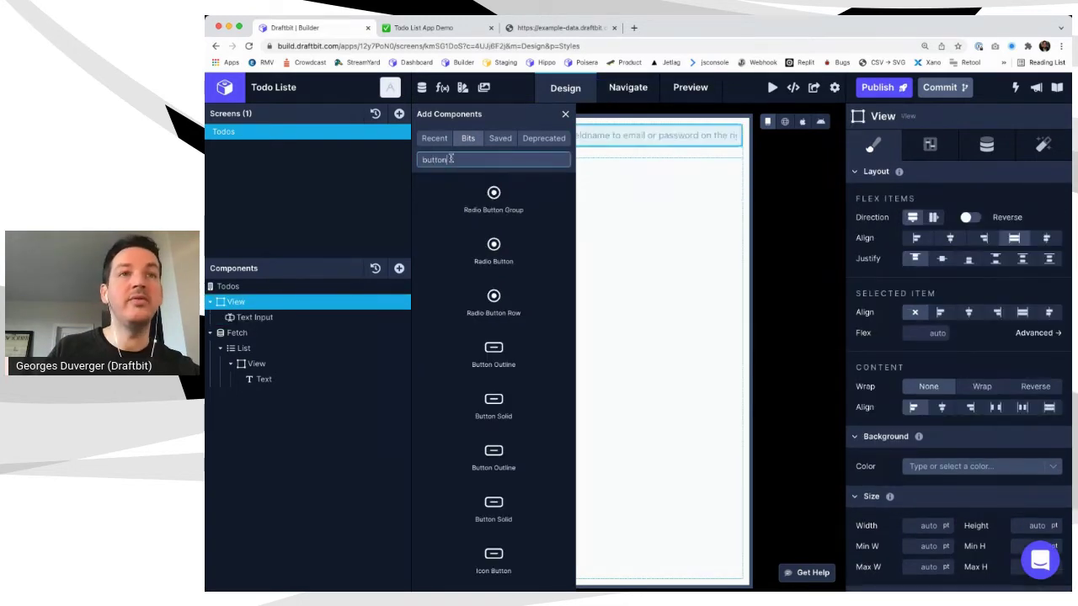
pyautogui.click(505, 400)
# Clear the component search, look through the complete list of available components, and close the list
pyautogui.doubleClick(452, 160)
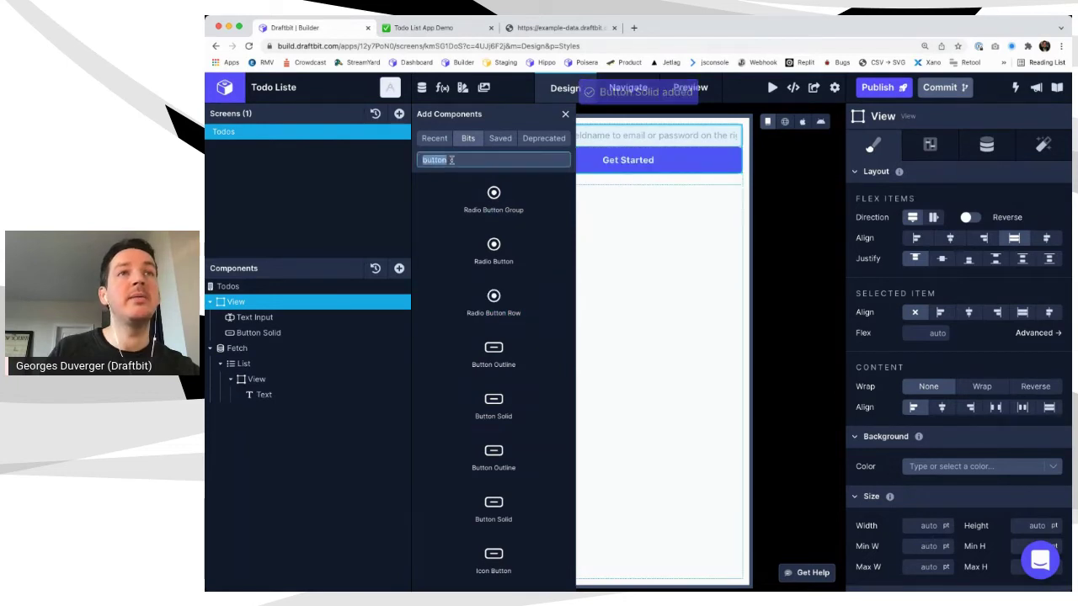
pyautogui.press('BackSpace')
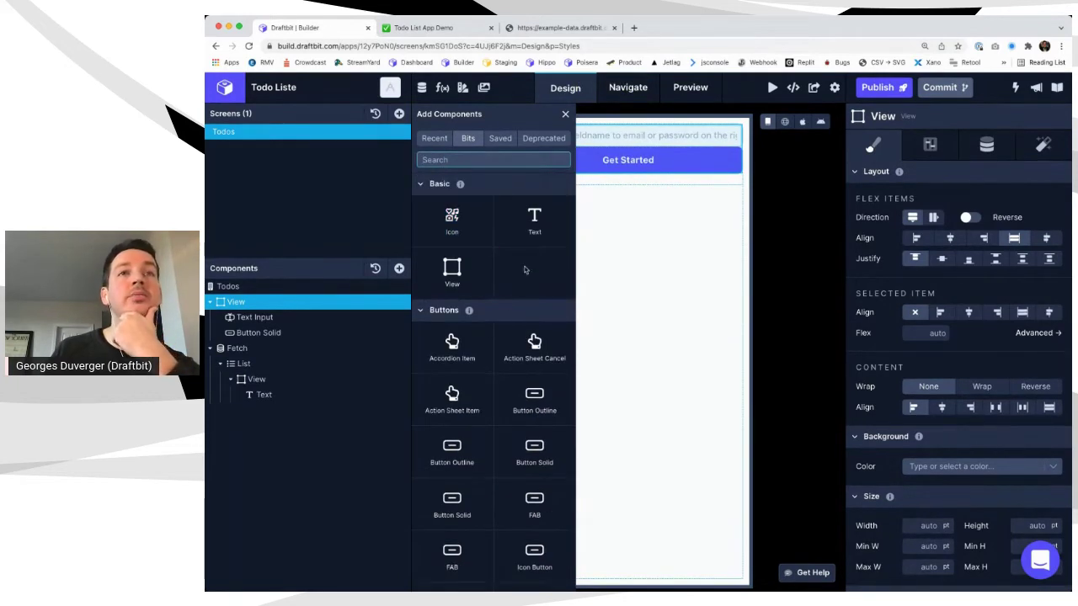
pyautogui.scroll(-3, 524, 269)
pyautogui.scroll(-10, 505, 304)
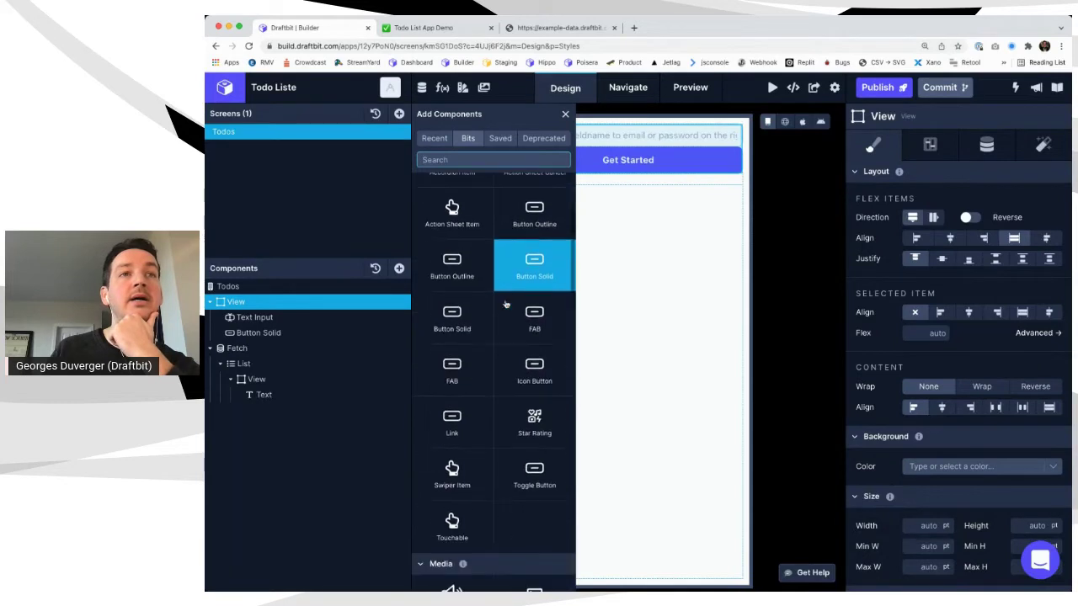
pyautogui.scroll(-10, 505, 304)
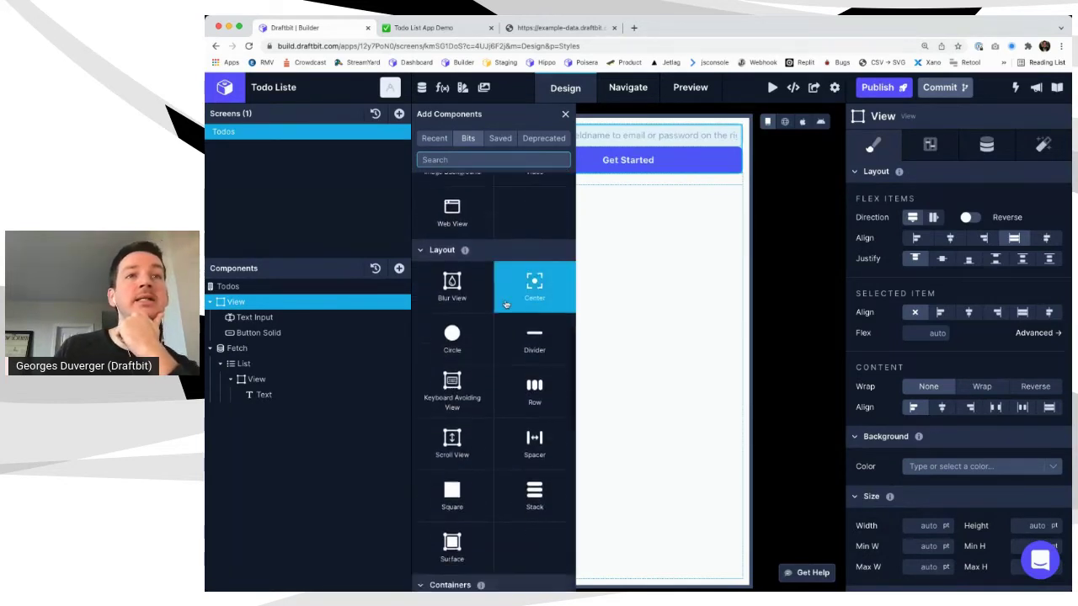
pyautogui.scroll(-1, 505, 304)
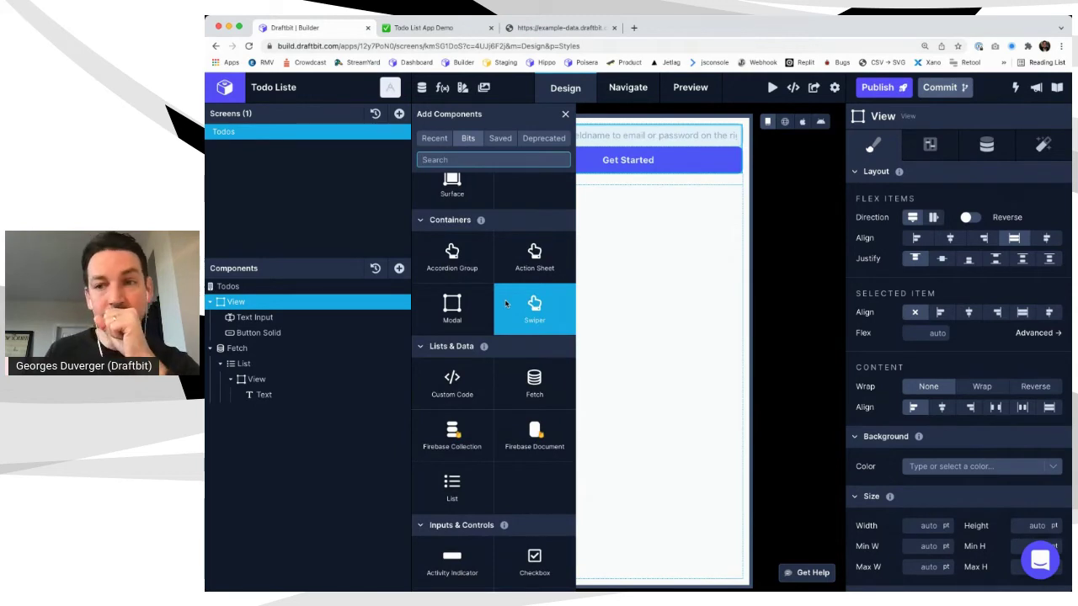
pyautogui.scroll(-3, 505, 304)
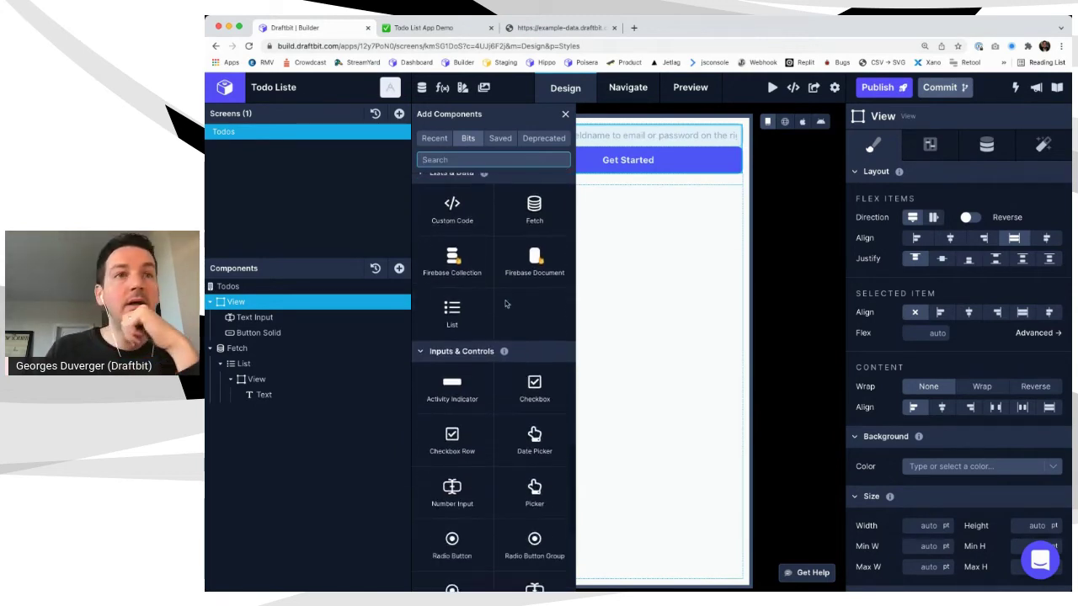
pyautogui.scroll(-5, 455, 446)
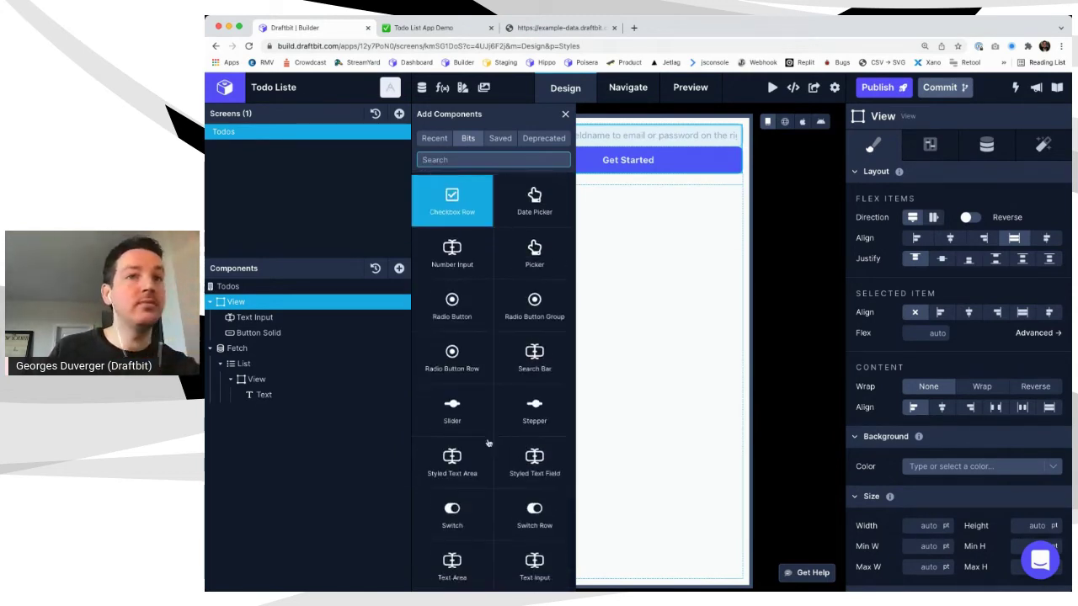
pyautogui.scroll(2, 454, 539)
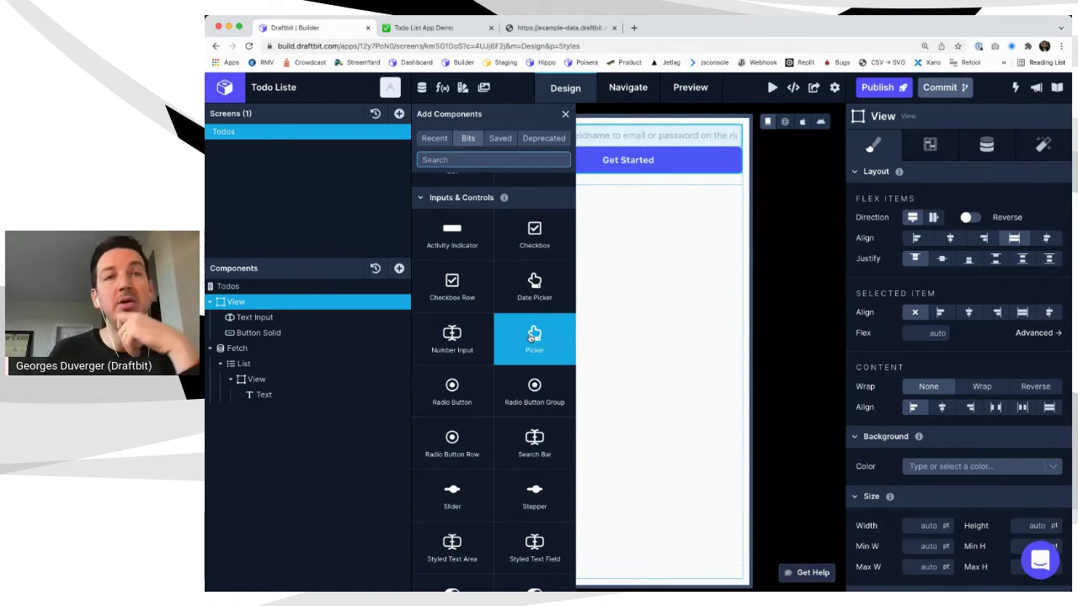
pyautogui.scroll(-2, 532, 335)
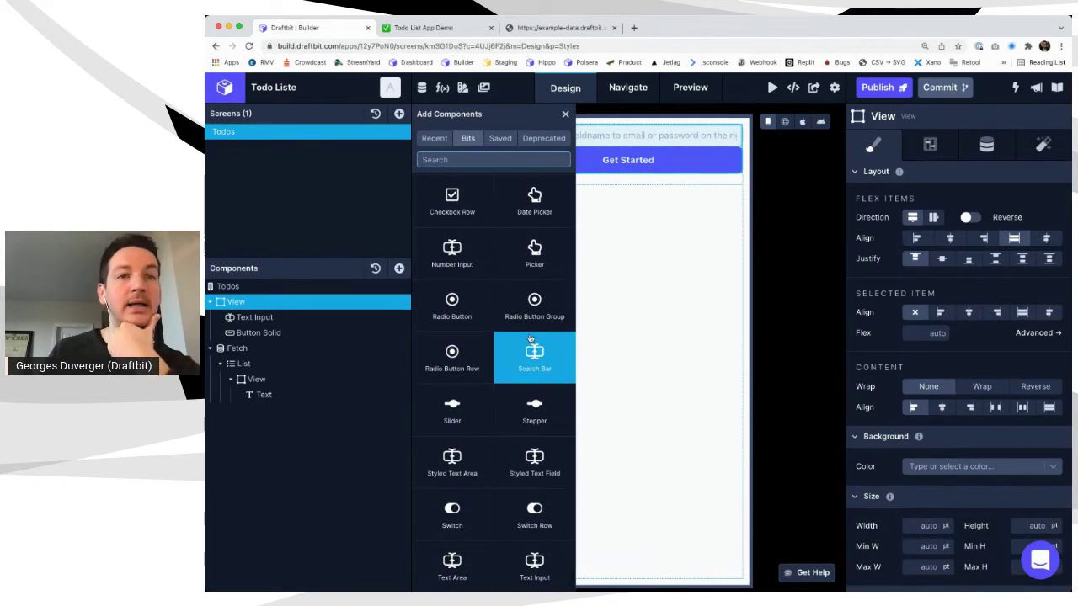
pyautogui.scroll(-10, 530, 336)
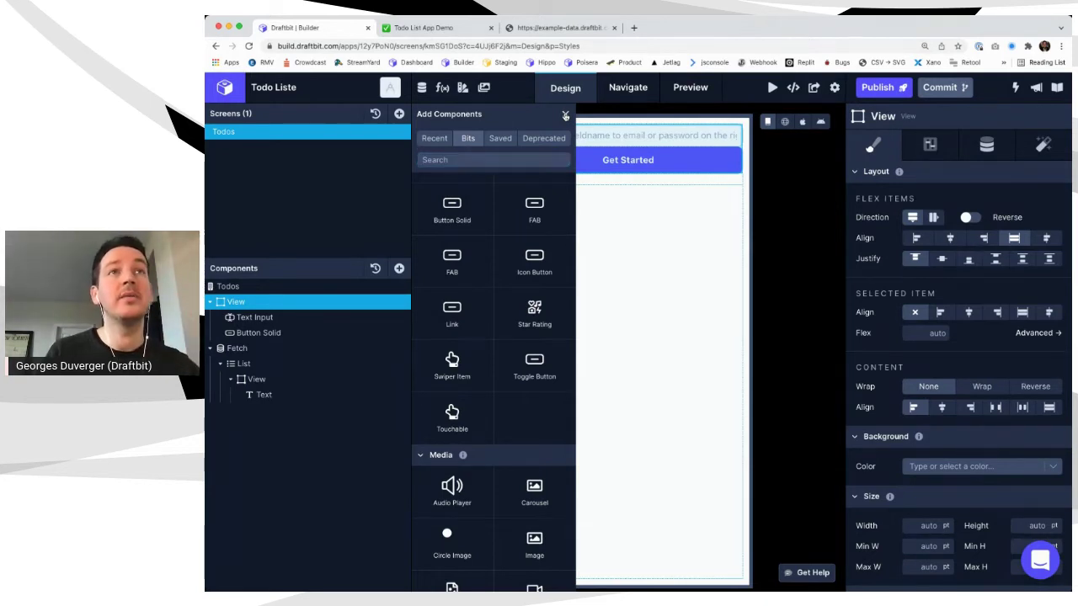
pyautogui.click(565, 115)
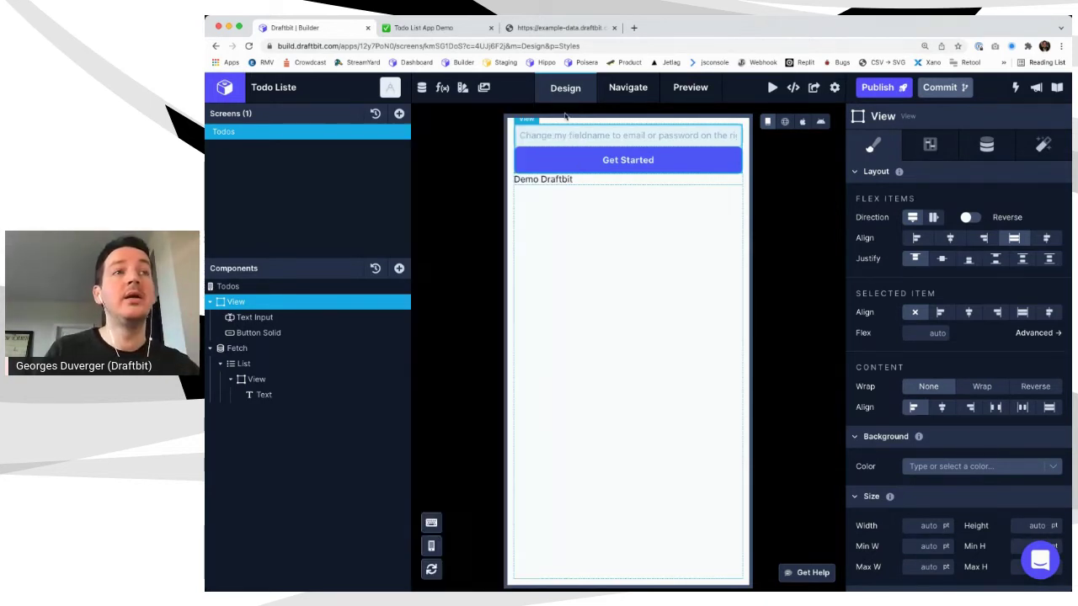
# Set the Text Input's placeholder text to "Here is a todo item..."
pyautogui.click(252, 317)
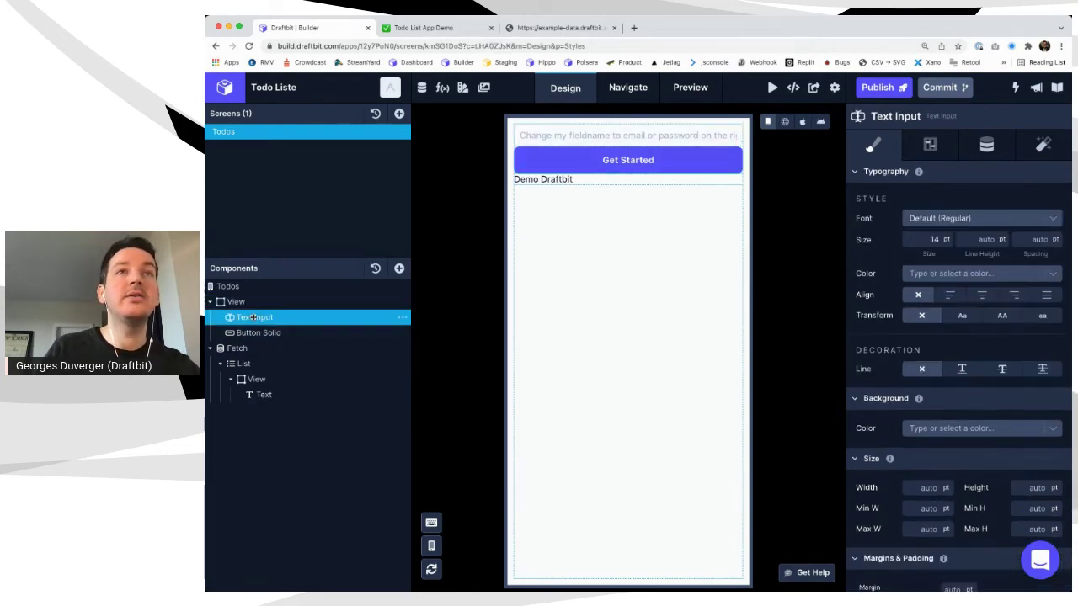
pyautogui.click(986, 144)
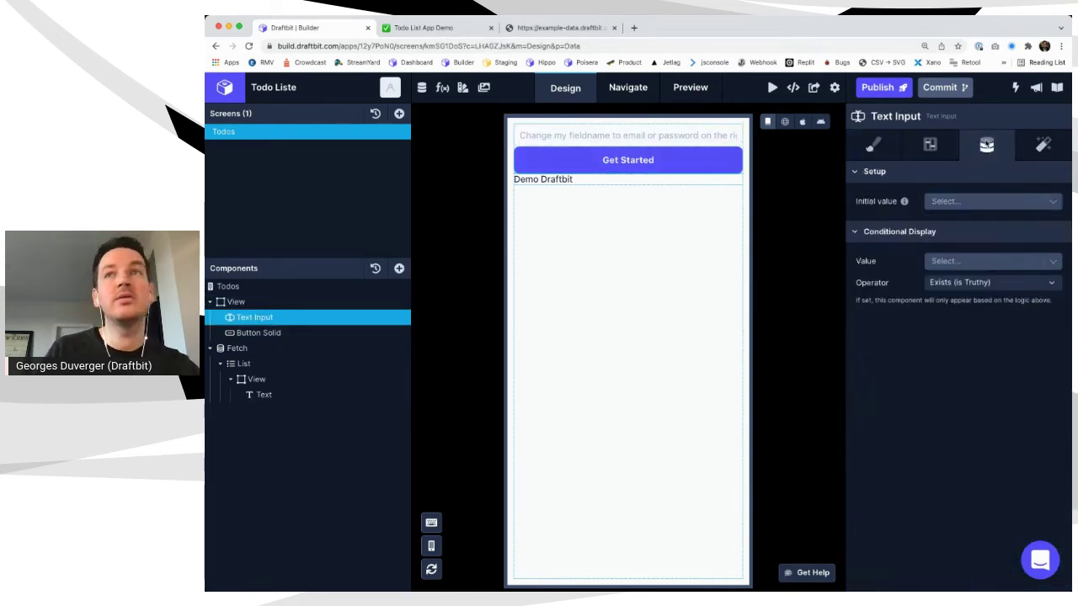
pyautogui.click(941, 147)
pyautogui.click(962, 304)
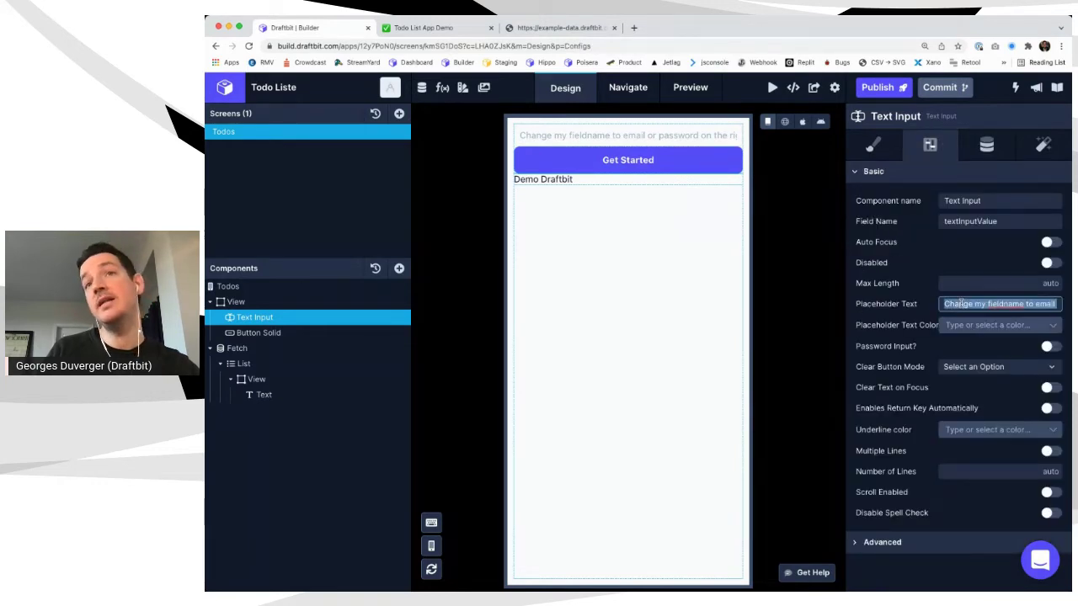
pyautogui.write('Here is')
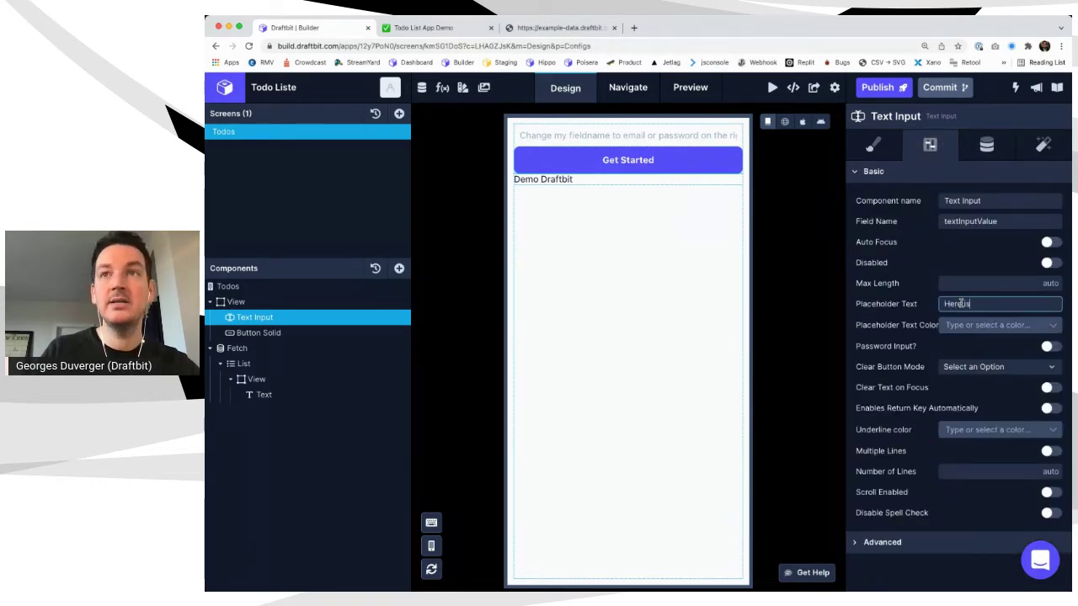
pyautogui.write(' a todo item...')
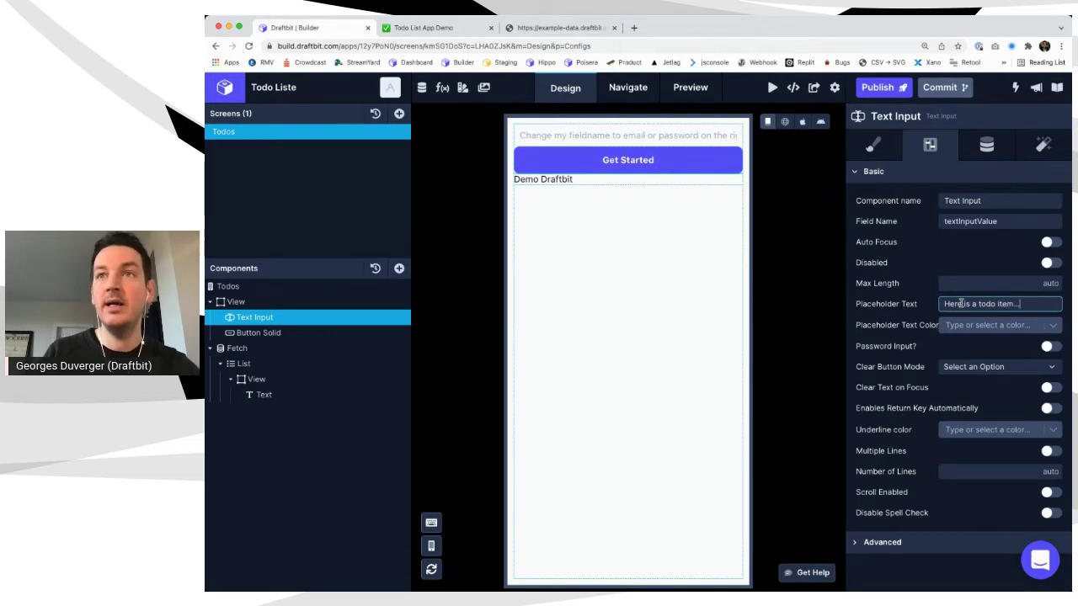
pyautogui.click(888, 288)
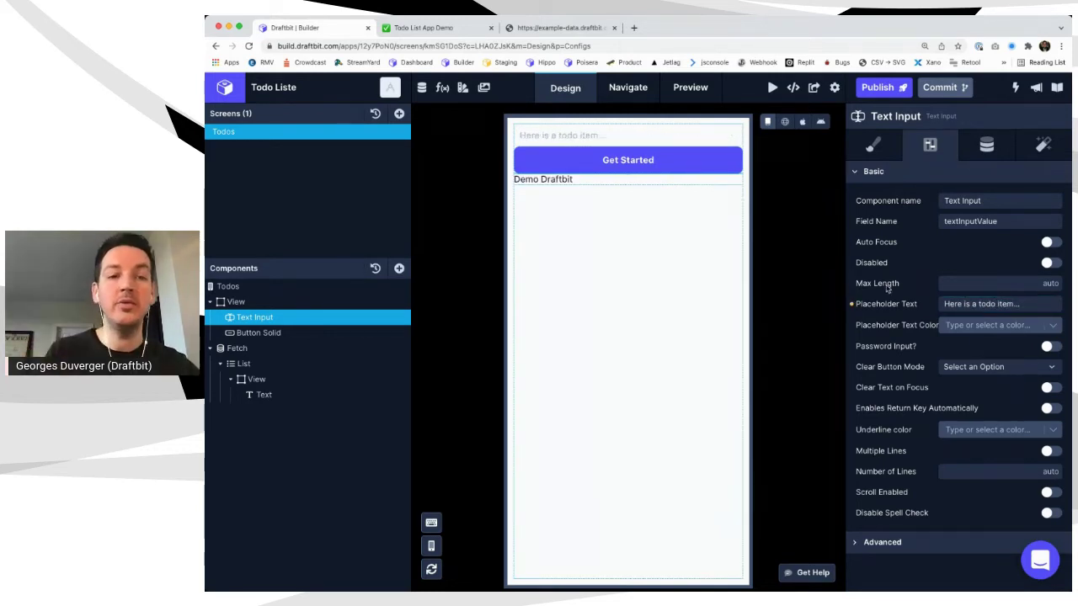
# Change the label of the Button Solid to "Add a todo"
pyautogui.click(259, 332)
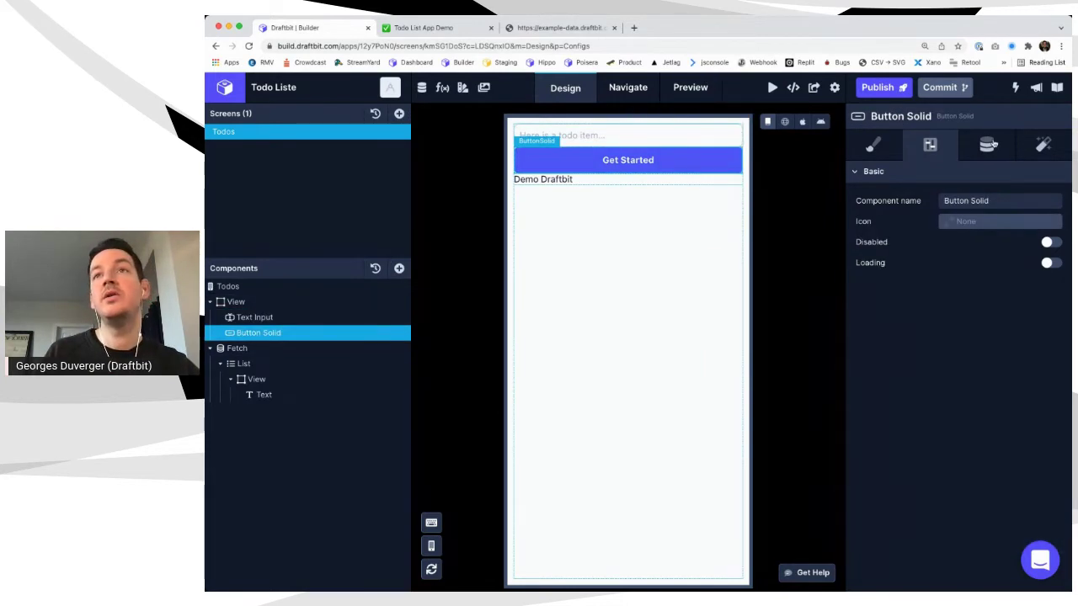
pyautogui.click(985, 145)
pyautogui.click(933, 228)
pyautogui.write('A')
pyautogui.press('super+a')
pyautogui.write('Add a todo')
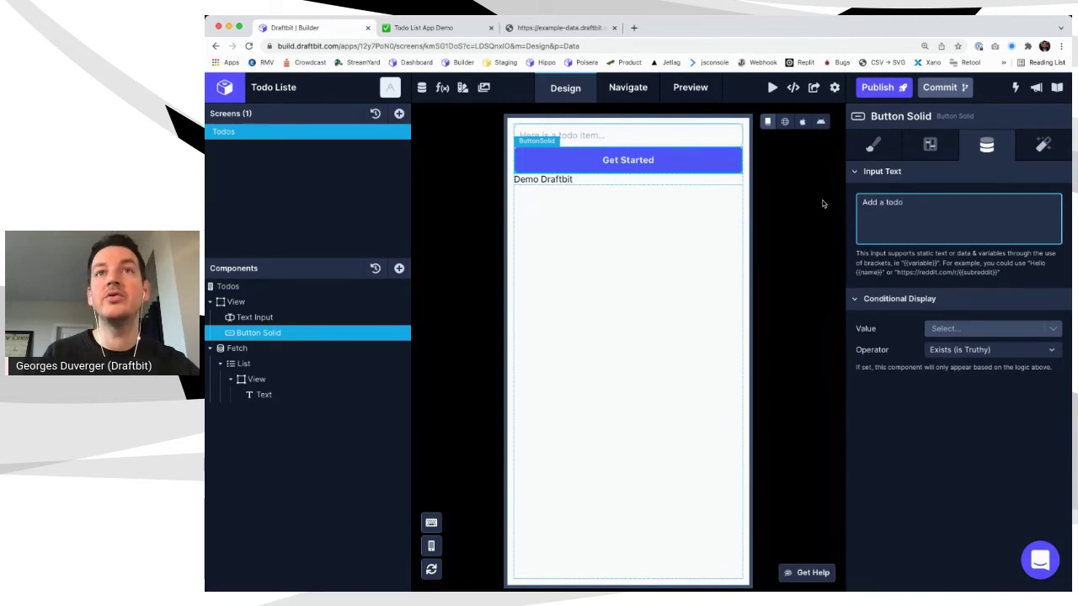
# Try a bottom margin of 10 pt on the "Add a todo" button
pyautogui.click(873, 144)
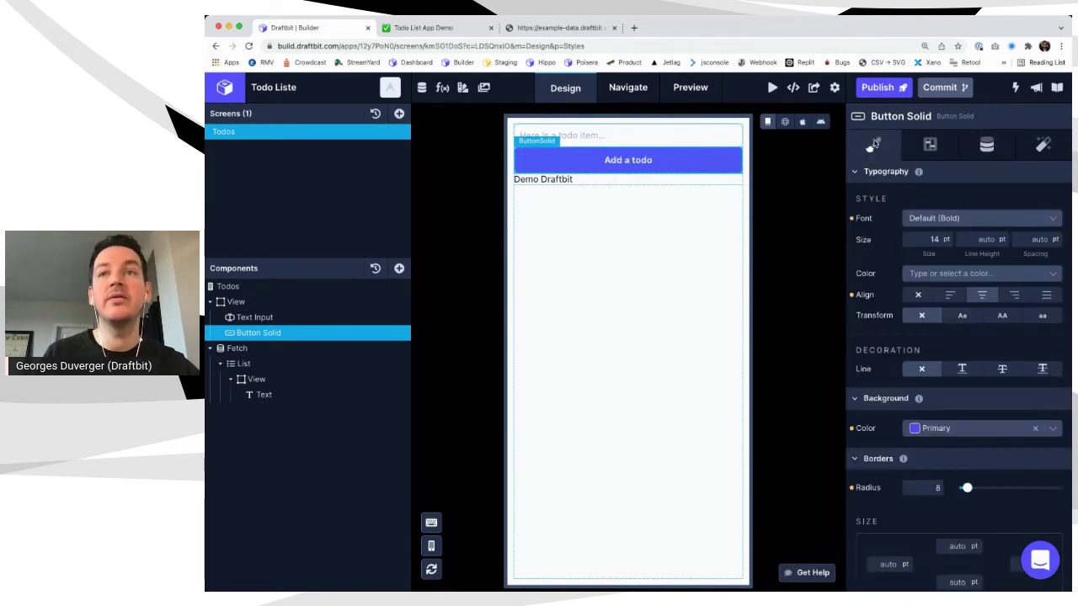
pyautogui.scroll(-5, 861, 418)
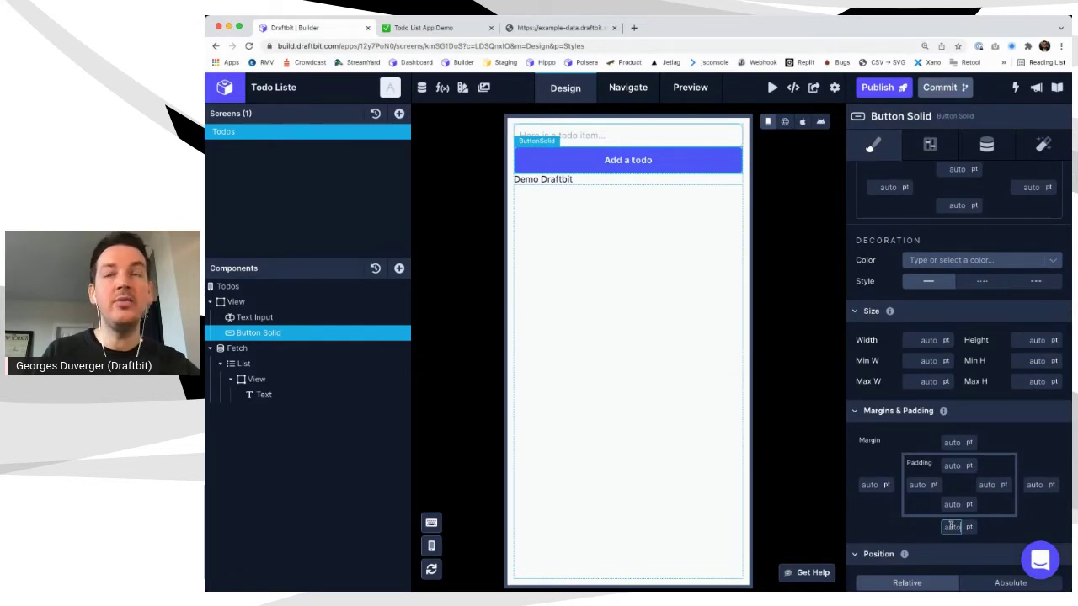
pyautogui.click(951, 526)
pyautogui.write('10')
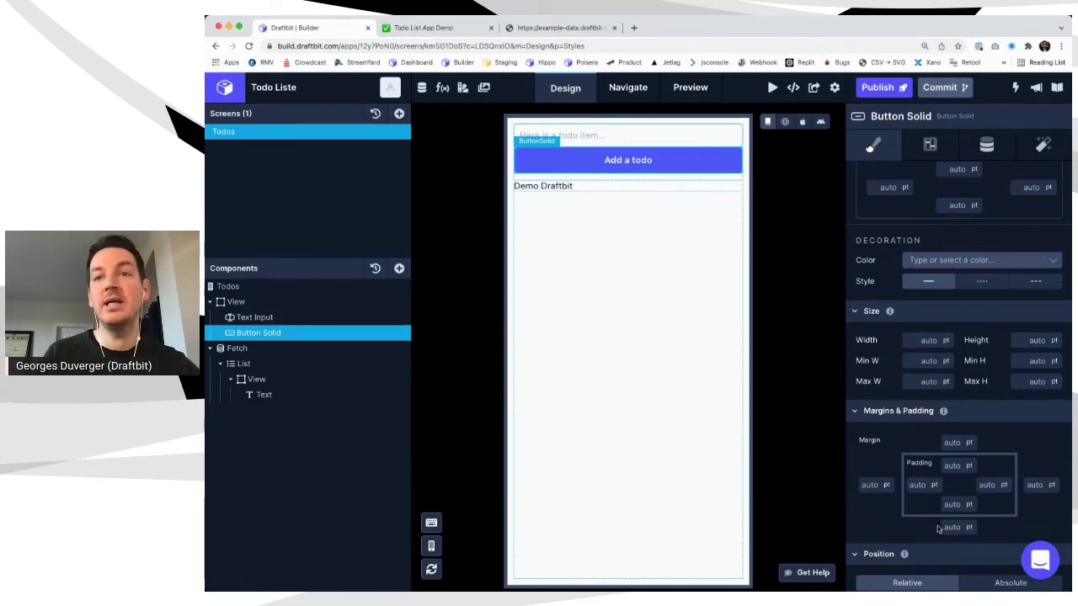
# Set a bottom margin of 10 pt on both the View above Fetch and the Text Input inside it
pyautogui.click(329, 296)
pyautogui.scroll(-1, 944, 483)
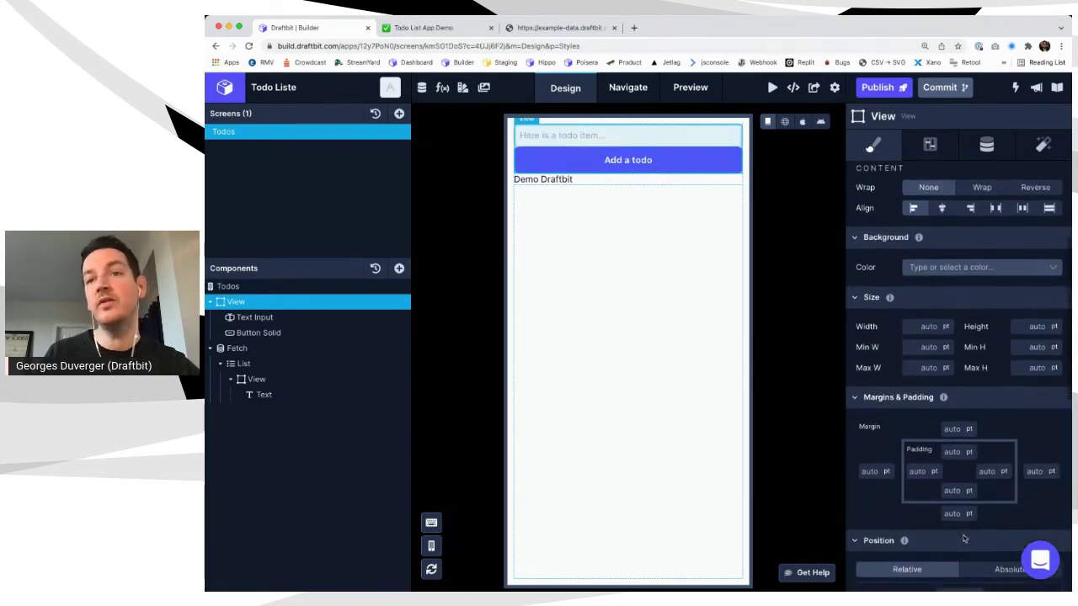
pyautogui.write('10')
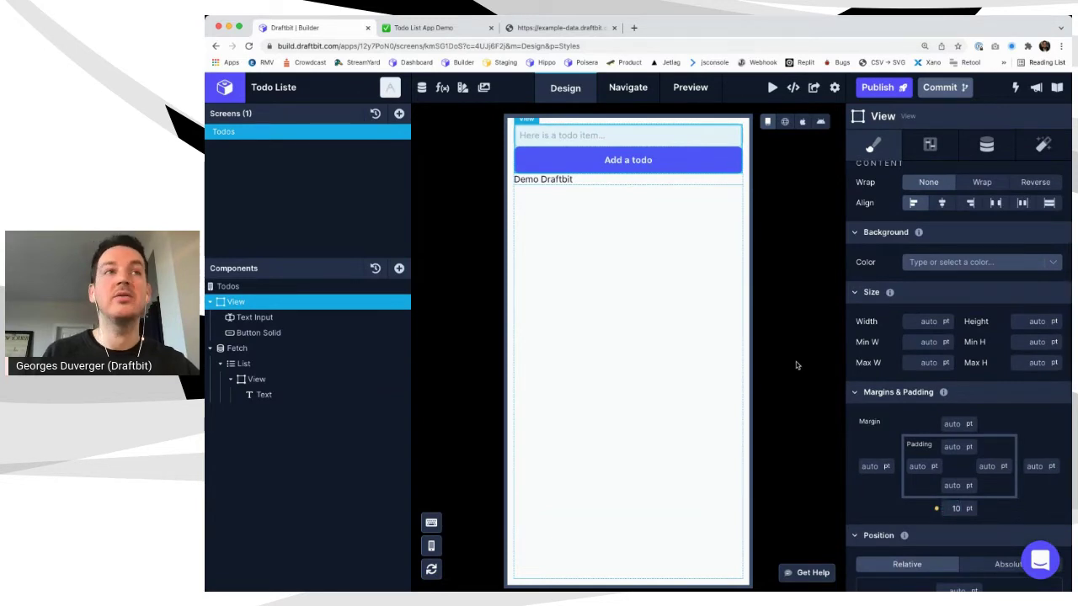
pyautogui.click(241, 320)
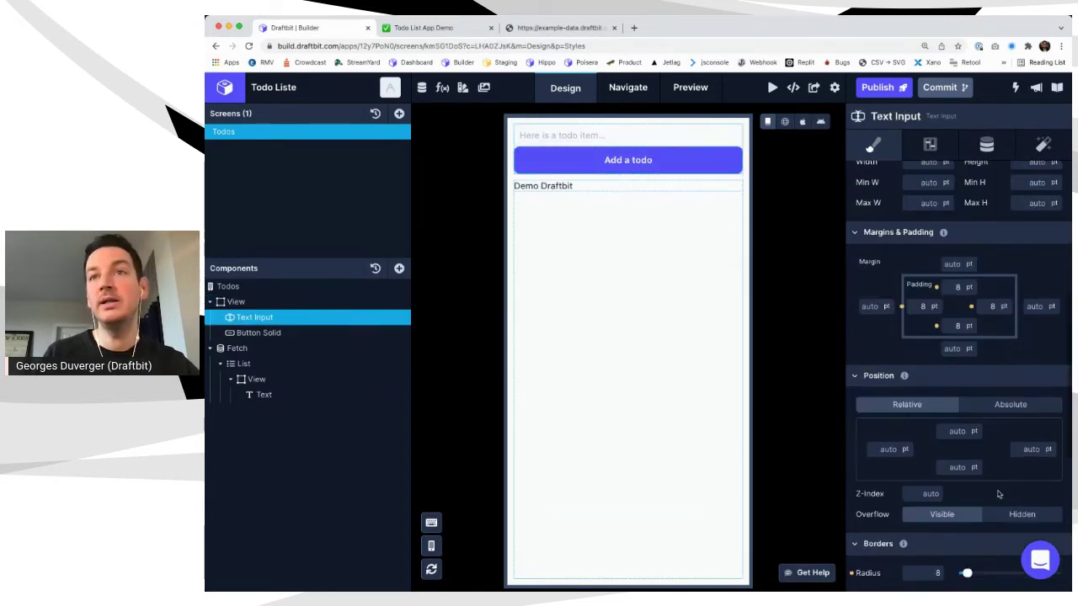
pyautogui.click(953, 349)
pyautogui.write('10')
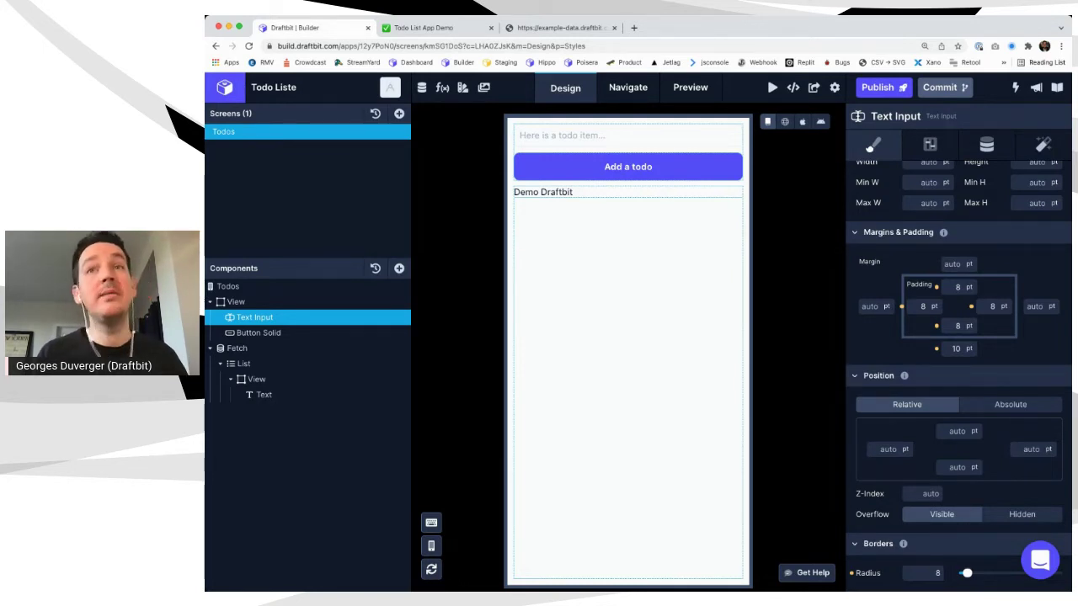
# Review the Text Input's style settings and change its field name to titleValue
pyautogui.scroll(-8, 1013, 476)
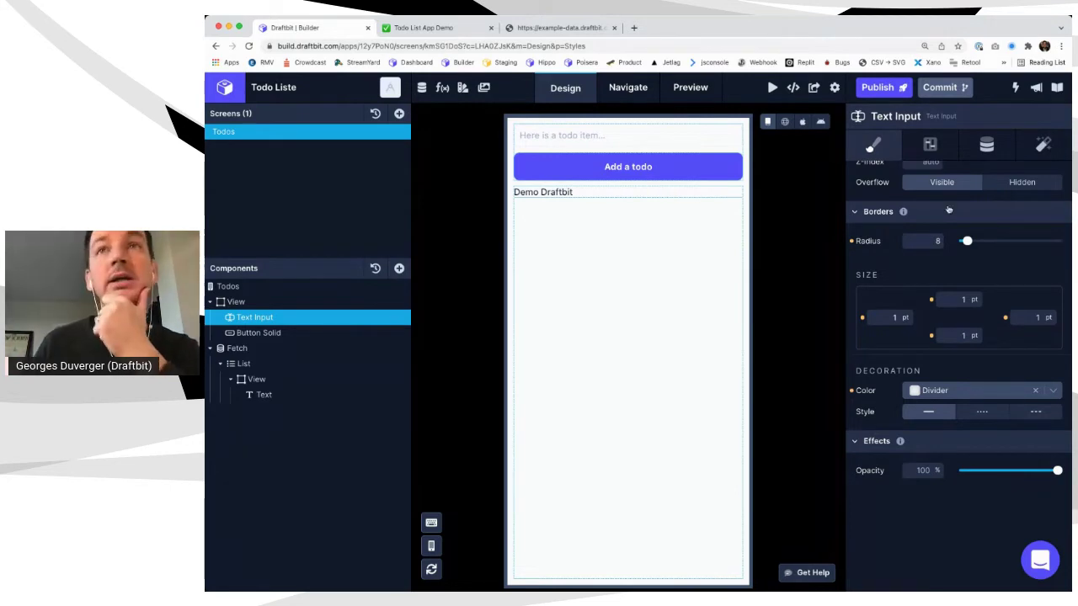
pyautogui.scroll(10, 960, 280)
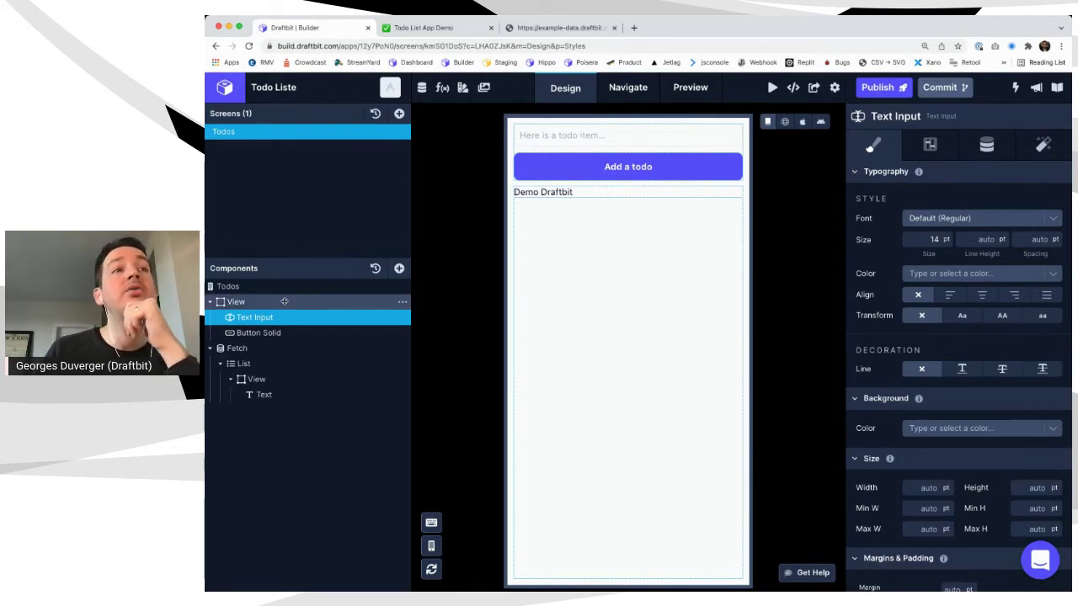
pyautogui.click(276, 333)
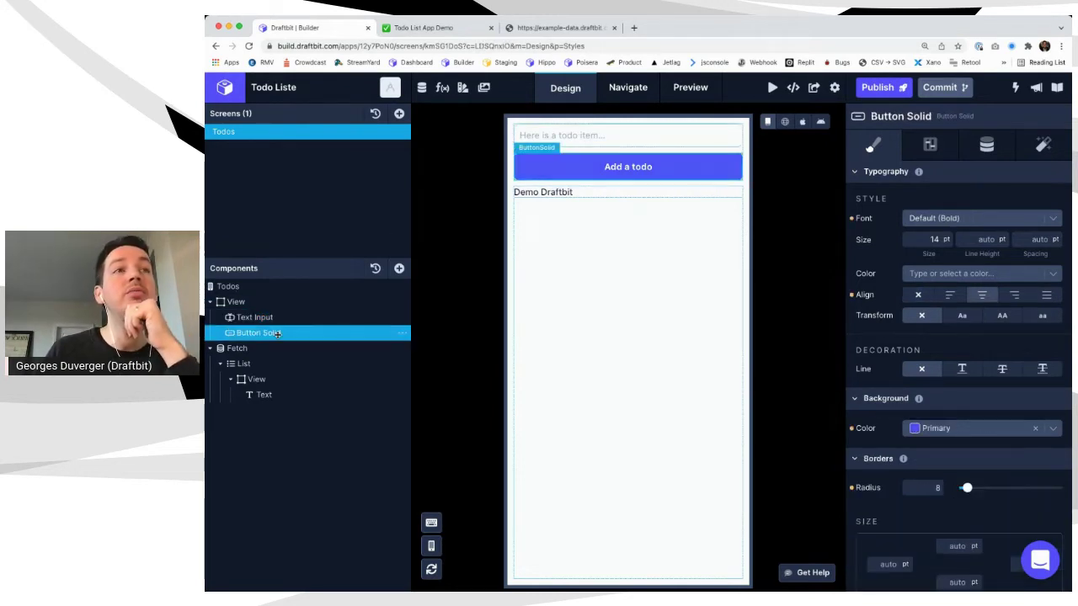
pyautogui.click(267, 317)
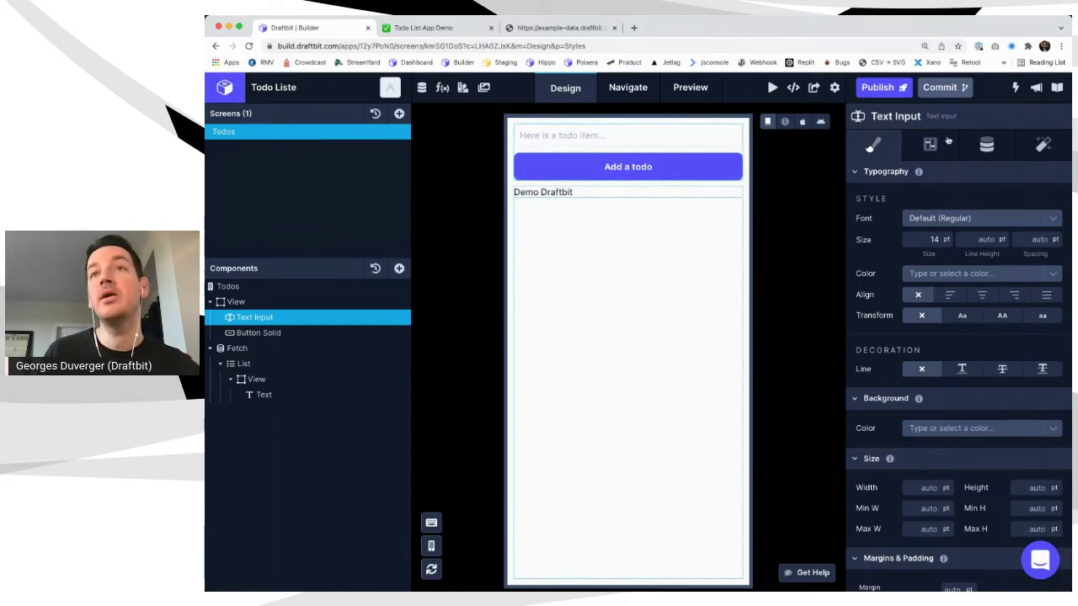
pyautogui.click(930, 145)
pyautogui.doubleClick(975, 222)
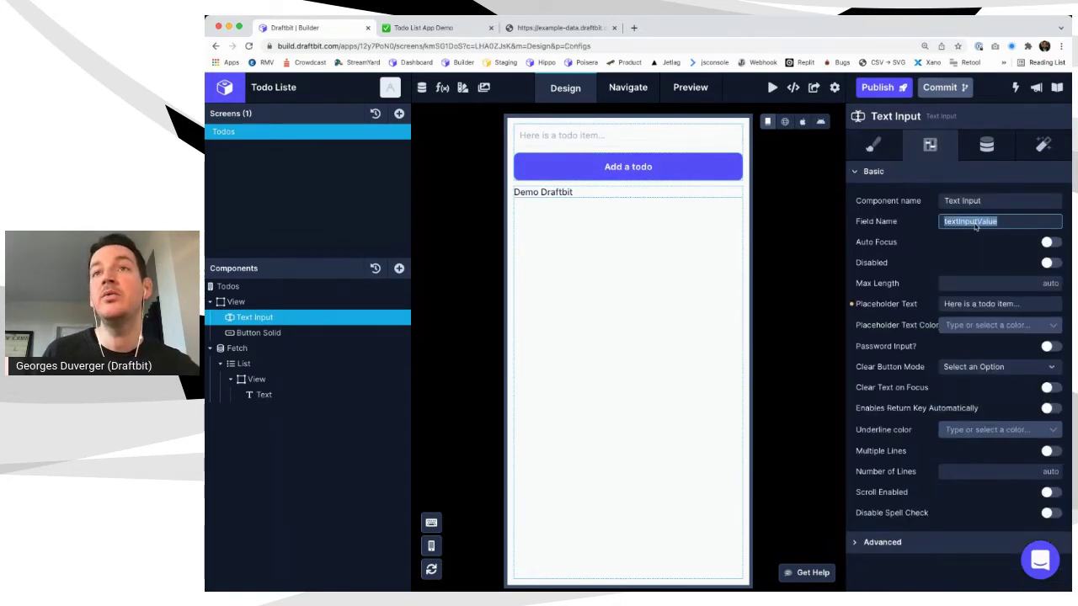
pyautogui.click(944, 221)
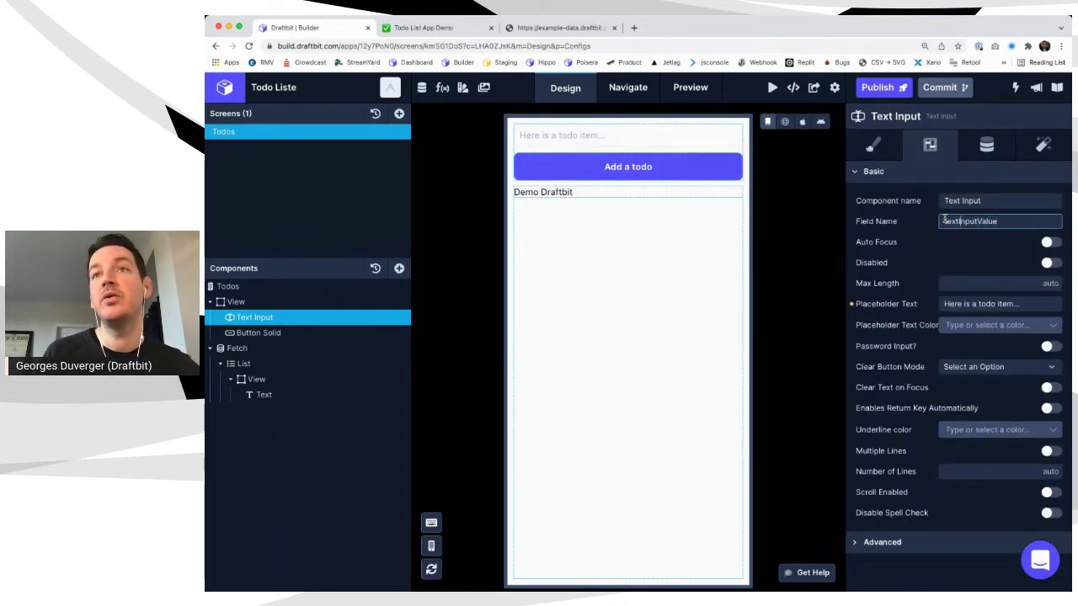
pyautogui.keyDown('shift'); pyautogui.click(944, 220); pyautogui.keyUp('shift')
pyautogui.write('title')
pyautogui.click(960, 249)
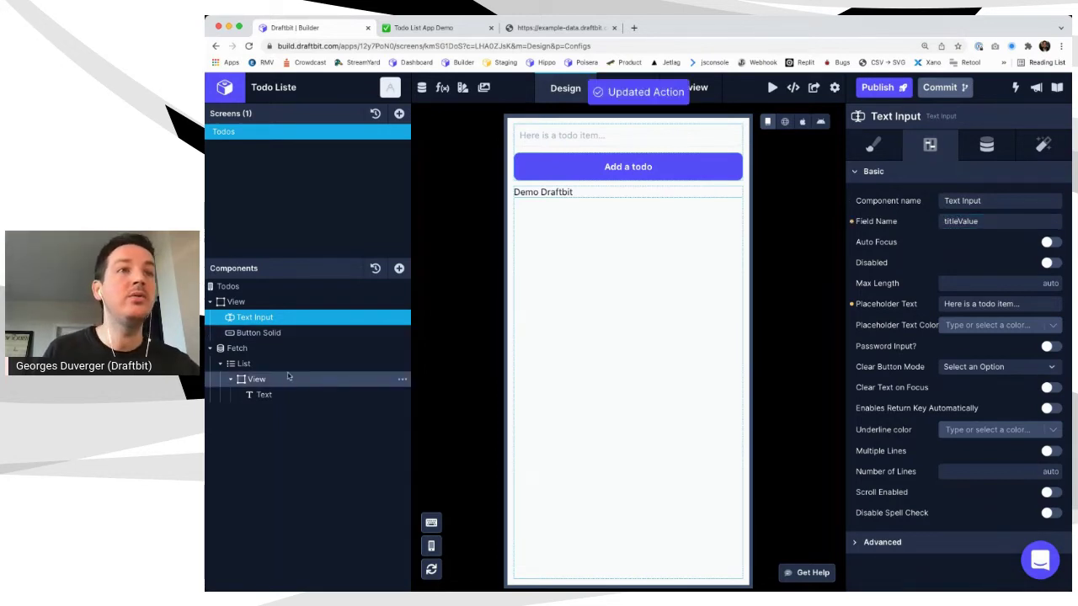
# Rename the Text Input component as Title and the Button Solid component as Add
pyautogui.click(272, 334)
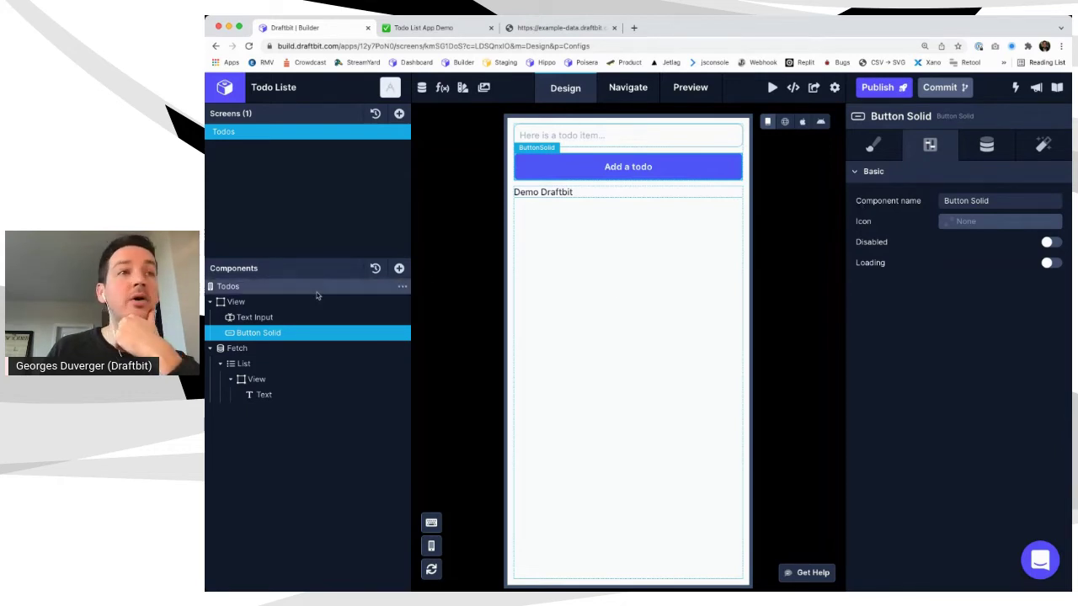
pyautogui.doubleClick(261, 317)
pyautogui.write('Title')
pyautogui.press('Return')
pyautogui.doubleClick(261, 333)
pyautogui.write('Add')
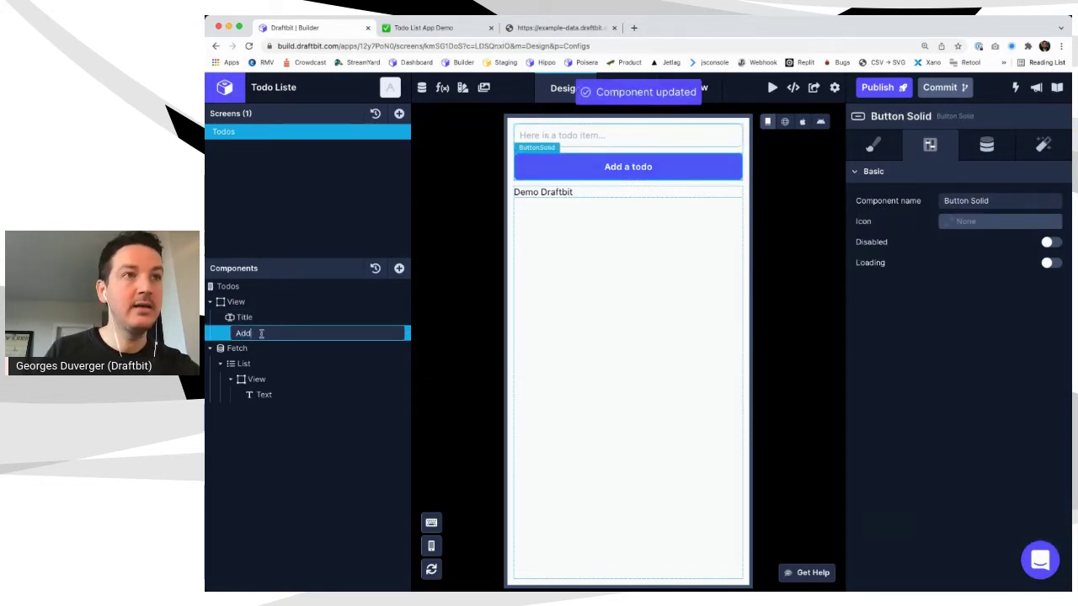
pyautogui.press('Return')
# Rename the Text component inside the list's View as Title
pyautogui.doubleClick(264, 395)
pyautogui.write('Re')
pyautogui.press('BackSpace')
pyautogui.write('itle')
pyautogui.press('Return')
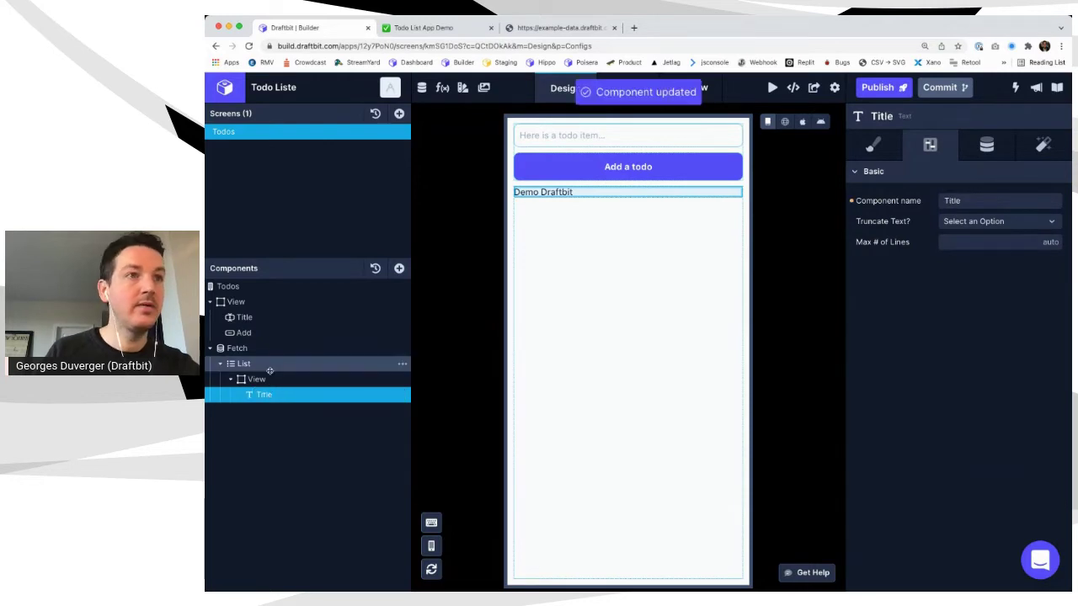
# Rename the Fetch component as Todos and the List inside it as Todo
pyautogui.doubleClick(243, 347)
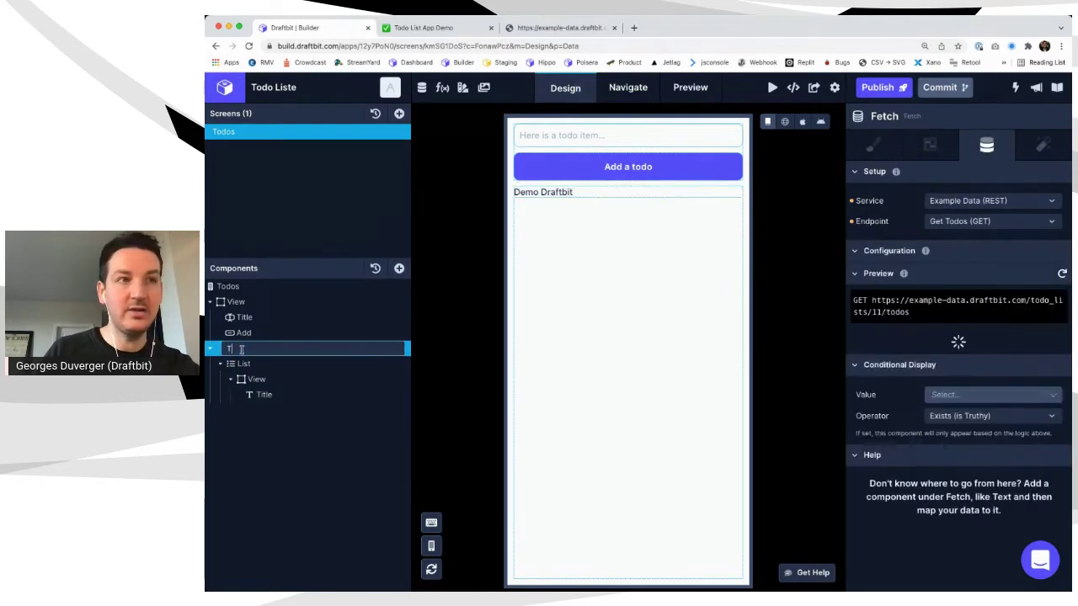
pyautogui.write('Todos')
pyautogui.press('Return')
pyautogui.doubleClick(242, 363)
pyautogui.write('Todo')
pyautogui.press('Return')
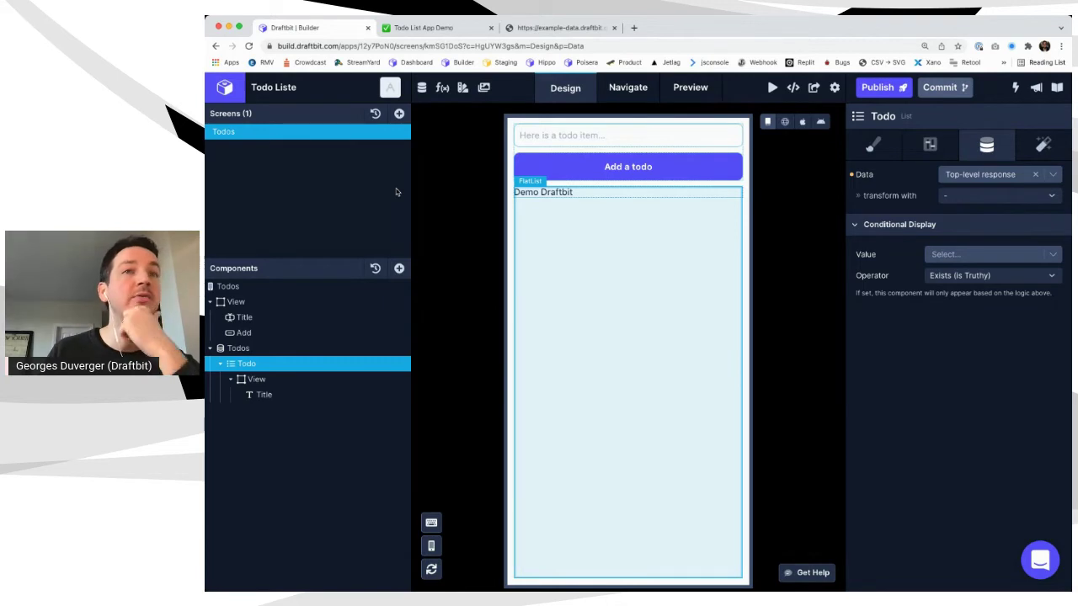
# Start an API Request action for the Add button's On Press trigger
pyautogui.click(270, 333)
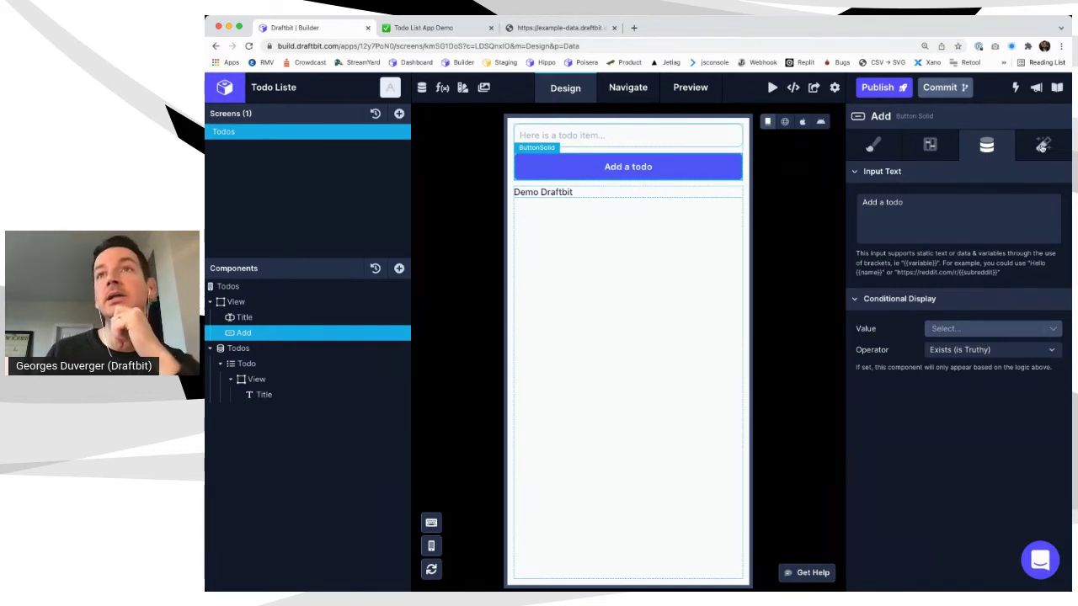
pyautogui.click(1043, 144)
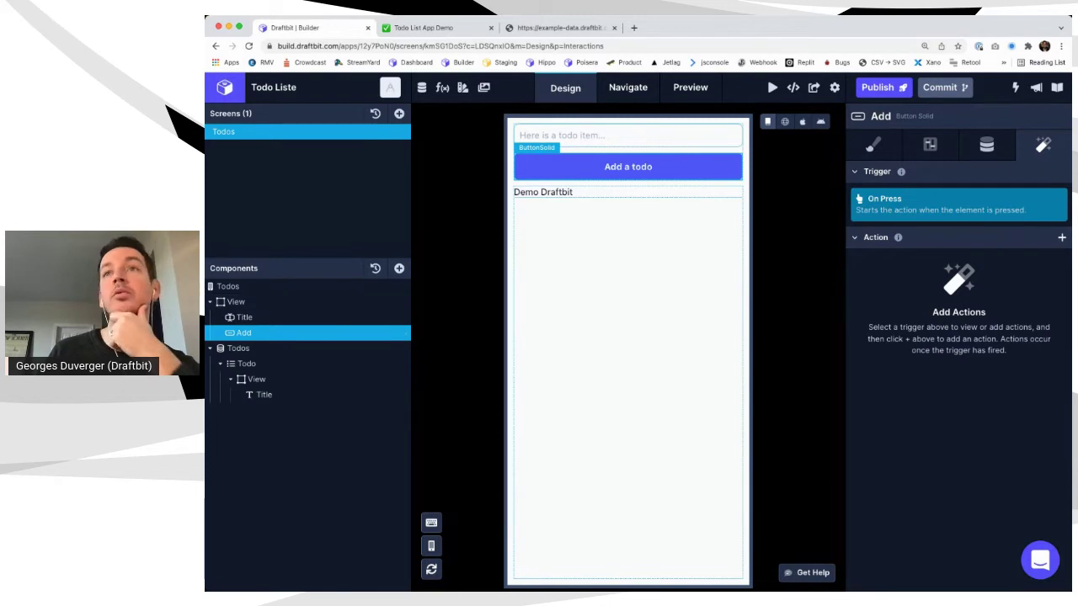
pyautogui.click(1062, 237)
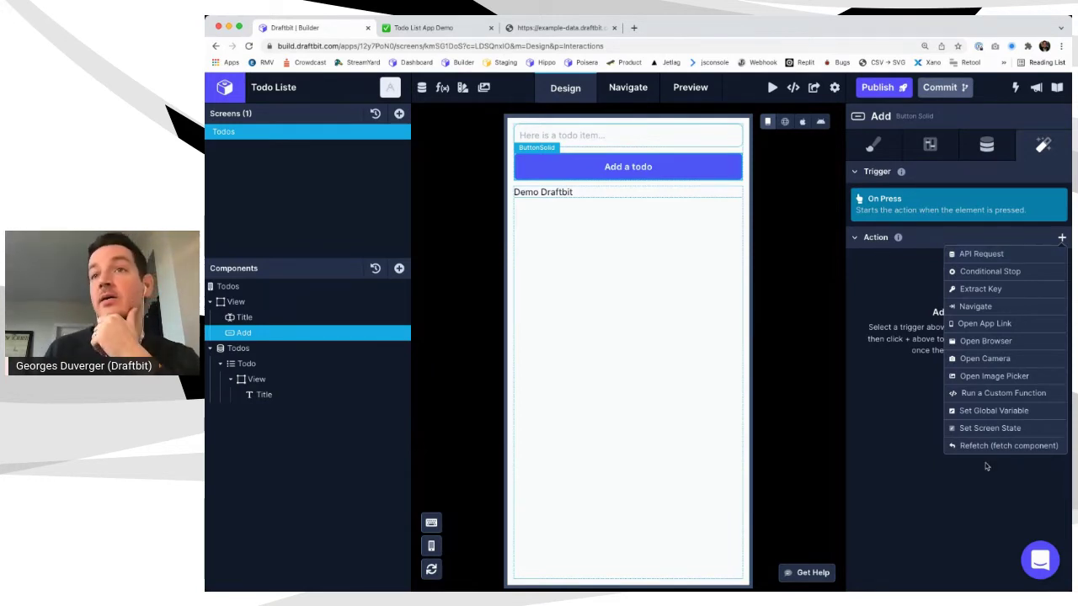
pyautogui.click(980, 255)
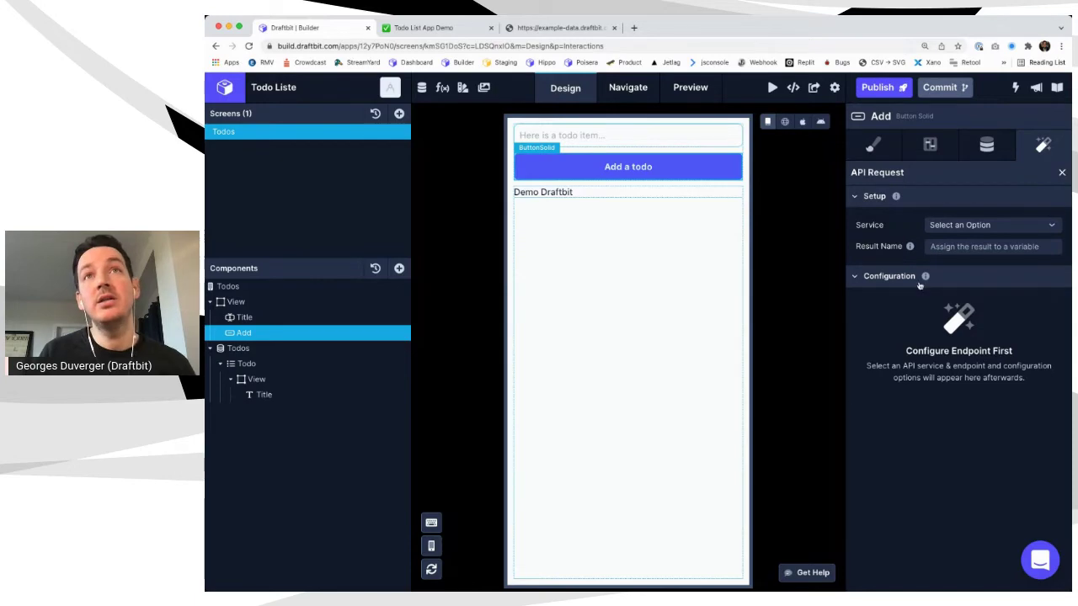
# Examine the current screen's generated code, including the imports, the titleValue state and the TextInput, and close the code view
pyautogui.click(792, 87)
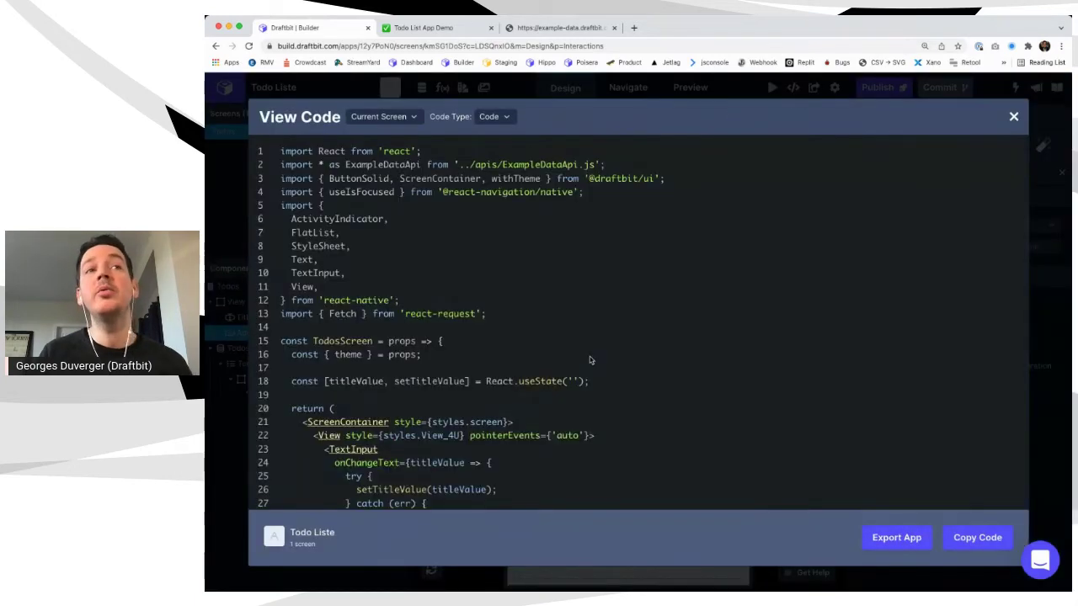
pyautogui.scroll(-15, 547, 362)
pyautogui.scroll(20, 547, 362)
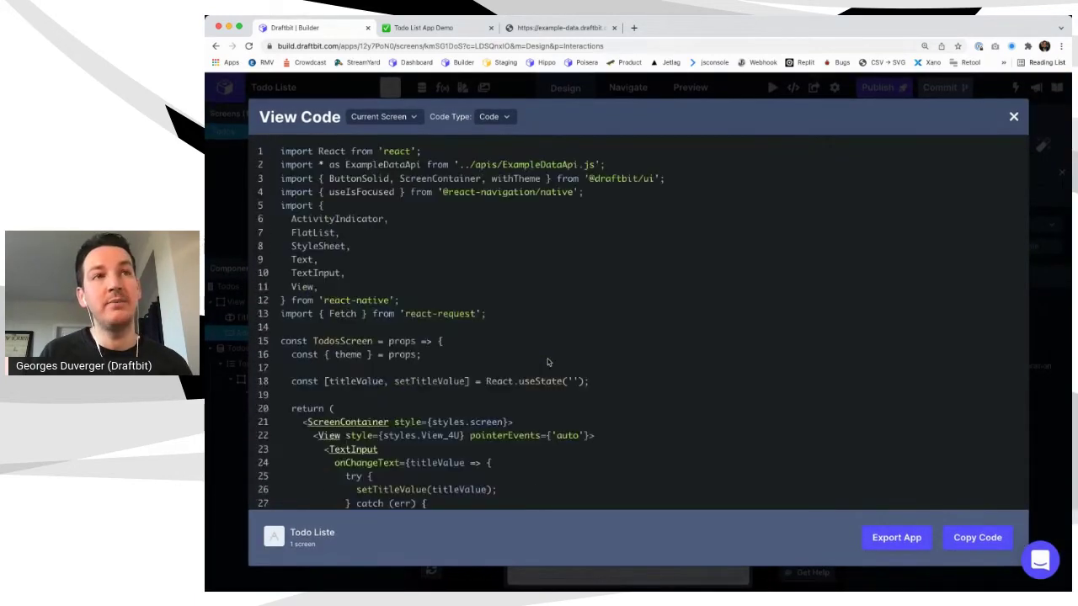
pyautogui.moveTo(309, 151); pyautogui.dragTo(505, 411)
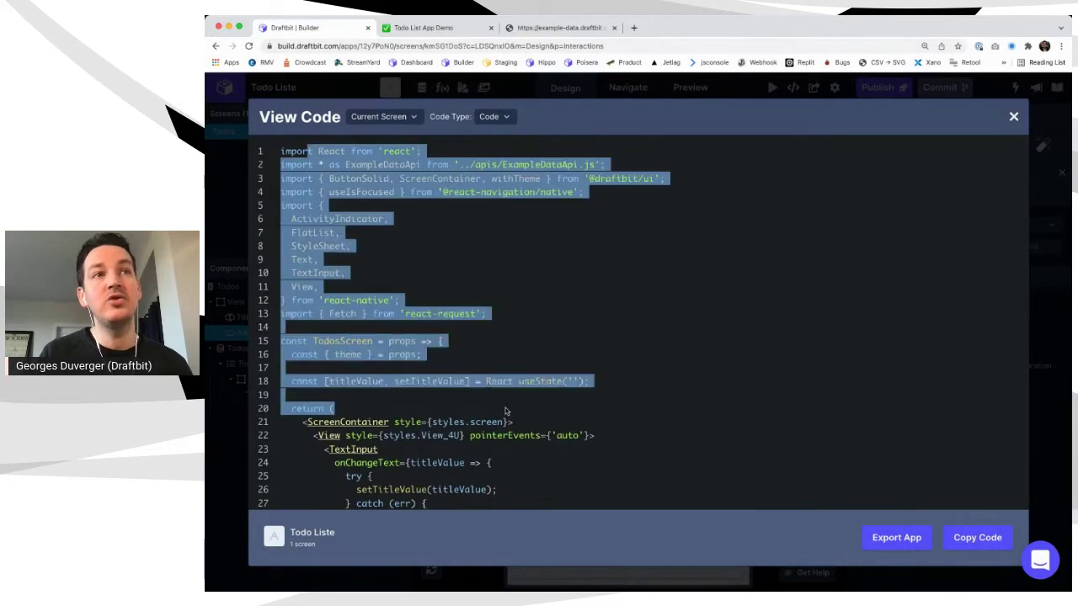
pyautogui.click(505, 411)
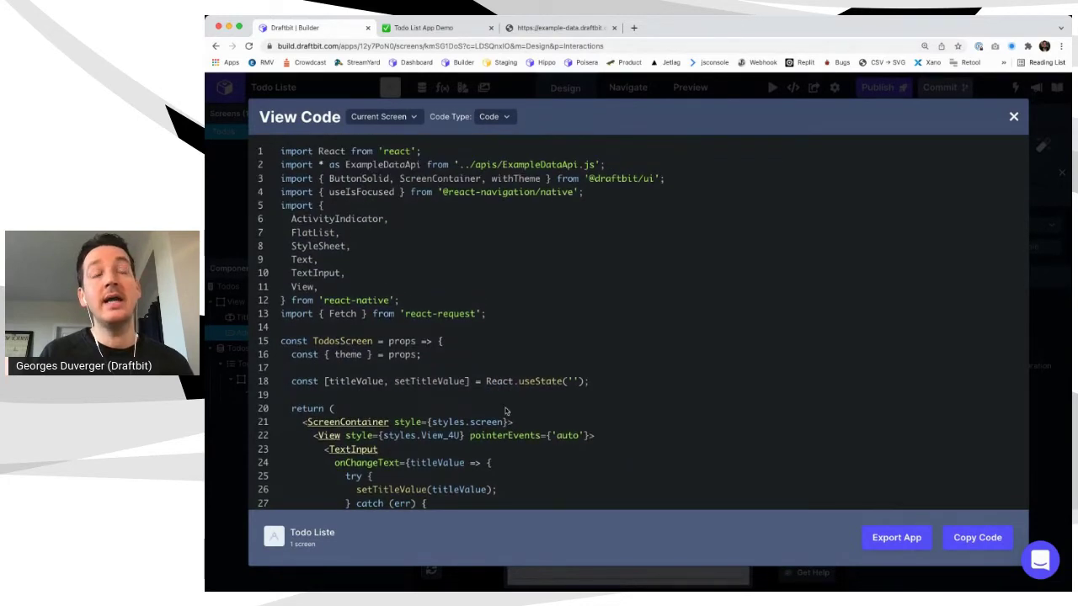
pyautogui.scroll(-2, 505, 411)
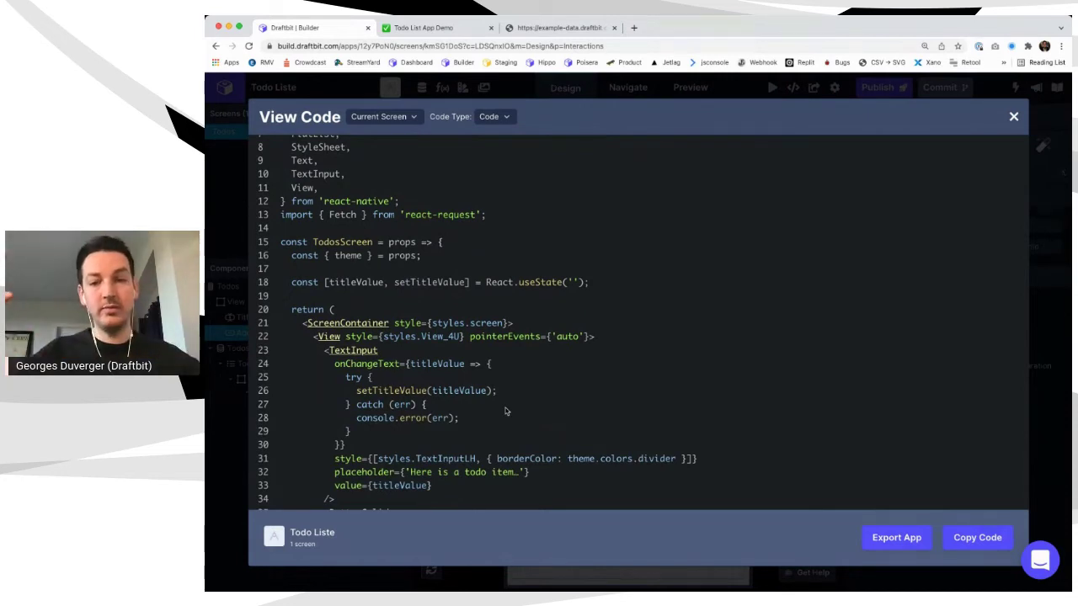
pyautogui.scroll(2, 505, 411)
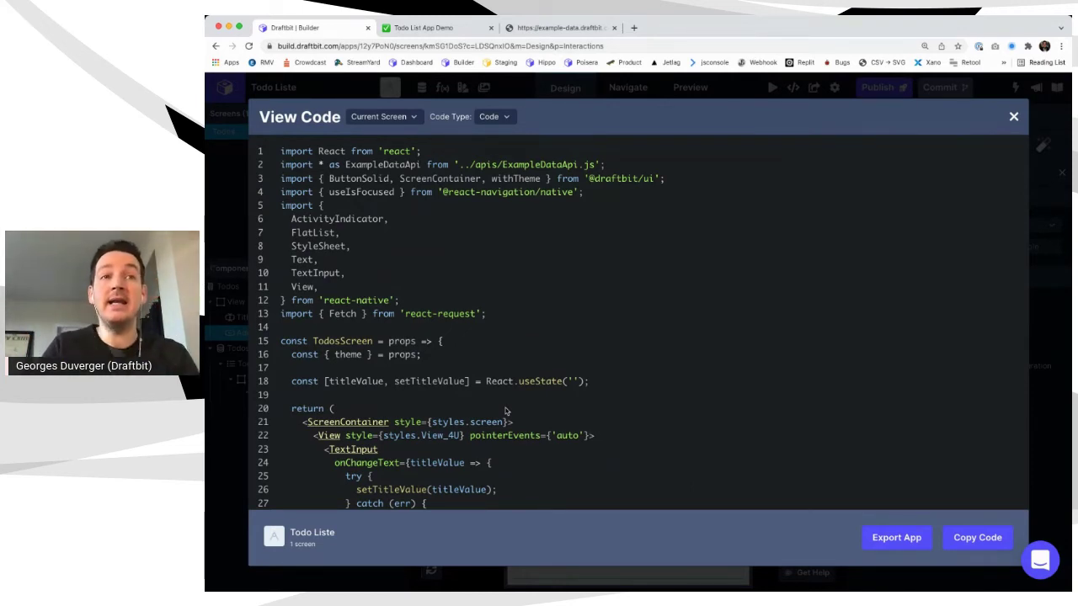
pyautogui.click(1015, 118)
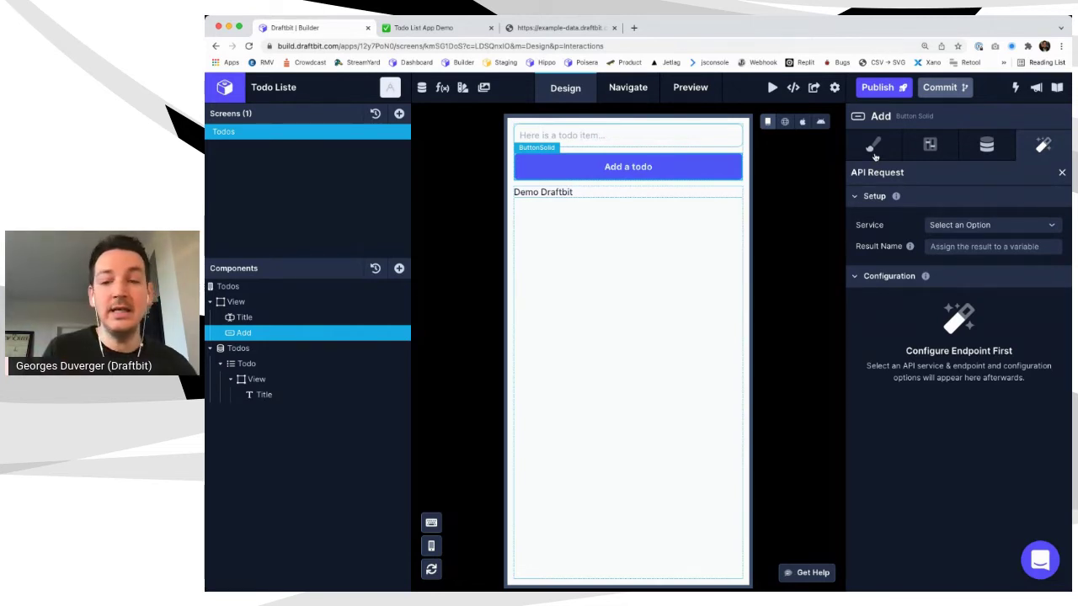
# Look through the Add button's style settings, from typography and borders to margins, position and effects
pyautogui.click(867, 147)
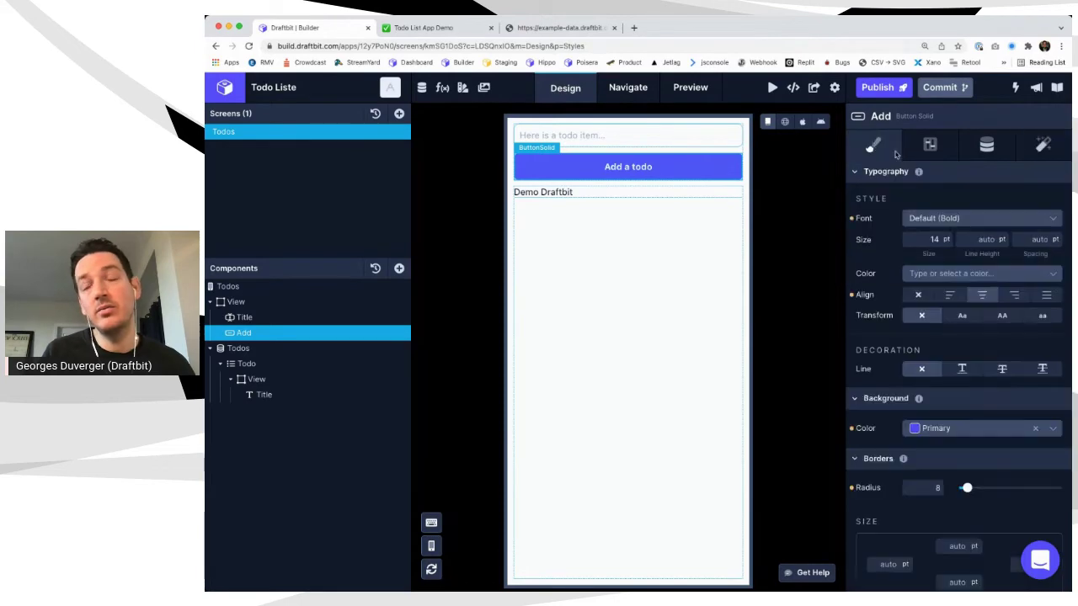
pyautogui.scroll(-5, 946, 393)
pyautogui.scroll(-5, 946, 393)
pyautogui.scroll(3, 945, 393)
pyautogui.scroll(2, 946, 393)
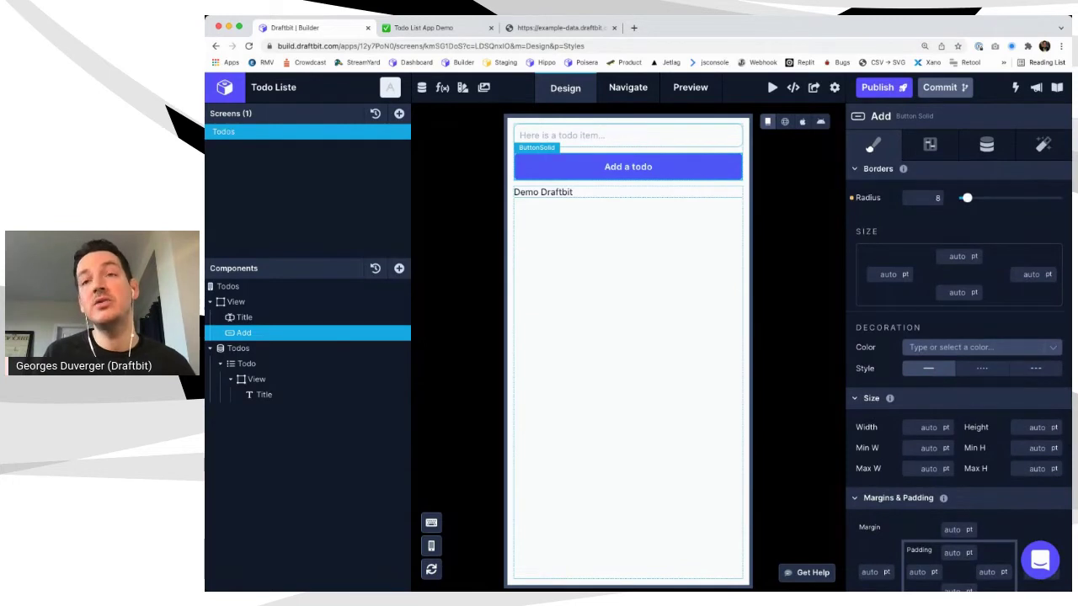
pyautogui.scroll(-1, 956, 463)
pyautogui.scroll(2, 955, 461)
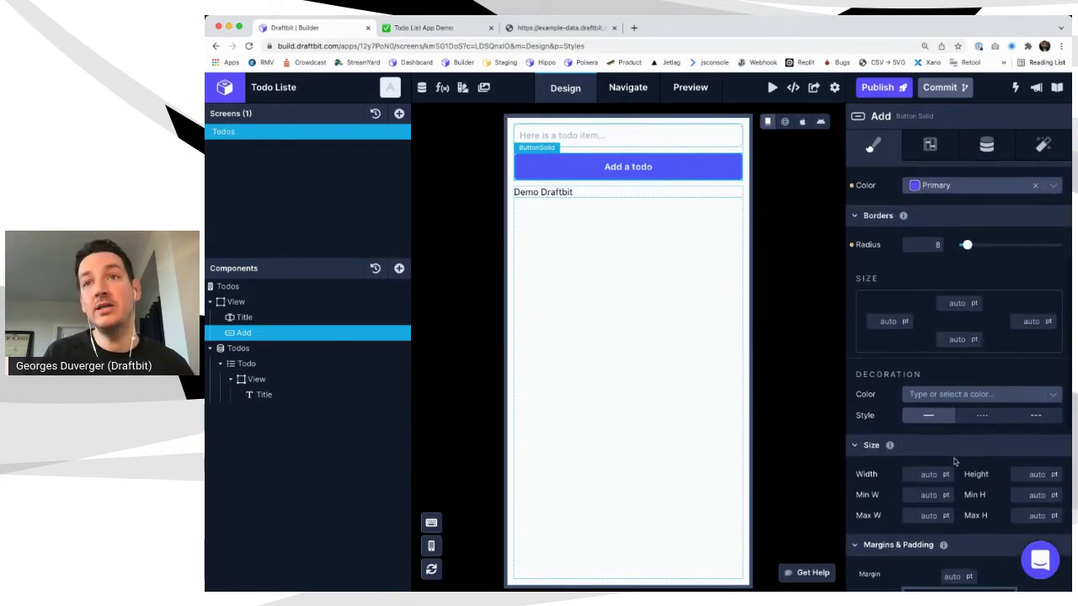
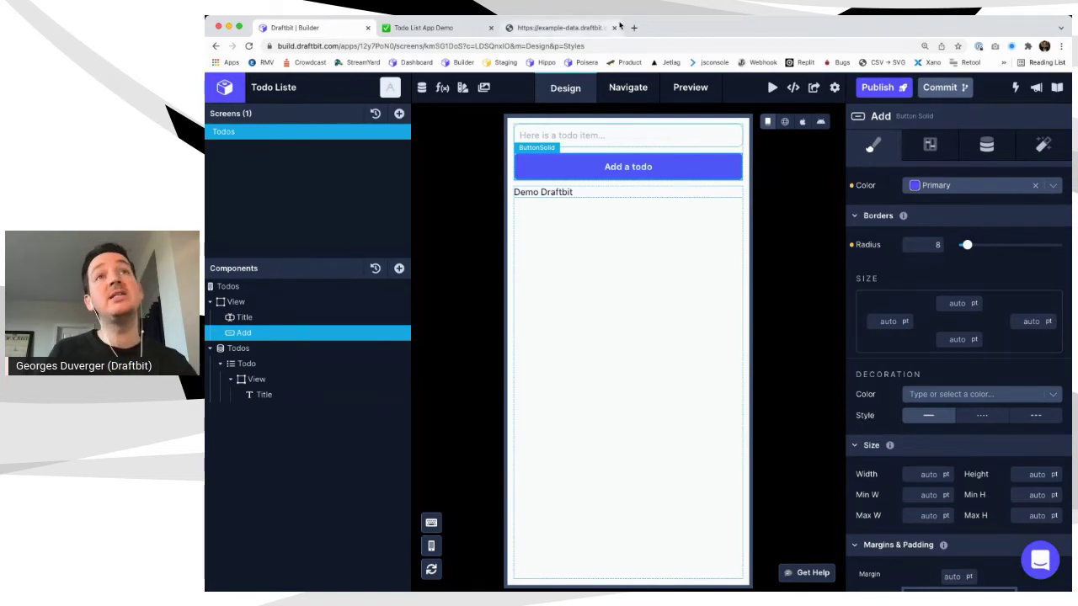
pyautogui.scroll(-5, 909, 404)
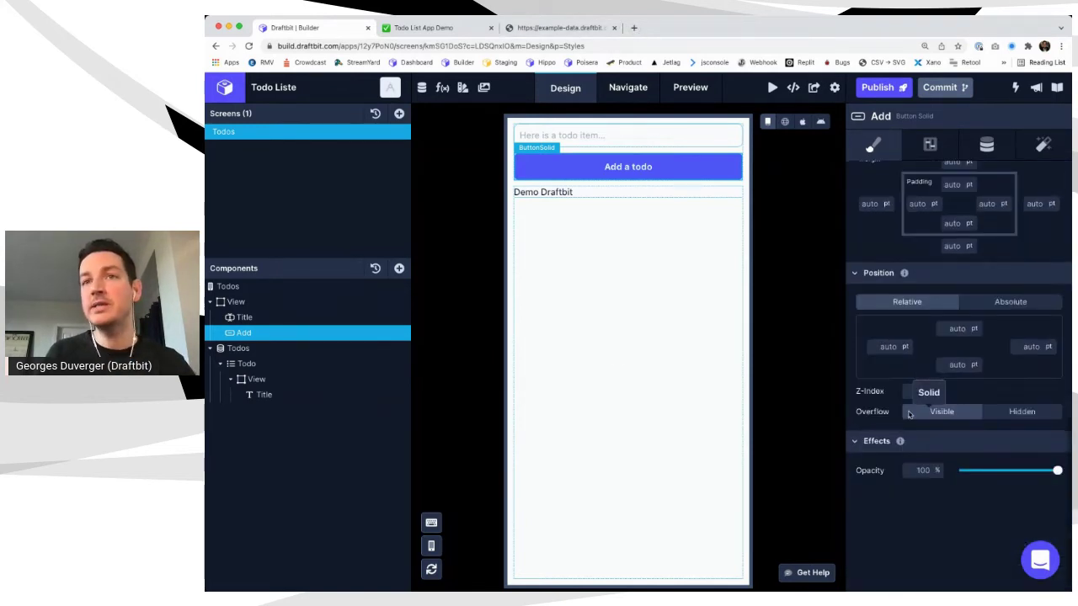
pyautogui.scroll(10, 909, 413)
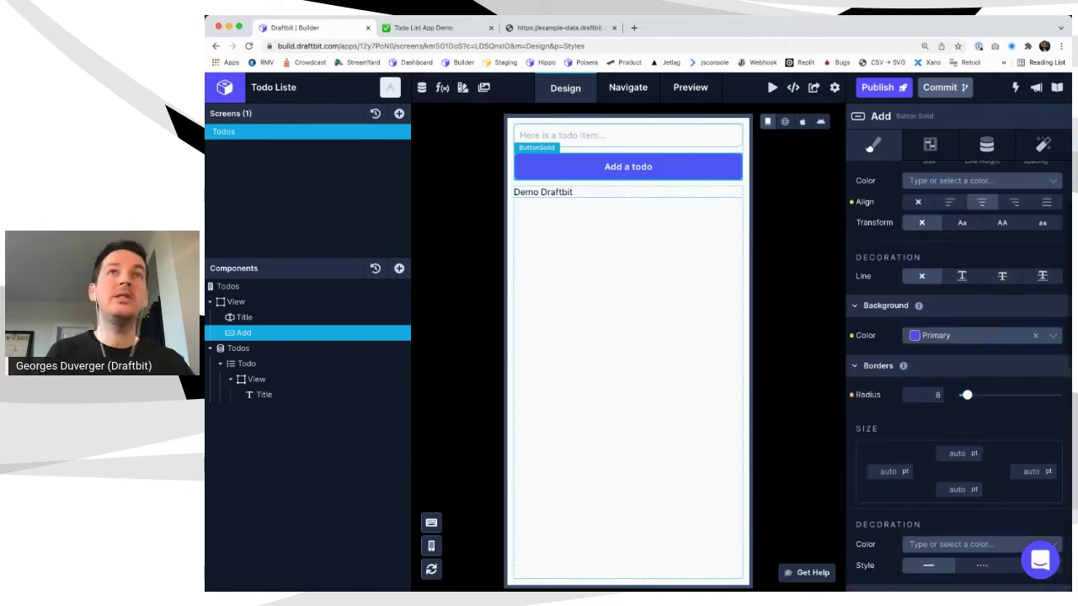
# Search the web for "react native" in a new browser tab and open the Picker component's page in the React Native documentation
pyautogui.click(634, 28)
pyautogui.write('rea')
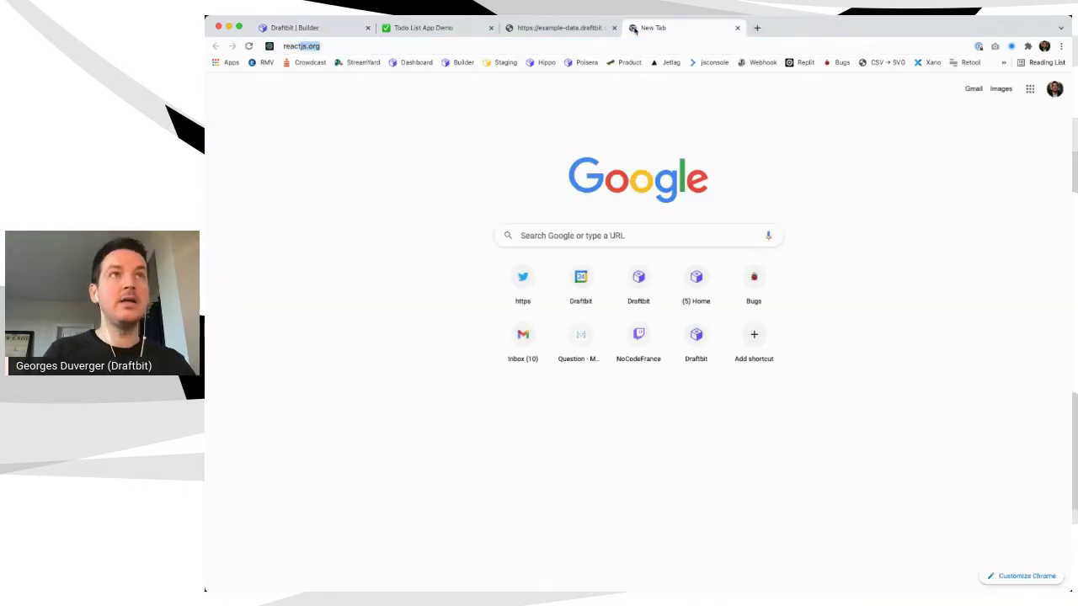
pyautogui.write('ct native')
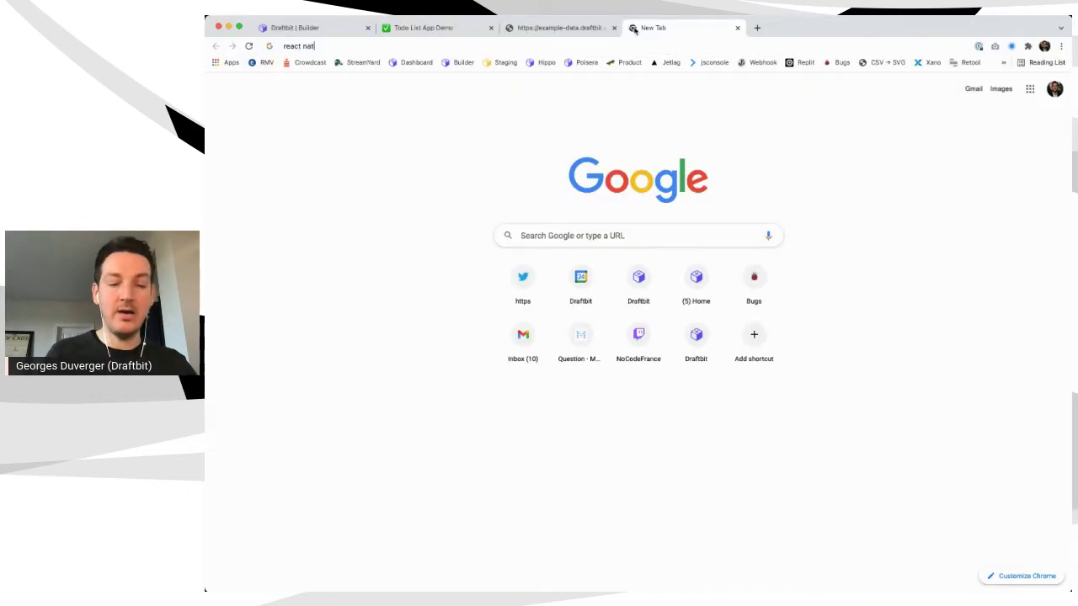
pyautogui.press('Return')
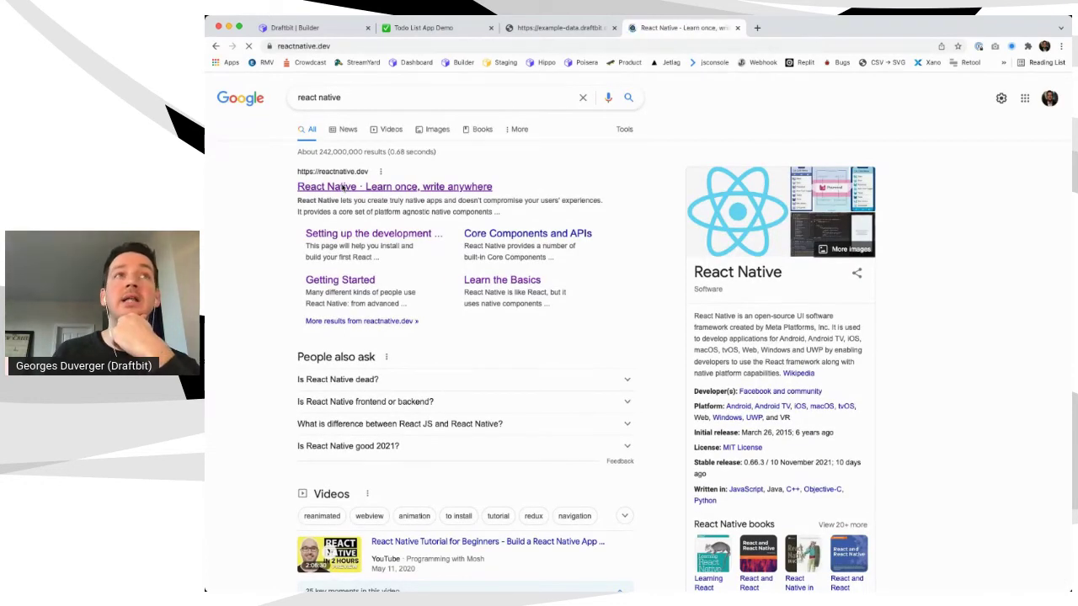
pyautogui.scroll(-8, 715, 158)
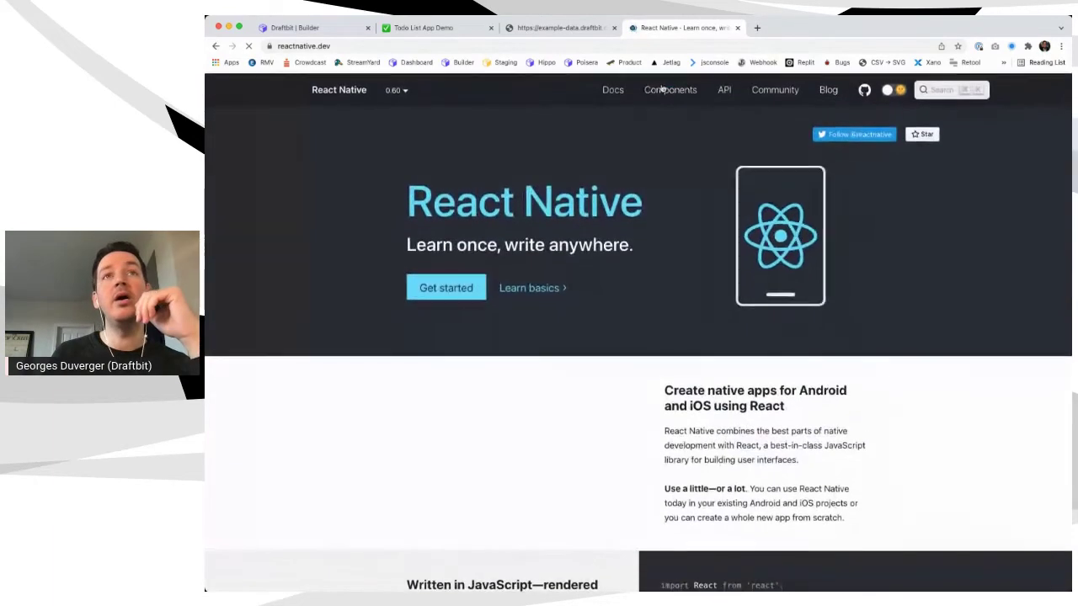
pyautogui.click(670, 89)
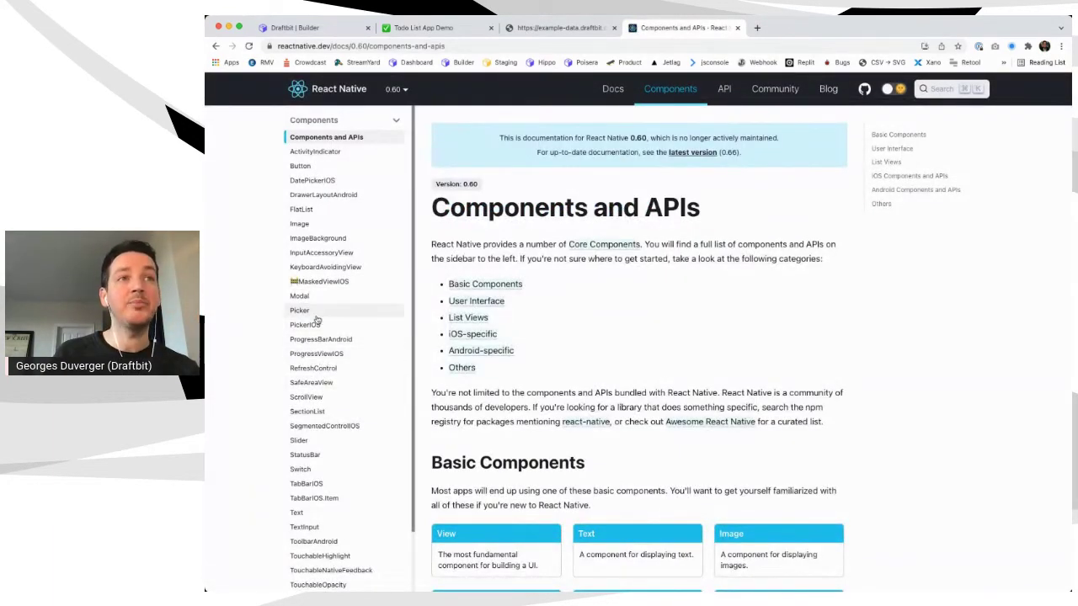
pyautogui.click(303, 311)
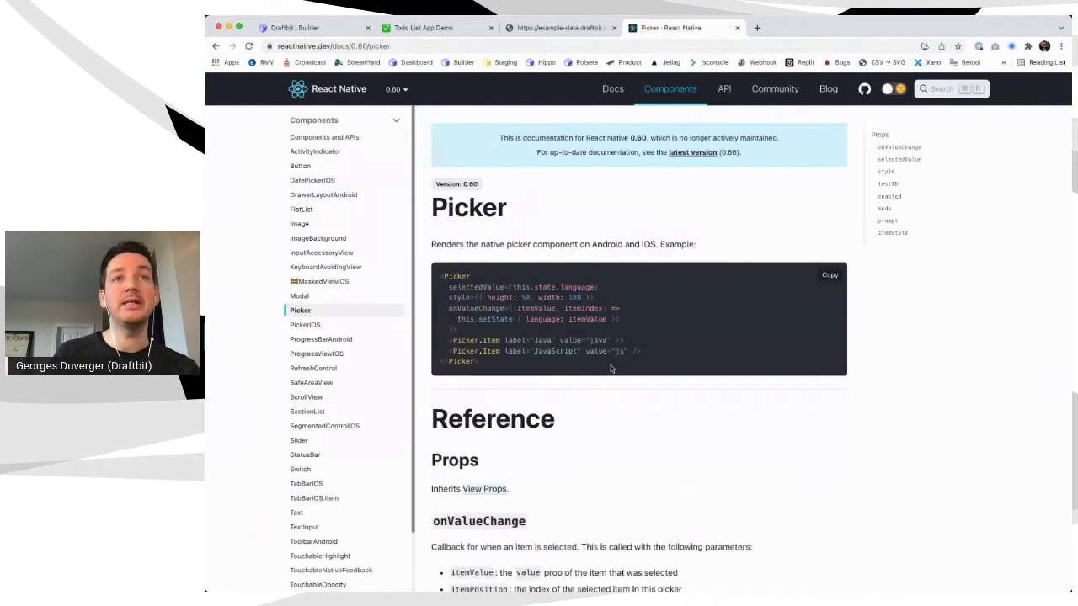
# Read through the Picker component's example code and its props reference
pyautogui.scroll(-3, 533, 356)
pyautogui.scroll(-3, 533, 355)
pyautogui.scroll(5, 533, 355)
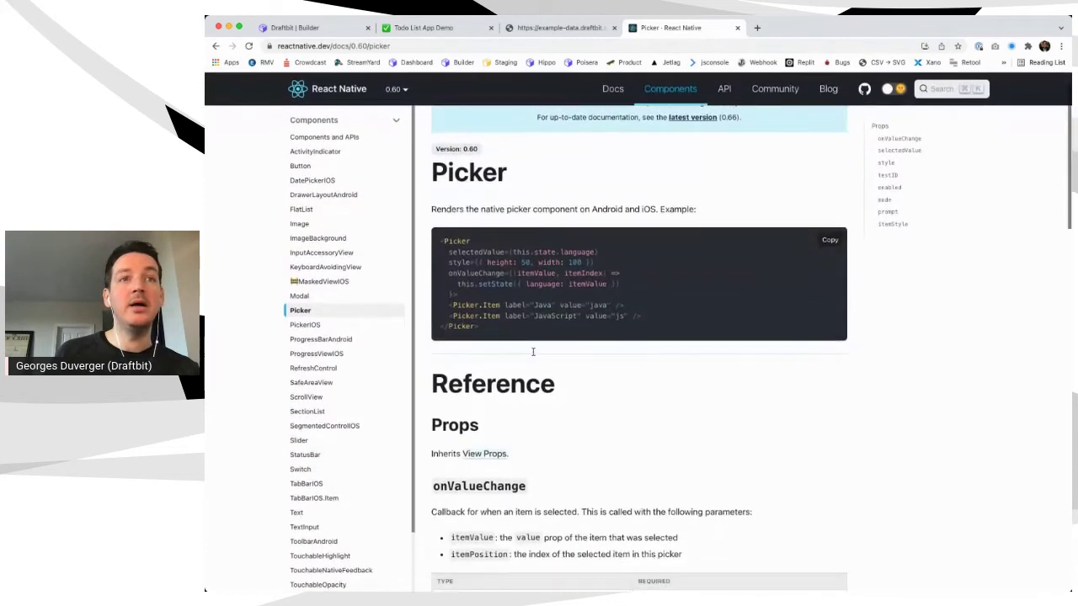
pyautogui.scroll(-5, 539, 496)
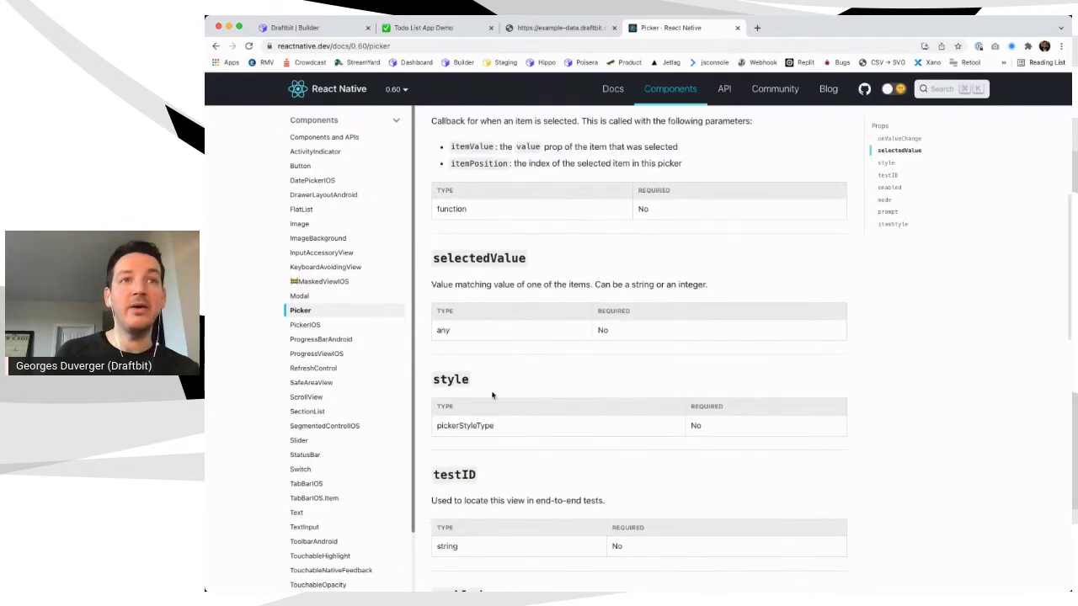
pyautogui.scroll(-10, 492, 395)
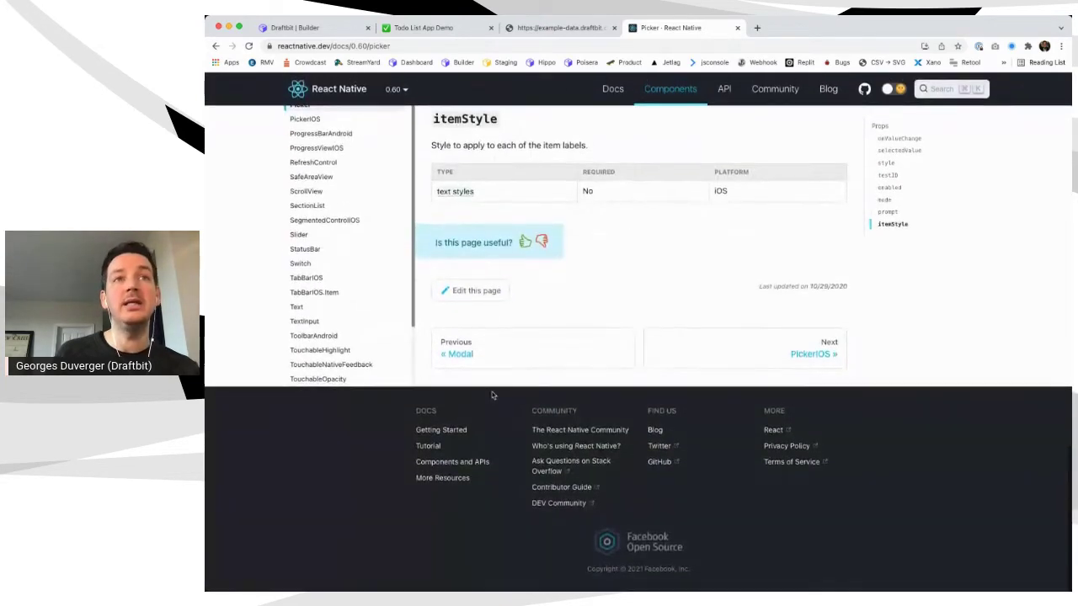
pyautogui.scroll(10, 493, 395)
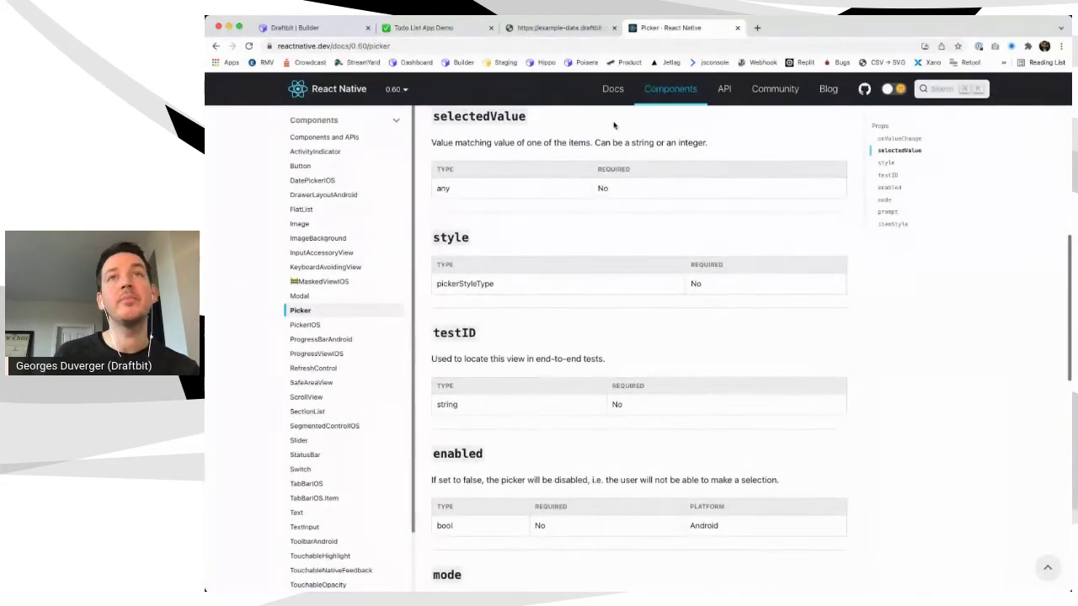
# Switch back to Draftbit and add an API Request action using the Example Data service to the Add button's On Press trigger
pyautogui.click(549, 28)
pyautogui.click(444, 27)
pyautogui.click(331, 27)
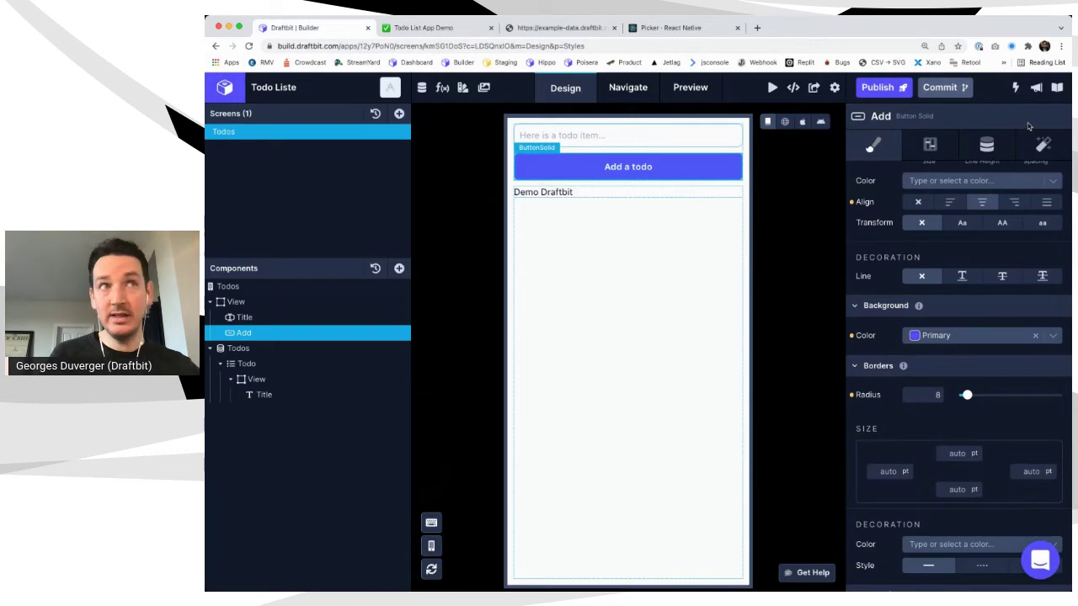
pyautogui.scroll(2, 996, 373)
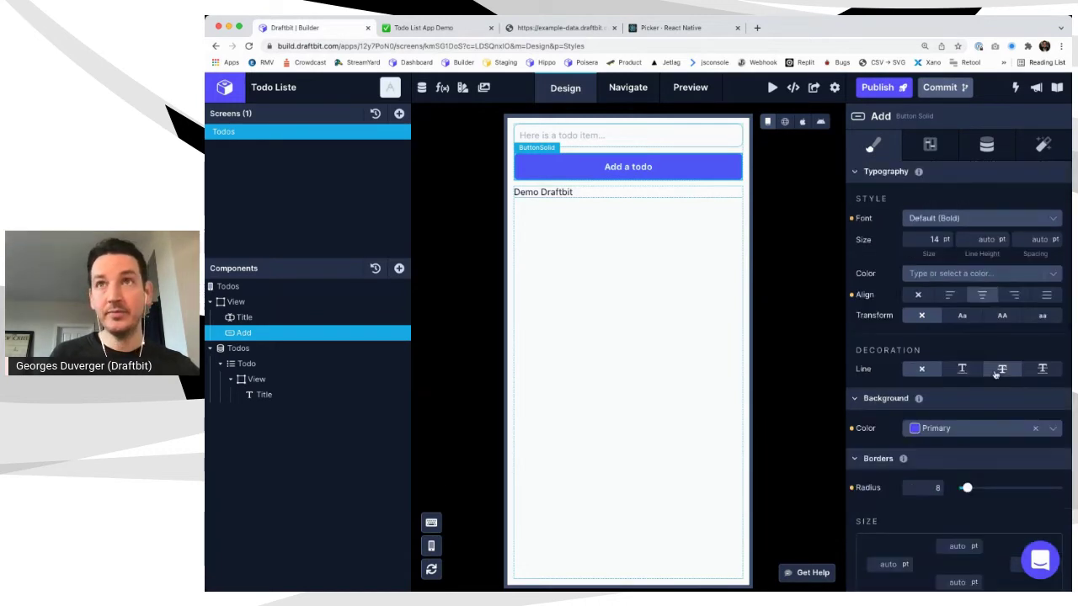
pyautogui.click(1052, 149)
pyautogui.click(1061, 237)
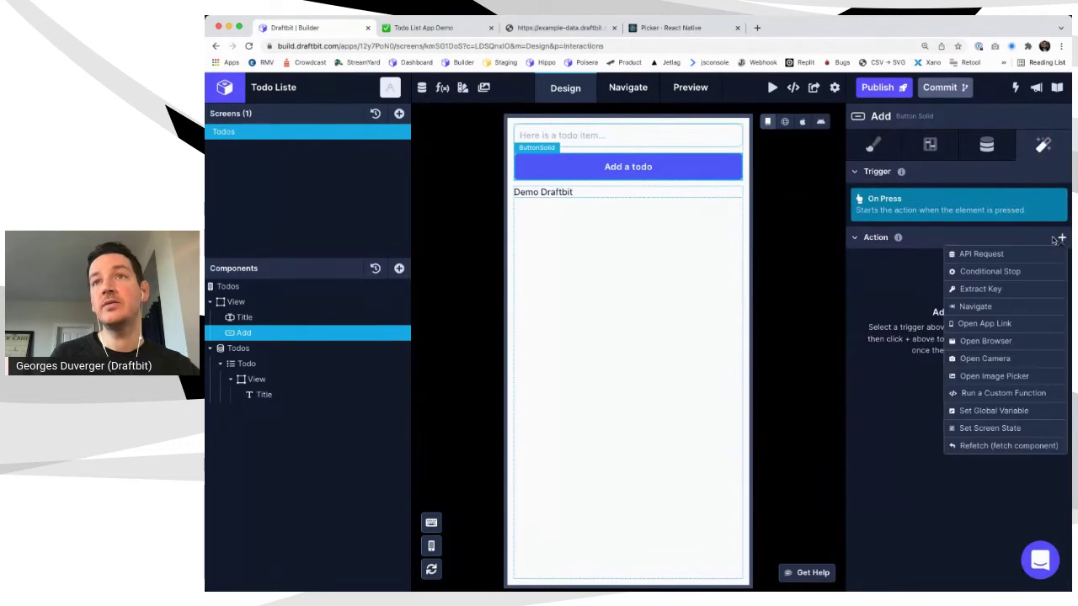
pyautogui.click(1000, 256)
pyautogui.click(972, 228)
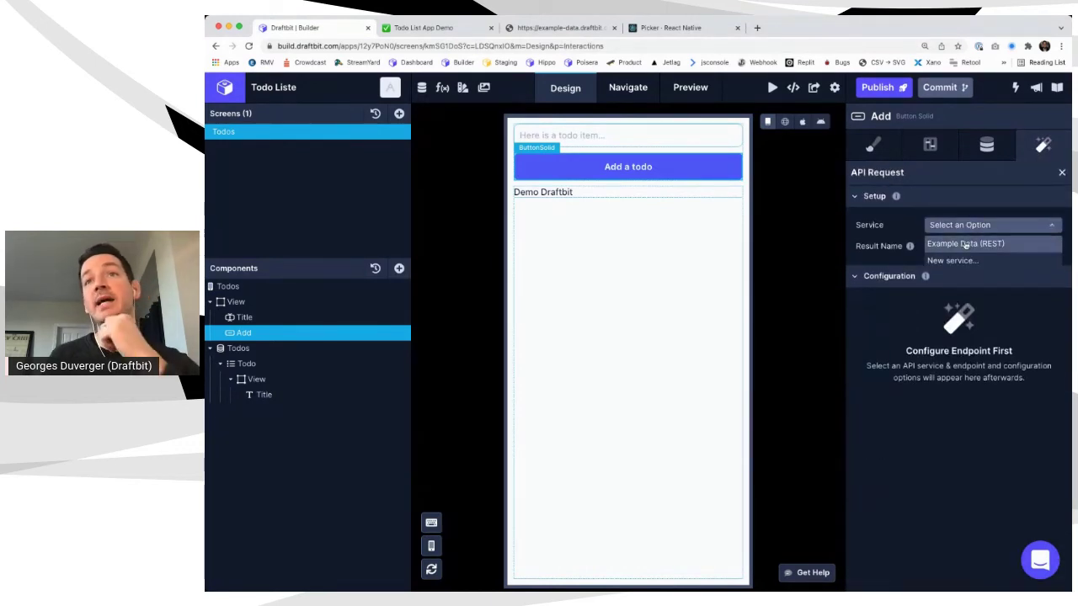
pyautogui.click(958, 245)
# Start a new endpoint named Create Todo with the POST method, the Create role and the object type todos
pyautogui.click(946, 248)
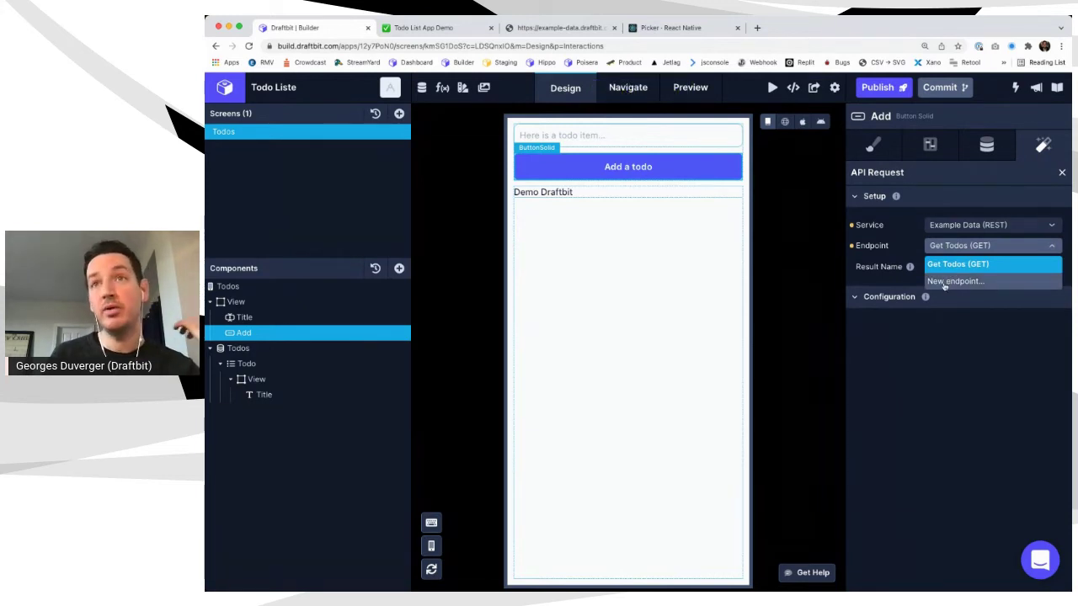
pyautogui.click(954, 281)
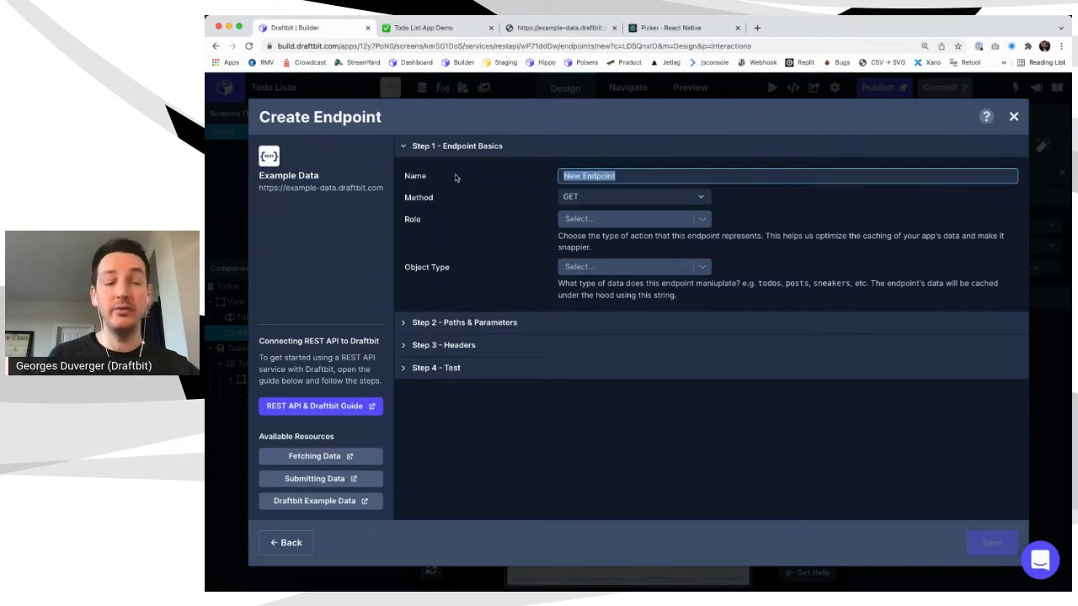
pyautogui.write('Create Todo')
pyautogui.press('Tab')
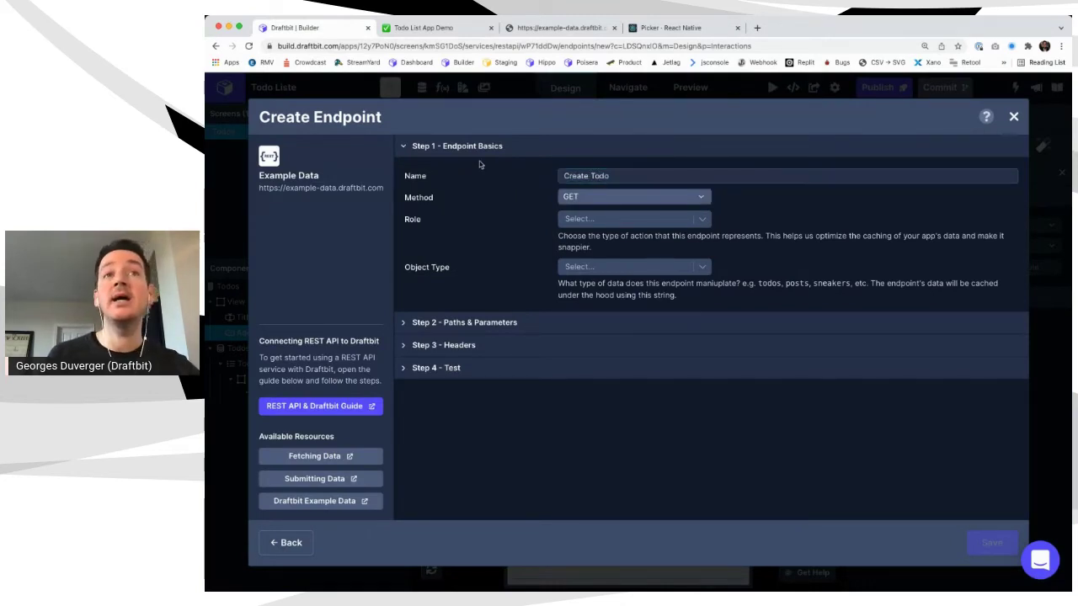
pyautogui.click(577, 199)
pyautogui.click(585, 232)
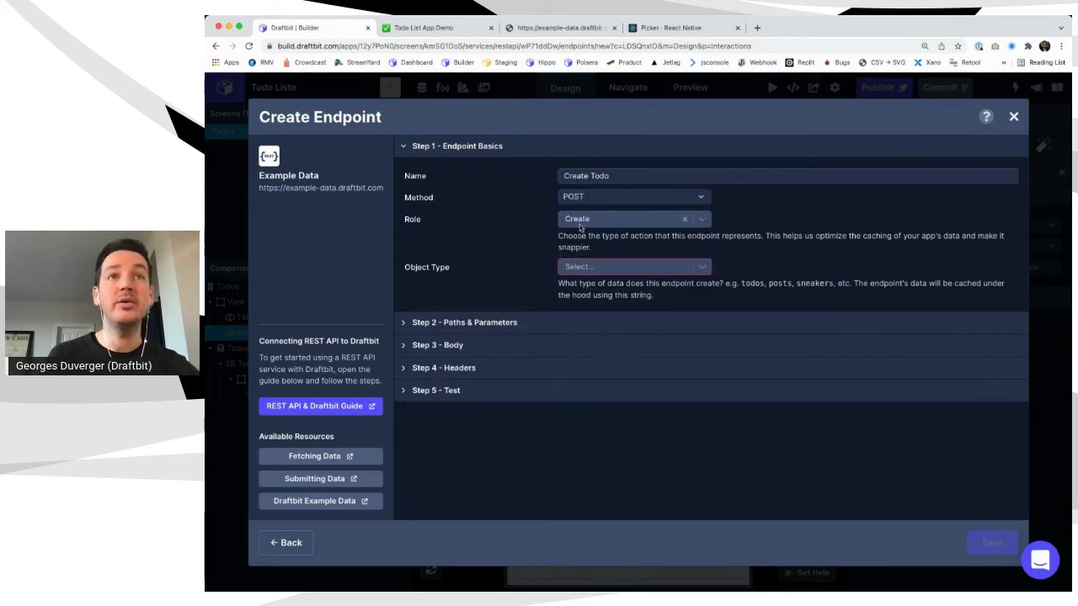
pyautogui.click(580, 221)
pyautogui.click(585, 269)
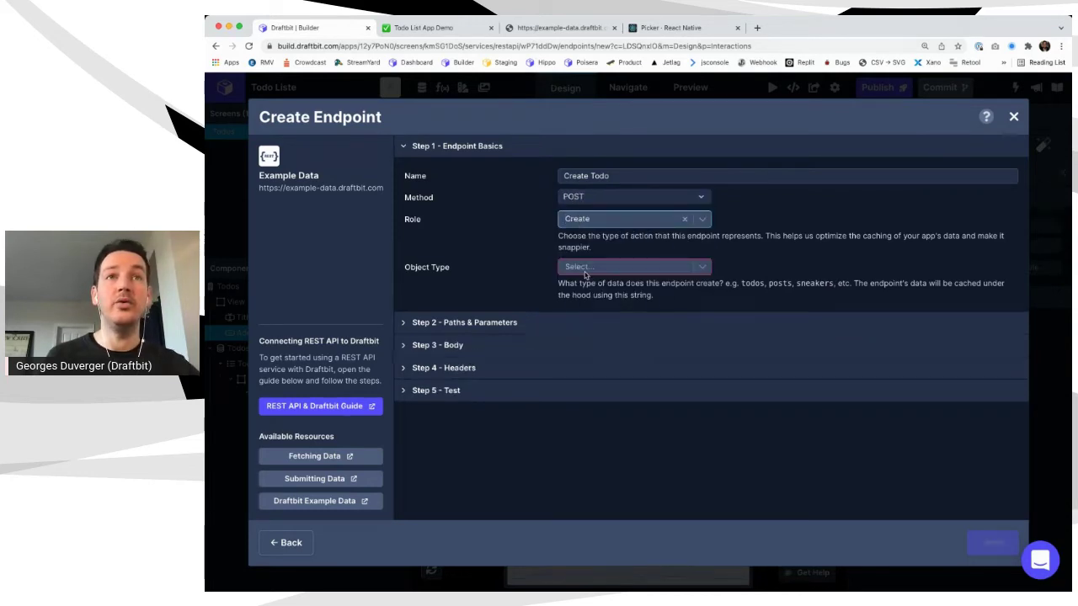
pyautogui.click(585, 269)
pyautogui.write('todos')
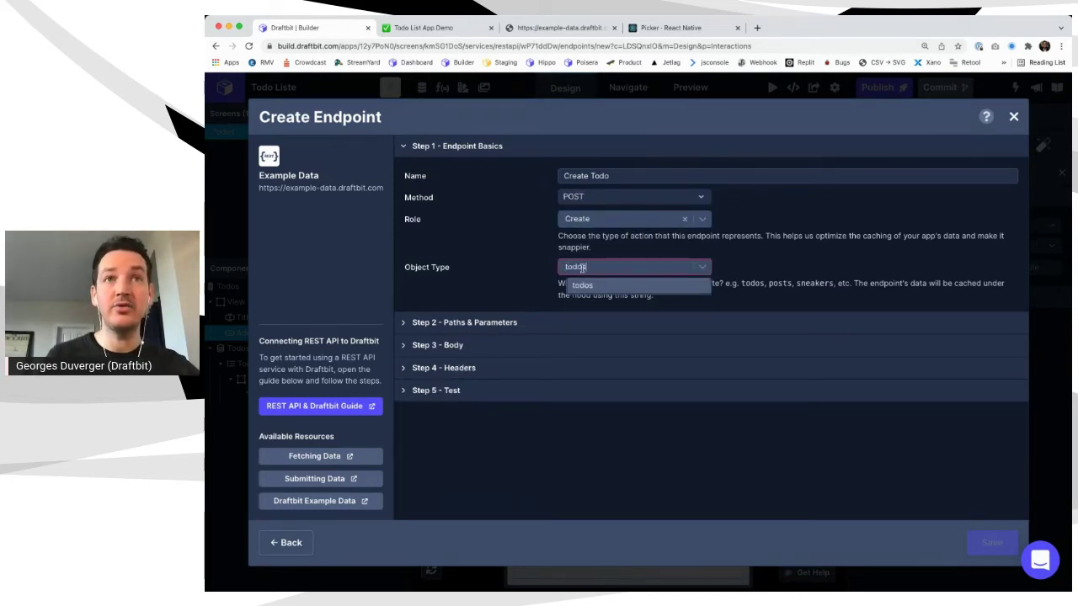
pyautogui.click(611, 284)
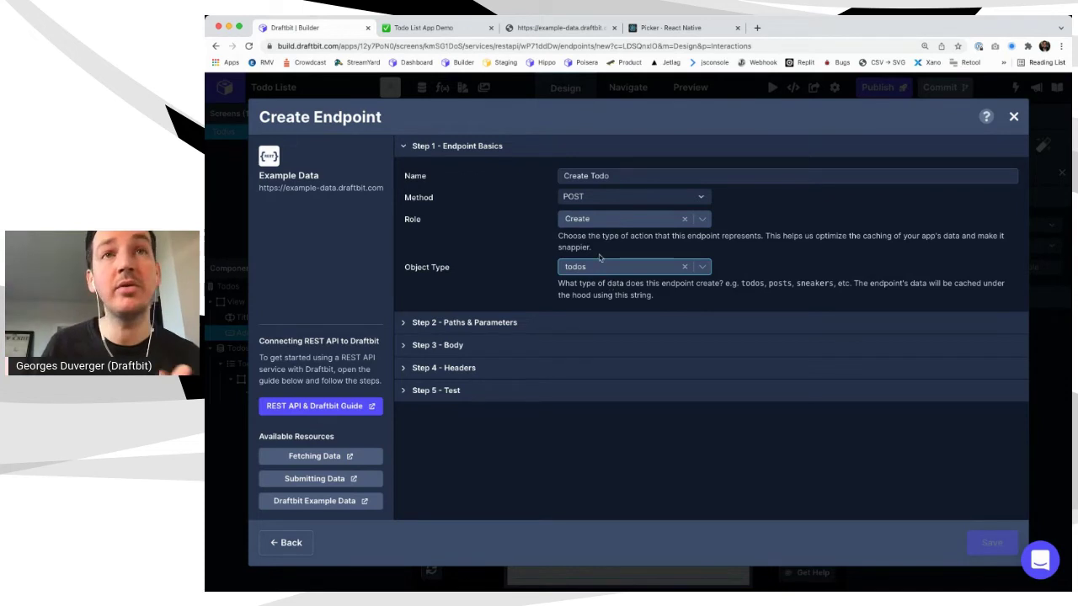
# Set the endpoint's path to /todos and compare it with the URL of the example data page in the browser
pyautogui.click(485, 326)
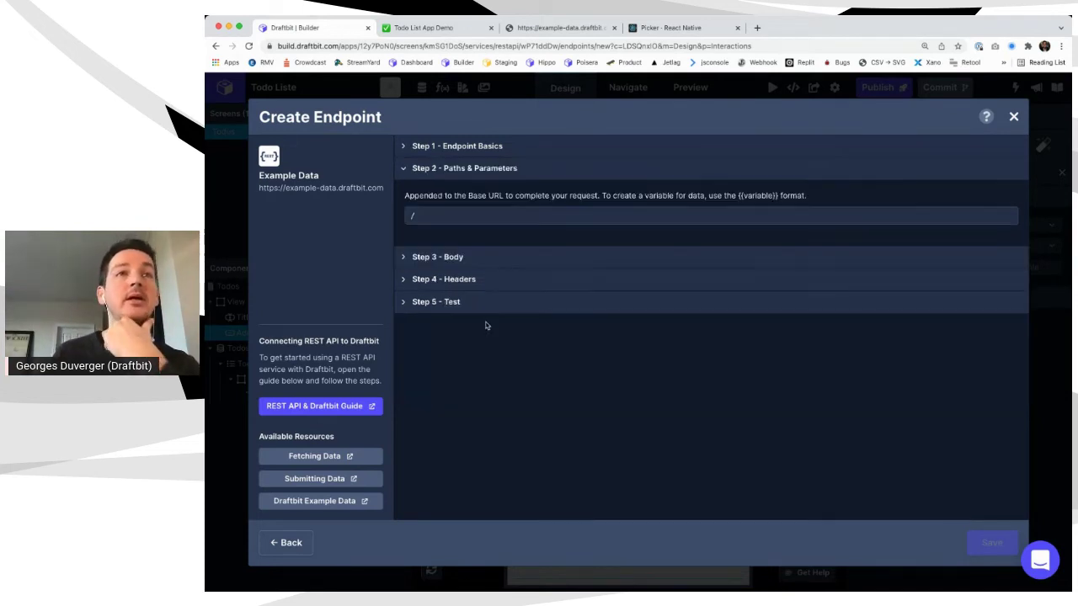
pyautogui.click(443, 215)
pyautogui.write('todos')
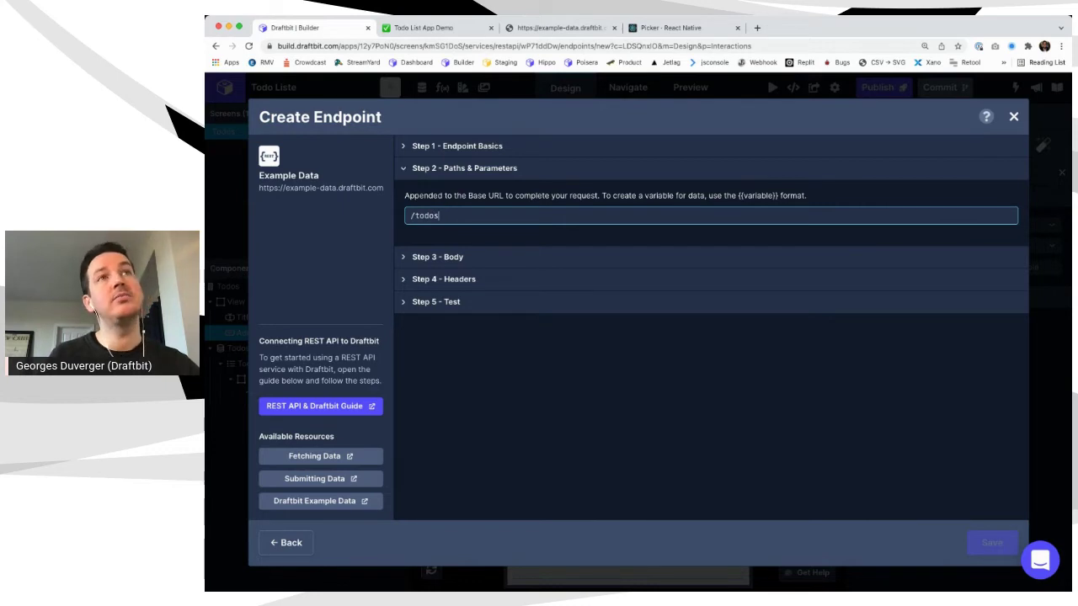
pyautogui.click(535, 31)
pyautogui.click(407, 47)
pyautogui.click(407, 47)
pyautogui.moveTo(438, 47); pyautogui.dragTo(473, 47)
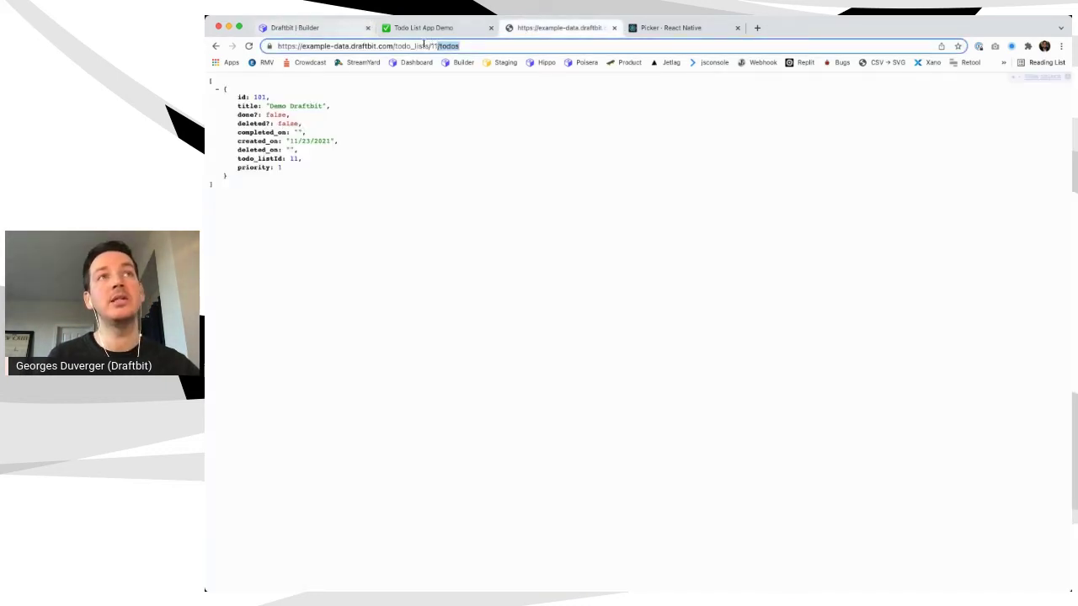
pyautogui.click(307, 29)
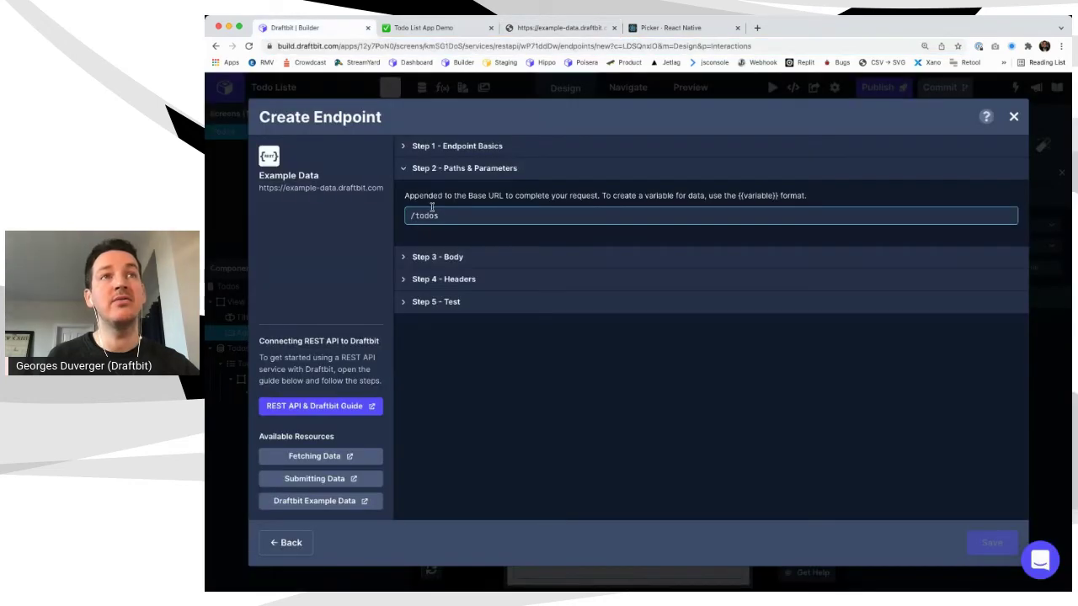
# Copy the todo object from the example data page and paste it over the default JSON in the request body
pyautogui.click(461, 256)
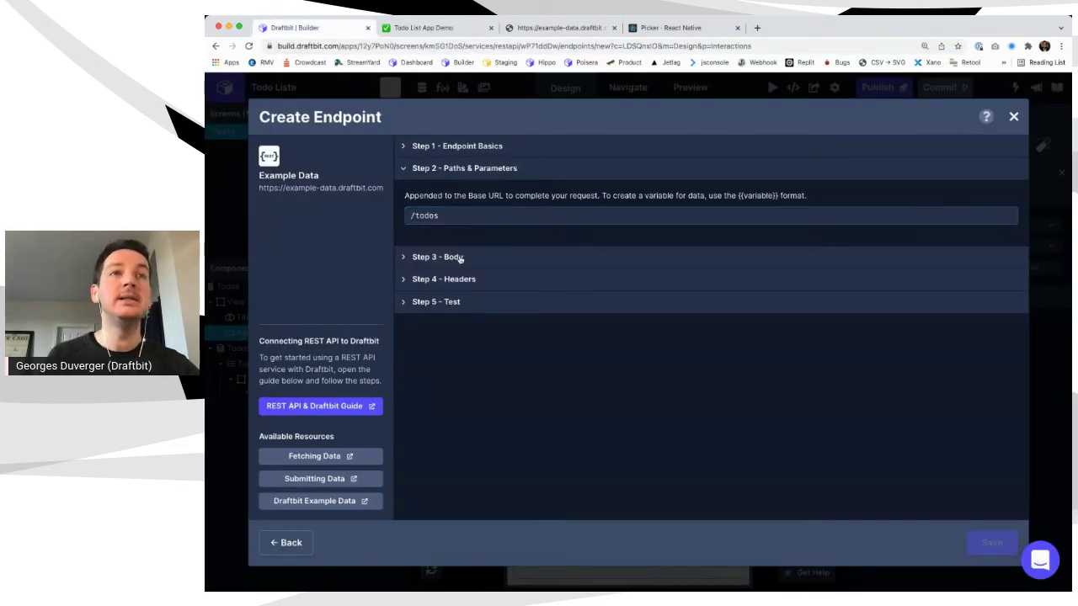
pyautogui.click(547, 28)
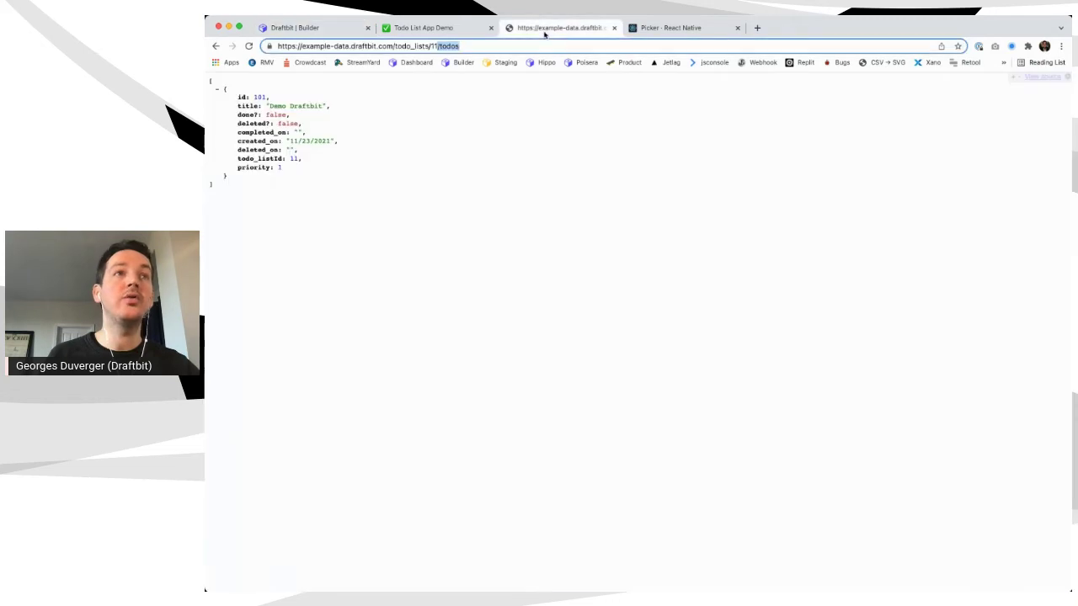
pyautogui.moveTo(224, 89); pyautogui.dragTo(230, 179)
pyautogui.hotkey('ctrl', 'c')
pyautogui.hotkey('ctrl', 'shift', 'Tab')
pyautogui.hotkey('ctrl', 'shift', 'Tab')
pyautogui.click(495, 278)
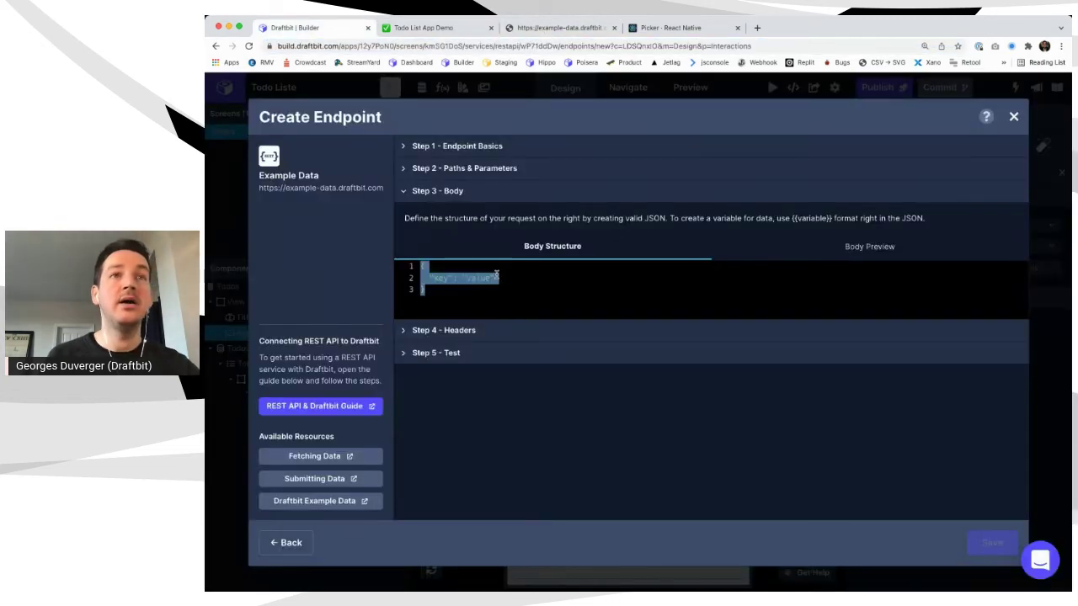
pyautogui.hotkey('ctrl', 'a')
pyautogui.hotkey('ctrl', 'v')
# Indent every line of the pasted object and put double quotes around each key, from id through priority, to make it valid JSON
pyautogui.press('Up')
pyautogui.press('Up')
pyautogui.press('Up')
pyautogui.press('Up')
pyautogui.press('Up')
pyautogui.press('Up')
pyautogui.press('Up')
pyautogui.press('Up')
pyautogui.press('Up')
pyautogui.press('Up')
pyautogui.press('Down')
pyautogui.press('Left')
pyautogui.press('Tab')
pyautogui.write('"')
pyautogui.press('Right')
pyautogui.press('Right')
pyautogui.write('"')
pyautogui.press('Tab')
pyautogui.write('"')
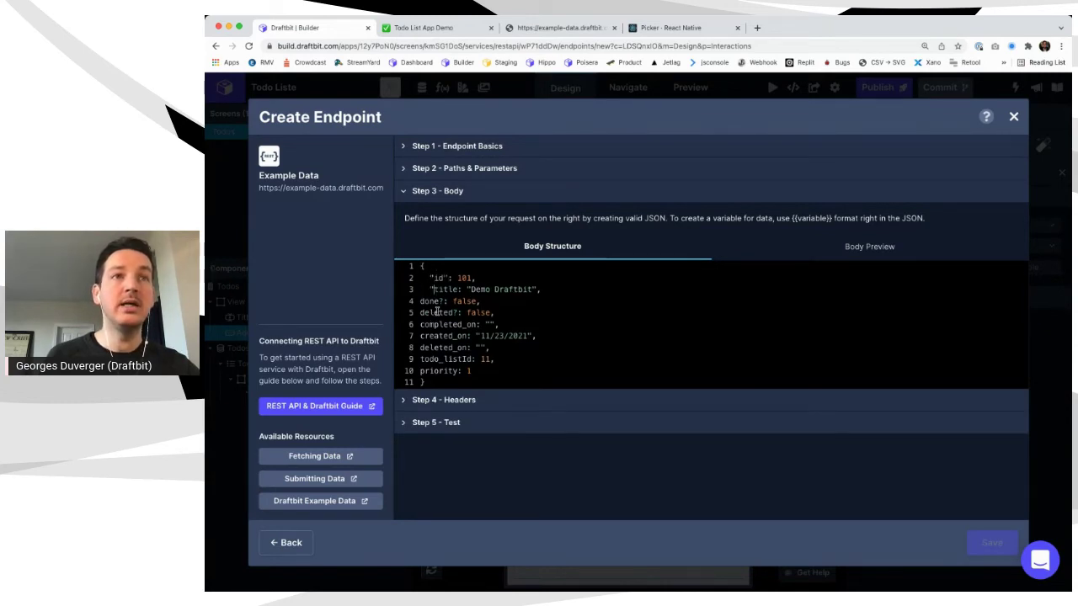
pyautogui.press('Right')
pyautogui.press('Right')
pyautogui.press('Right')
pyautogui.press('Right')
pyautogui.press('Right')
pyautogui.write('"')
pyautogui.press('Down')
pyautogui.press('Home')
pyautogui.press('Tab')
pyautogui.write('"')
pyautogui.press('Right')
pyautogui.press('Right')
pyautogui.press('Right')
pyautogui.press('Right')
pyautogui.press('Right')
pyautogui.write('"')
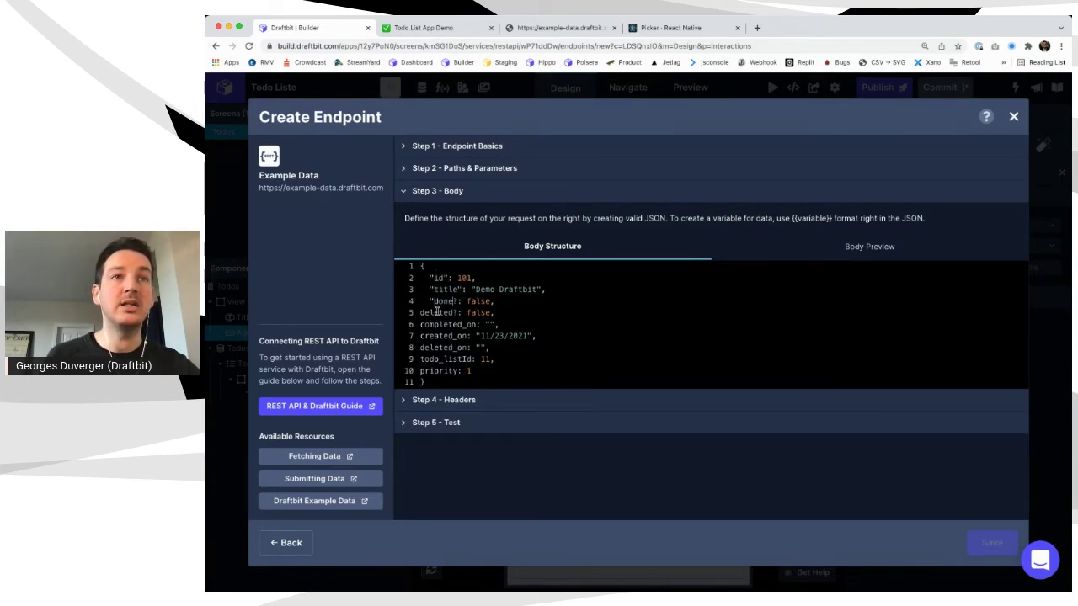
pyautogui.write('"')
pyautogui.press('Down')
pyautogui.press('Home')
pyautogui.press('Tab')
pyautogui.write('""')
pyautogui.press('Down')
pyautogui.press('Home')
pyautogui.press('Tab')
pyautogui.write('""')
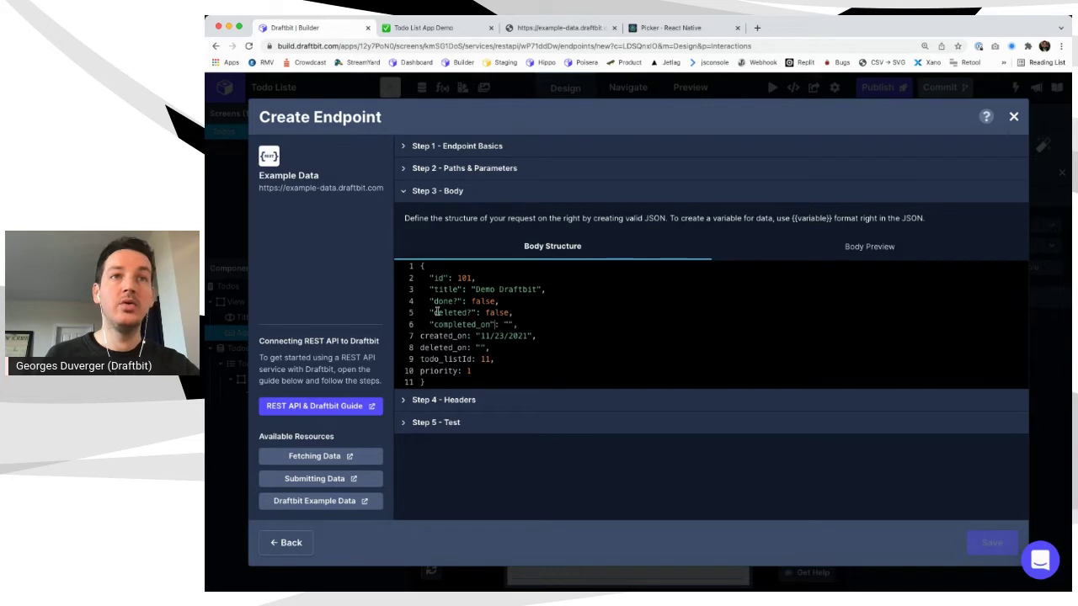
pyautogui.press('Tab')
pyautogui.write('"')
pyautogui.write('"')
pyautogui.press('Down')
pyautogui.press('Home')
pyautogui.press('Tab')
pyautogui.write('"')
pyautogui.press('Tab')
pyautogui.write('""')
pyautogui.press('Down')
pyautogui.press('Home')
pyautogui.press('Tab')
pyautogui.write('"')
pyautogui.hotkey('alt', 'Right')
pyautogui.write('"')
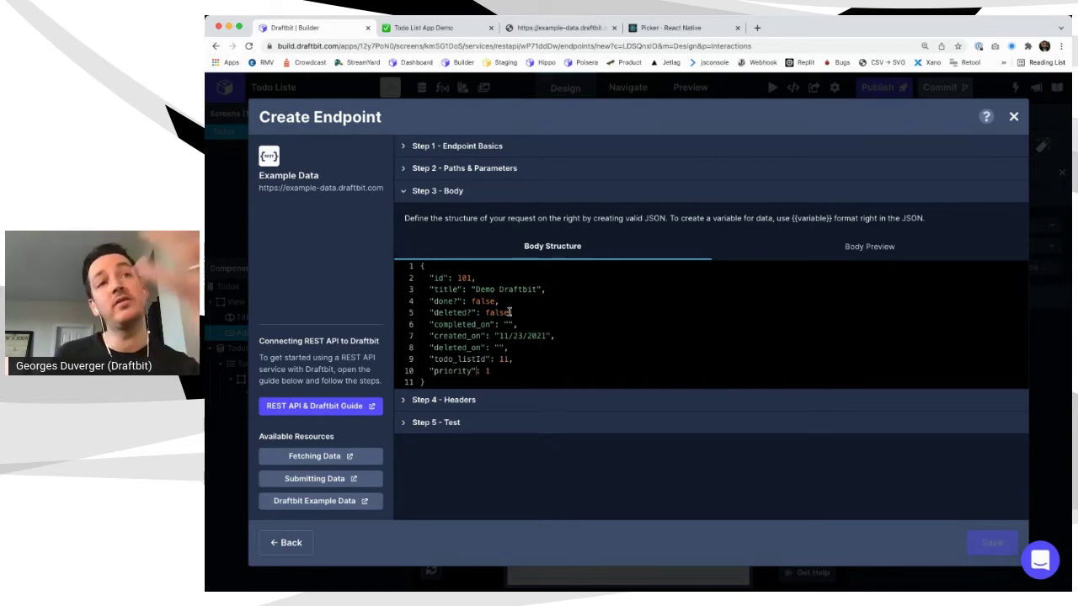
pyautogui.moveTo(505, 305); pyautogui.dragTo(523, 377)
pyautogui.click(523, 371)
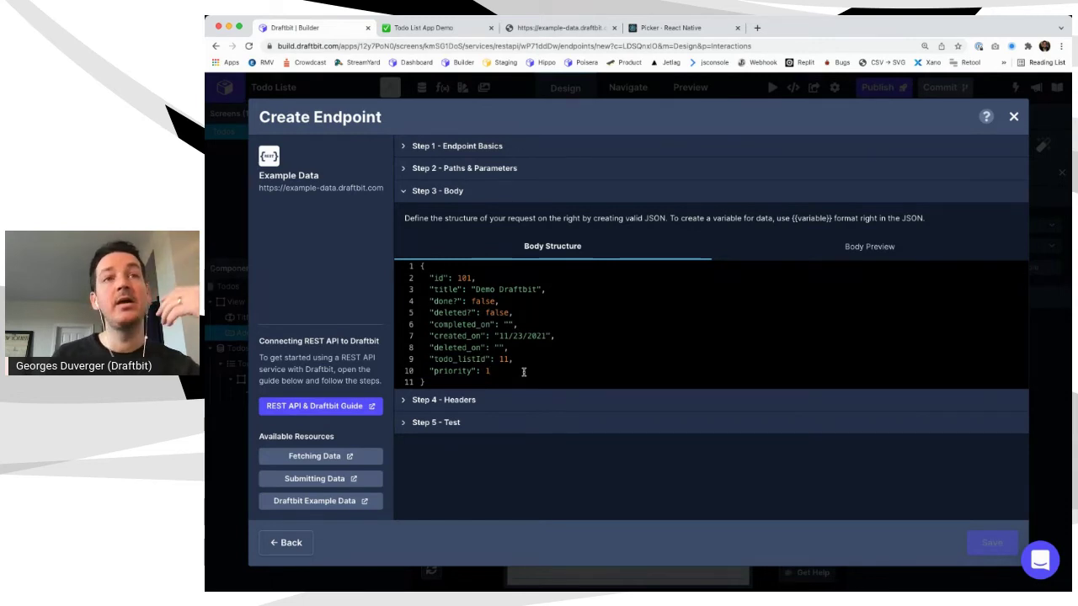
# Replace the title's value in the request body with the variable {{title}}
pyautogui.click(470, 289)
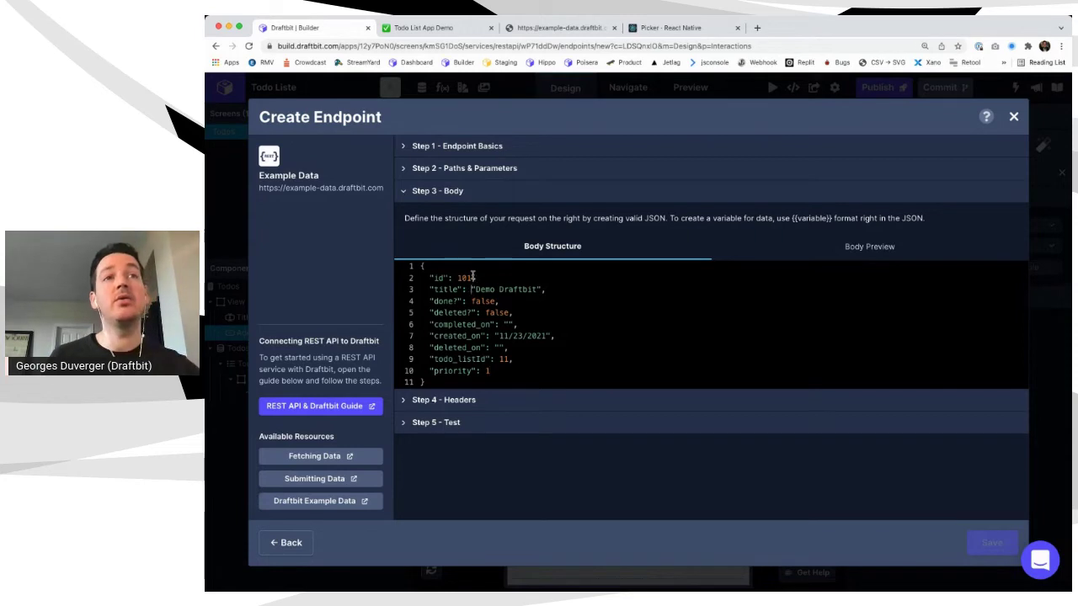
pyautogui.press('shift+super+Right')
pyautogui.hotkey('shift', 'Left')
pyautogui.press('BackSpace')
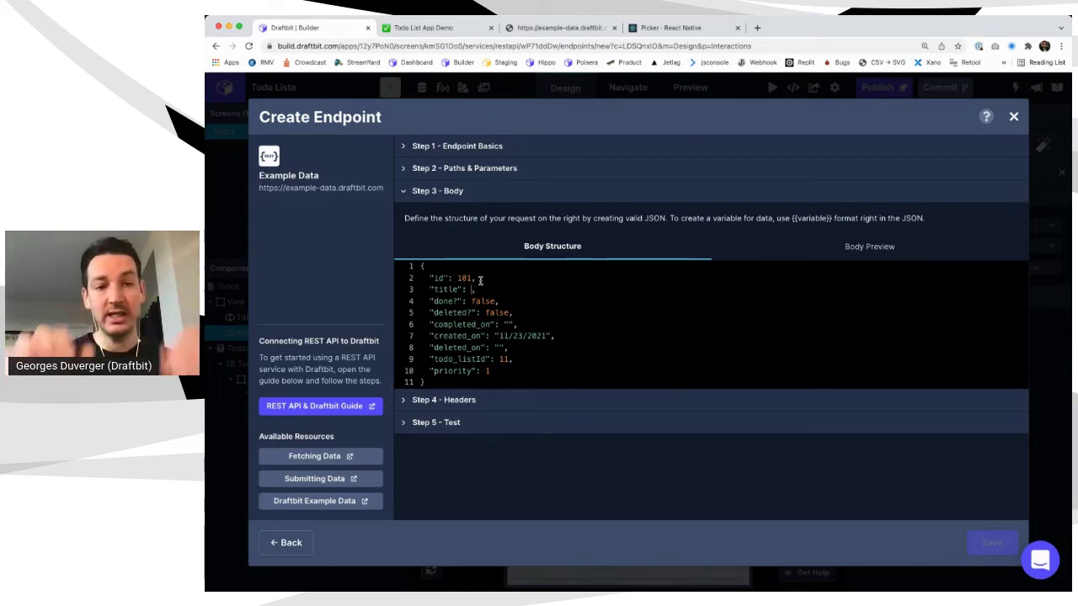
pyautogui.write('{{title}}')
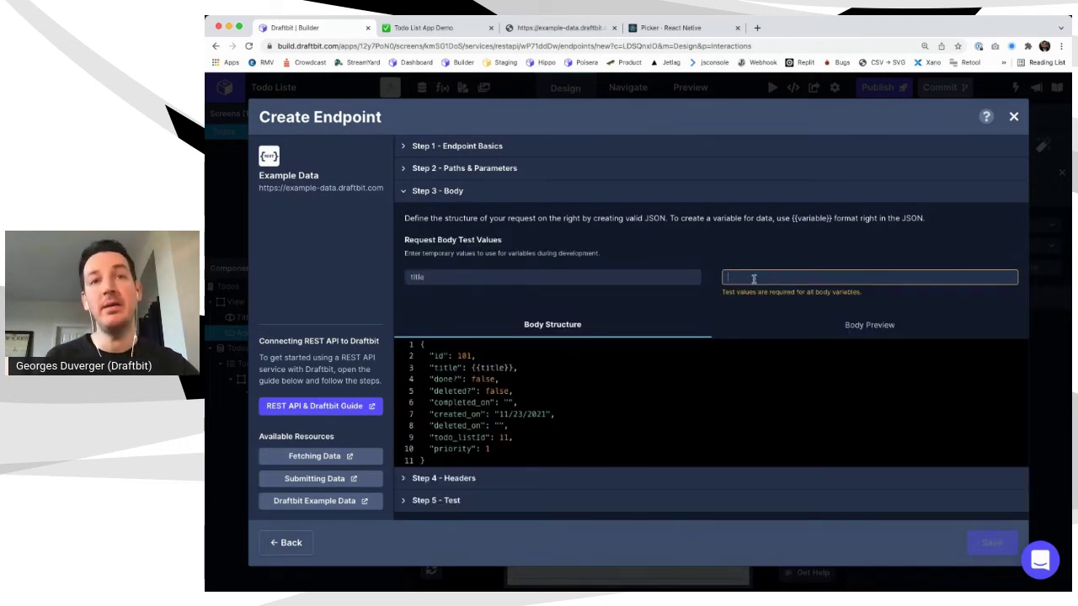
# Set the title variable's test value to "Dire bonjour a NCF"
pyautogui.write('Test')
pyautogui.press('super+a')
pyautogui.write('Dire bonjou')
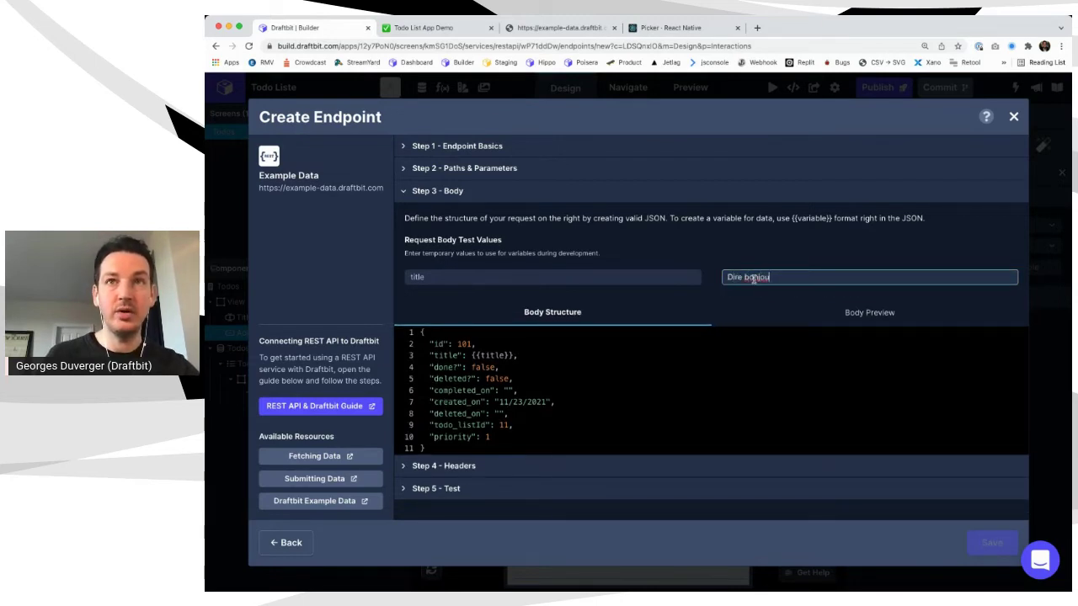
pyautogui.write('r a NCF')
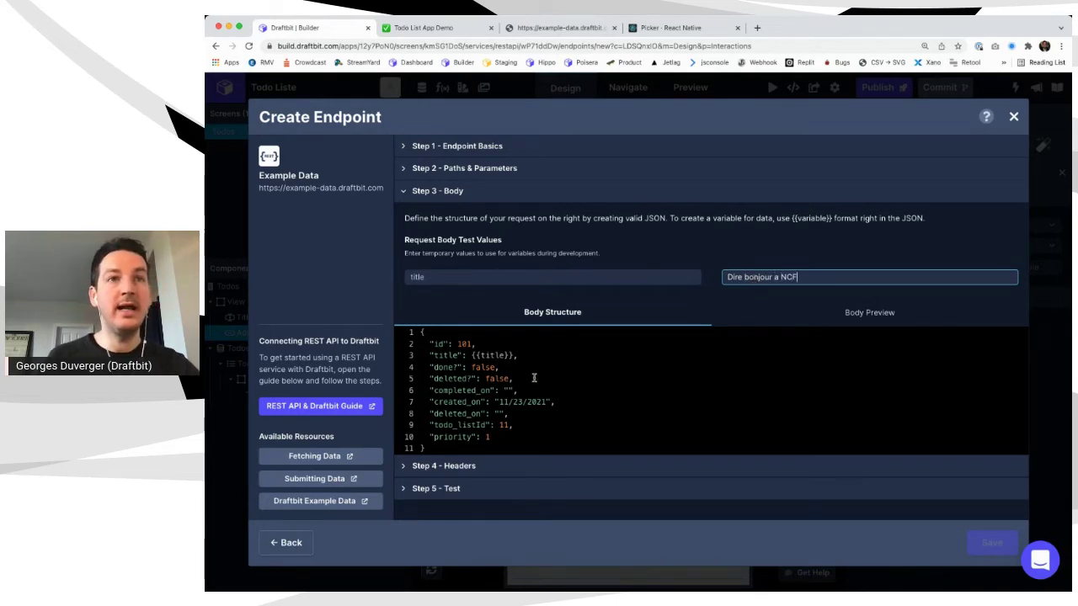
# Delete the id line from the request body
pyautogui.click(496, 345)
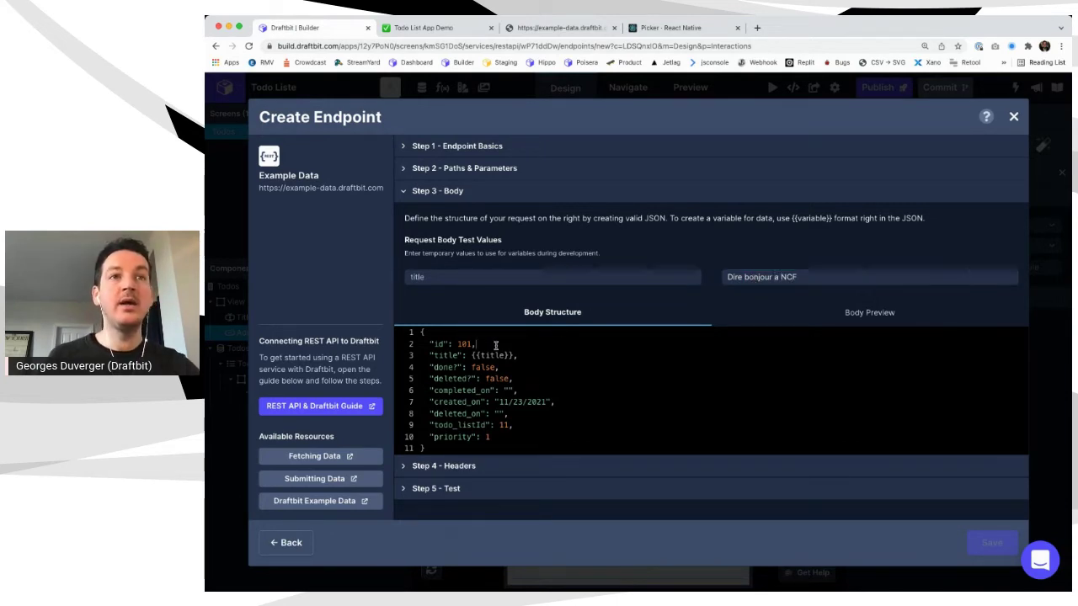
pyautogui.hotkey('shift', 'Home')
pyautogui.press('BackSpace')
pyautogui.press('BackSpace')
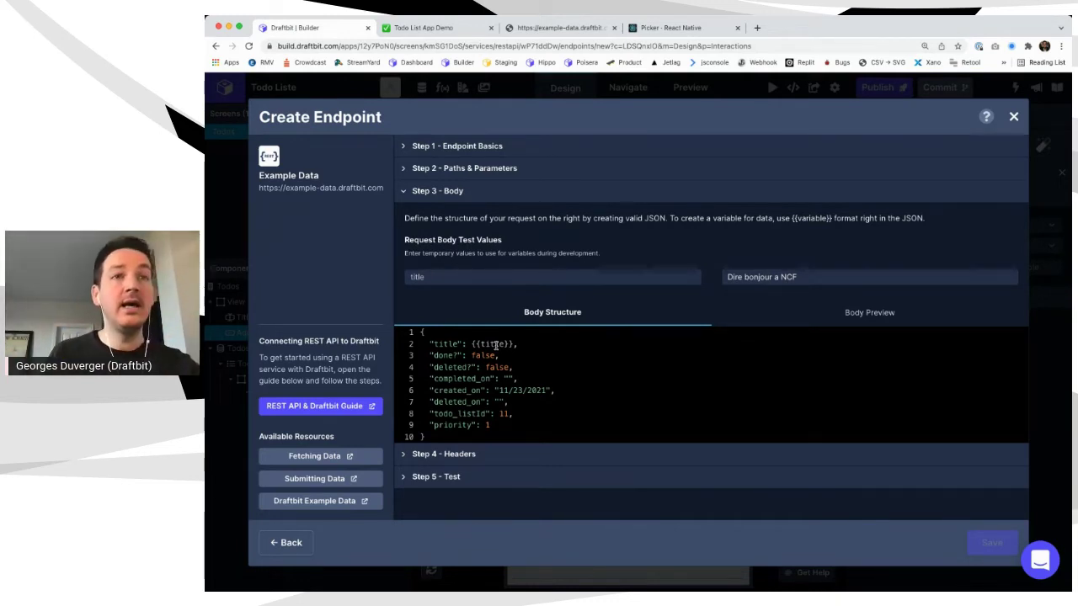
# Change the created_on date in the request body to 11/24/2021
pyautogui.hotkey('alt', 'Right')
pyautogui.hotkey('alt', 'Right')
pyautogui.hotkey('alt', 'Right')
pyautogui.hotkey('alt', 'Right')
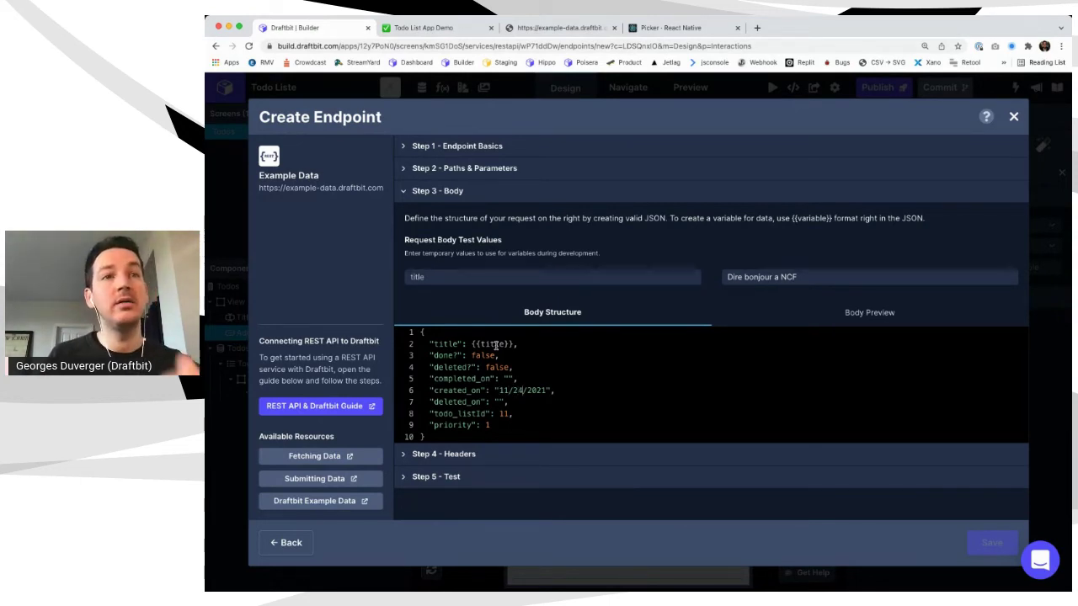
pyautogui.press('Down')
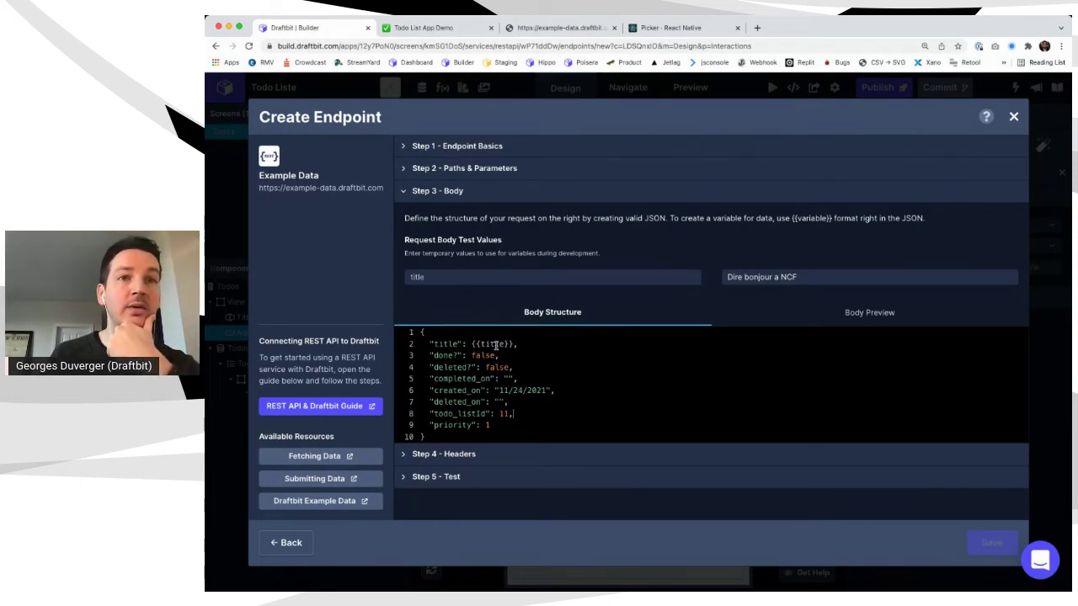
# Test the new todos endpoint with the finished request body, leaving the headers at their defaults
pyautogui.moveTo(511, 413); pyautogui.dragTo(406, 412)
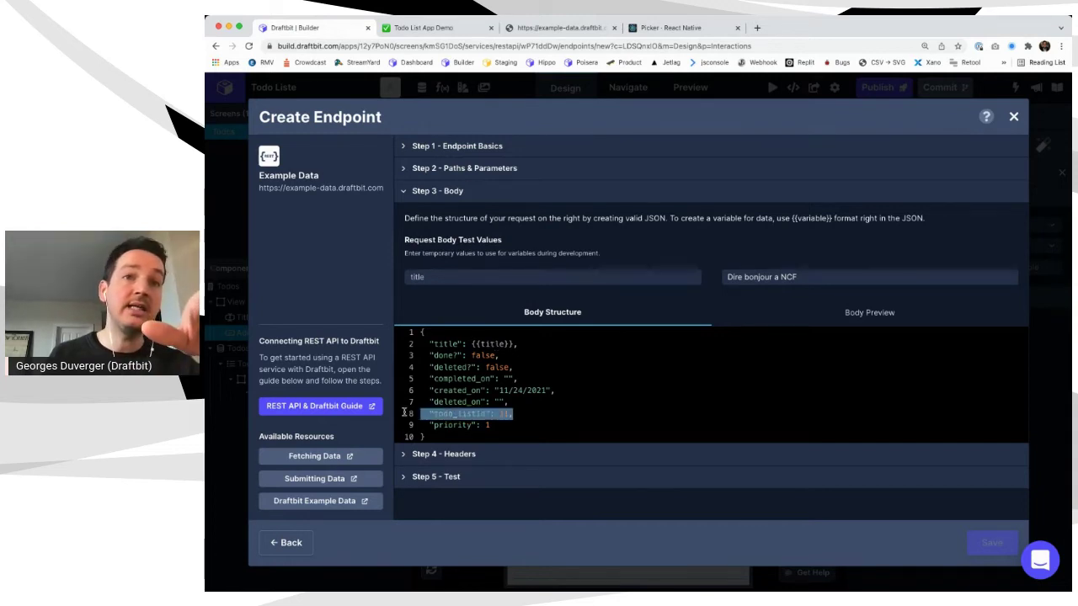
pyautogui.click(487, 424)
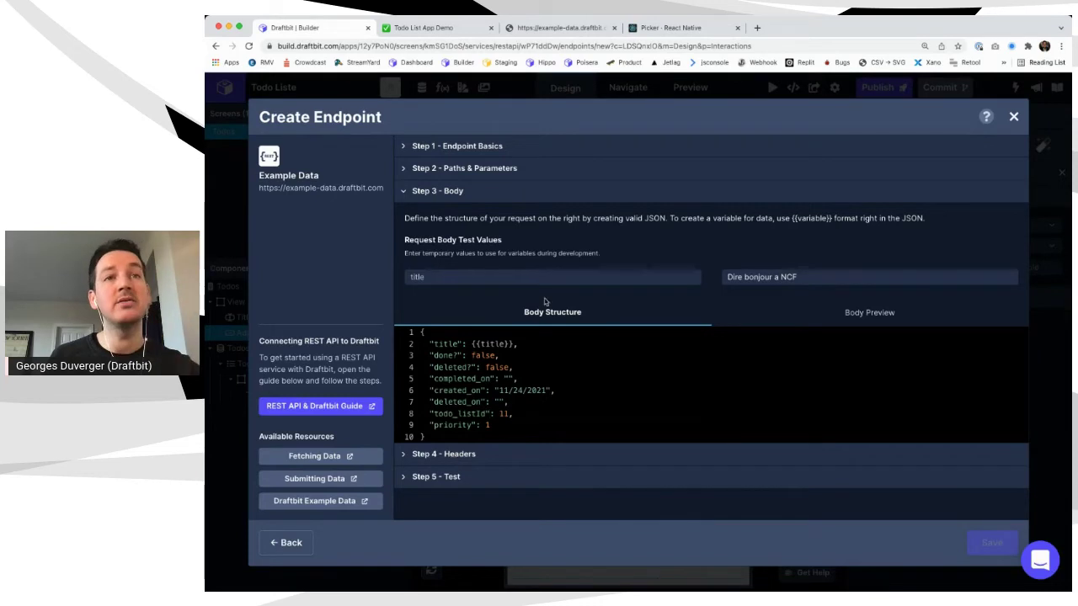
pyautogui.click(443, 455)
pyautogui.click(481, 344)
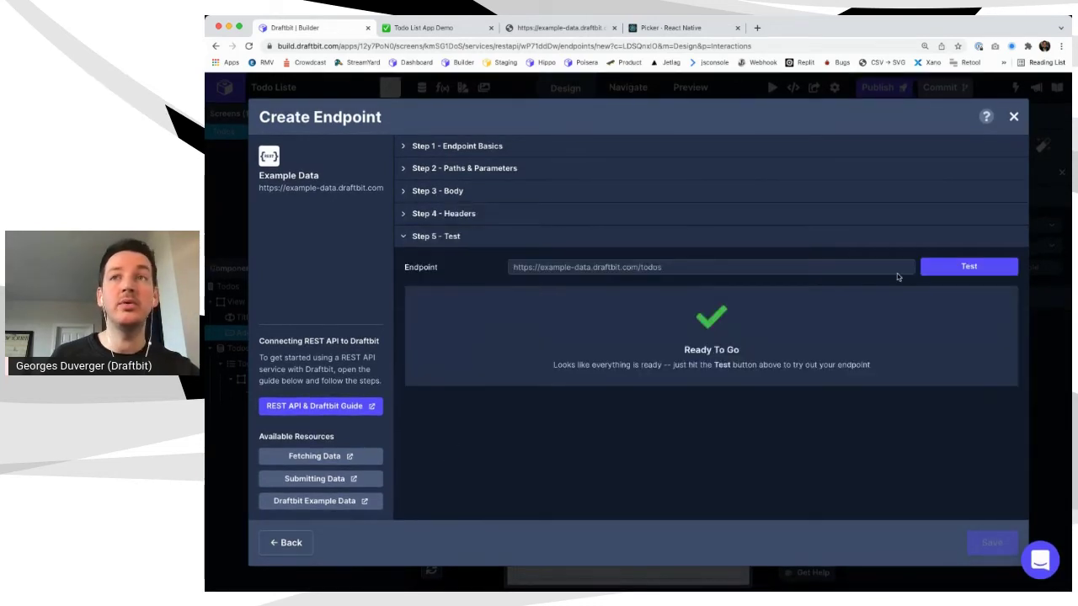
pyautogui.click(957, 267)
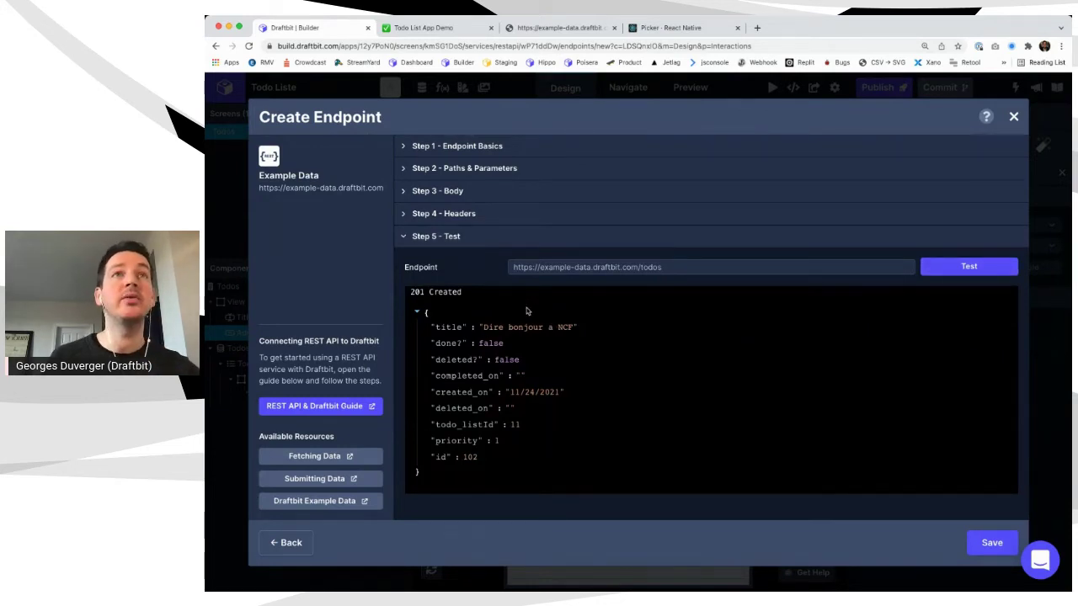
# Reload the example-data JSON page for list 11 and check the title and id of the newest todo
pyautogui.hotkey('ctrl', 'Tab')
pyautogui.hotkey('ctrl', 'Tab')
pyautogui.press('super+r')
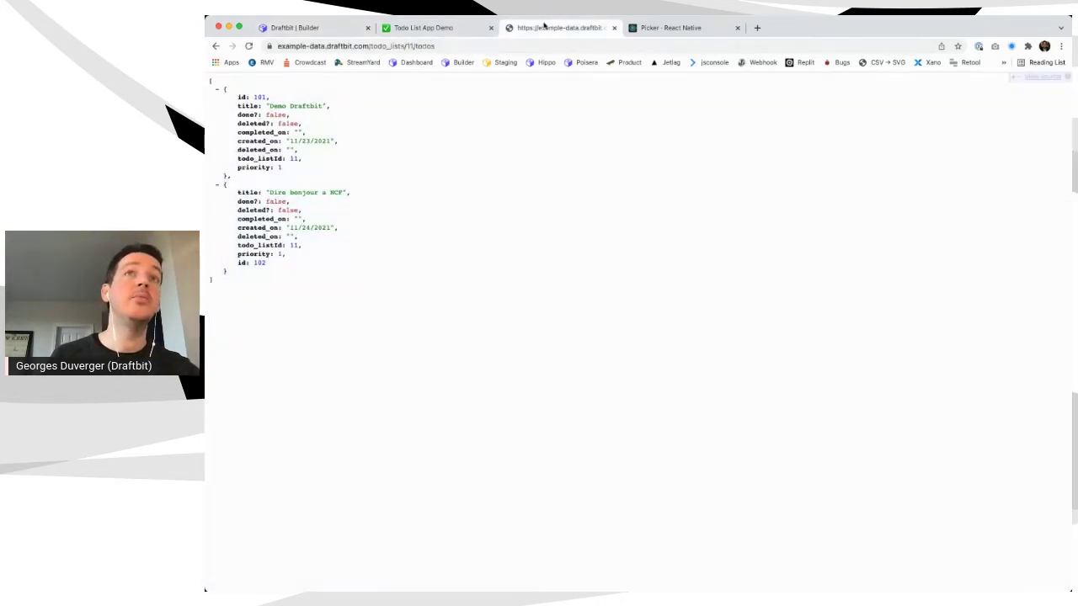
pyautogui.moveTo(268, 192); pyautogui.dragTo(343, 193)
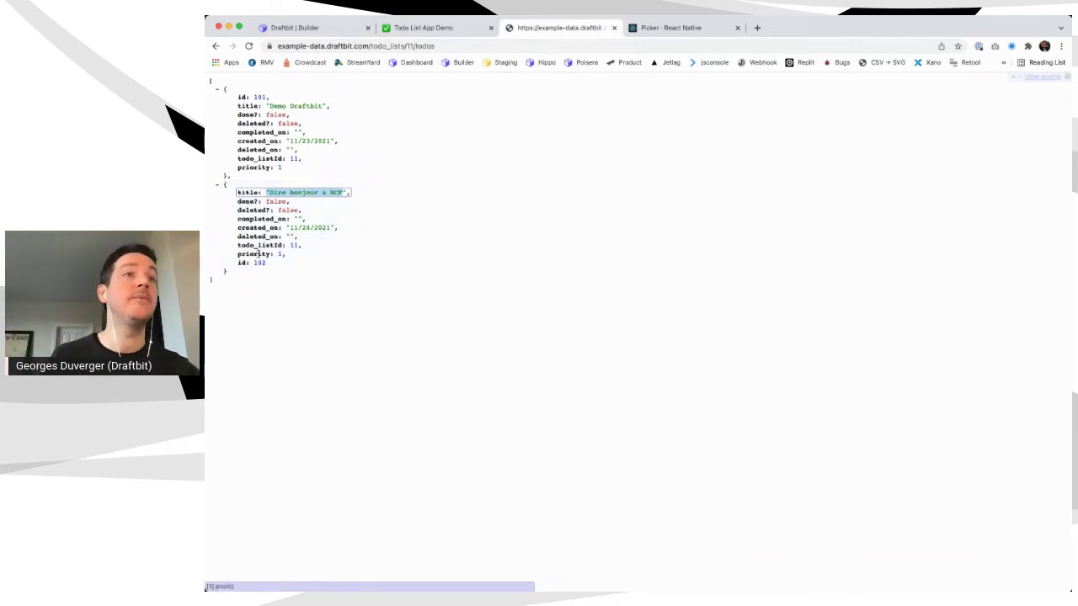
pyautogui.moveTo(238, 262); pyautogui.dragTo(267, 262)
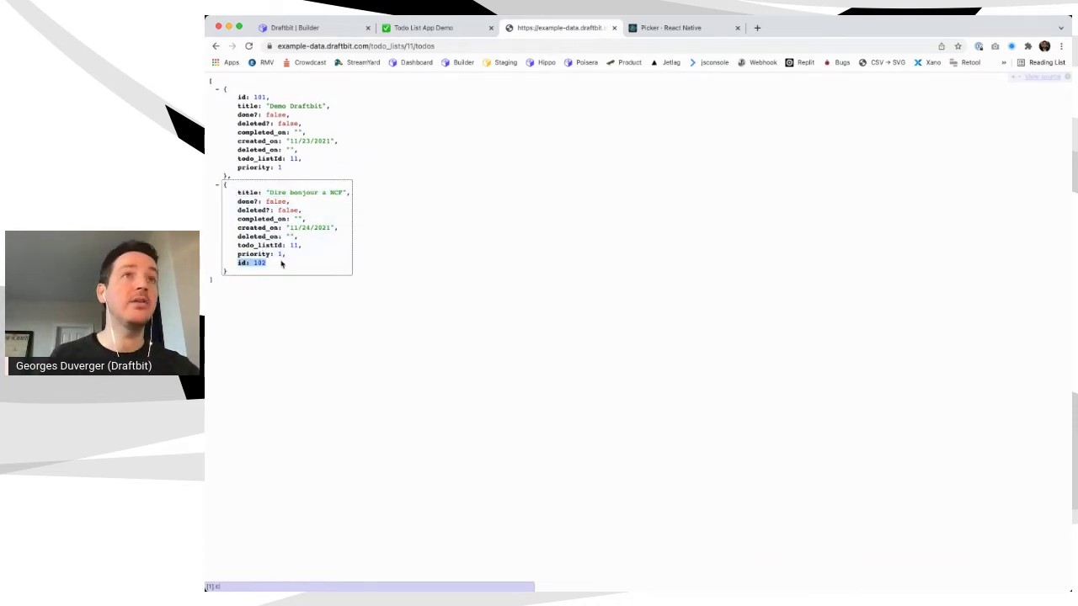
# Return to Draftbit and save the Create Todo endpoint
pyautogui.click(340, 28)
pyautogui.click(991, 542)
pyautogui.click(991, 542)
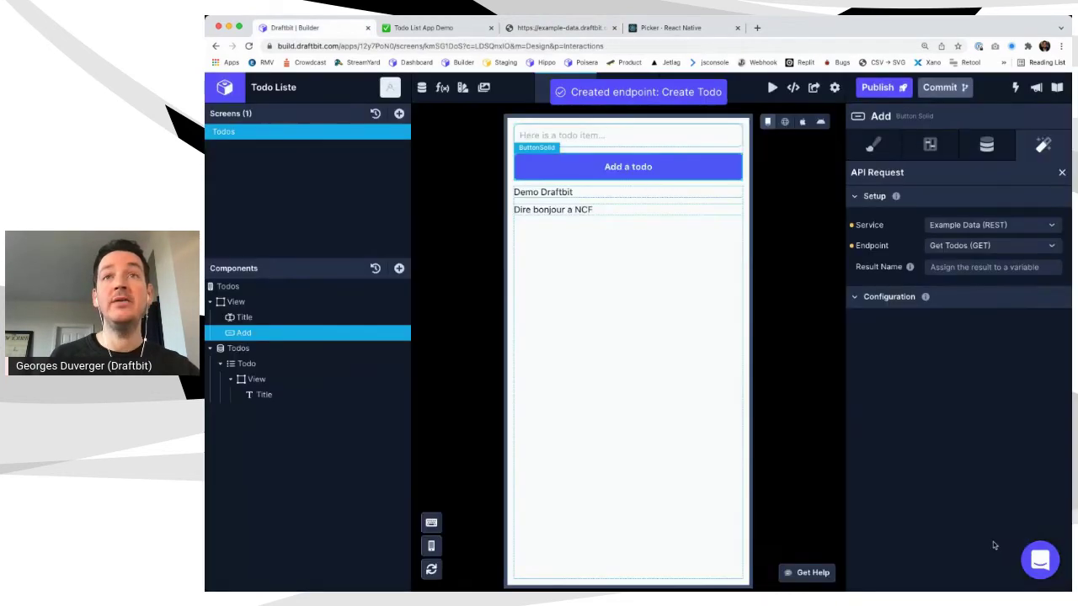
# Set the Add button's API request to the Create Todo (POST) endpoint and bind the body's title to titleValue
pyautogui.click(962, 246)
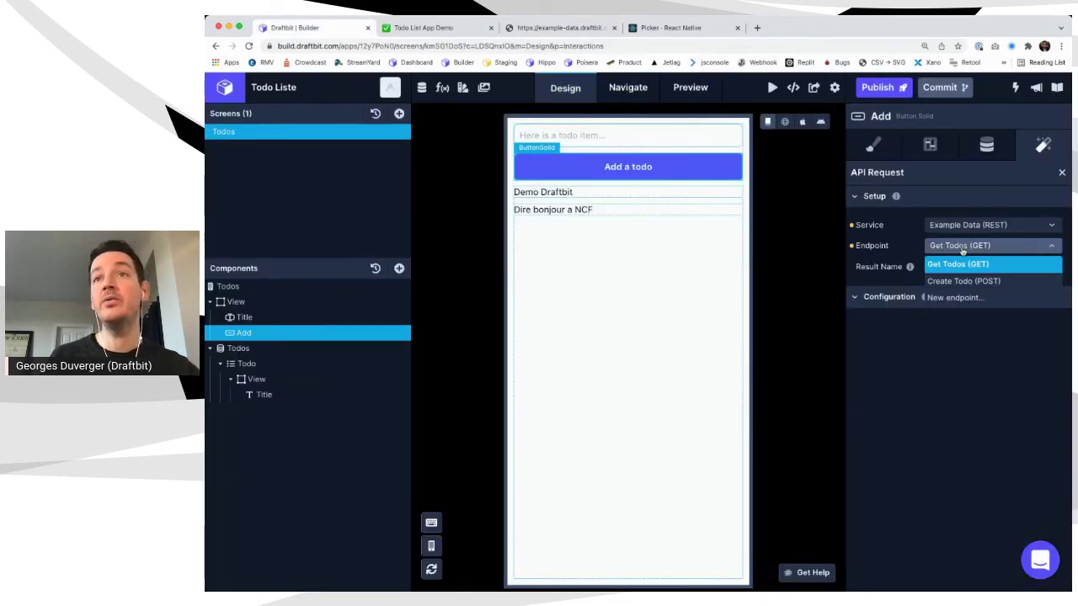
pyautogui.click(947, 297)
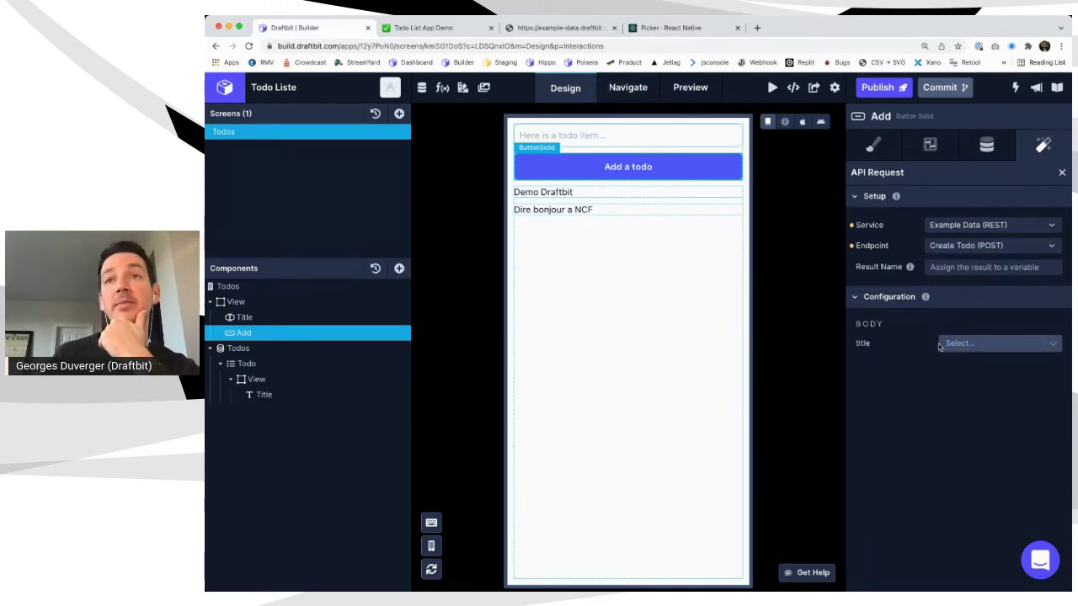
pyautogui.click(969, 347)
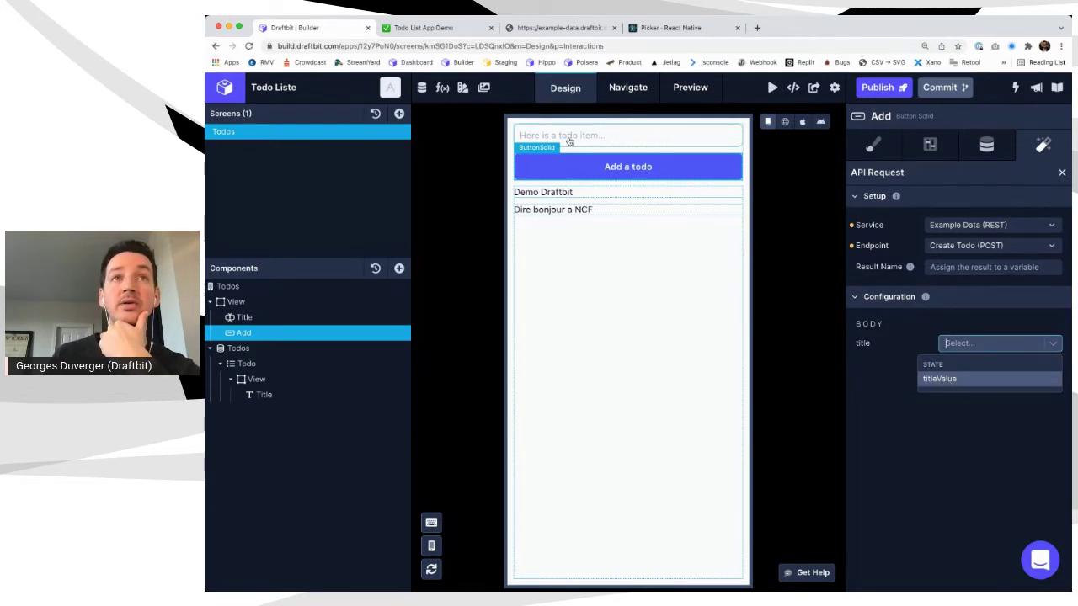
pyautogui.click(943, 381)
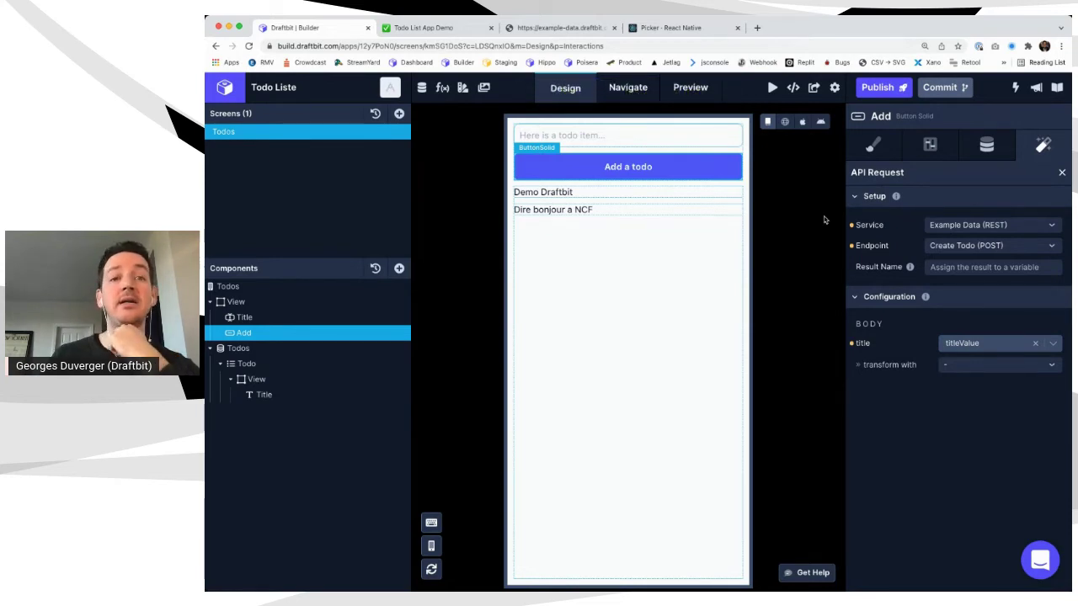
# In the live web view of the Todos screen, add a todo titled "Re-dire bonjour a NCF"
pyautogui.click(785, 123)
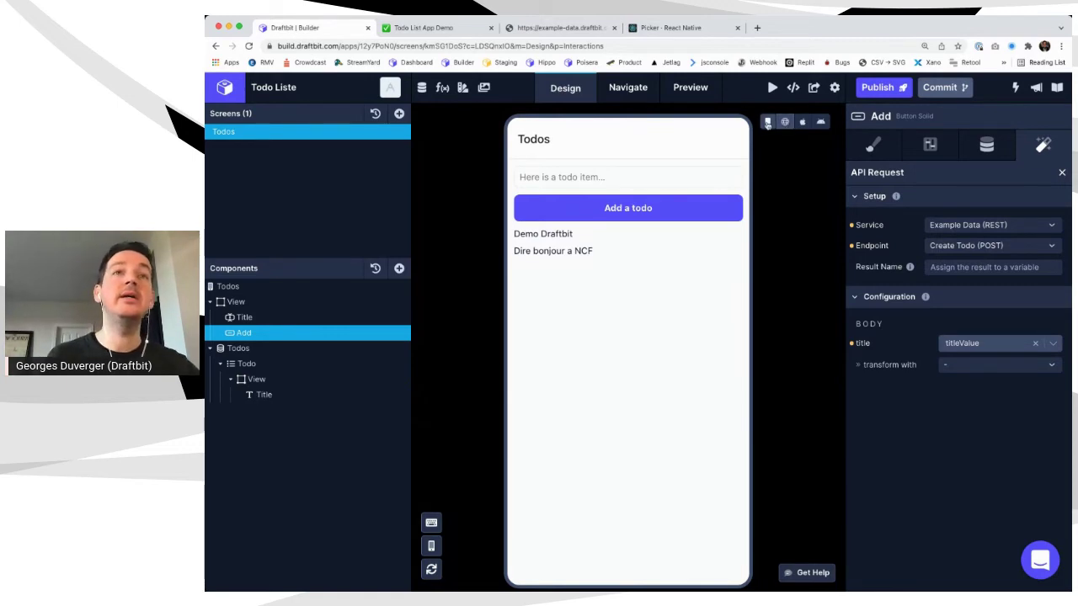
pyautogui.click(557, 178)
pyautogui.write('R')
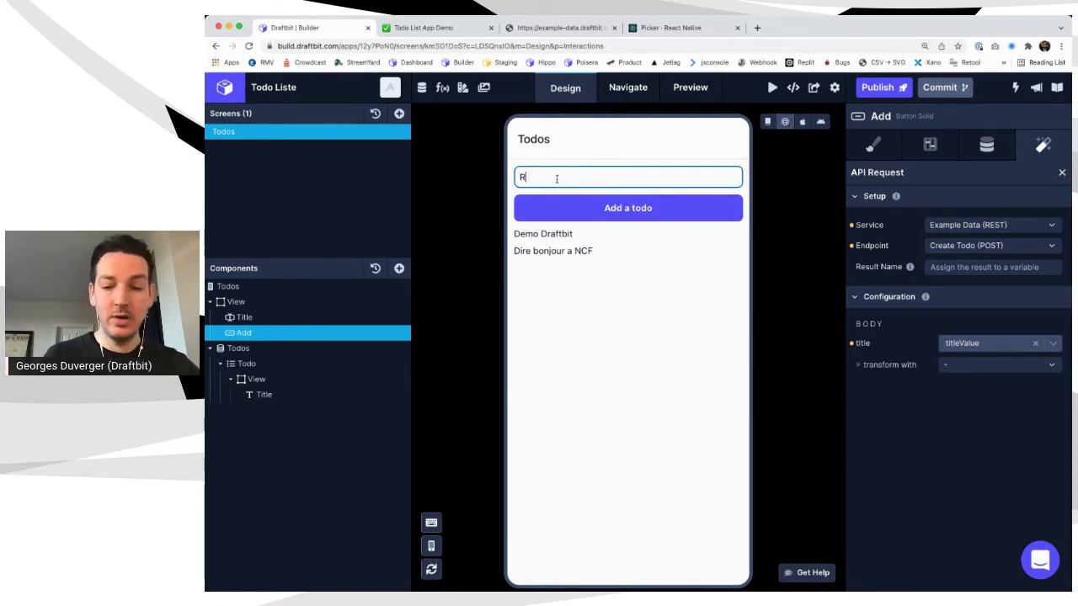
pyautogui.write('e-dire bonjour a NCF')
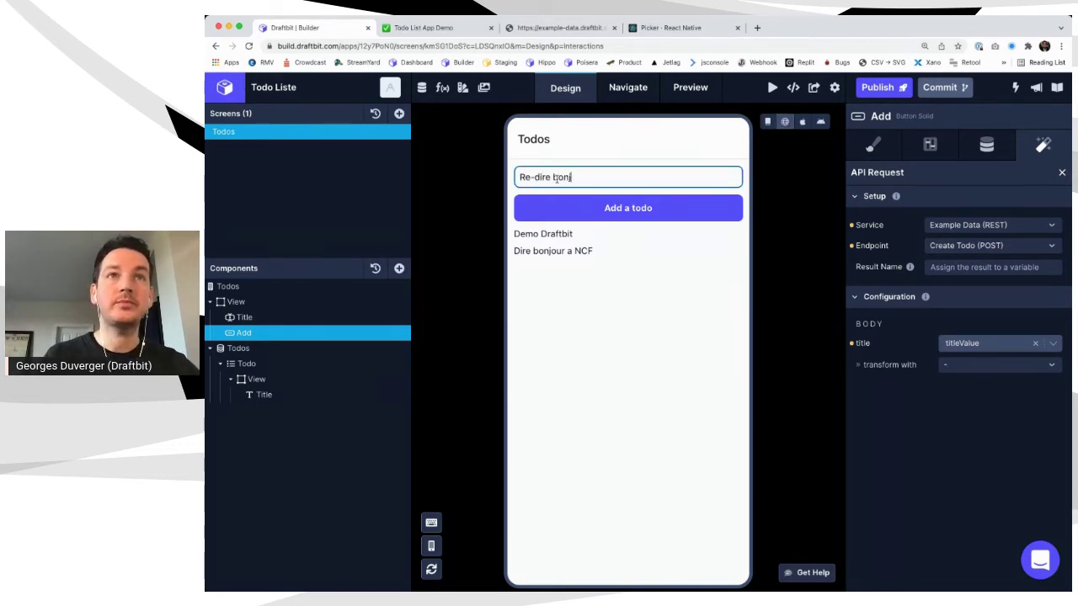
pyautogui.click(631, 215)
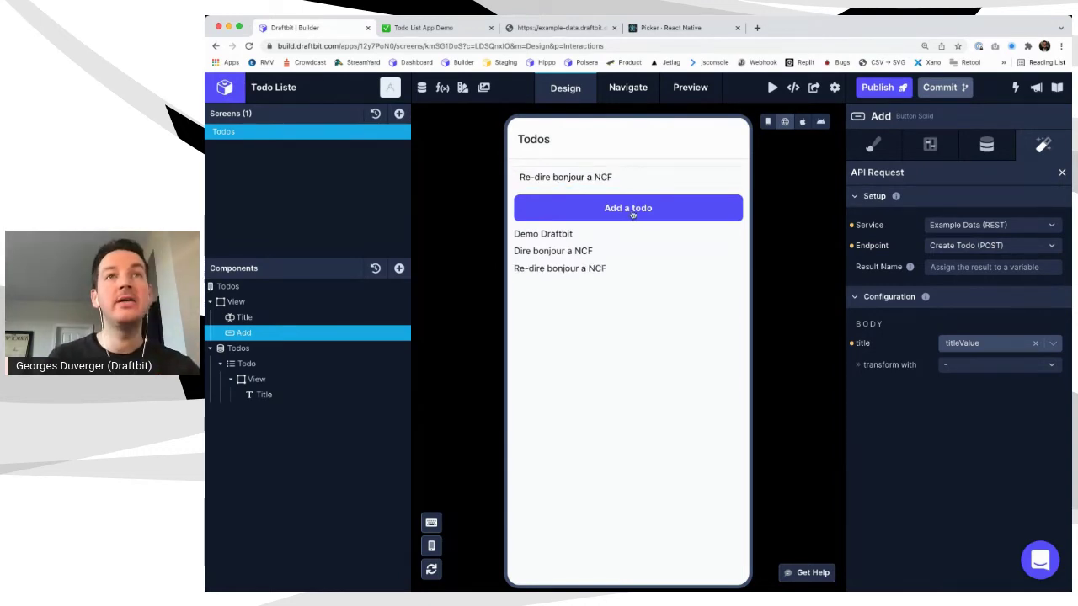
# Compare the newly added todo in the app with the reloaded JSON data for list 11, then return to Draftbit
pyautogui.moveTo(514, 269); pyautogui.dragTo(608, 272)
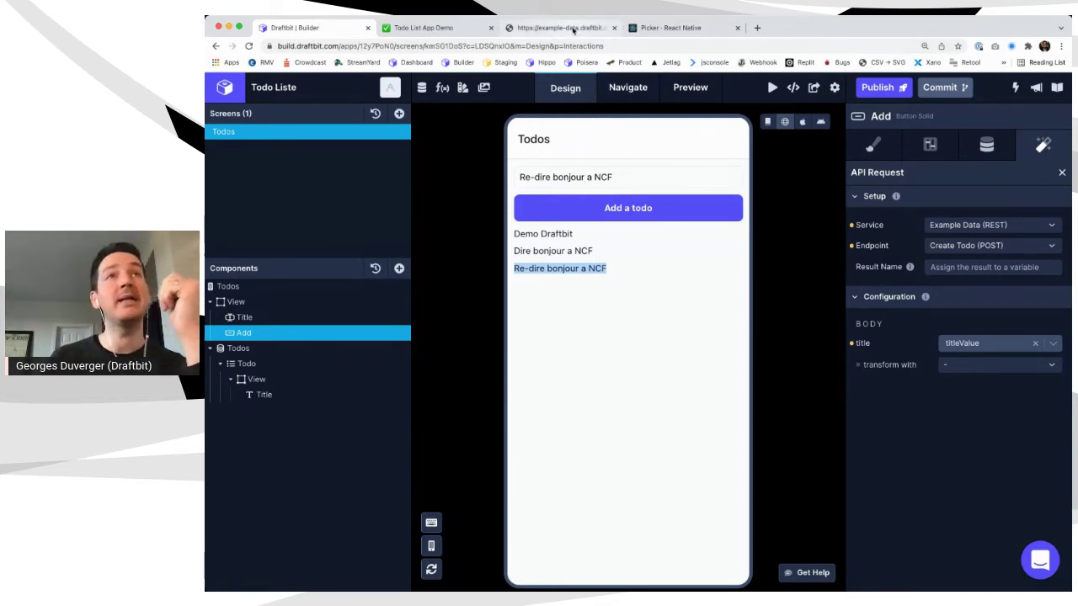
pyautogui.click(572, 29)
pyautogui.press('super+r')
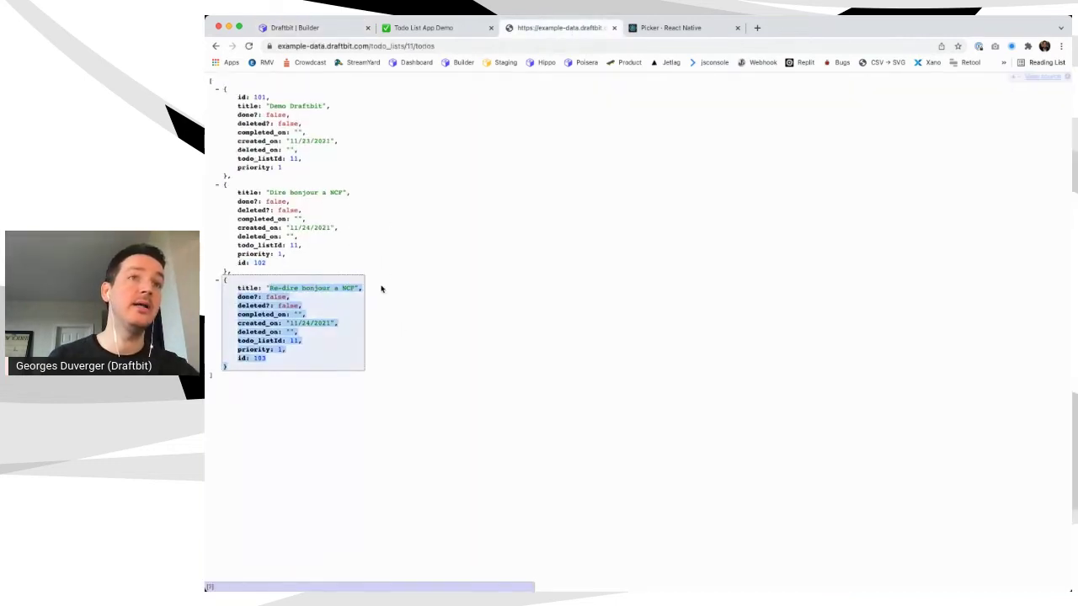
pyautogui.press('super+1')
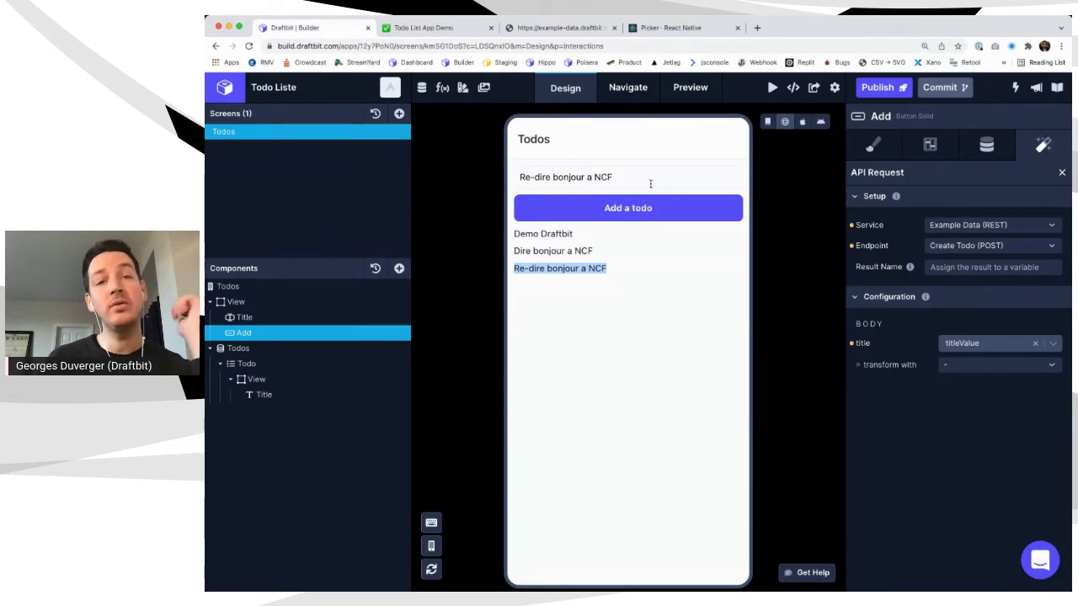
pyautogui.click(654, 265)
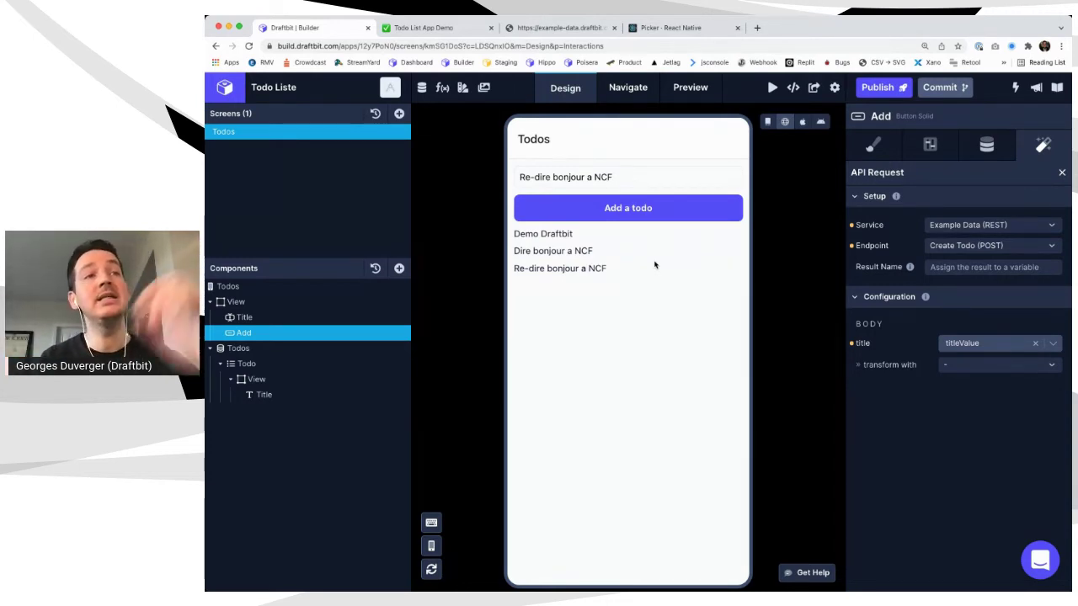
# Set the Root Navigator's header mode to None in the app's navigation settings
pyautogui.click(257, 380)
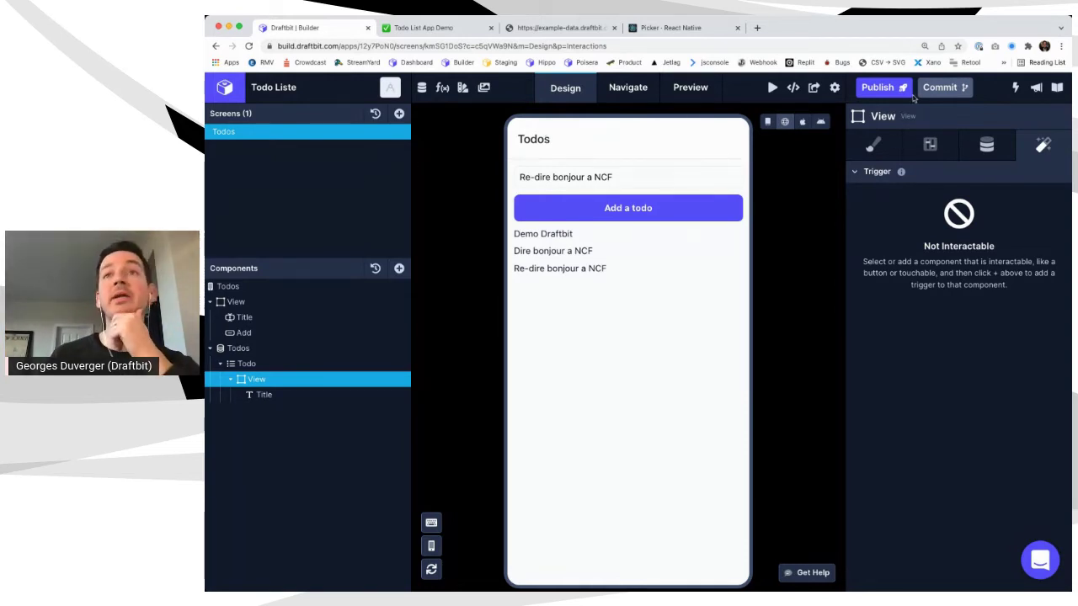
pyautogui.click(925, 151)
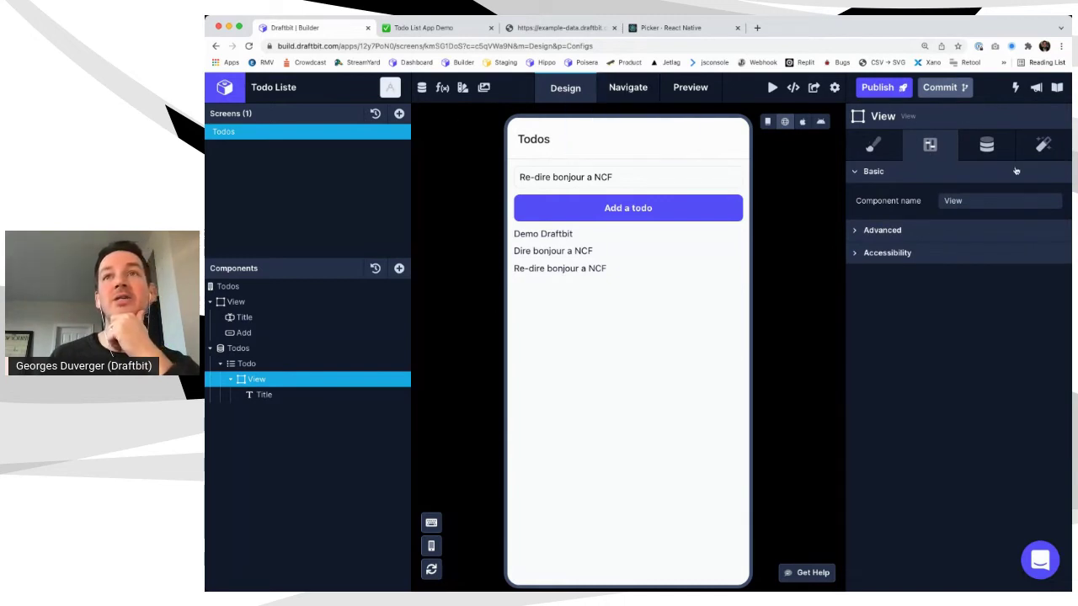
pyautogui.click(625, 87)
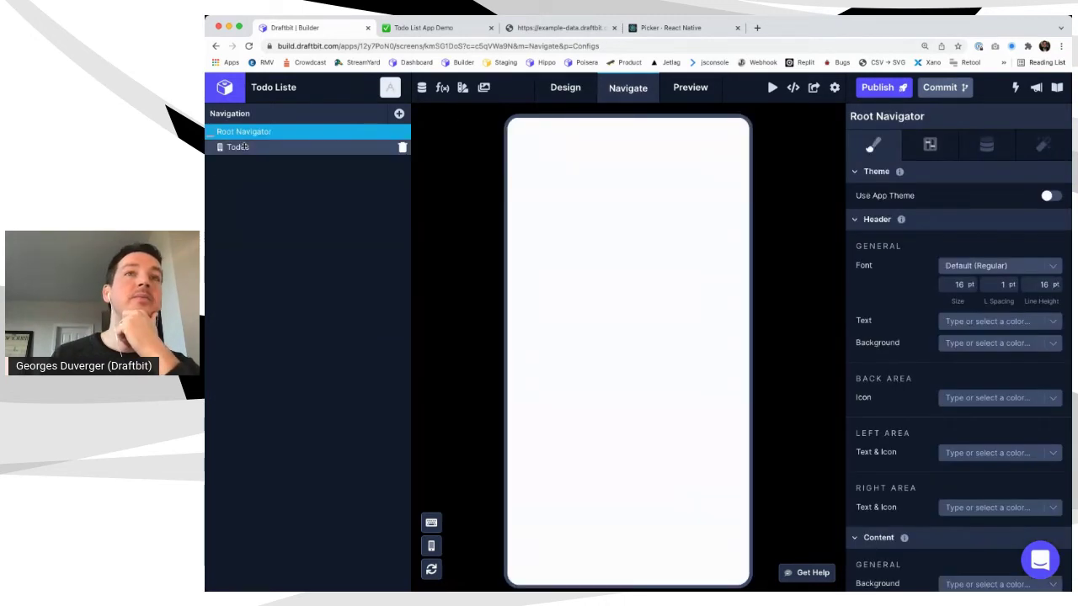
pyautogui.click(238, 147)
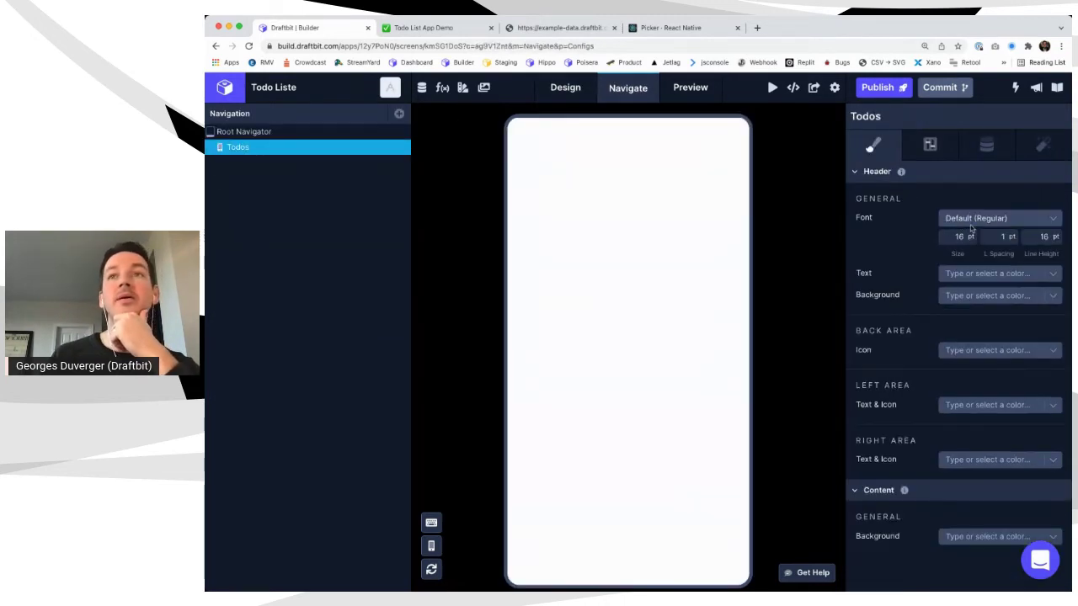
pyautogui.click(329, 132)
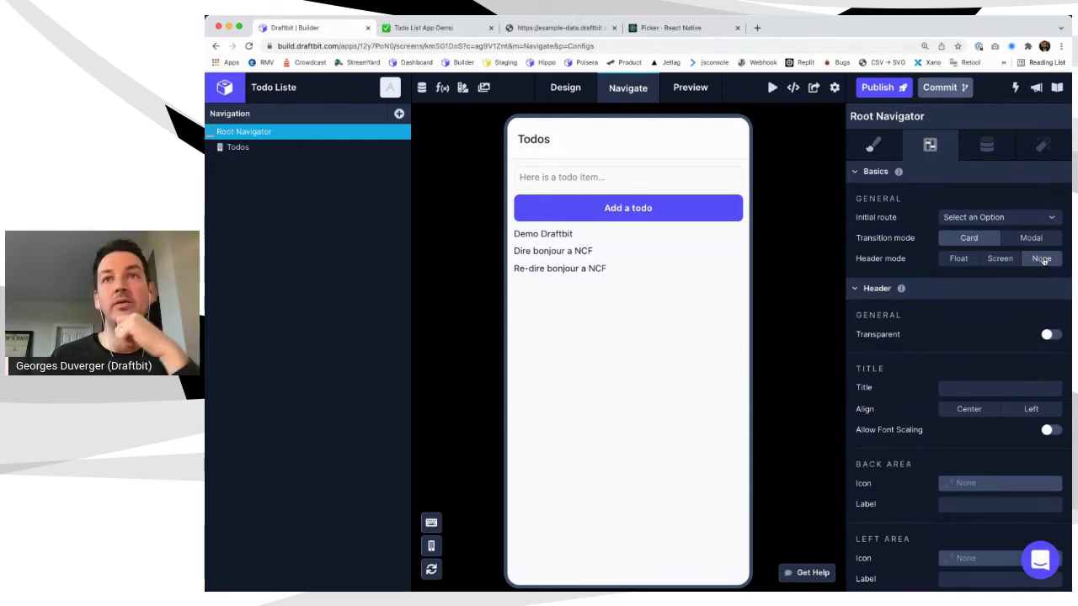
pyautogui.click(1042, 261)
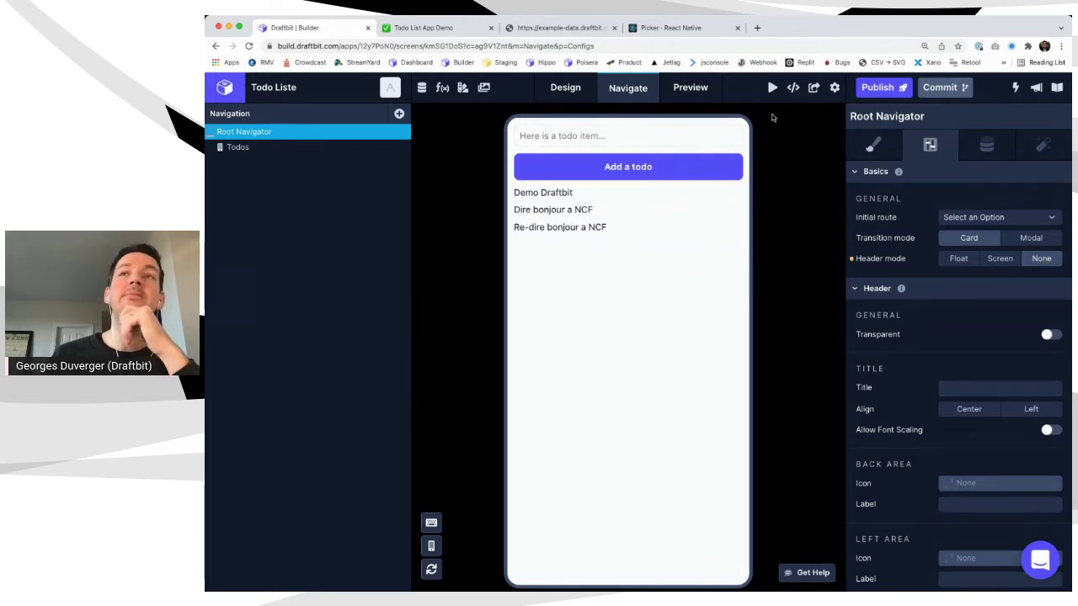
# Review the header configuration of the Todos screen and of the Root Navigator
pyautogui.click(239, 148)
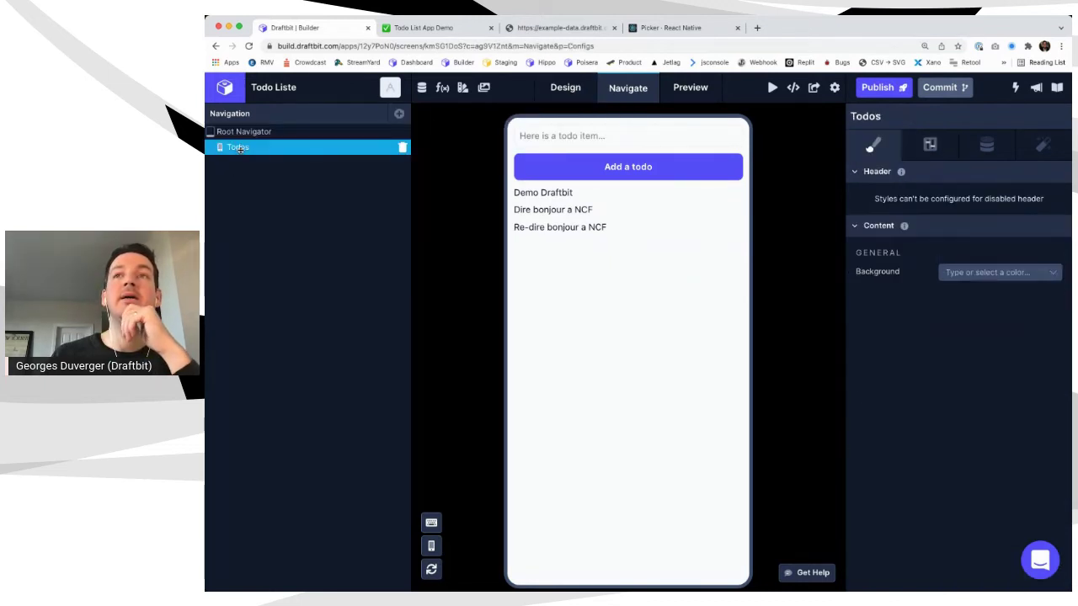
pyautogui.click(929, 145)
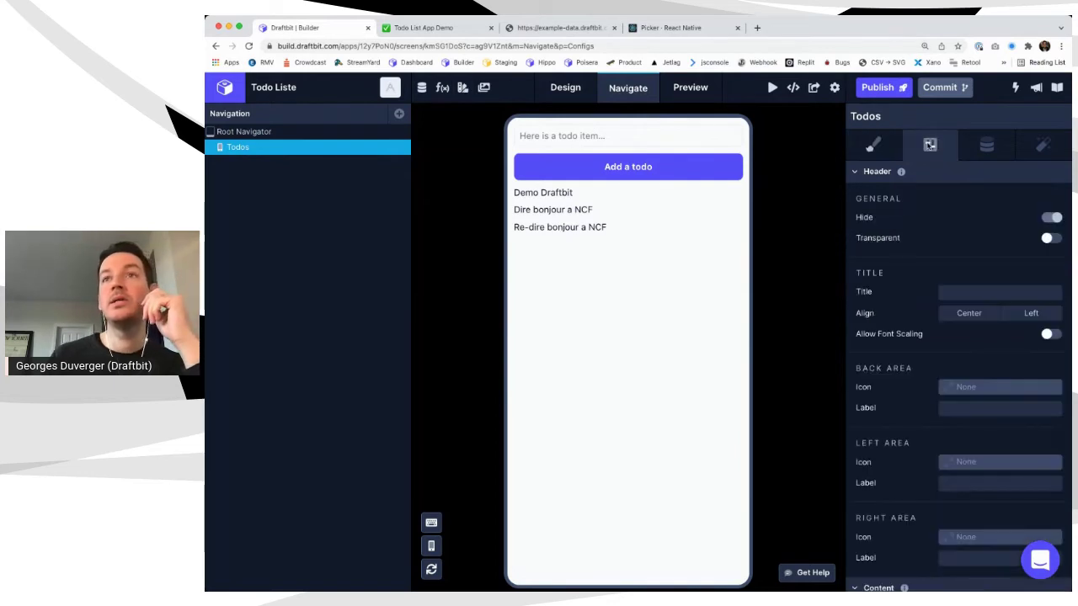
pyautogui.click(278, 136)
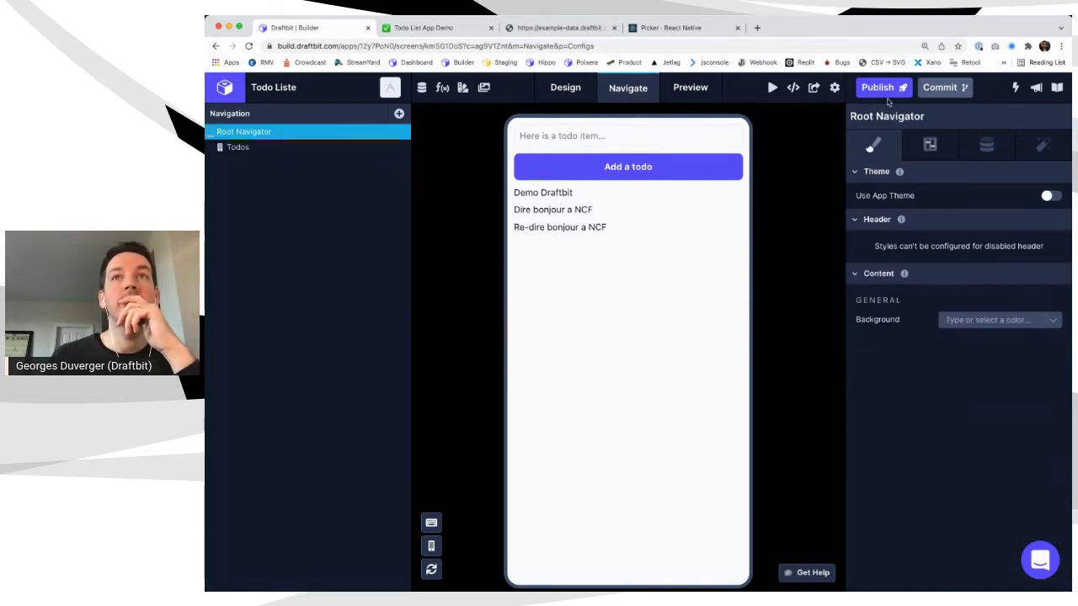
pyautogui.click(926, 145)
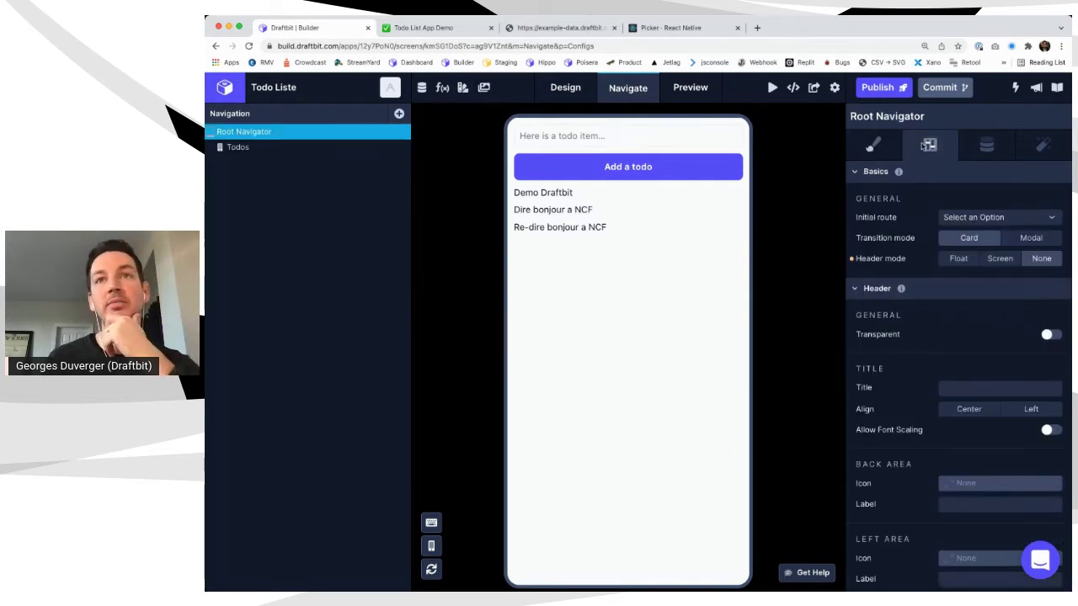
# Check the Todos screen's basic settings in the design view and preview the app on Android, iOS and Web
pyautogui.click(588, 84)
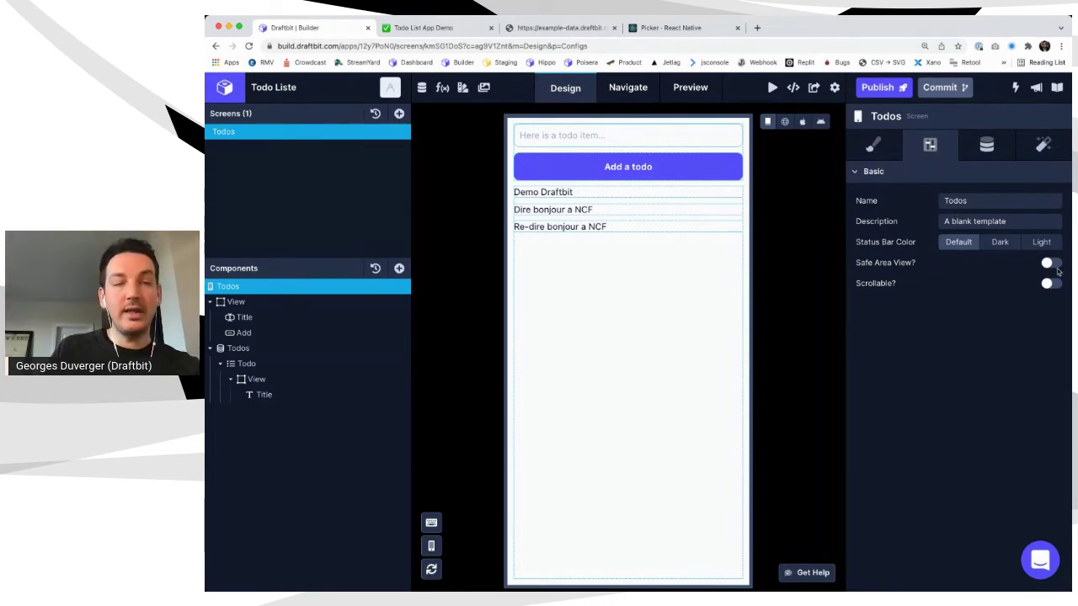
pyautogui.click(690, 87)
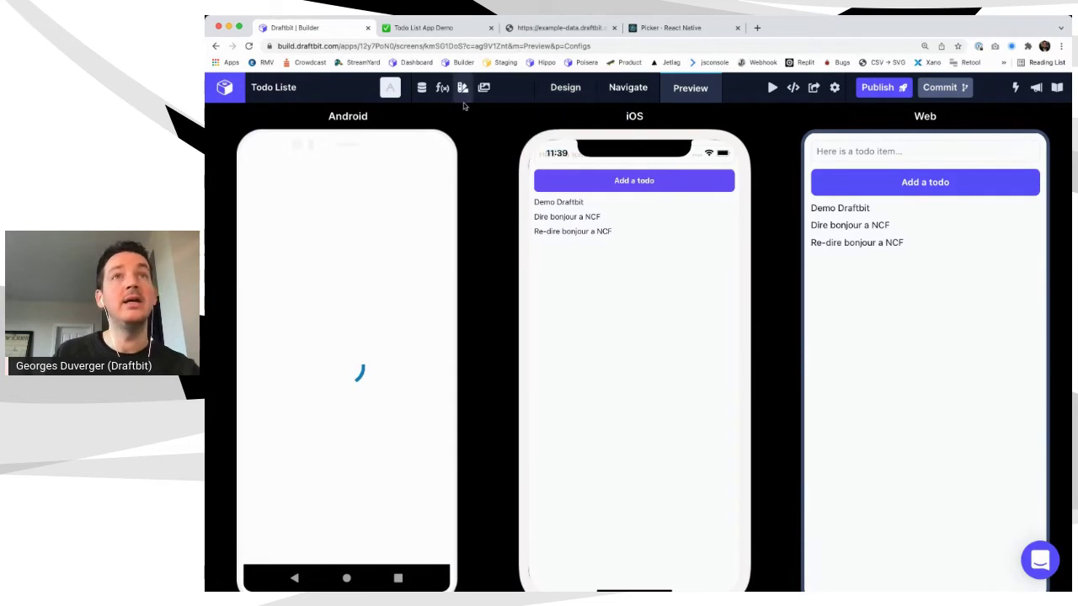
# Return to designing the Todos screen and enable its Safe Area View and Scrollable options
pyautogui.click(569, 94)
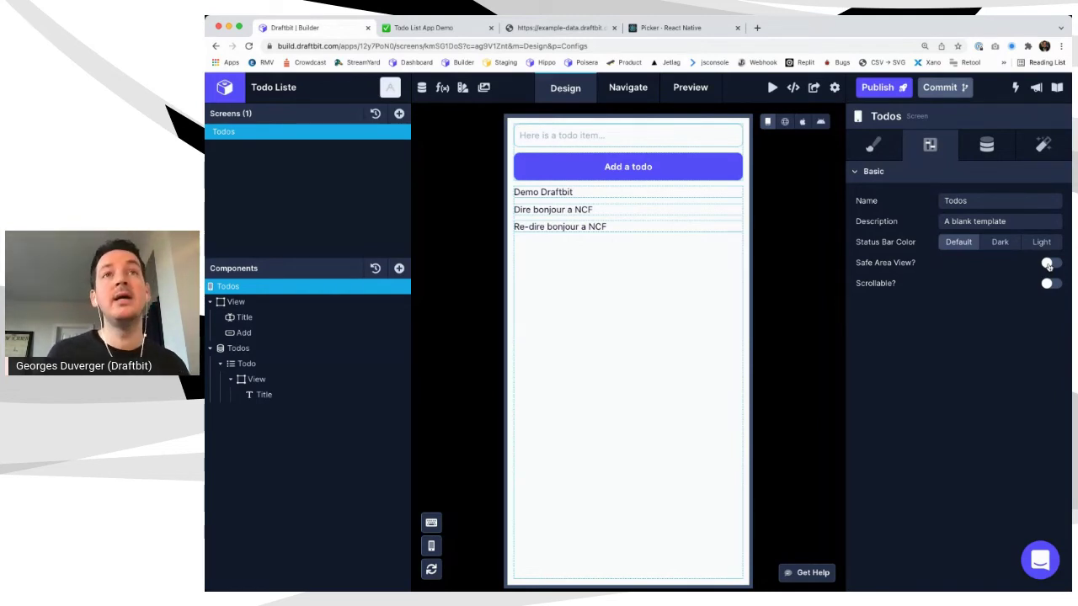
pyautogui.click(1048, 264)
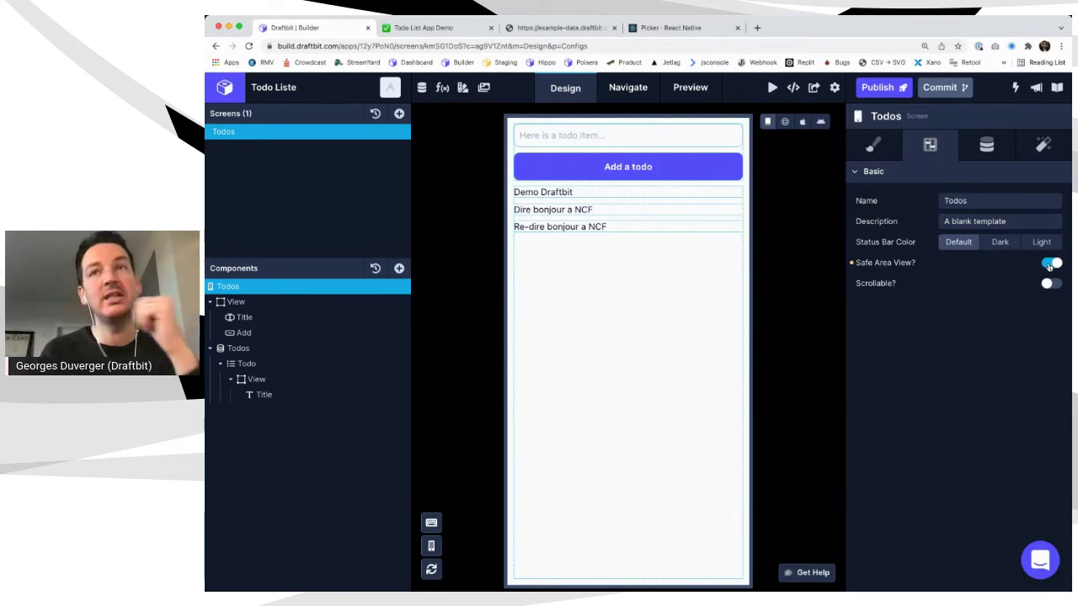
pyautogui.click(1050, 284)
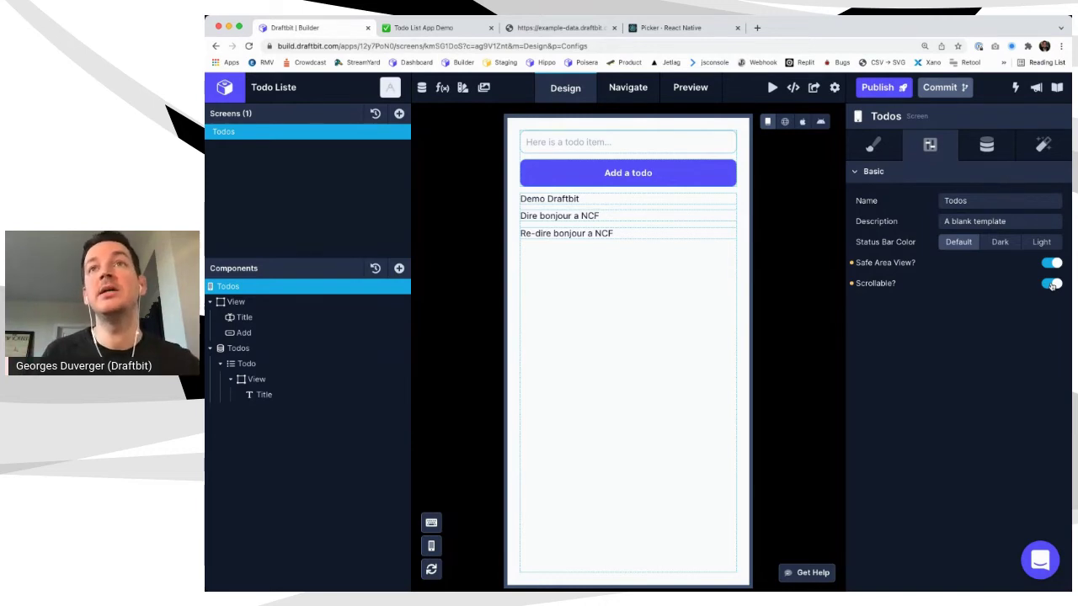
# Add a Checkbox component to the View inside the Todo list item and place it before the Title
pyautogui.click(877, 147)
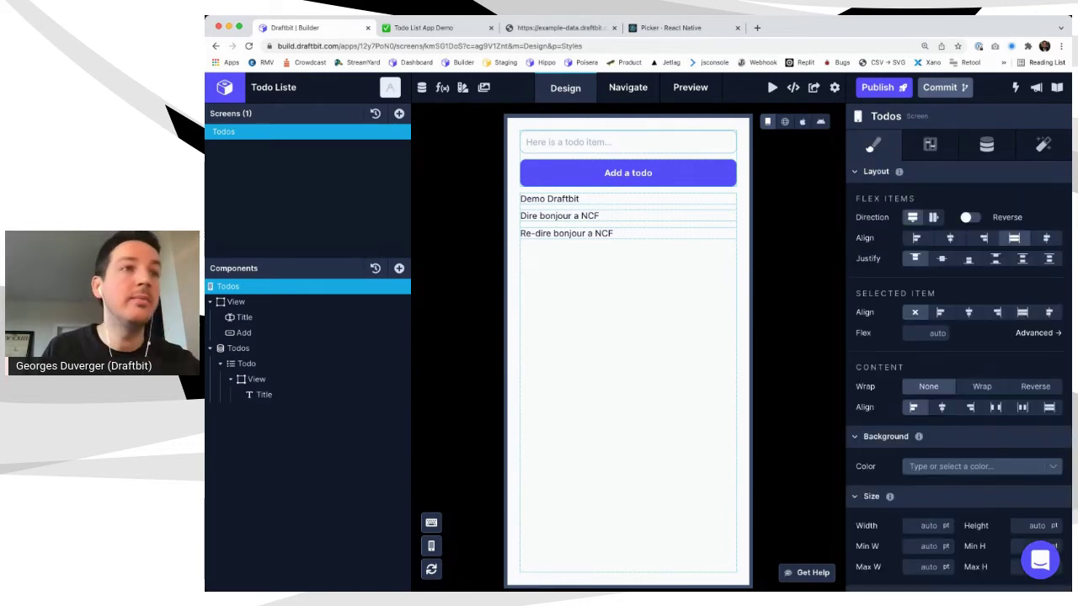
pyautogui.click(271, 381)
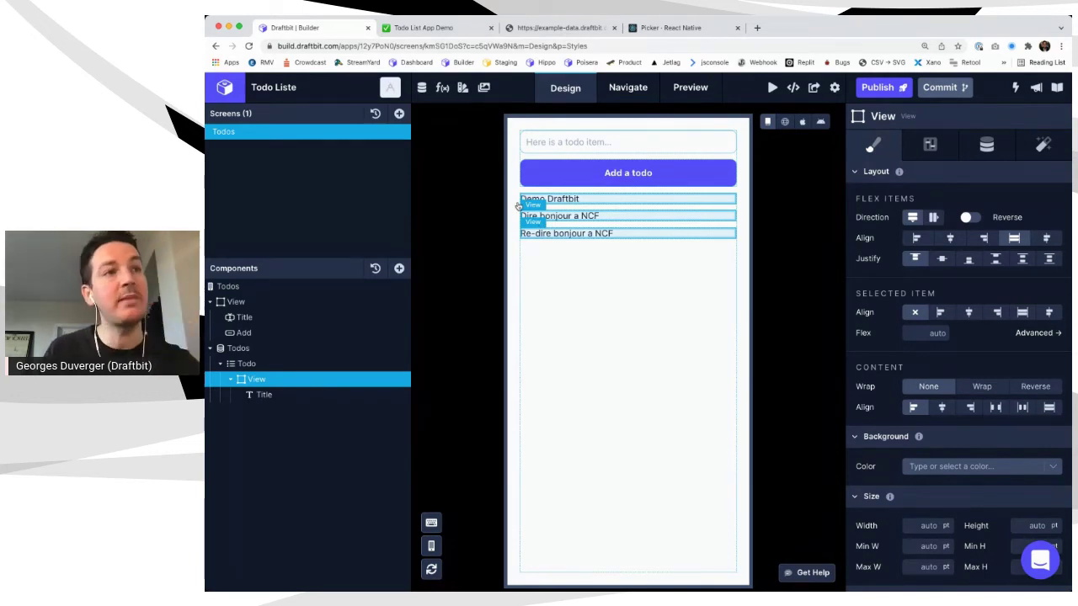
pyautogui.click(399, 268)
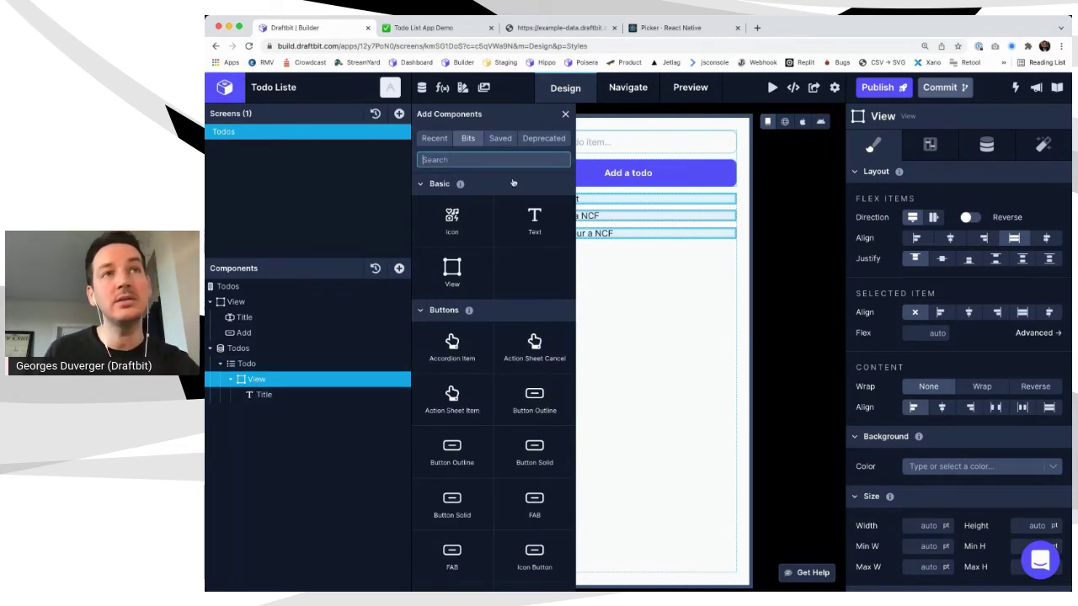
pyautogui.write('chec')
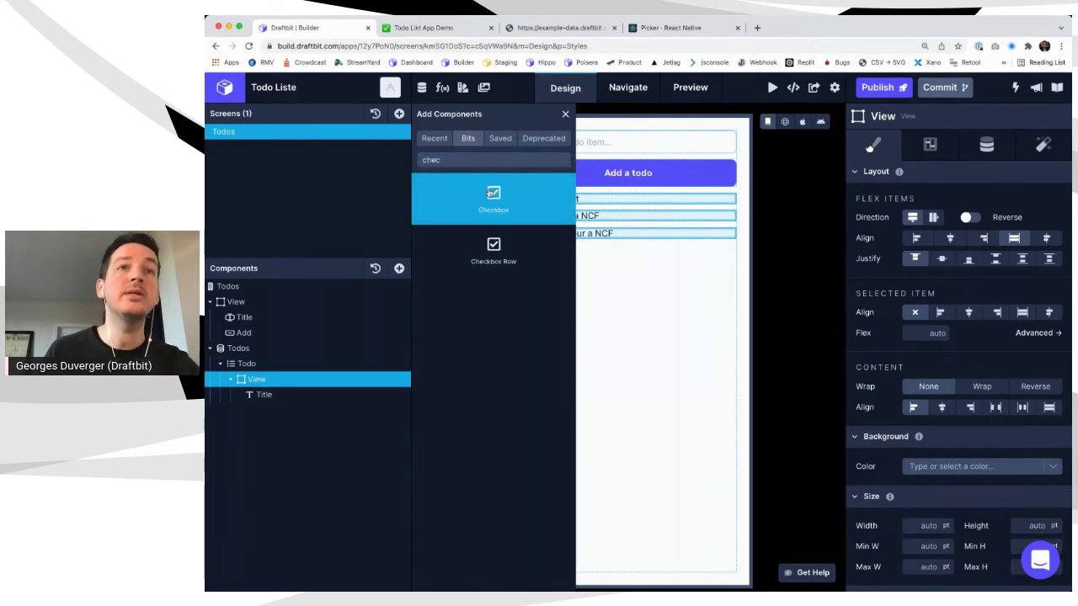
pyautogui.click(511, 183)
pyautogui.click(565, 114)
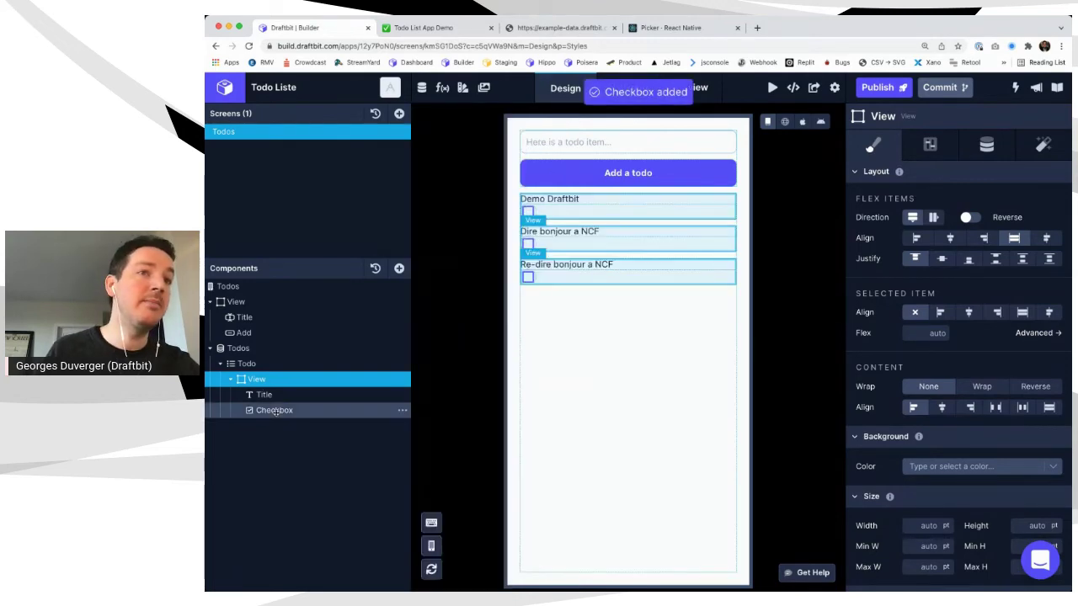
pyautogui.moveTo(276, 388); pyautogui.dragTo(271, 386)
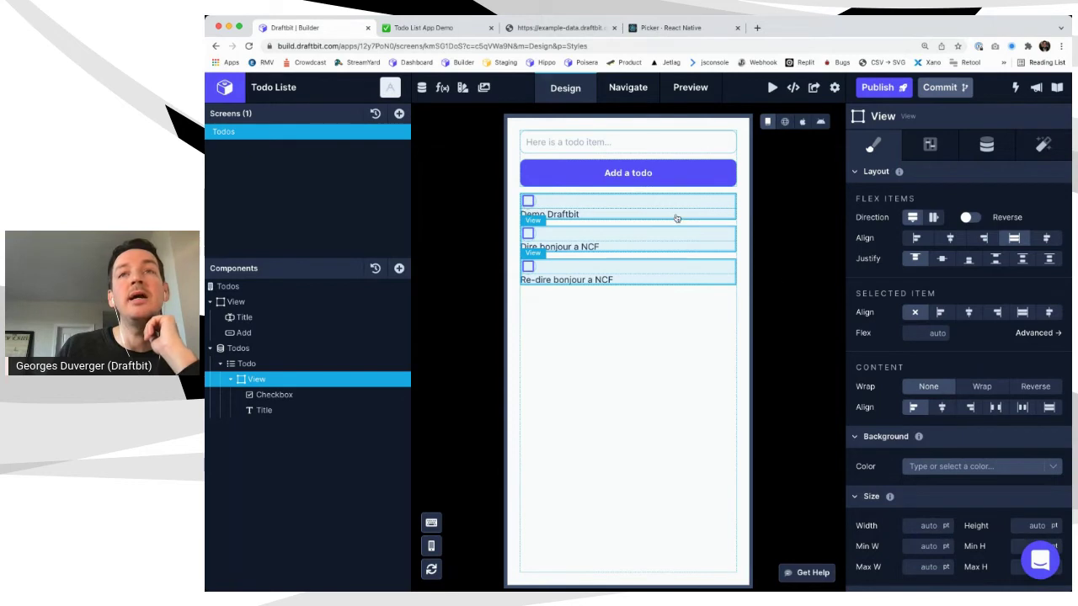
# Lay out the todo item's View in a row with its items aligned to the centre
pyautogui.click(935, 217)
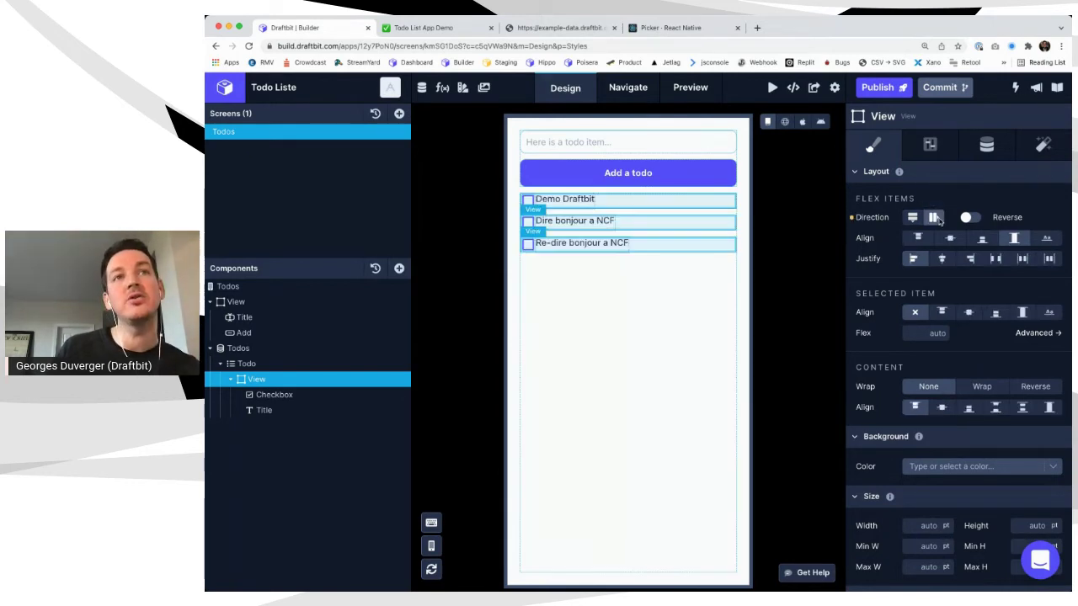
pyautogui.click(950, 239)
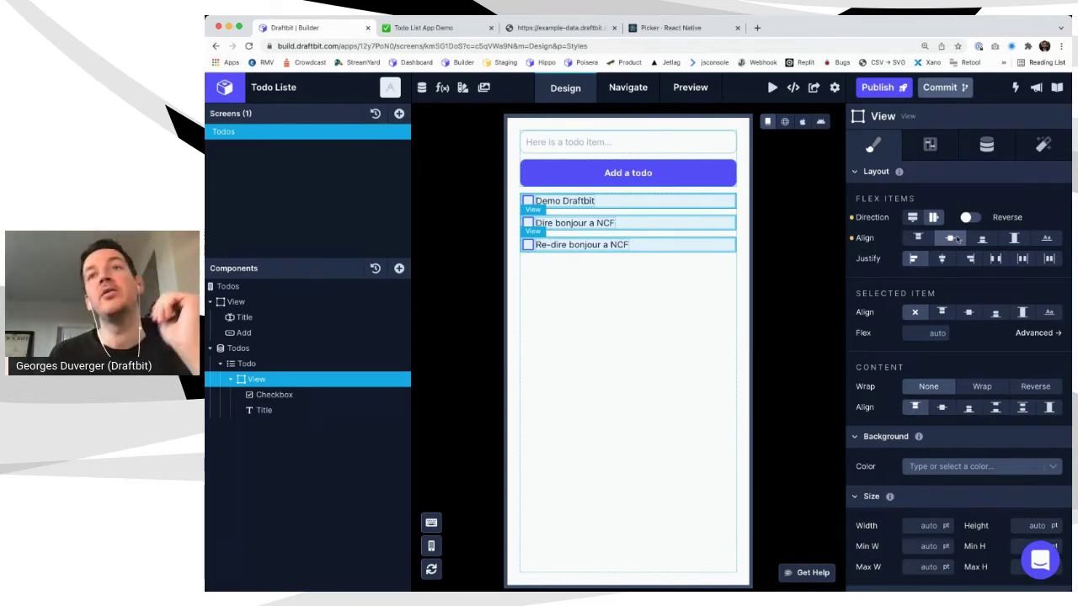
pyautogui.moveTo(856, 199); pyautogui.dragTo(890, 197)
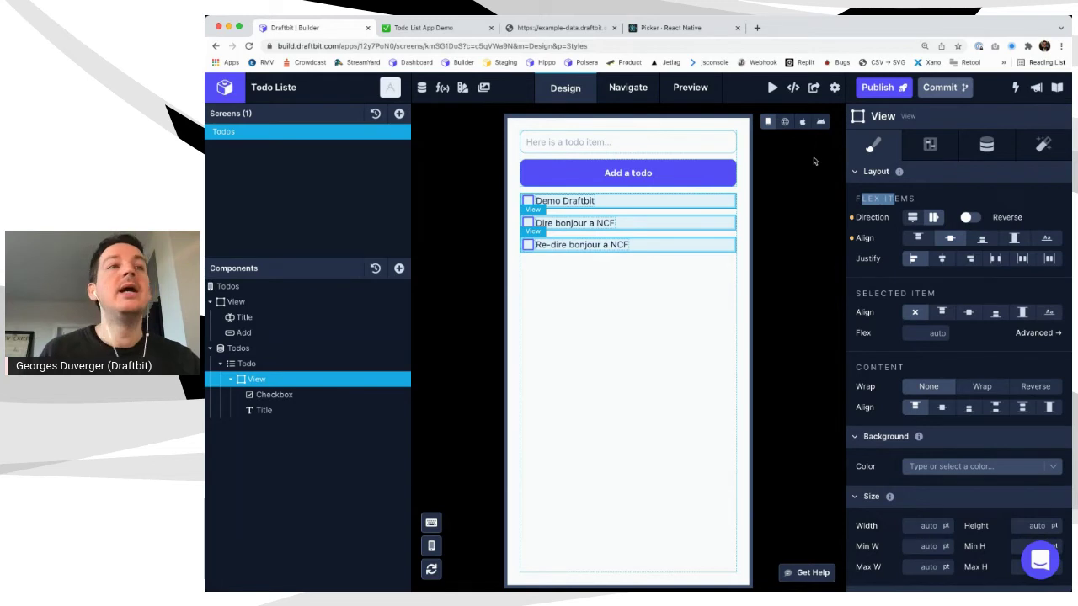
# Bind the Checkbox's initial value to the todo item's done? field, checking that field in the example todos JSON
pyautogui.click(288, 397)
pyautogui.click(602, 26)
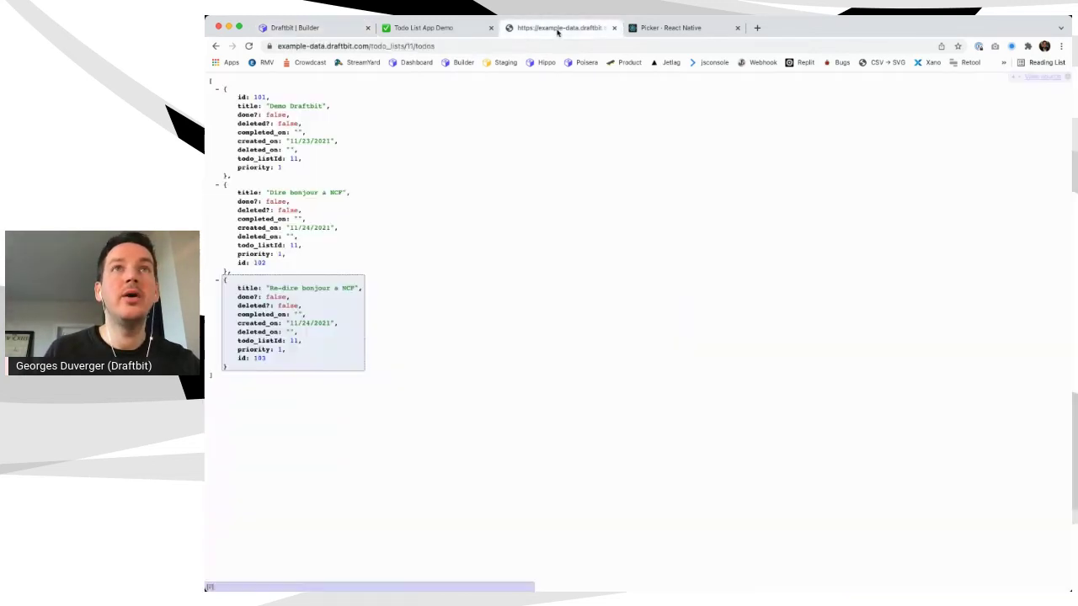
pyautogui.moveTo(260, 114); pyautogui.dragTo(308, 118)
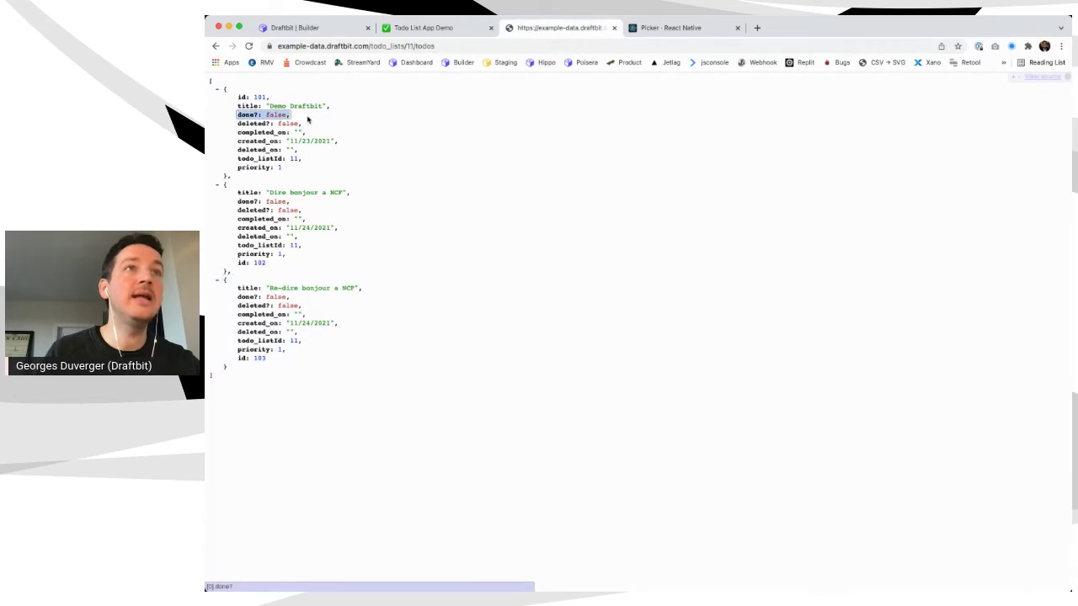
pyautogui.click(353, 30)
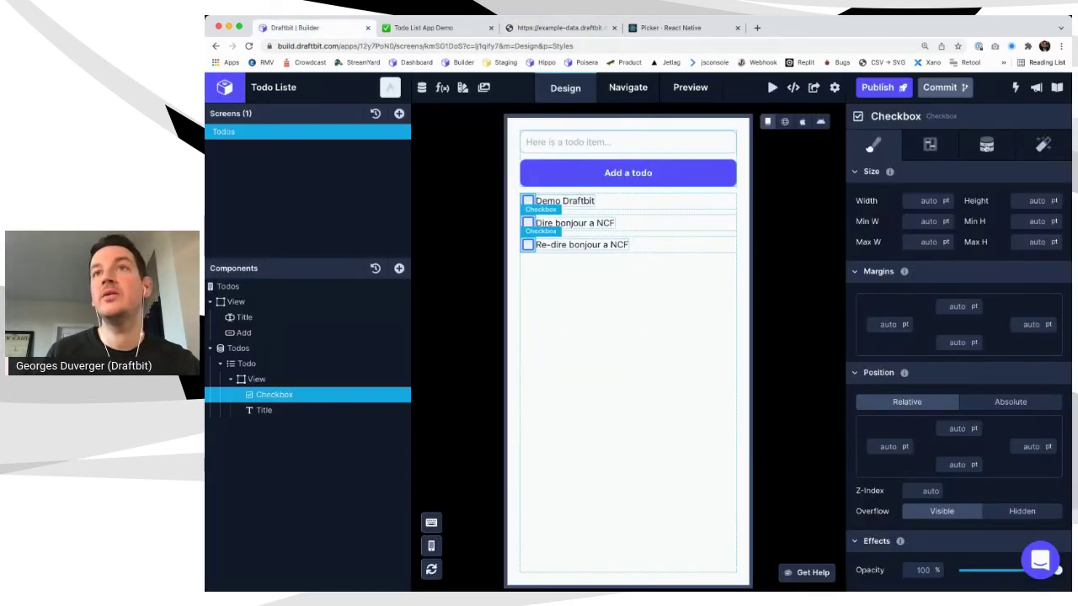
pyautogui.click(986, 145)
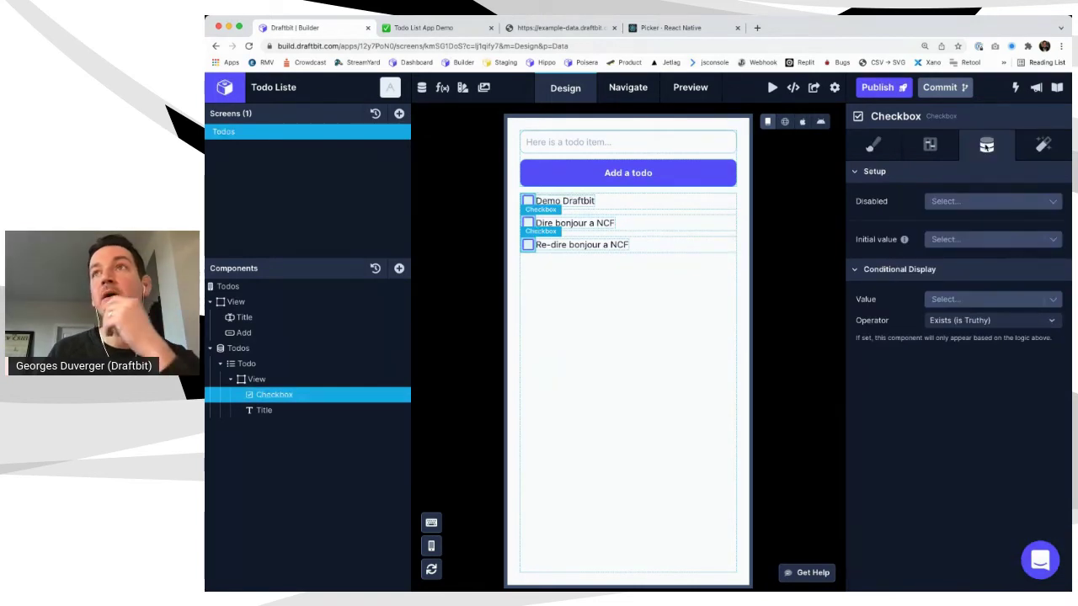
pyautogui.click(957, 204)
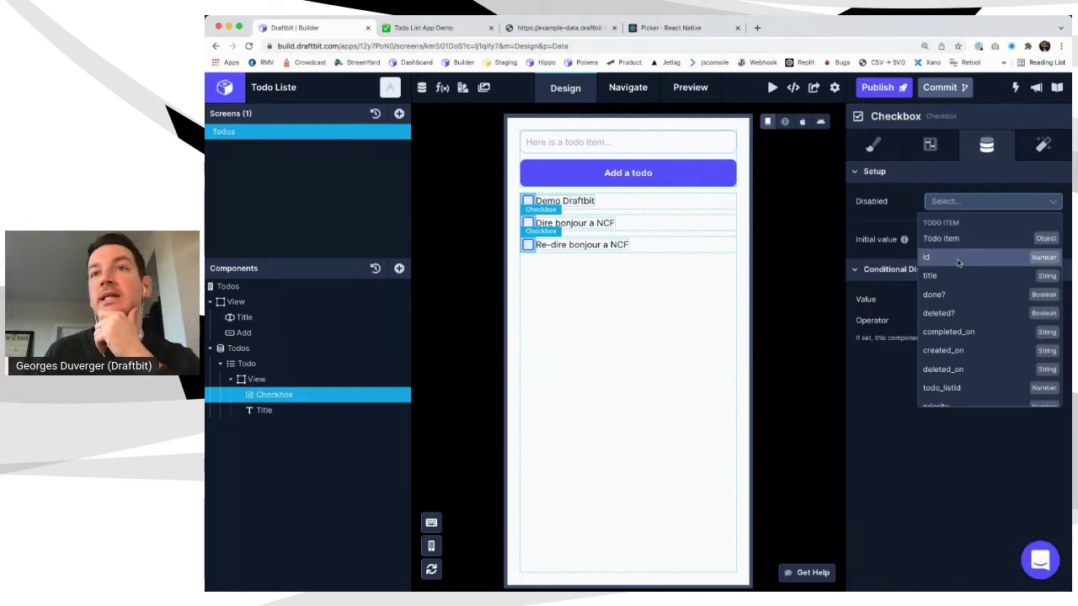
pyautogui.click(880, 195)
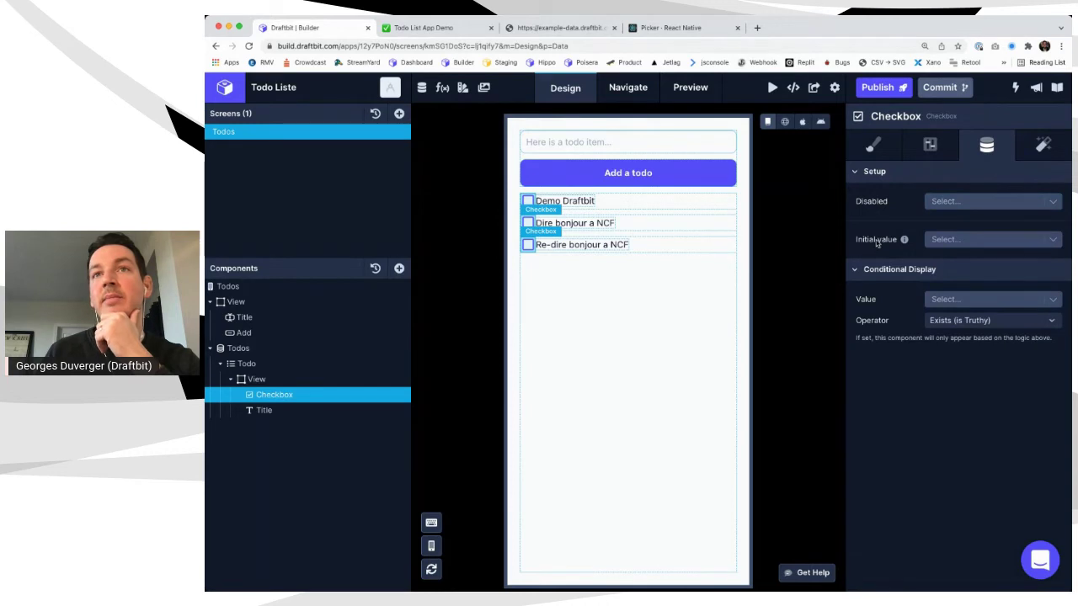
pyautogui.click(943, 240)
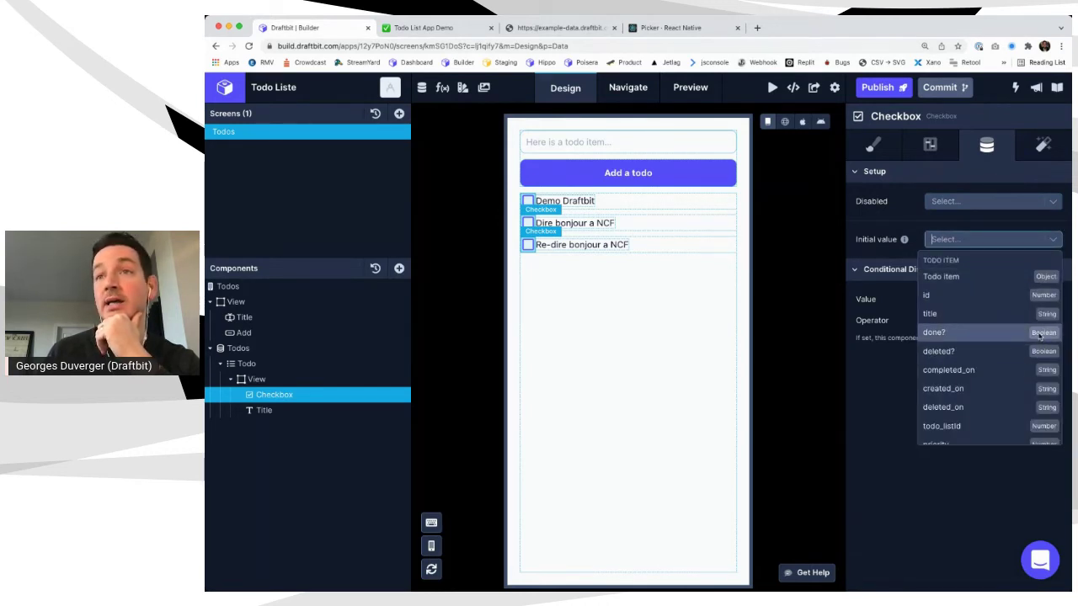
pyautogui.click(996, 336)
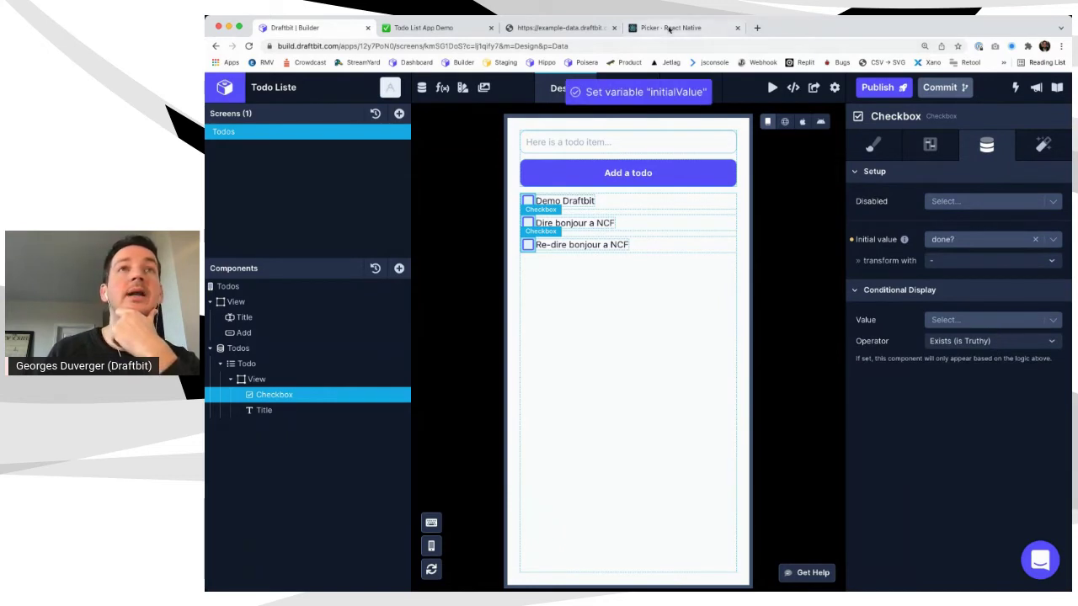
pyautogui.click(531, 27)
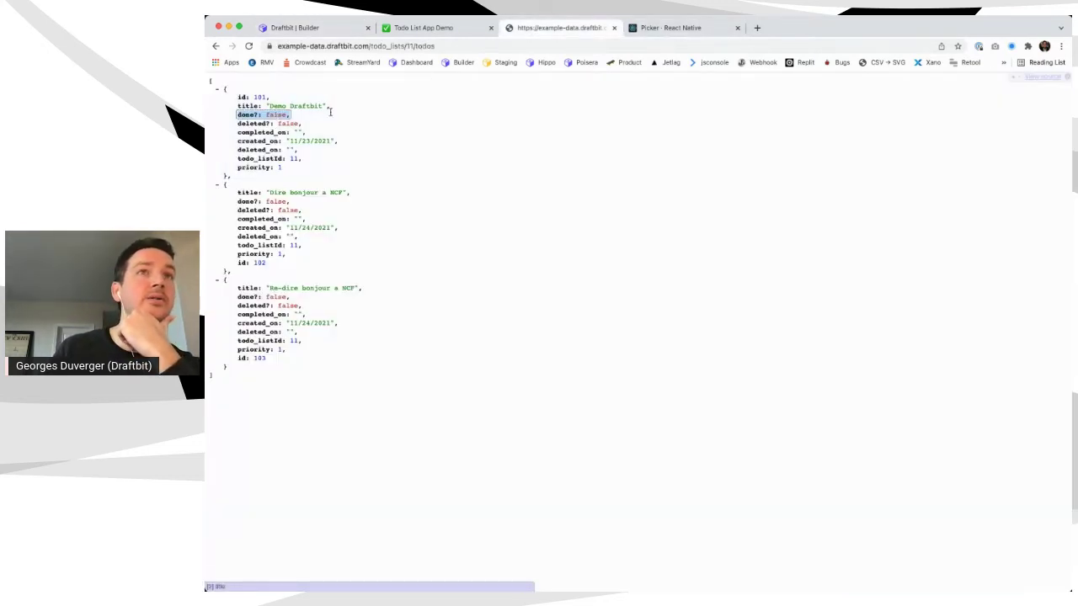
pyautogui.click(315, 32)
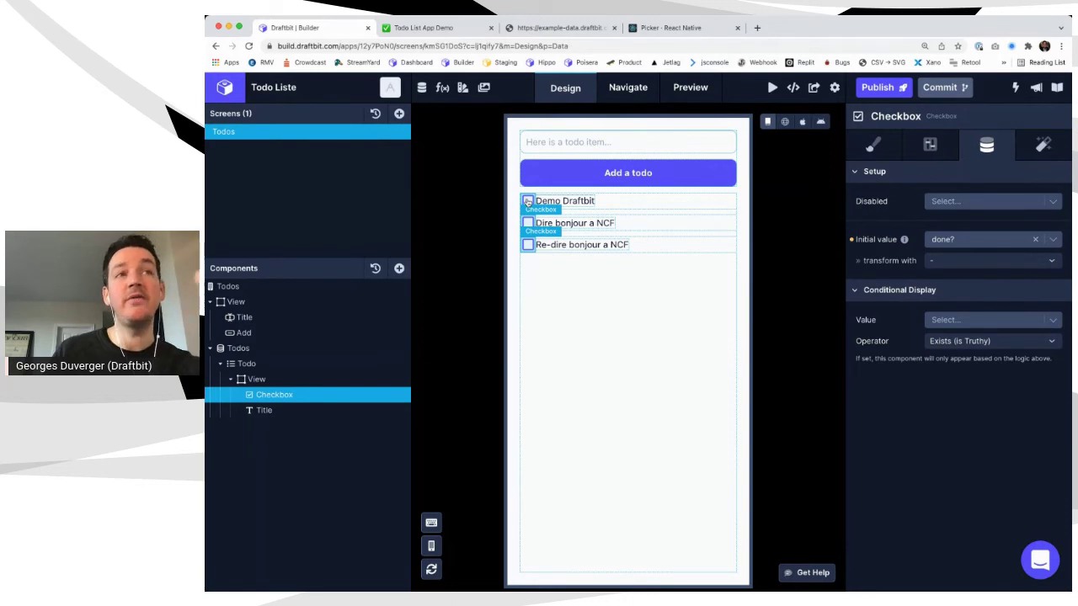
# Add an API Request action to the Checkbox's On Press trigger, using the Example Data (REST) service
pyautogui.click(1042, 145)
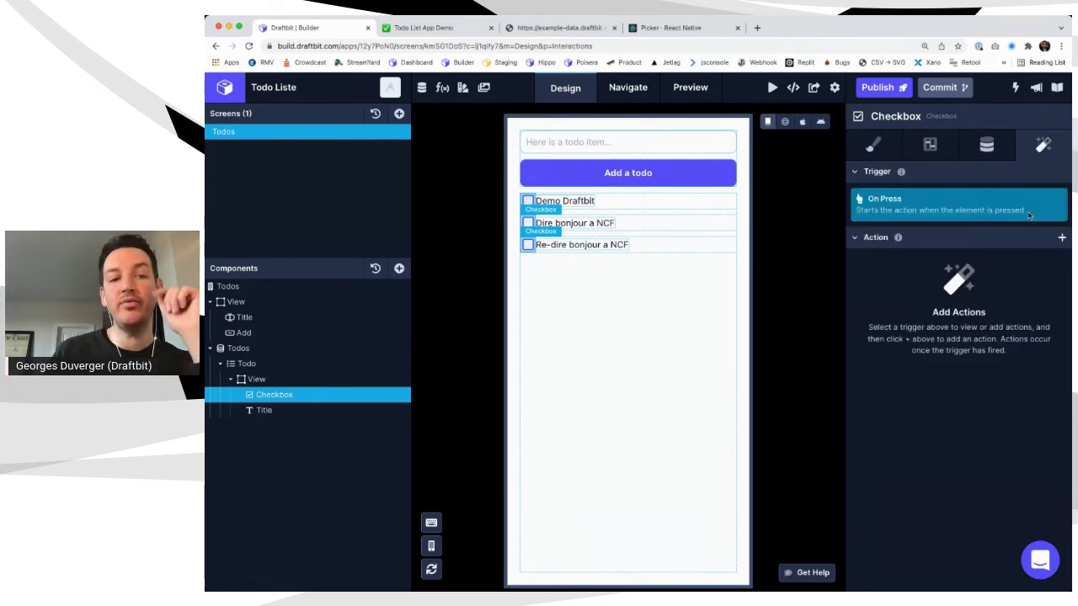
pyautogui.click(1062, 237)
pyautogui.click(990, 258)
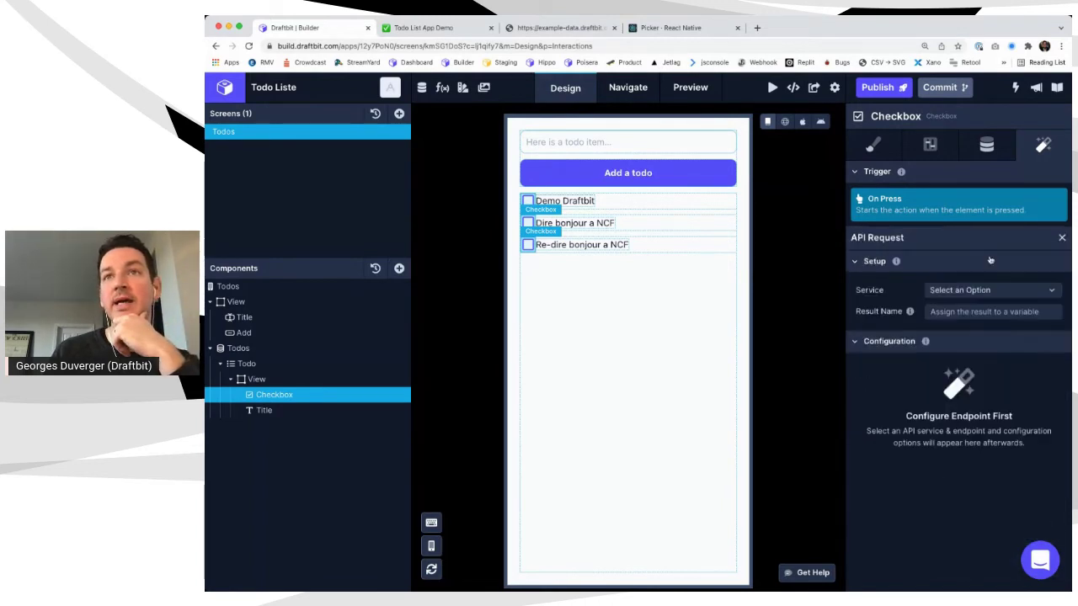
pyautogui.click(972, 225)
pyautogui.click(956, 246)
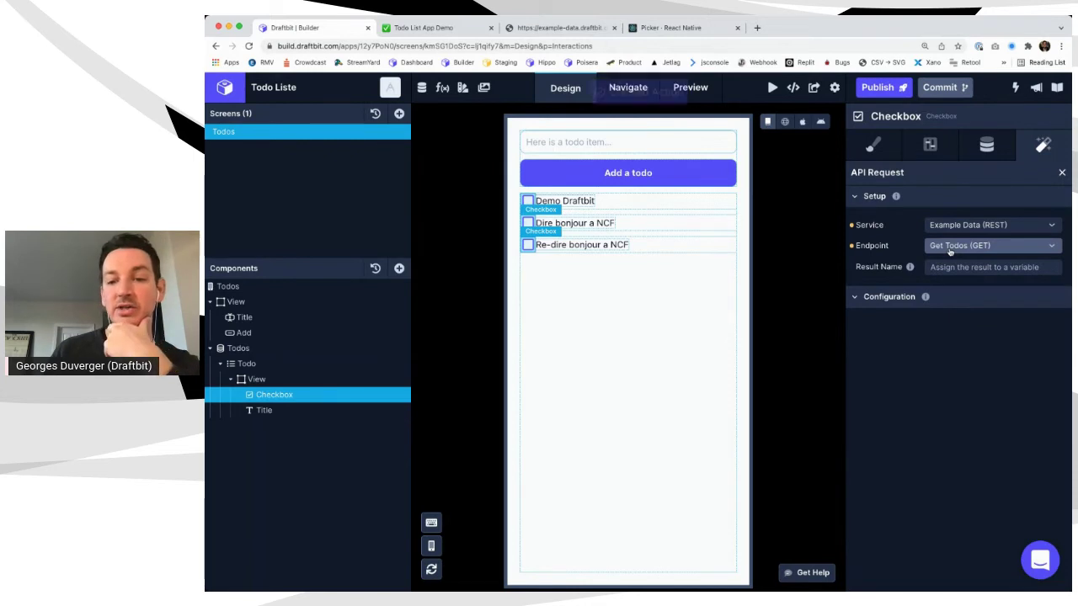
# Start a new endpoint for the API request and name it Update Todo
pyautogui.click(949, 250)
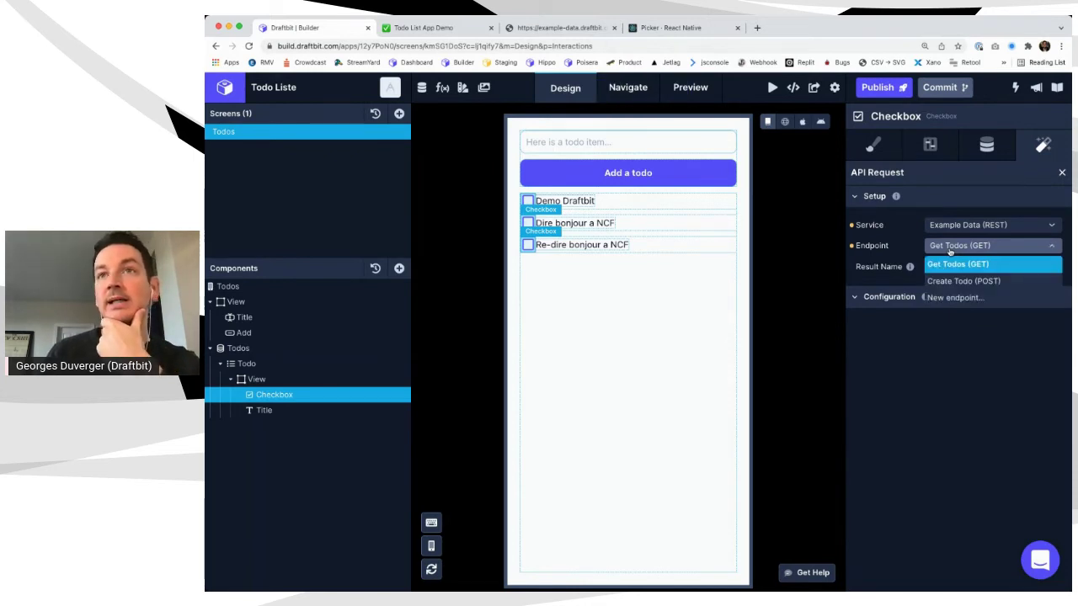
pyautogui.click(951, 299)
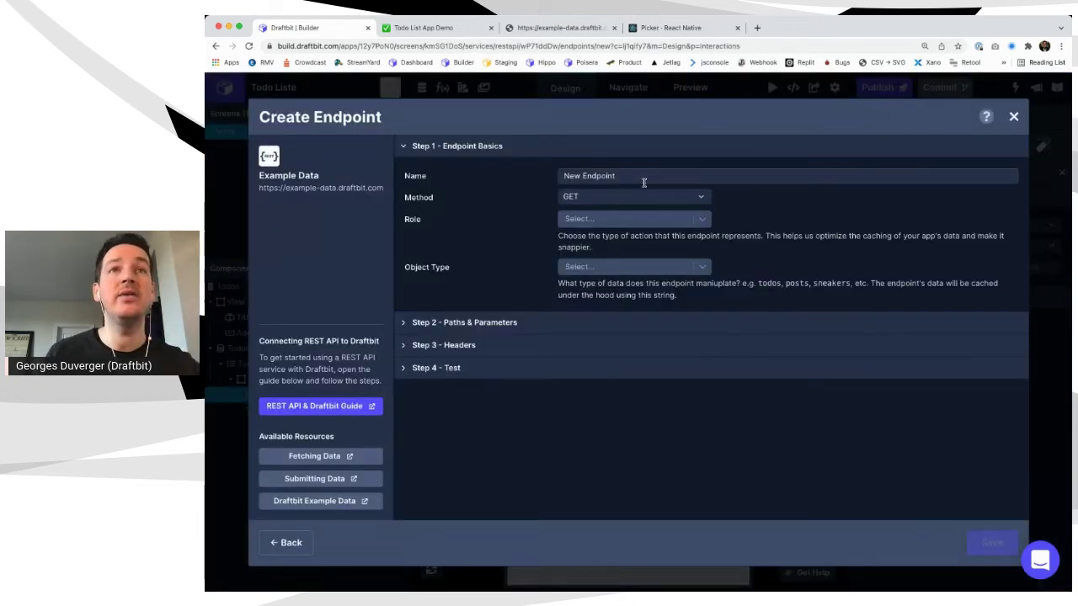
pyautogui.write('Create')
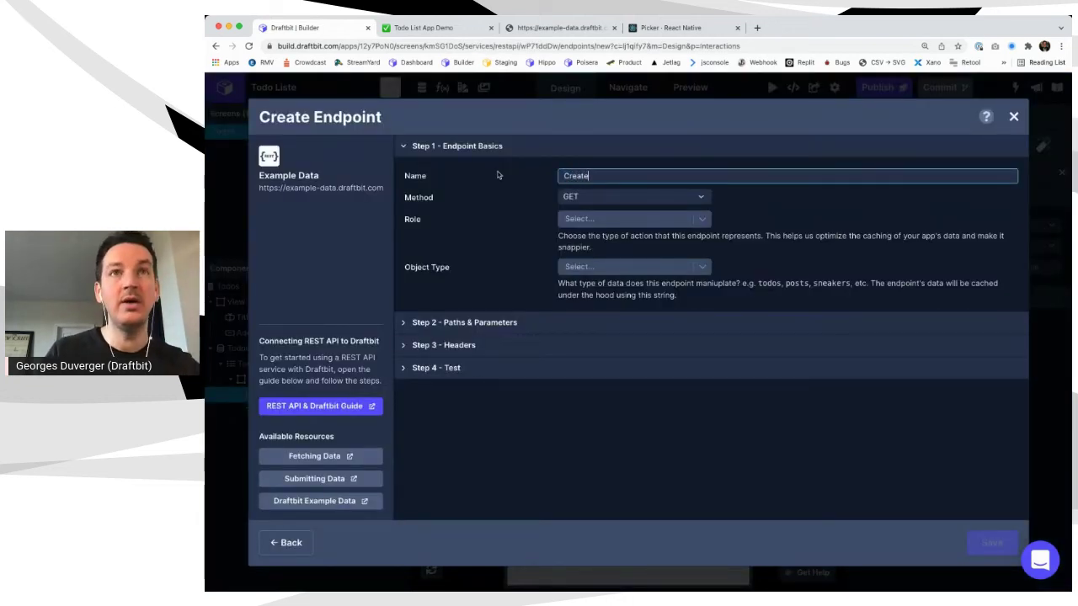
pyautogui.hotkey('ctrl', 'a')
pyautogui.write('U')
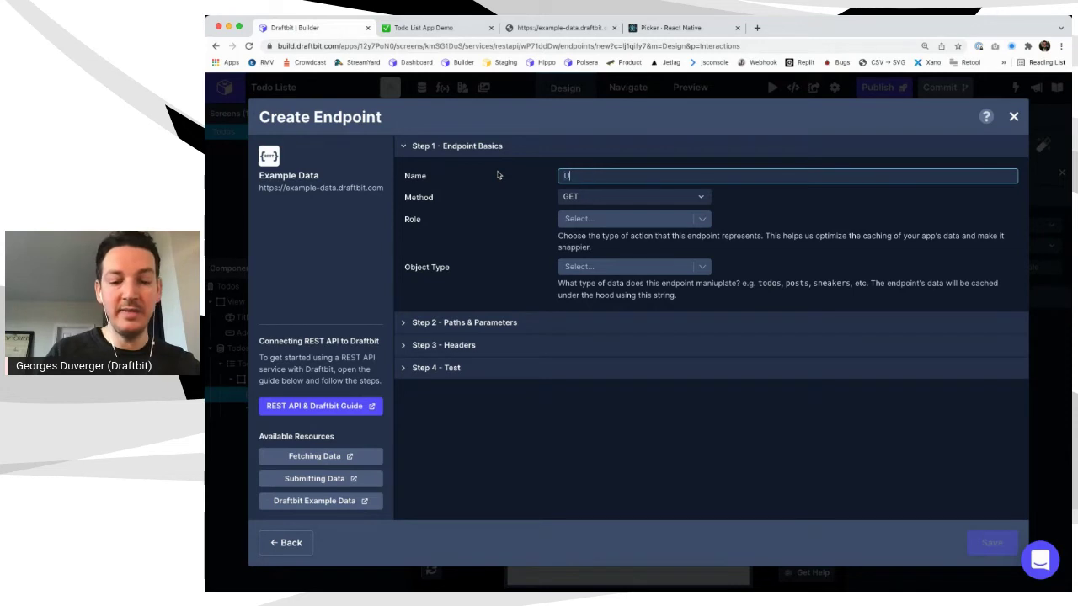
pyautogui.write('pdate Todo')
# Set the endpoint's method to PATCH, its role to Update and its object type to todos
pyautogui.click(581, 196)
pyautogui.click(587, 267)
pyautogui.click(593, 224)
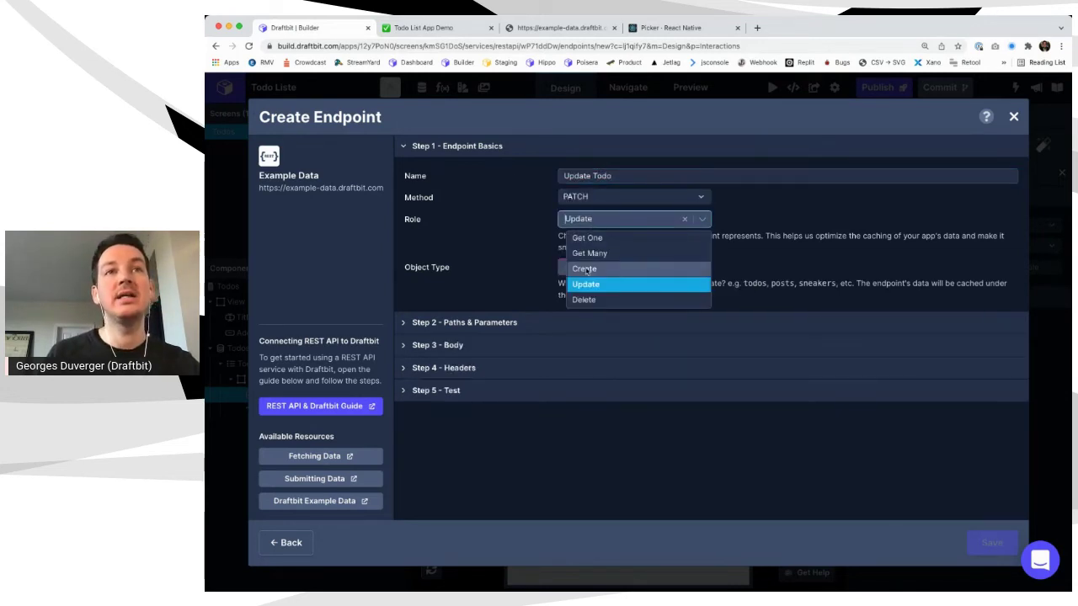
pyautogui.click(581, 286)
pyautogui.click(581, 268)
pyautogui.write('todos')
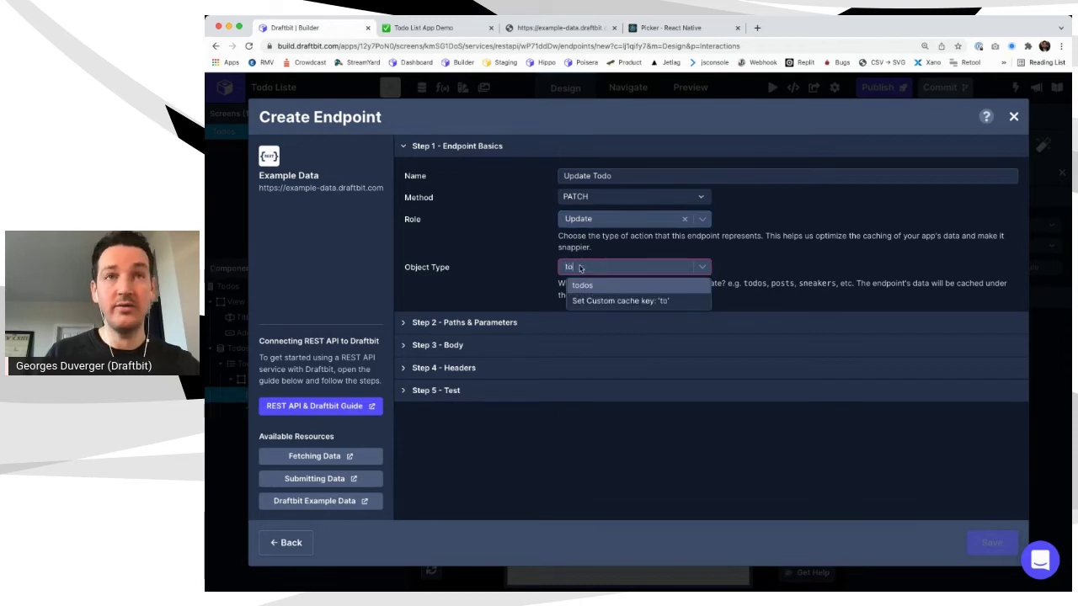
pyautogui.click(589, 287)
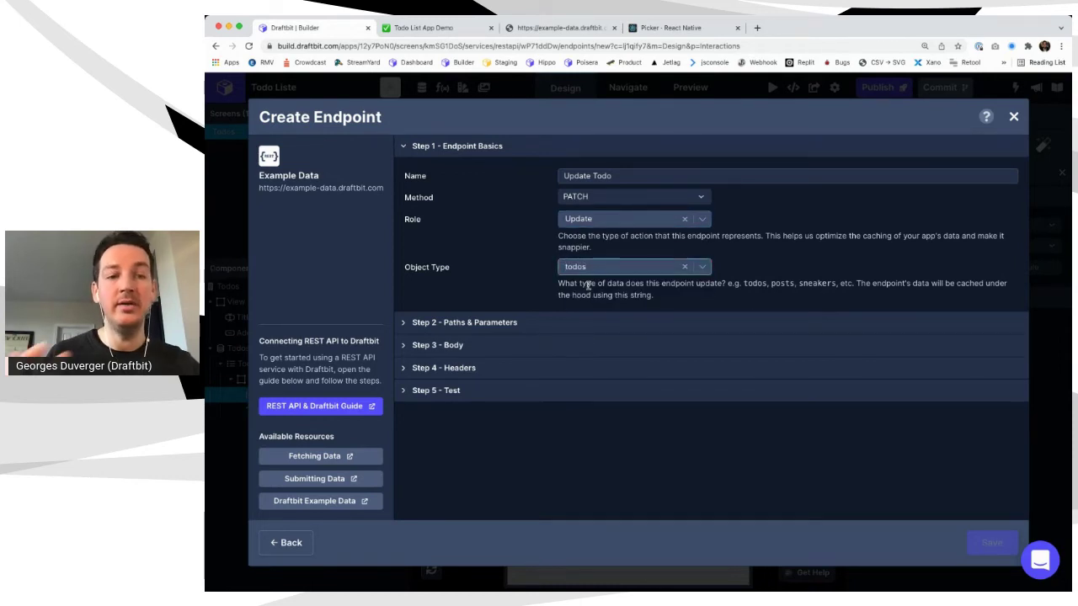
# Set the endpoint's path to /todos/{{id}}
pyautogui.click(580, 329)
pyautogui.click(441, 215)
pyautogui.write('/todos')
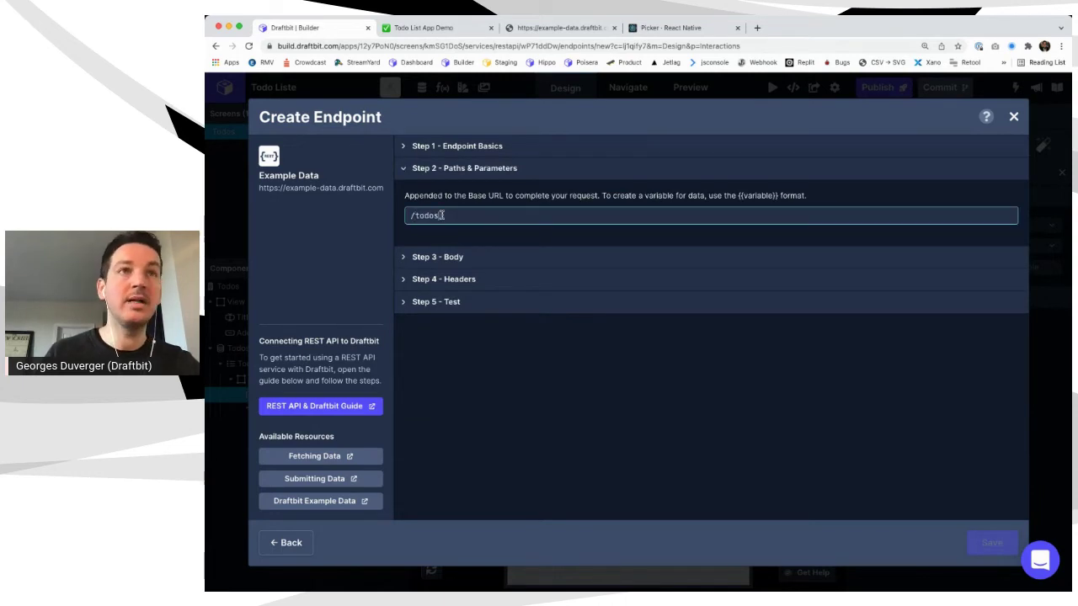
pyautogui.write('/')
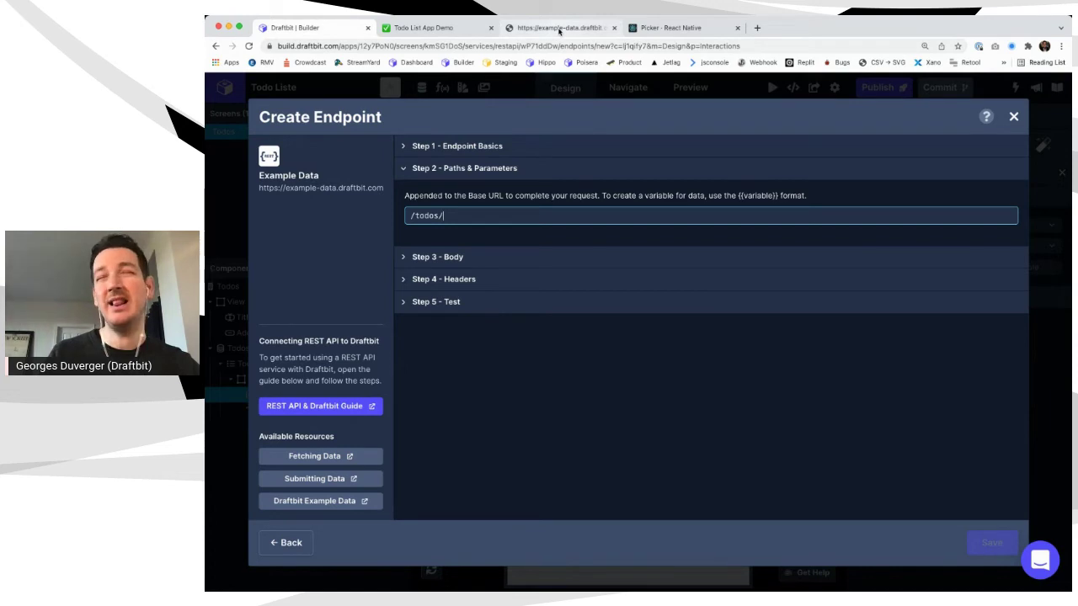
pyautogui.write('{{id}}')
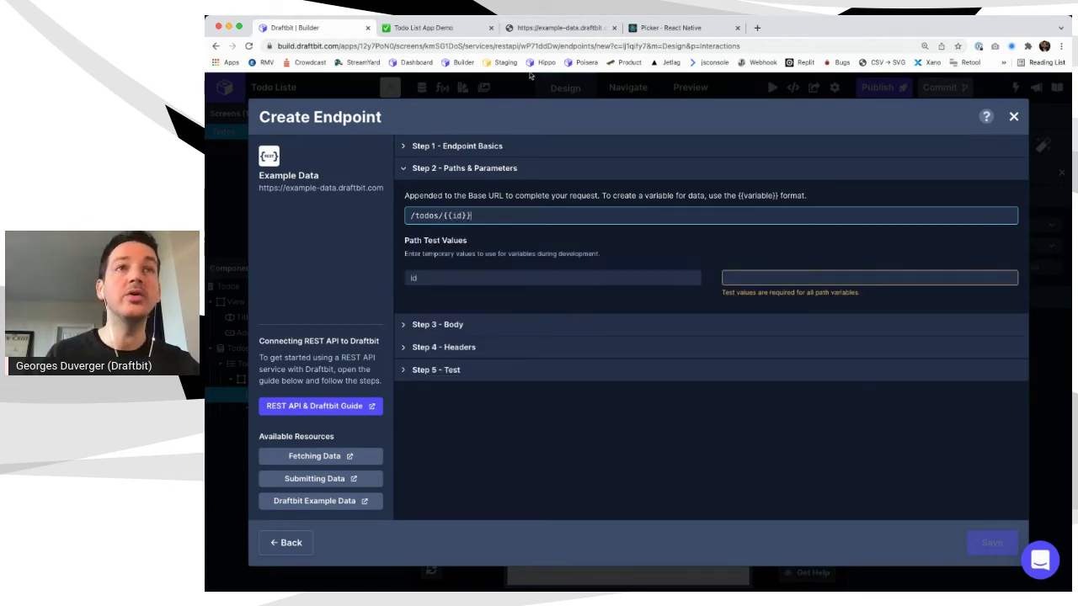
# Look up the id of the "Re-dire bonjour a NCF" todo in the example data and set the id path test value to 103
pyautogui.click(743, 276)
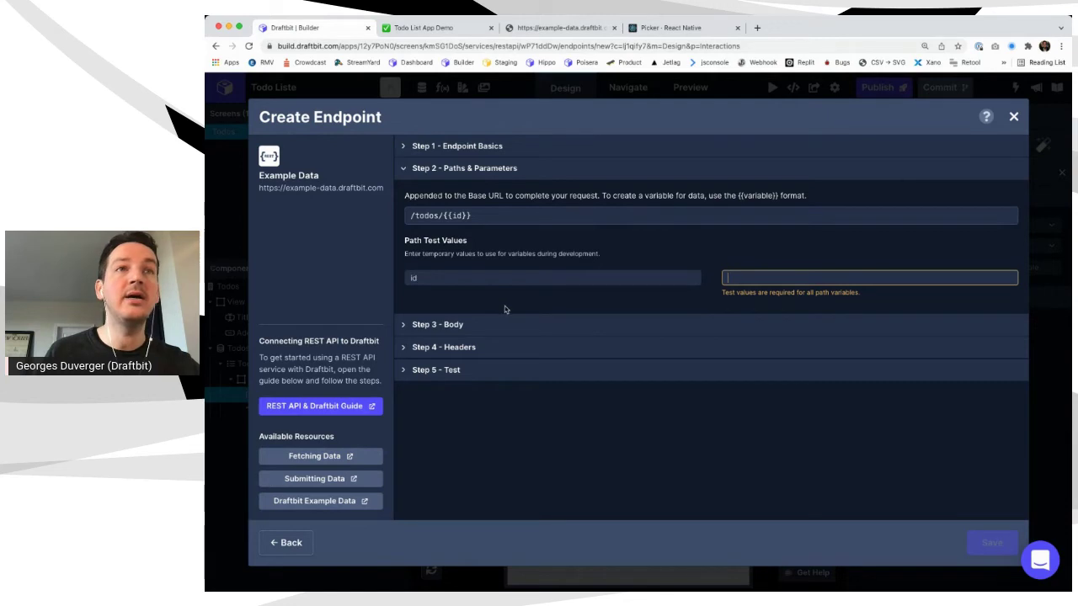
pyautogui.hotkey('ctrl', 'Tab')
pyautogui.hotkey('ctrl', 'Tab')
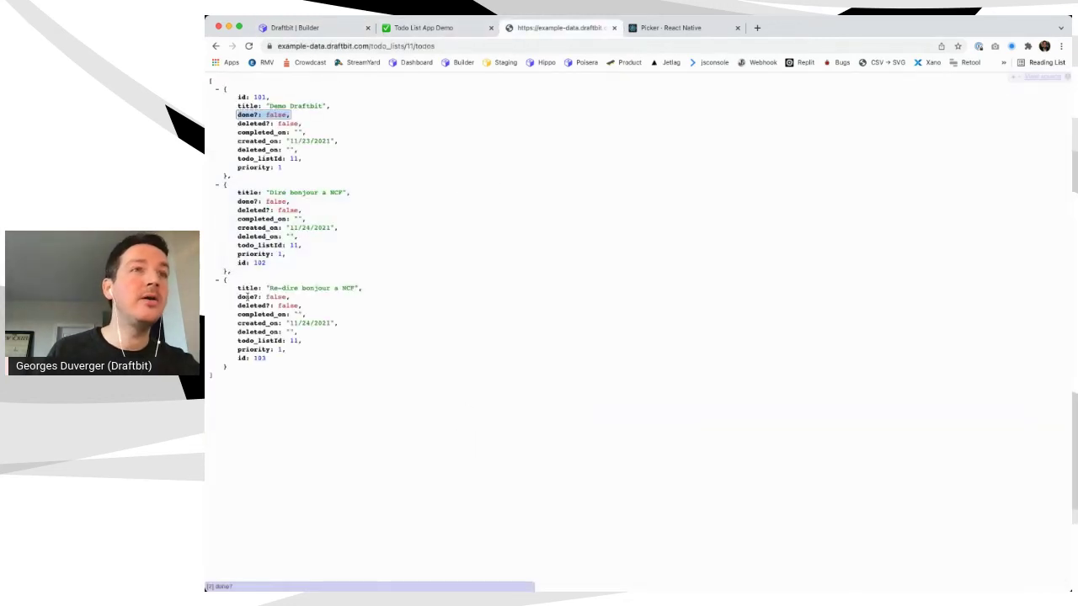
pyautogui.moveTo(241, 355); pyautogui.dragTo(274, 365)
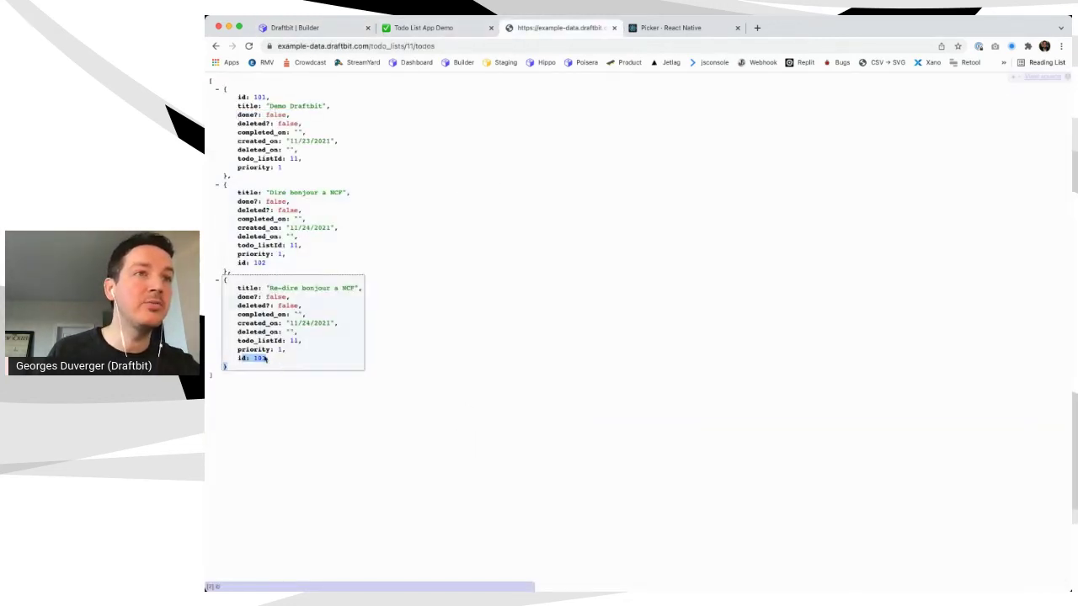
pyautogui.hotkey('ctrl', '1')
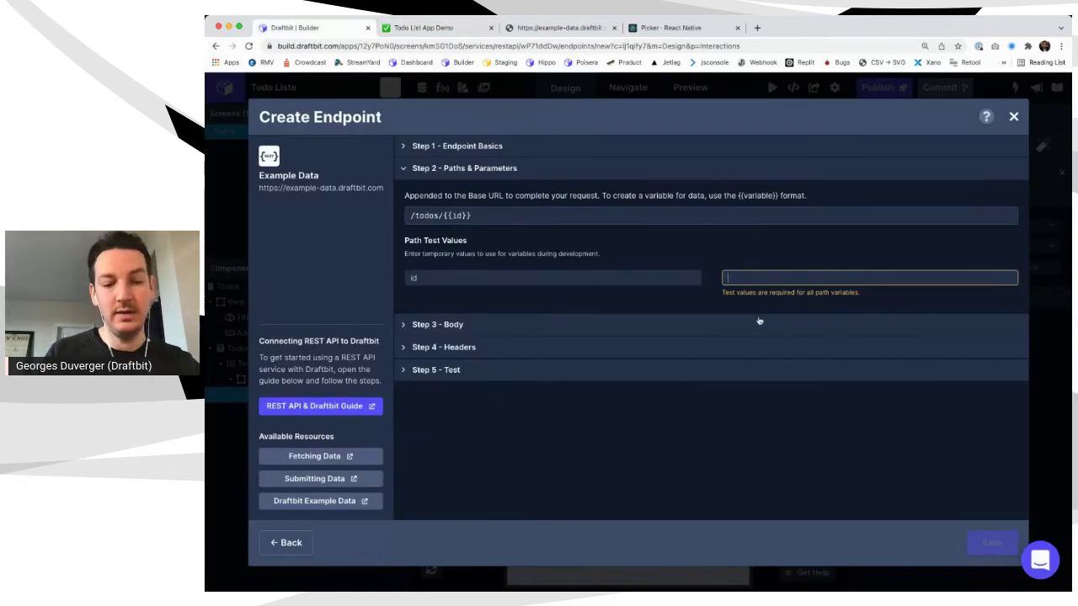
pyautogui.write('103')
# Define the endpoint's JSON body so that the key "done?" takes the variable {{done}}
pyautogui.click(571, 312)
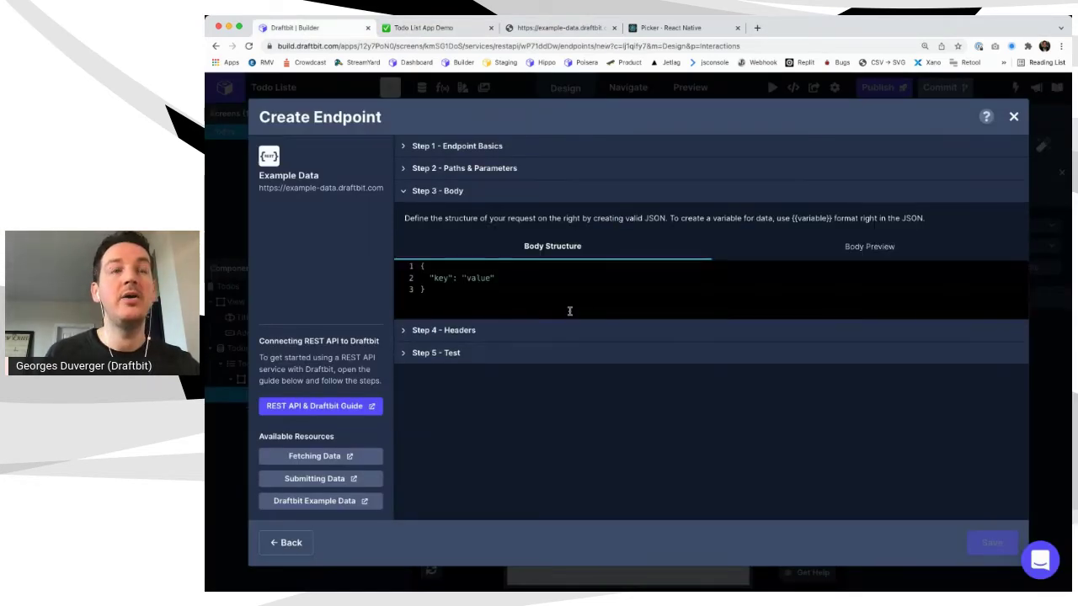
pyautogui.doubleClick(441, 277)
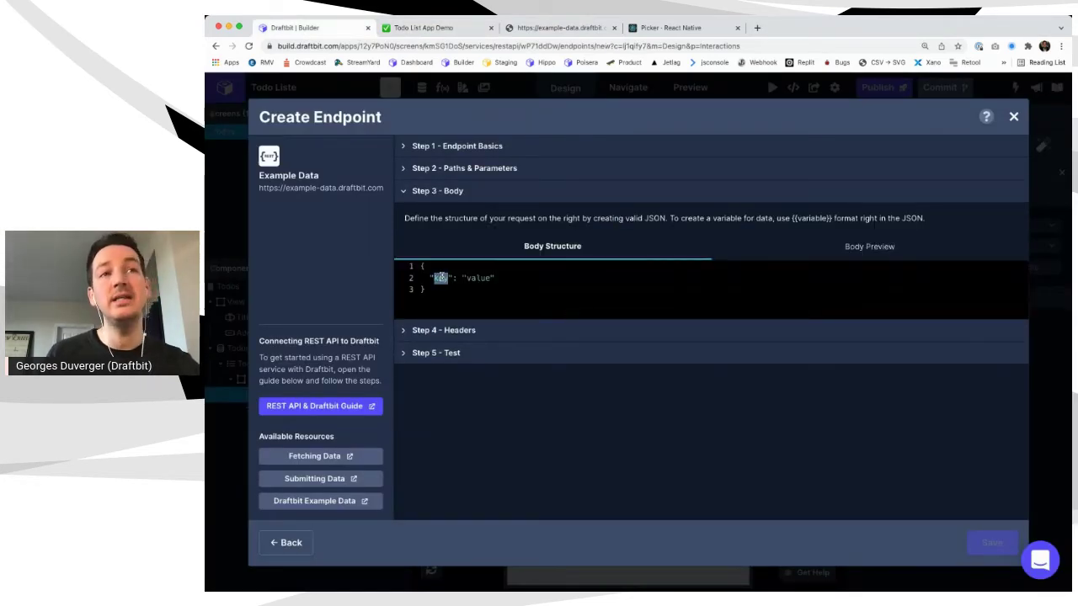
pyautogui.write('done?')
pyautogui.press('Right')
pyautogui.press('Right')
pyautogui.press('Right')
pyautogui.hotkey('shift', 'End')
pyautogui.write('{{done}}')
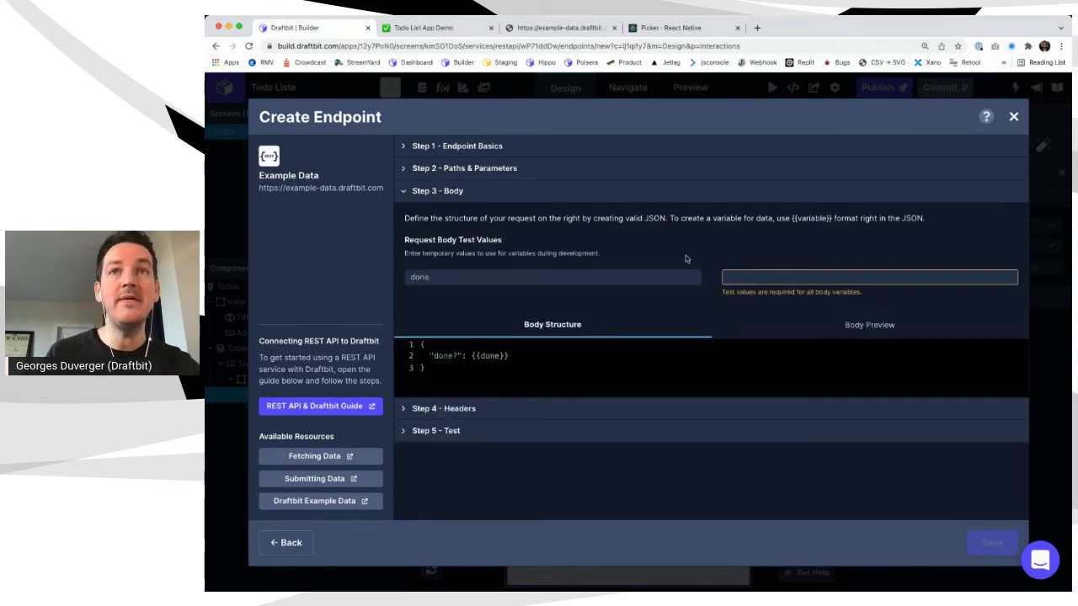
# Set the test value of the body variable done to true
pyautogui.click(769, 282)
pyautogui.write('true')
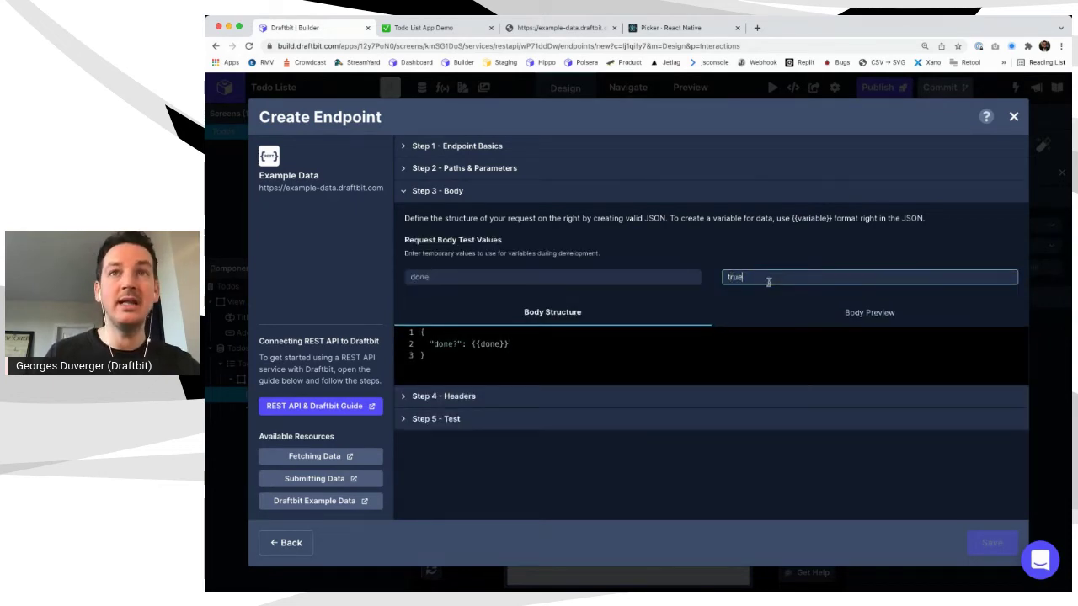
pyautogui.click(794, 248)
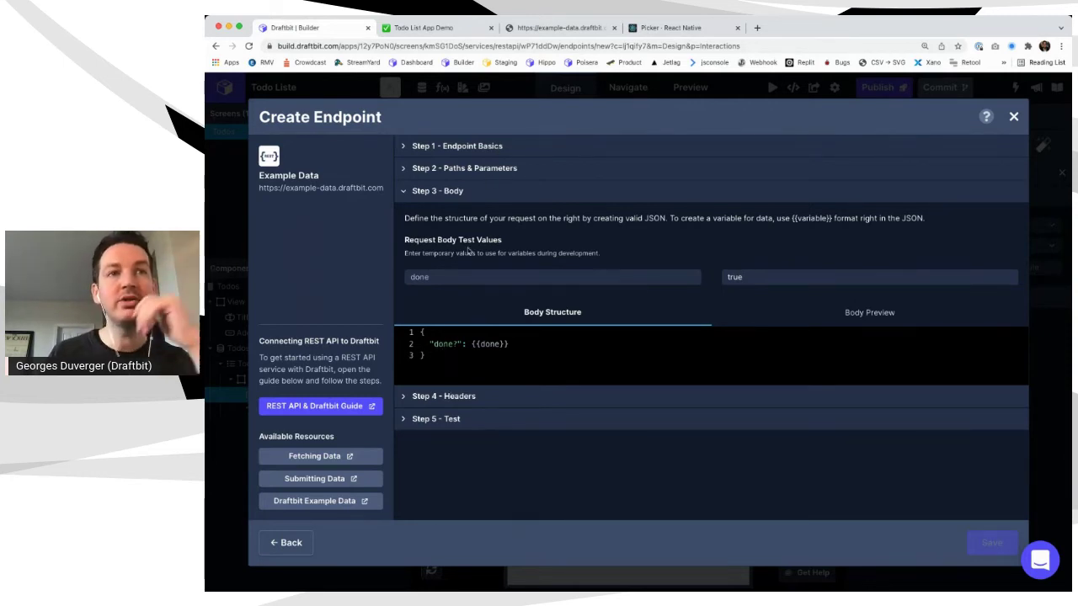
# Test the endpoint and check the done? value of todo 103 in the example data's todos JSON
pyautogui.click(458, 397)
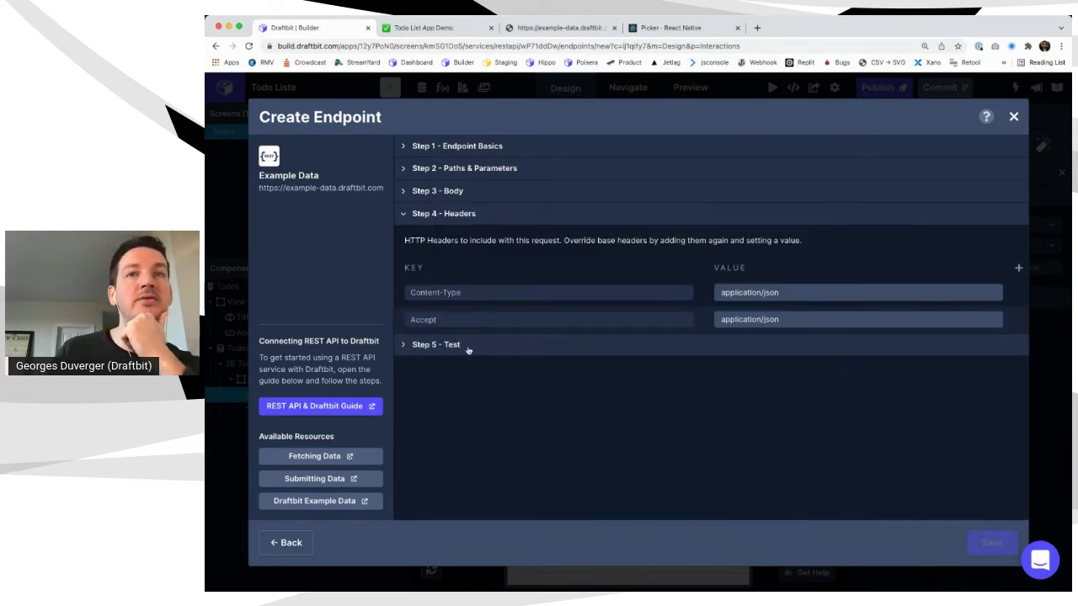
pyautogui.click(468, 345)
pyautogui.click(975, 267)
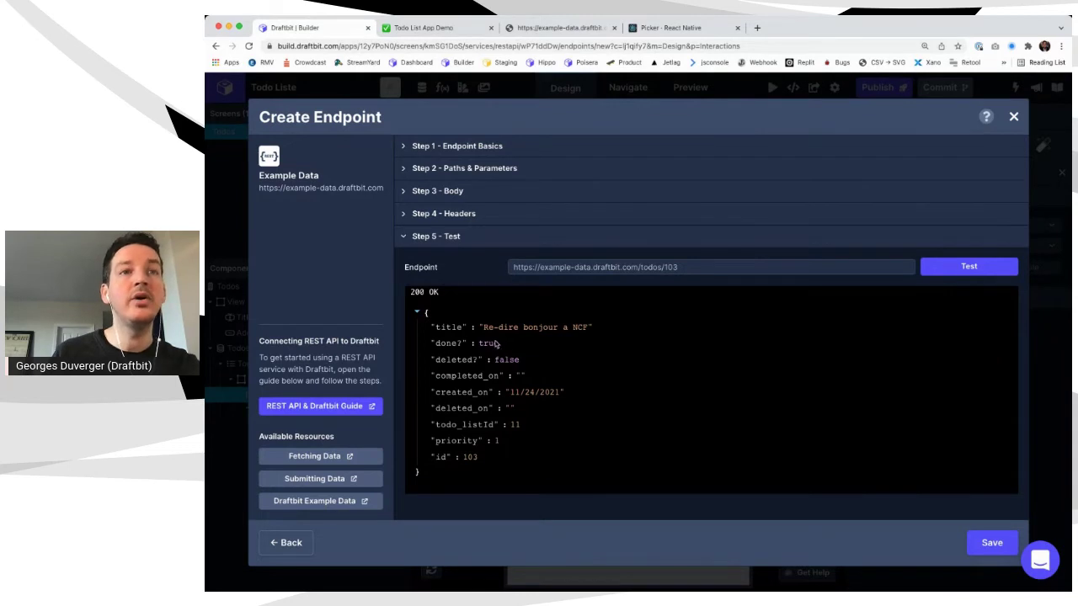
pyautogui.click(578, 26)
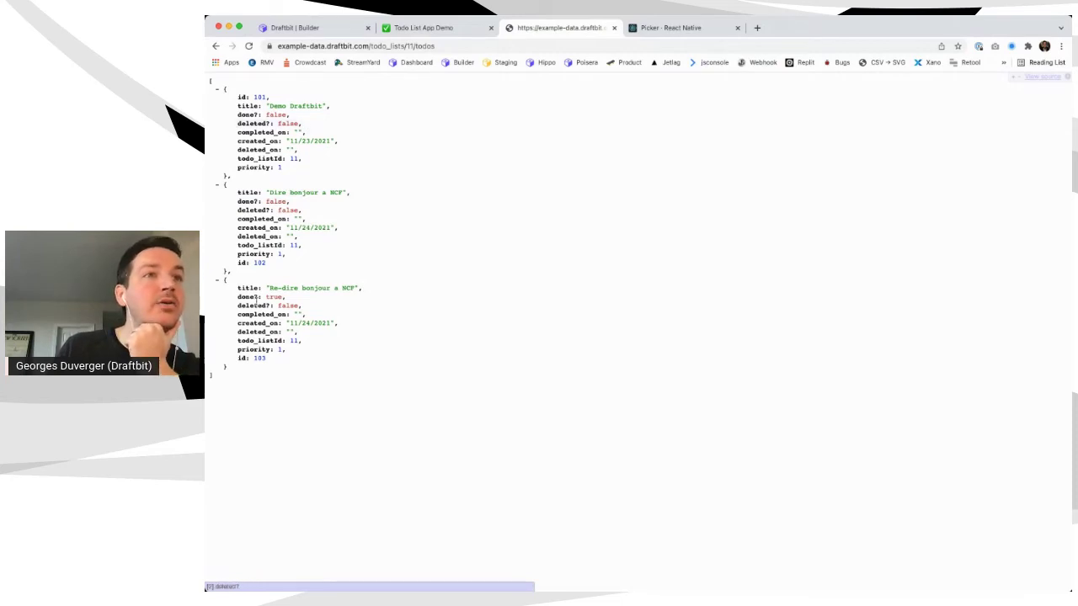
pyautogui.moveTo(238, 296); pyautogui.dragTo(287, 298)
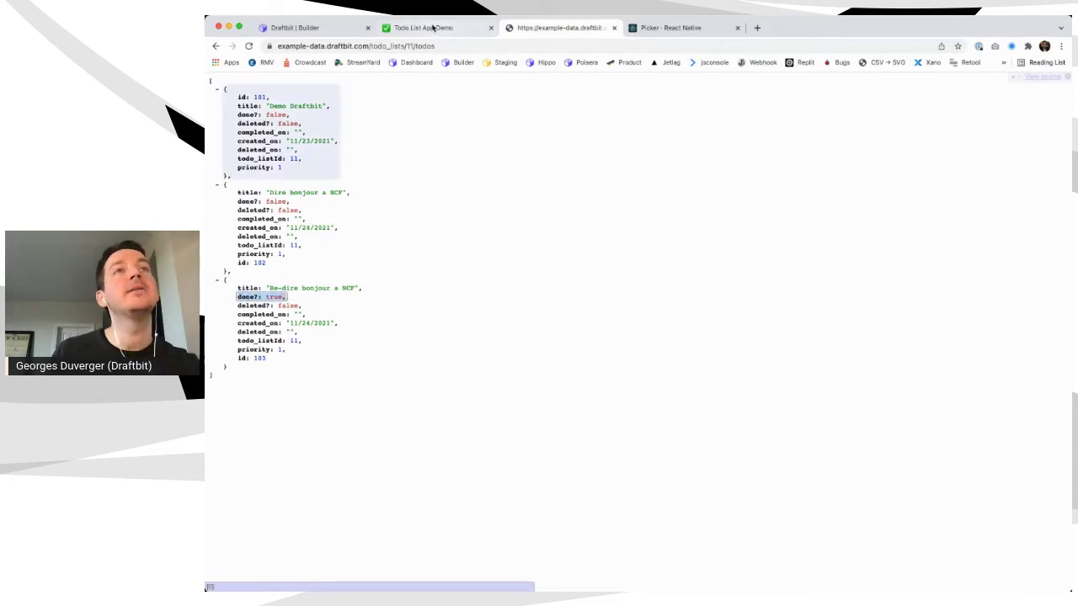
# Return to the Draftbit builder and save the Update Todo endpoint
pyautogui.click(333, 28)
pyautogui.click(992, 544)
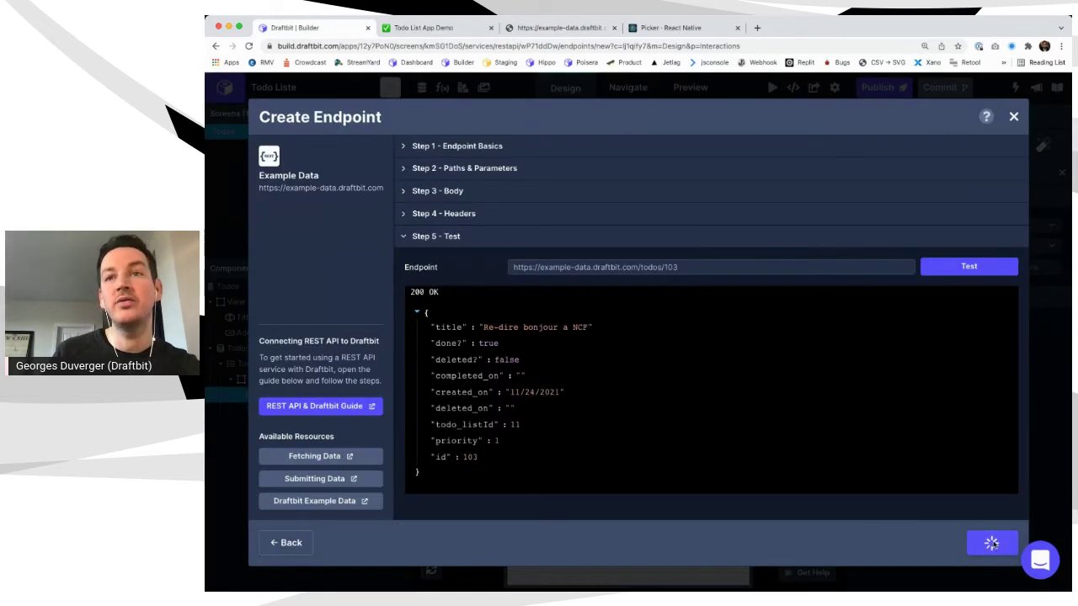
pyautogui.click(992, 543)
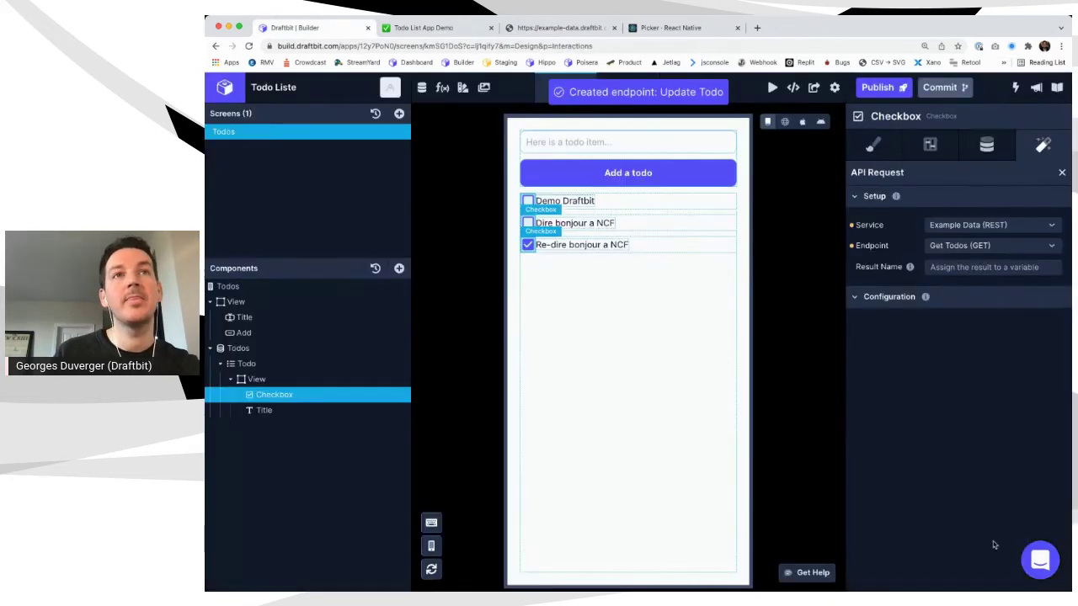
# Review the Checkbox's data settings, tick Demo Draftbit in the web preview, and compare with its done? value in the todos JSON
pyautogui.click(985, 147)
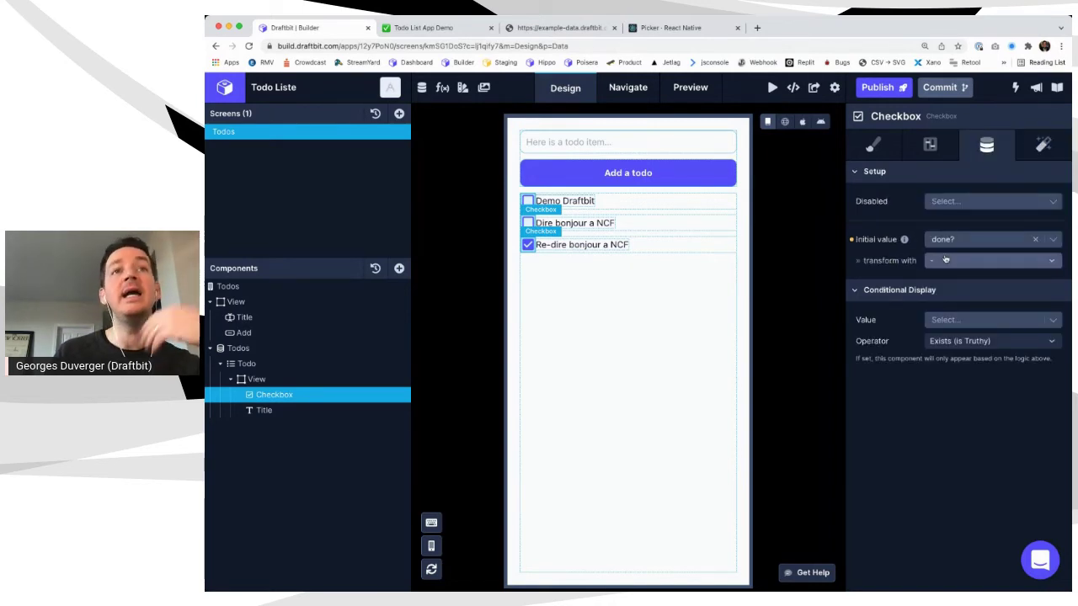
pyautogui.click(785, 123)
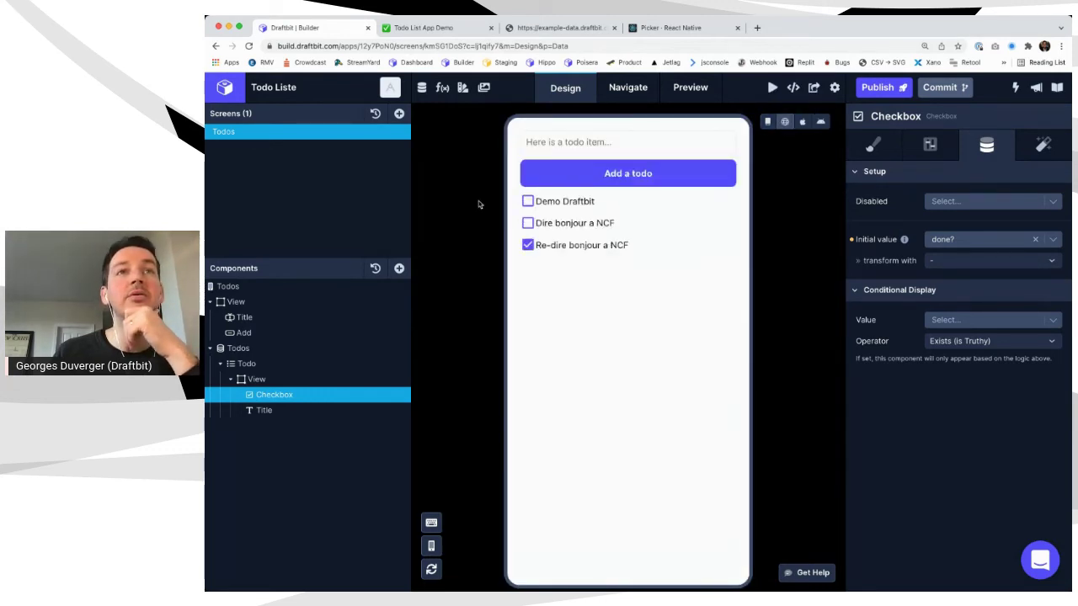
pyautogui.click(528, 202)
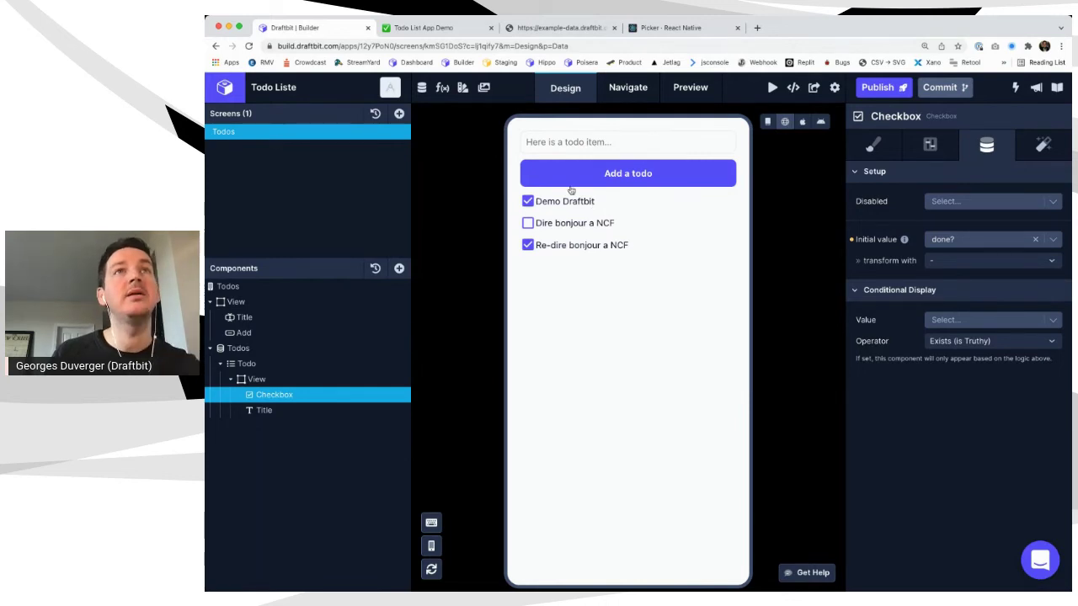
pyautogui.click(558, 28)
pyautogui.press('super+r')
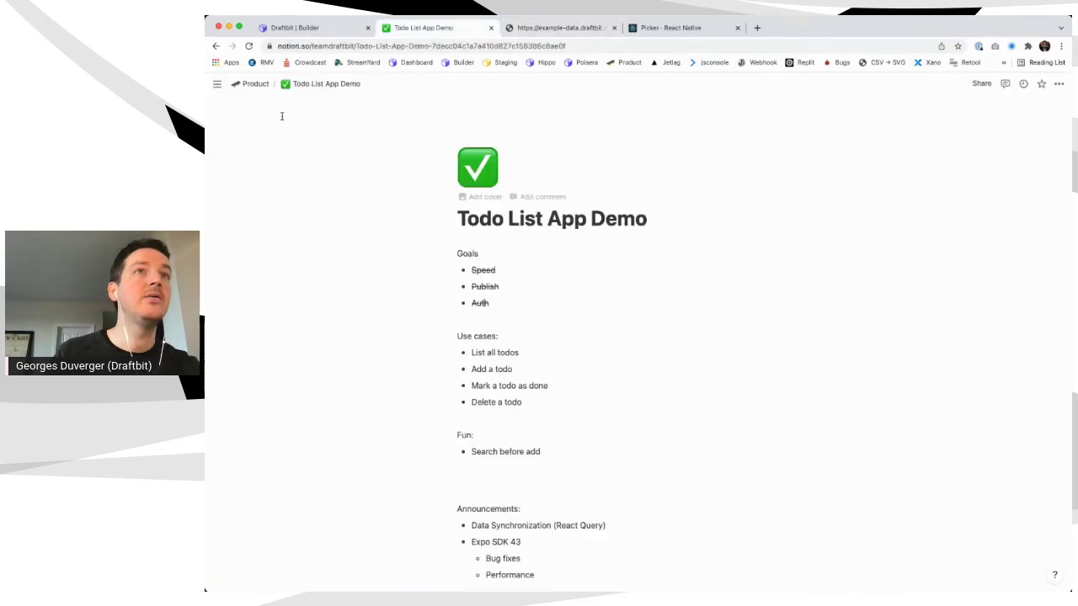
pyautogui.click(295, 28)
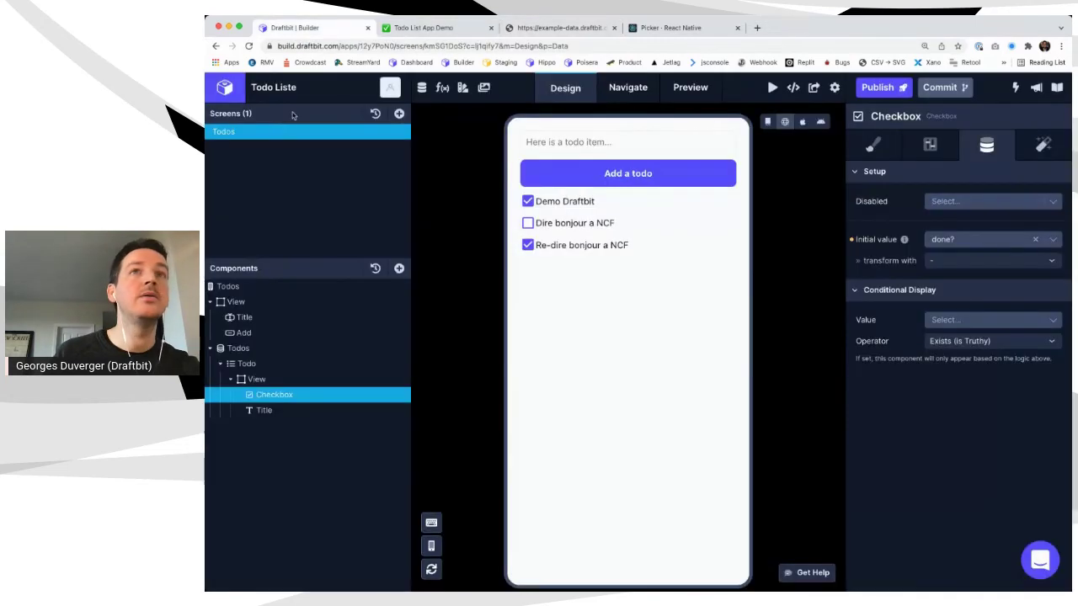
pyautogui.click(785, 122)
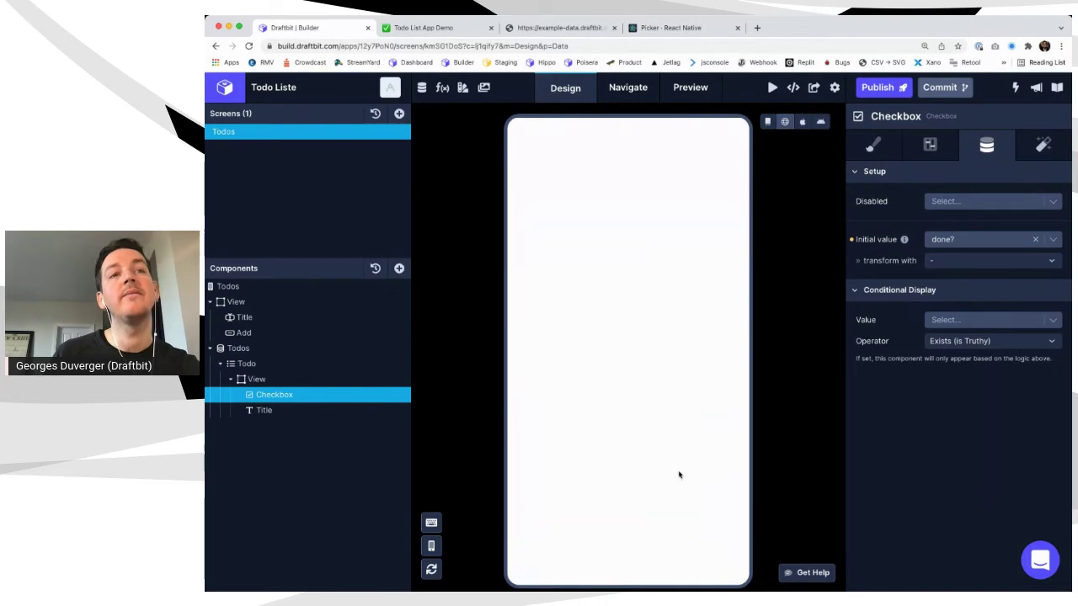
pyautogui.click(528, 201)
pyautogui.press('super+3')
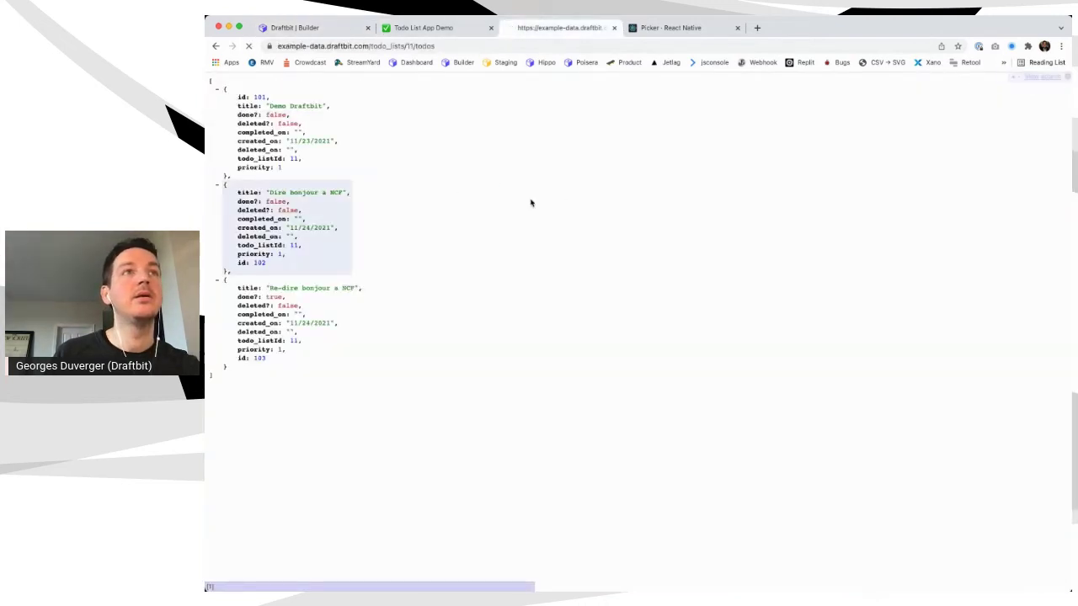
pyautogui.press('super+1')
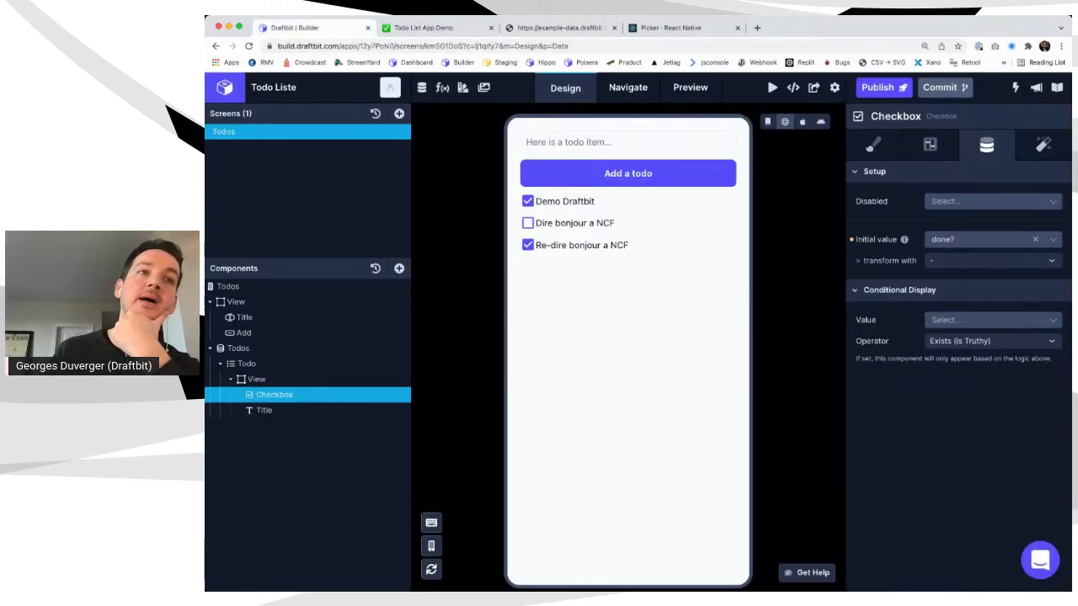
# Review the id variable in the path of the Example Data service's Update Todo endpoint
pyautogui.click(422, 88)
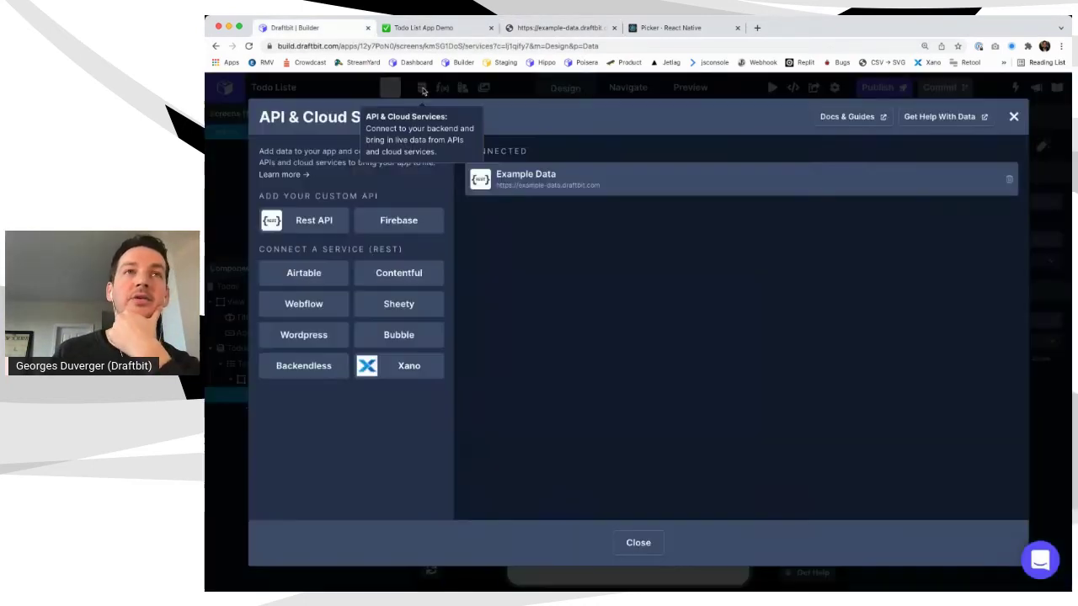
pyautogui.click(549, 194)
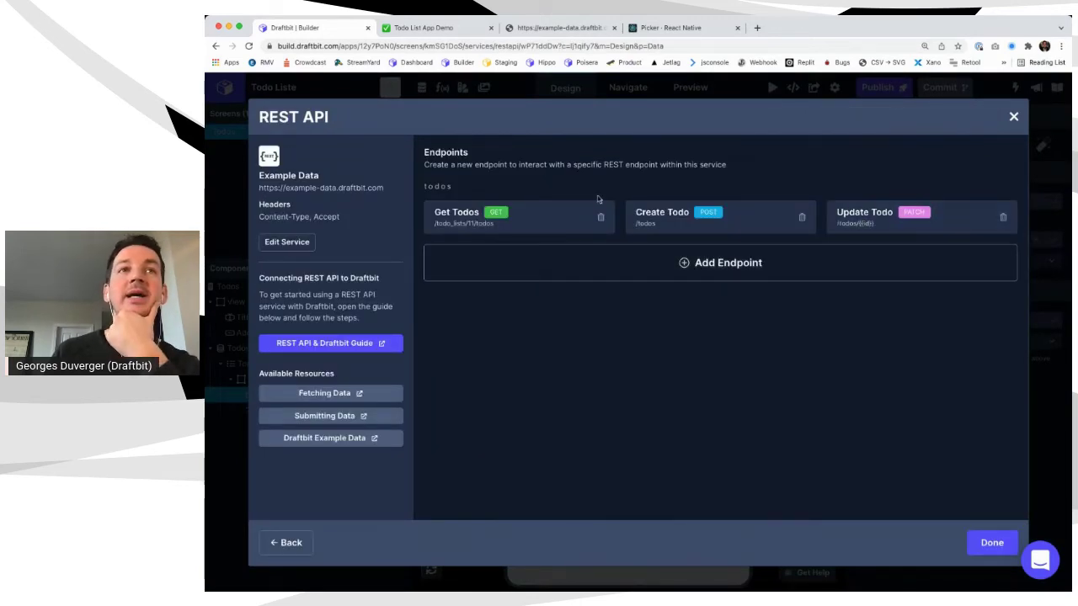
pyautogui.click(858, 217)
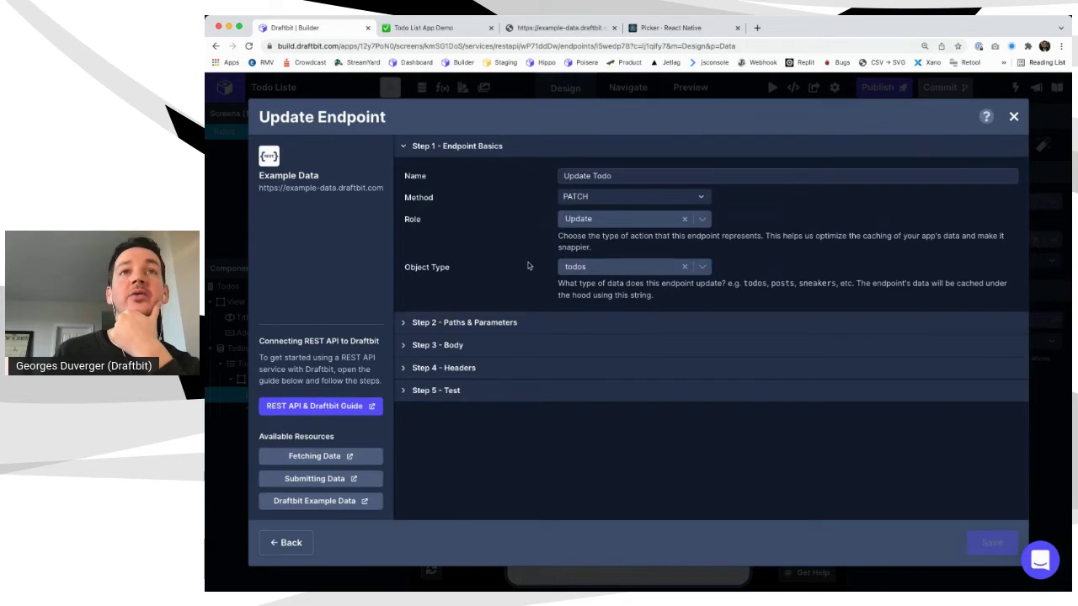
pyautogui.click(495, 323)
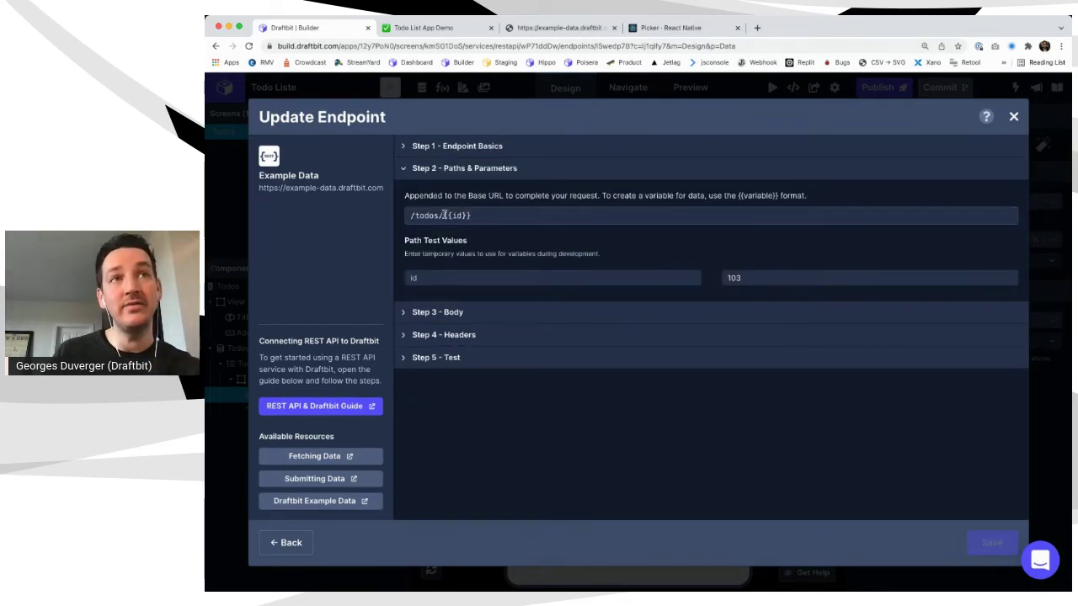
pyautogui.moveTo(444, 216); pyautogui.dragTo(553, 215)
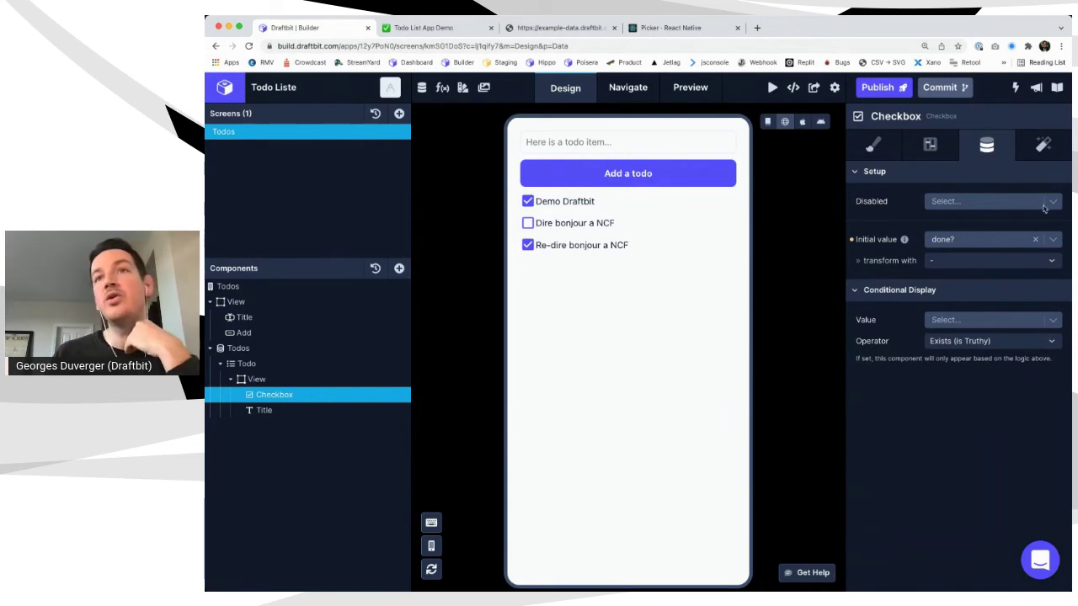
# Set the Checkbox's API request to the Update Todo (PATCH) endpoint and bind its id path variable to the todo item's id
pyautogui.click(1043, 145)
pyautogui.click(925, 271)
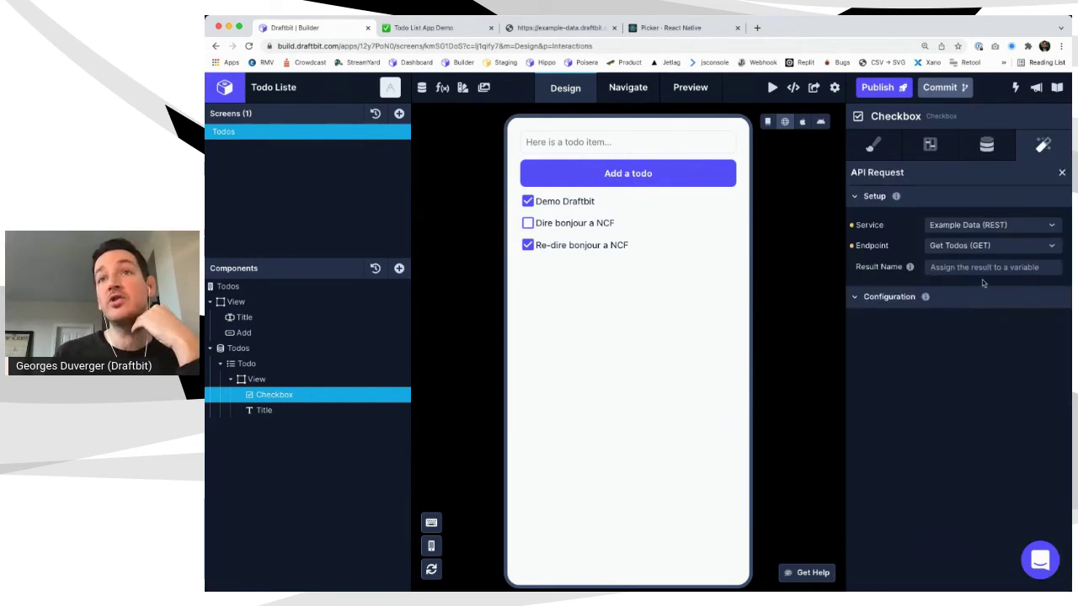
pyautogui.click(980, 246)
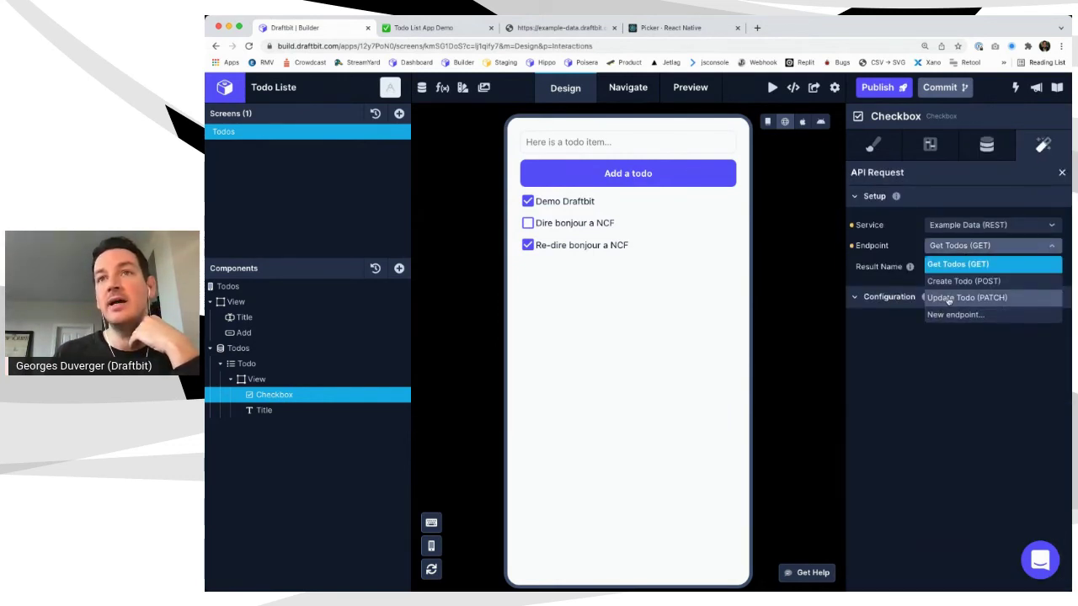
pyautogui.click(948, 300)
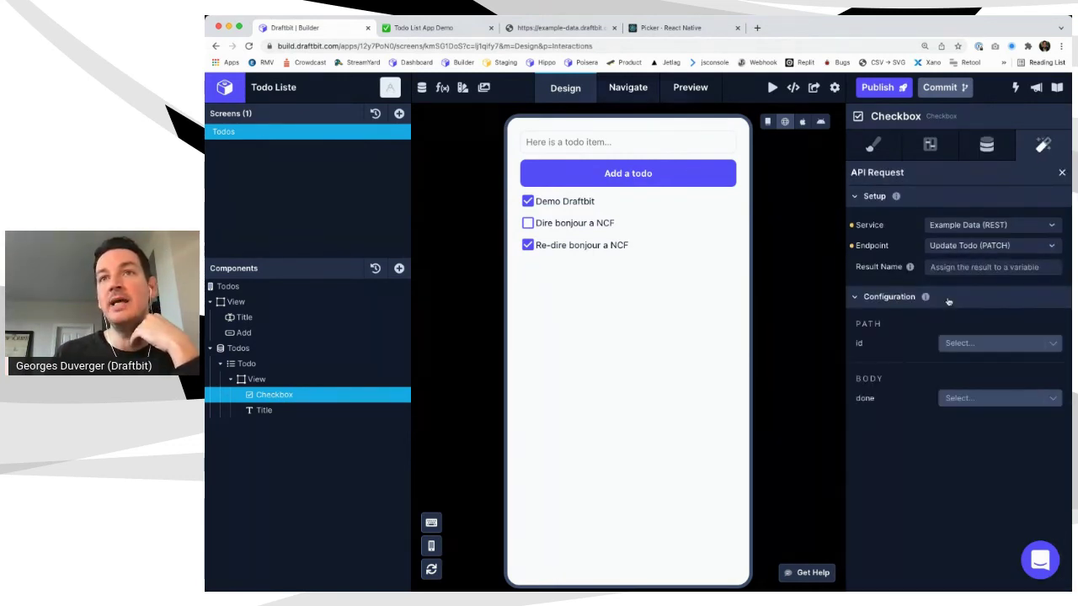
pyautogui.click(956, 345)
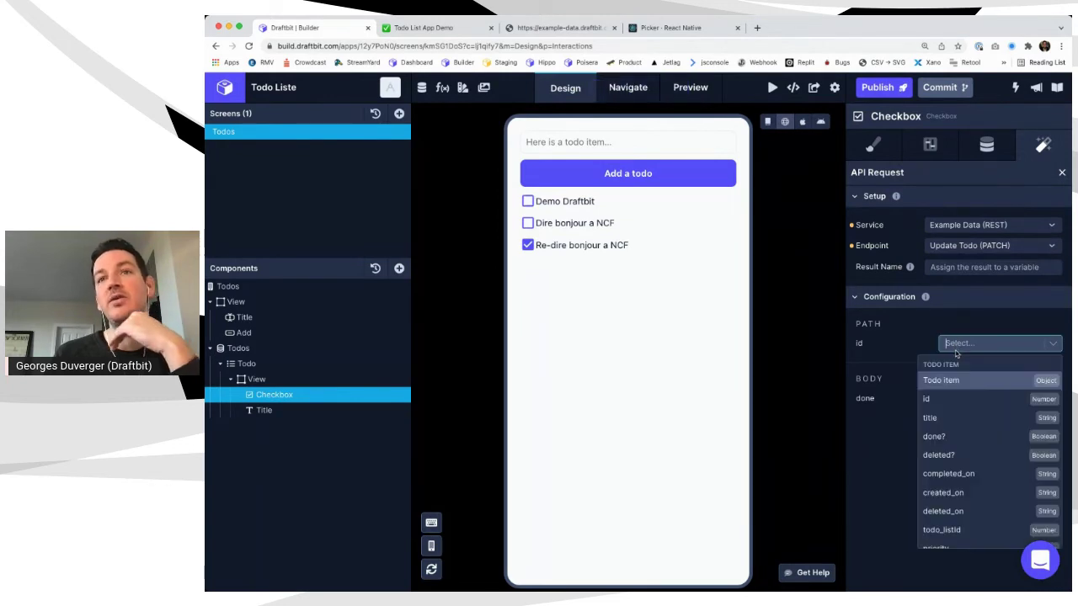
pyautogui.click(934, 401)
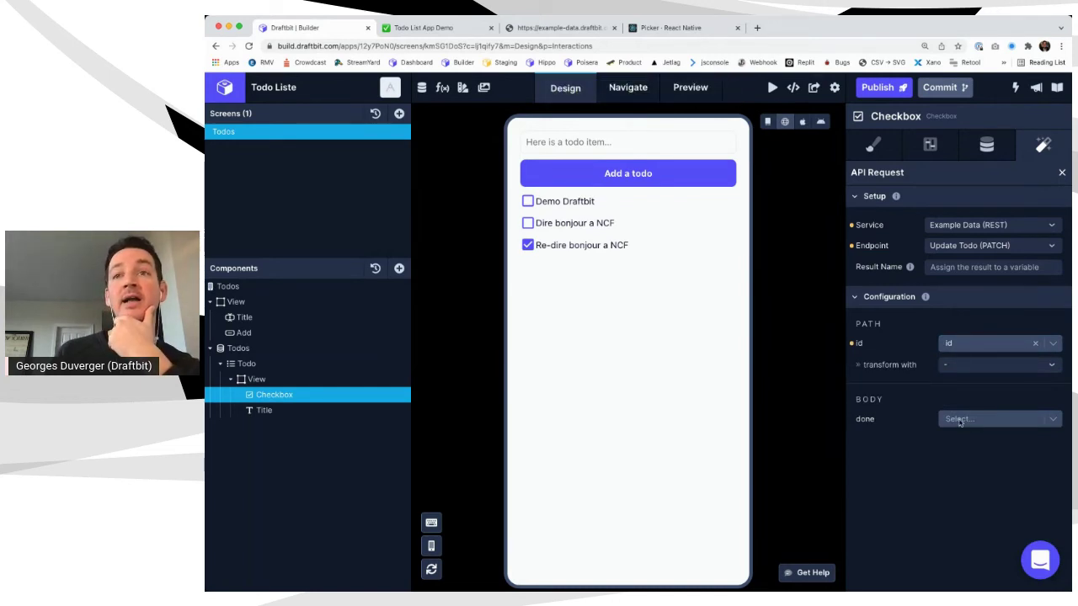
# Set the Checkbox's field name to doneValue
pyautogui.click(931, 147)
pyautogui.click(981, 221)
pyautogui.hotkey('alt', 'shift', 'Left')
pyautogui.write('done')
pyautogui.press('Return')
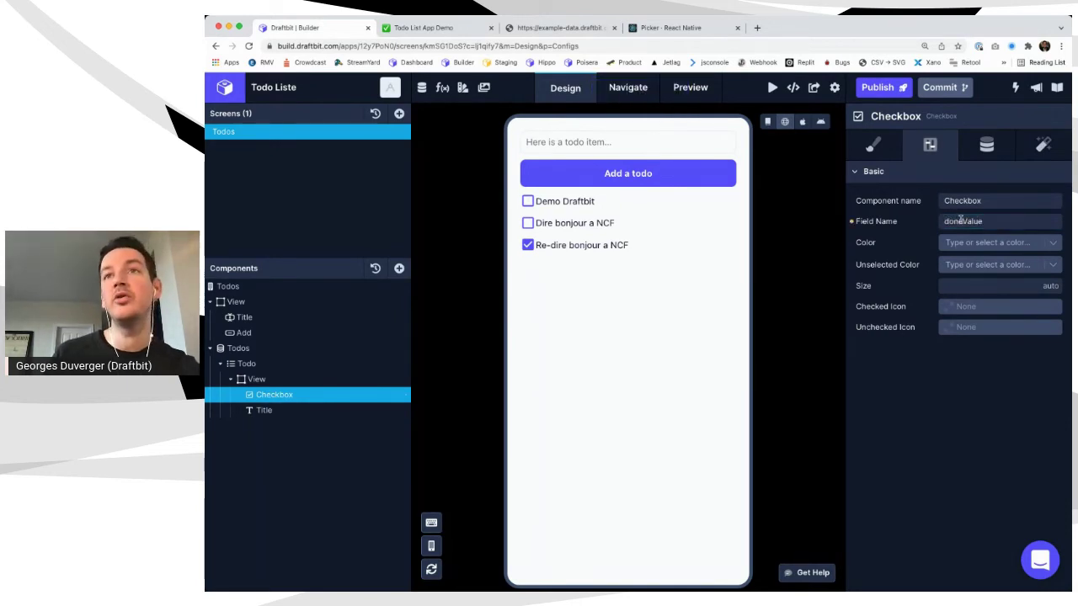
# Bind the done body value of the Checkbox's Update Todo request to the doneValue state variable
pyautogui.click(1043, 147)
pyautogui.click(910, 329)
pyautogui.click(959, 421)
pyautogui.scroll(-3, 943, 482)
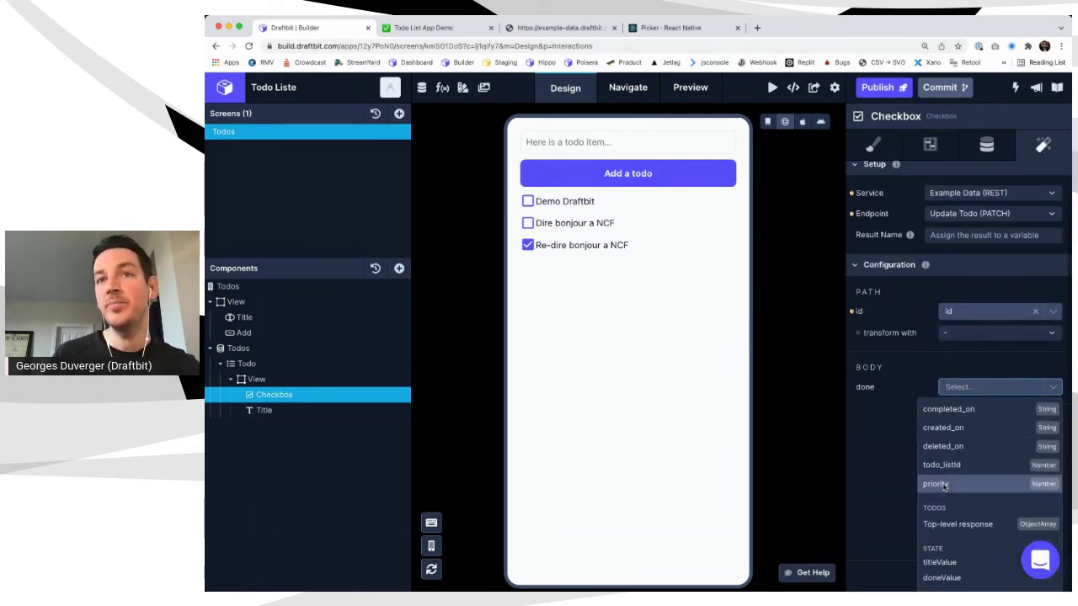
pyautogui.click(946, 577)
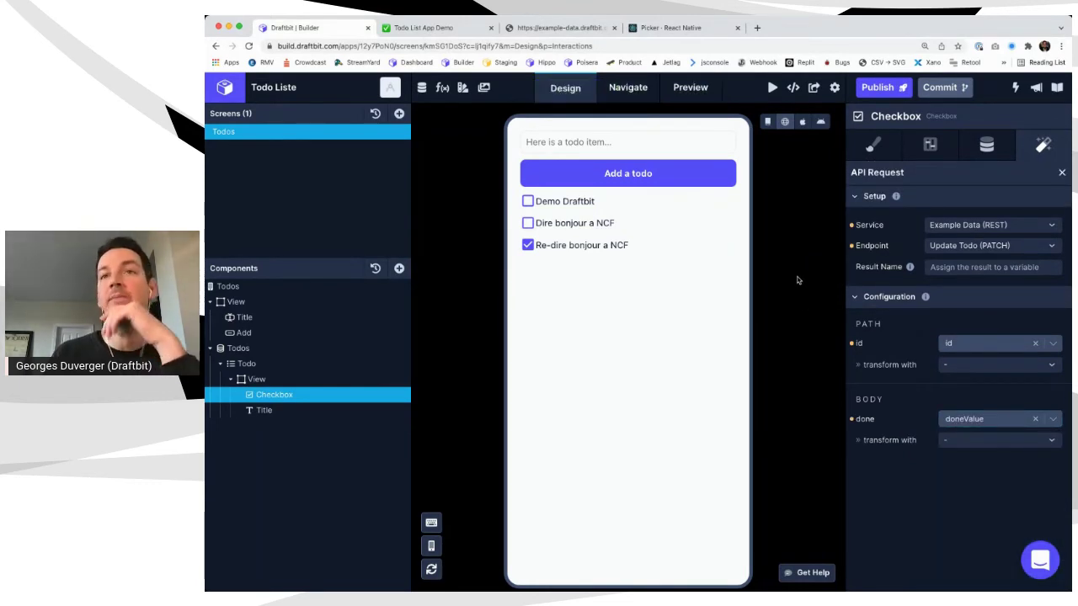
# Tick Demo Draftbit in the web preview and check its done? value in the todos JSON
pyautogui.click(767, 123)
pyautogui.click(782, 123)
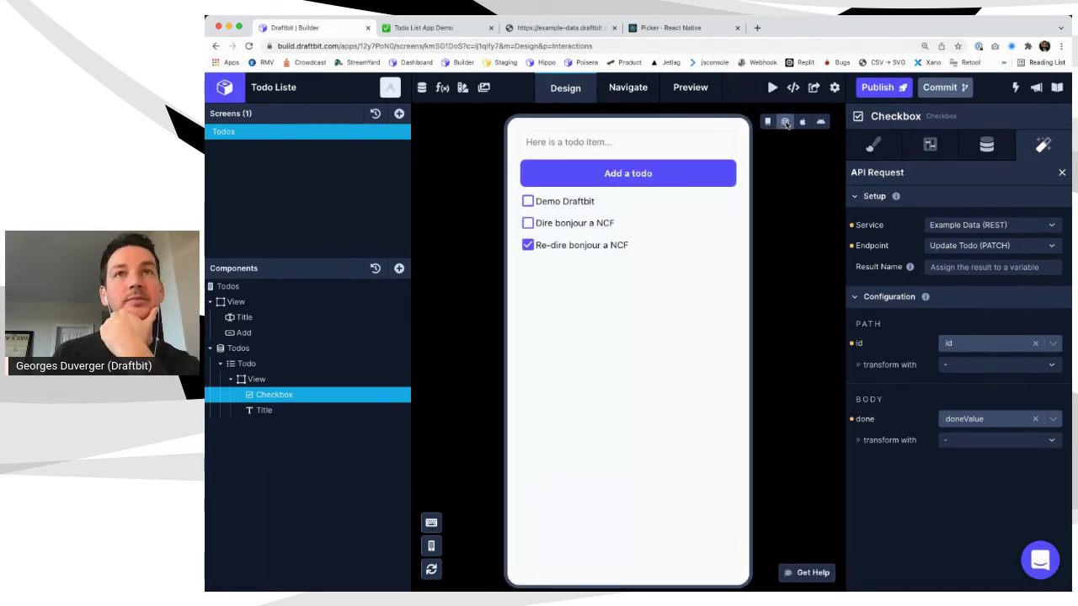
pyautogui.click(526, 200)
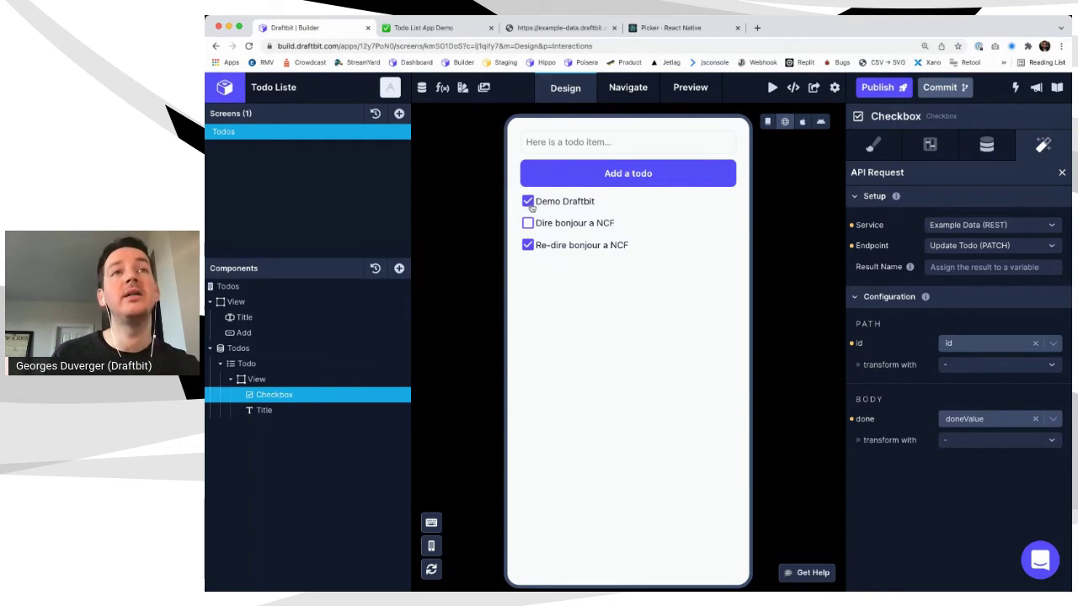
pyautogui.click(540, 28)
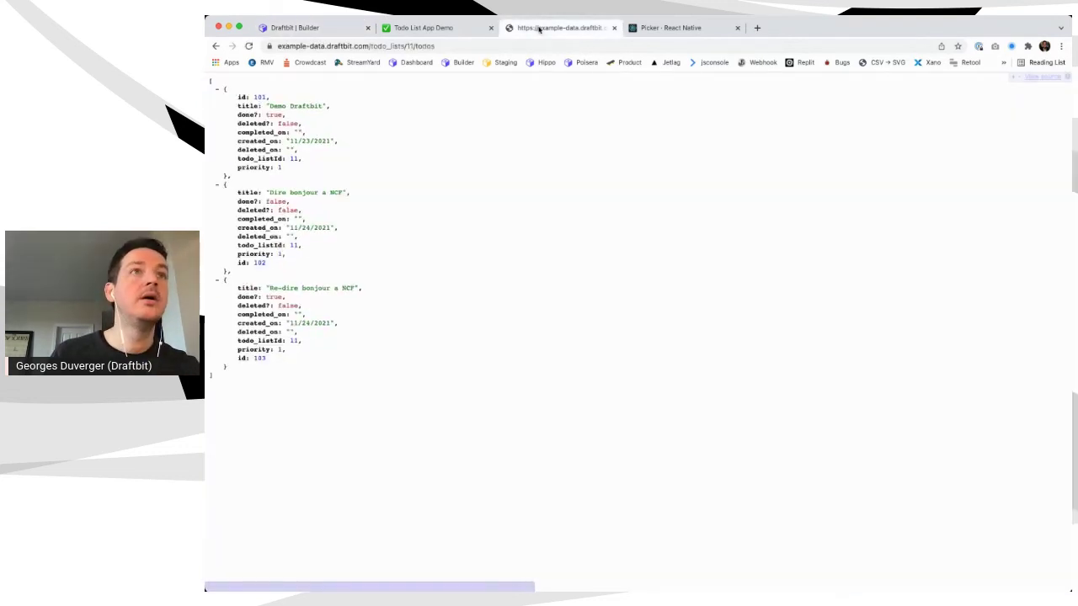
pyautogui.moveTo(239, 115); pyautogui.dragTo(301, 119)
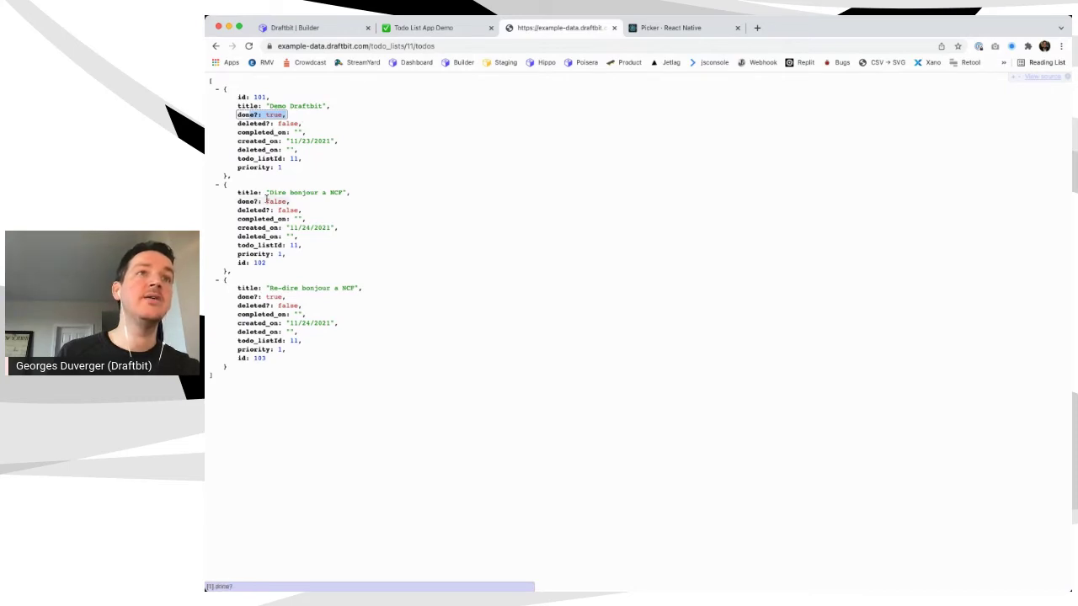
# Toggle the todo checkboxes in the preview, ticking Dire bonjour a NCF, and compare them with the done? values in the todos JSON
pyautogui.click(343, 27)
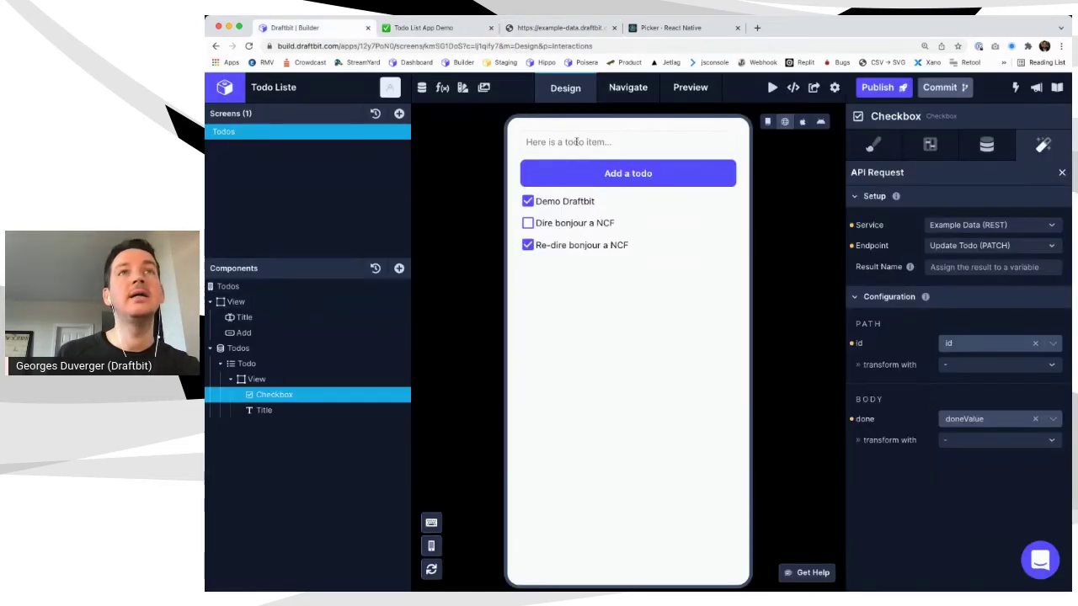
pyautogui.moveTo(343, 28); pyautogui.dragTo(466, 27)
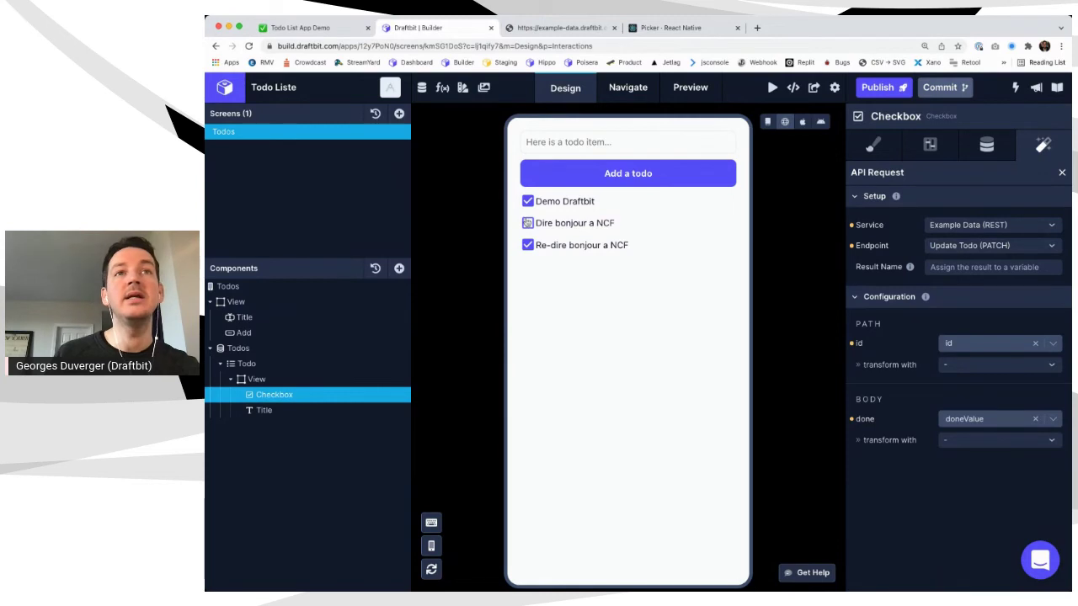
pyautogui.click(528, 223)
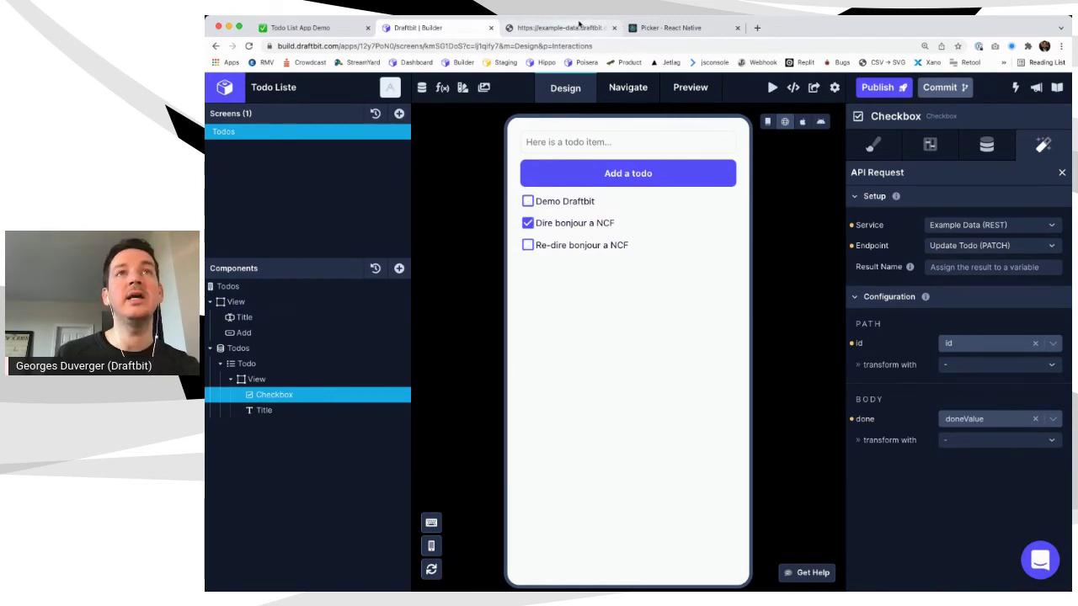
pyautogui.click(578, 28)
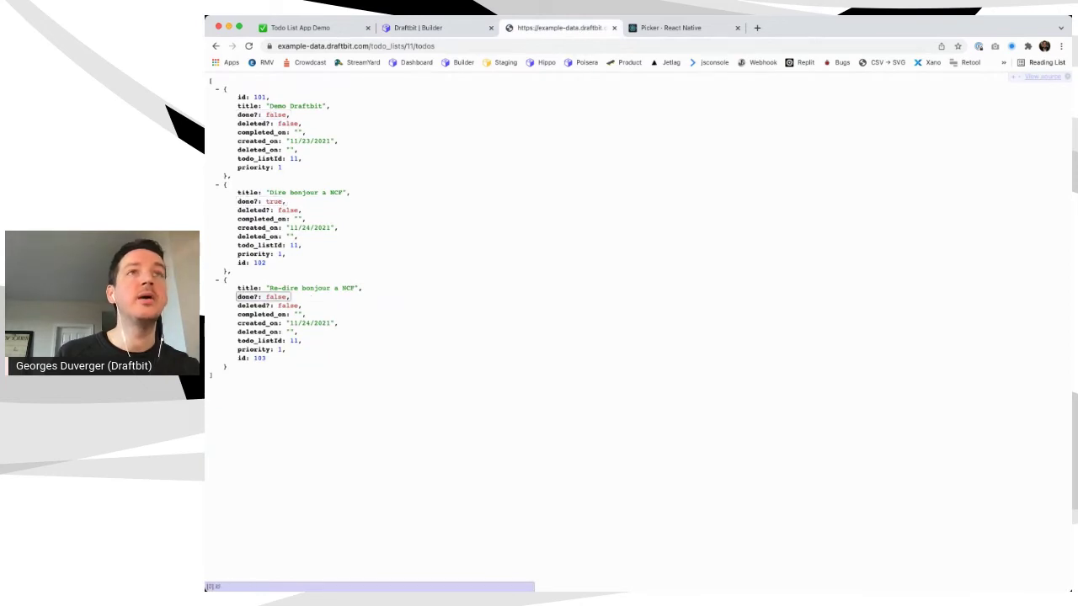
# Return to the Draftbit builder and mark all three todos as done in the preview
pyautogui.click(316, 30)
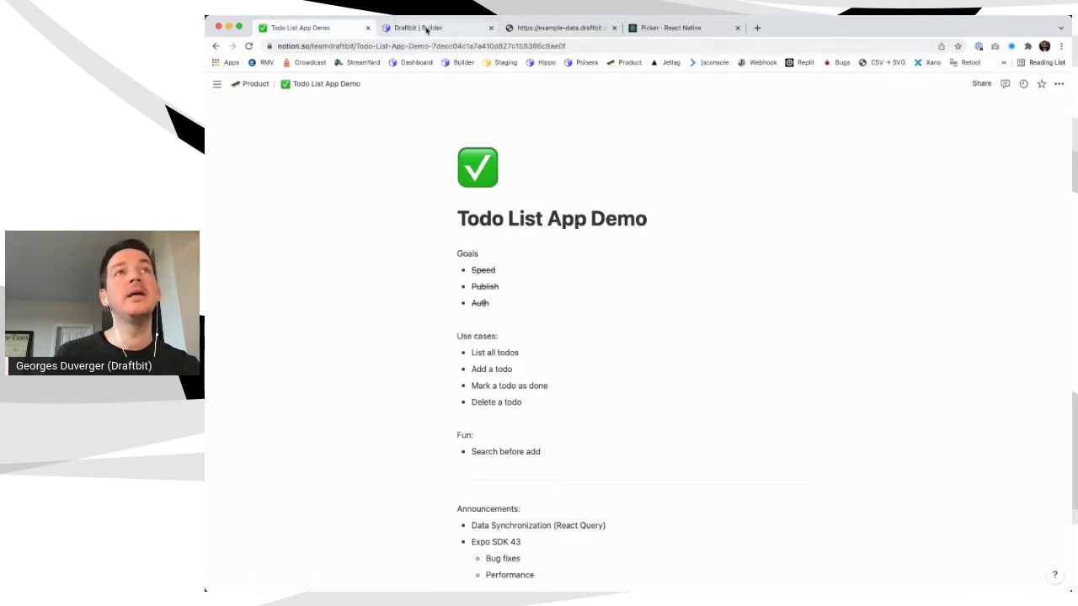
pyautogui.click(426, 28)
pyautogui.click(527, 201)
pyautogui.click(527, 223)
pyautogui.click(527, 245)
pyautogui.click(527, 223)
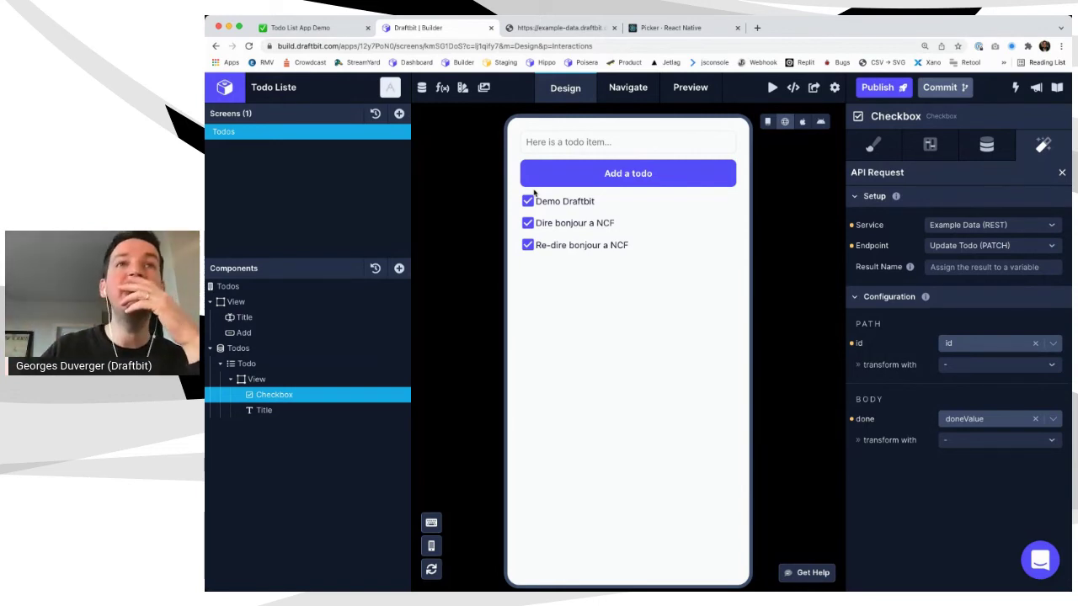
# Add a todo titled "Dire bonour" through the preview's todo form
pyautogui.click(555, 139)
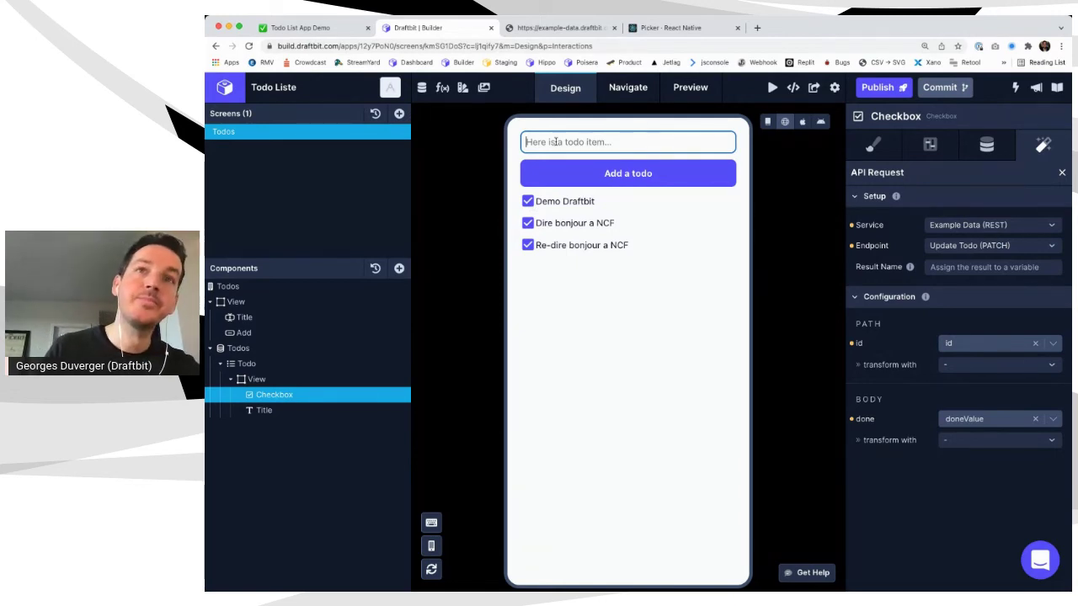
pyautogui.write('Dire ')
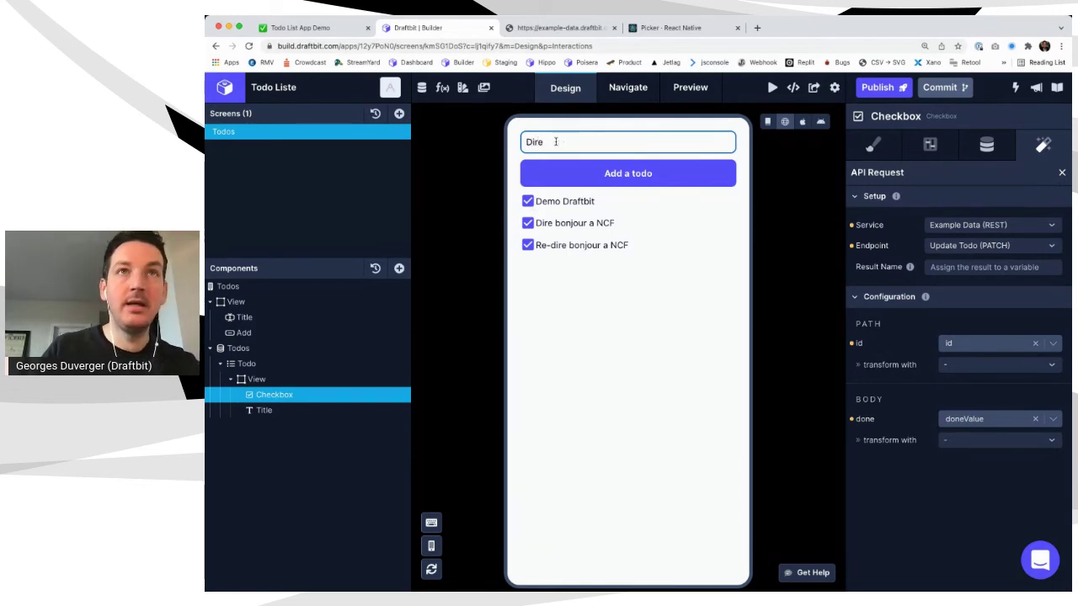
pyautogui.write('bonjour')
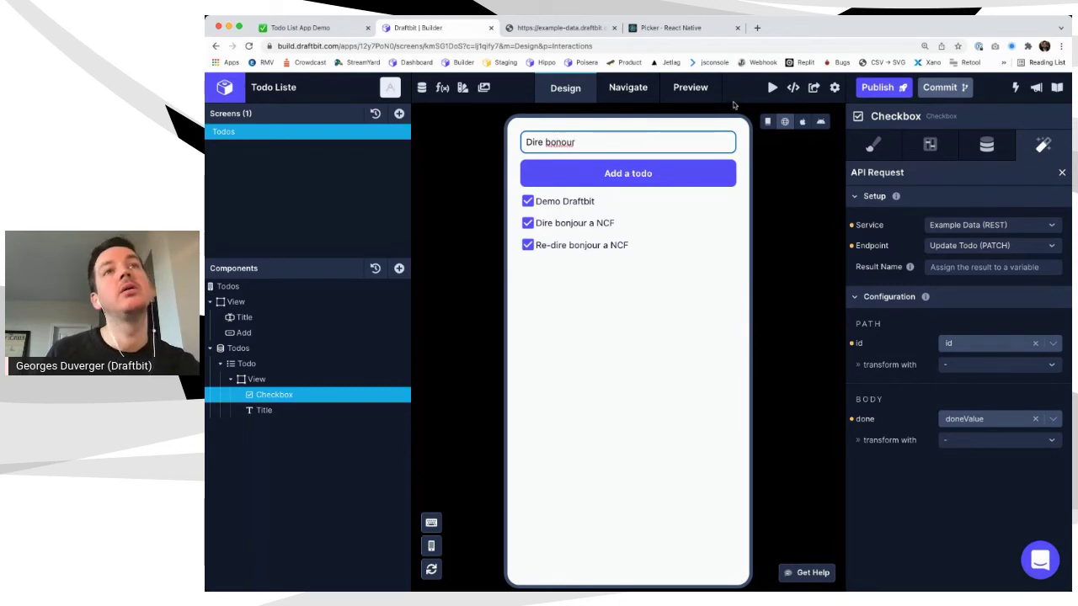
pyautogui.click(639, 175)
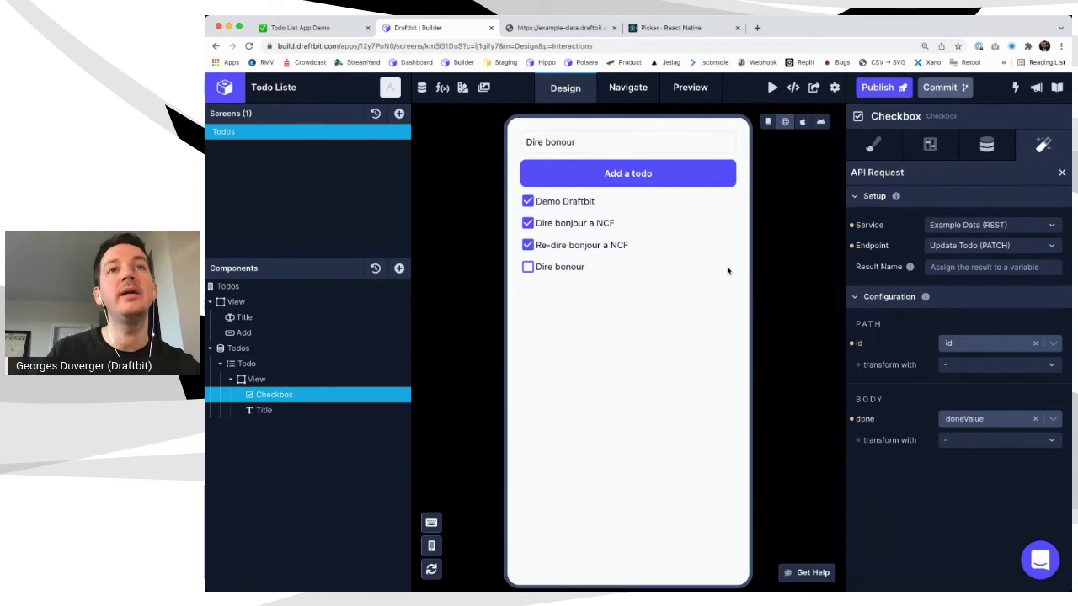
# Add an Icon Button component to the View inside the Todo list item
pyautogui.click(256, 379)
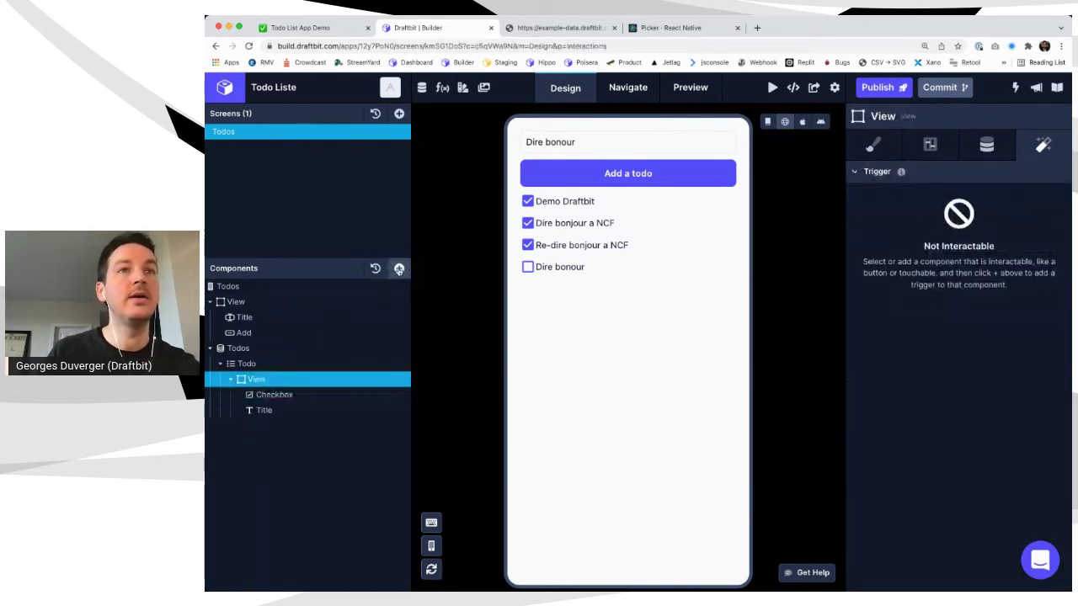
pyautogui.click(399, 268)
pyautogui.write('Icon')
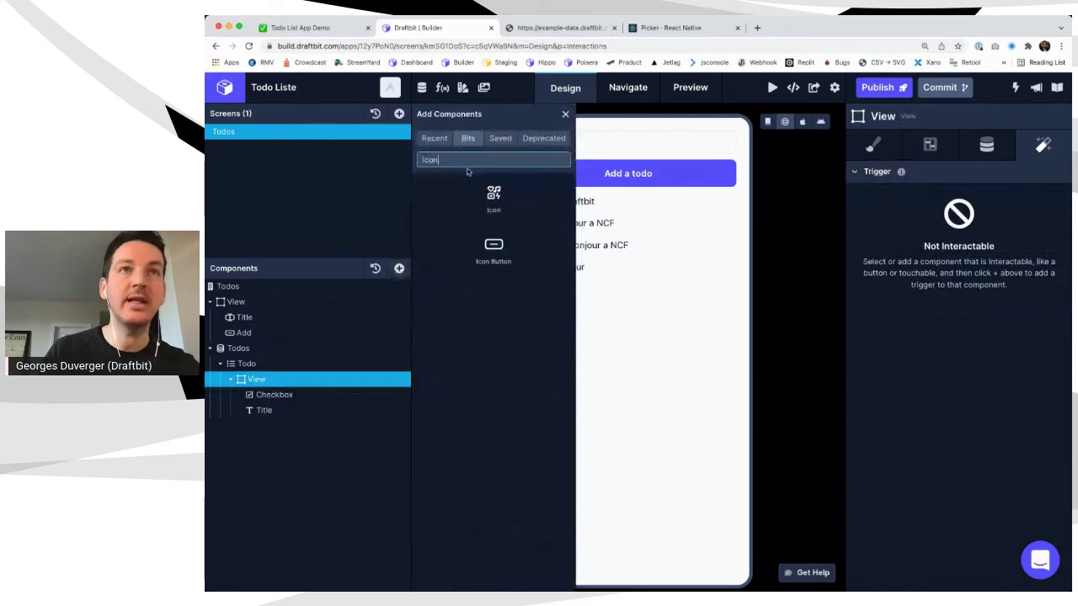
pyautogui.click(495, 254)
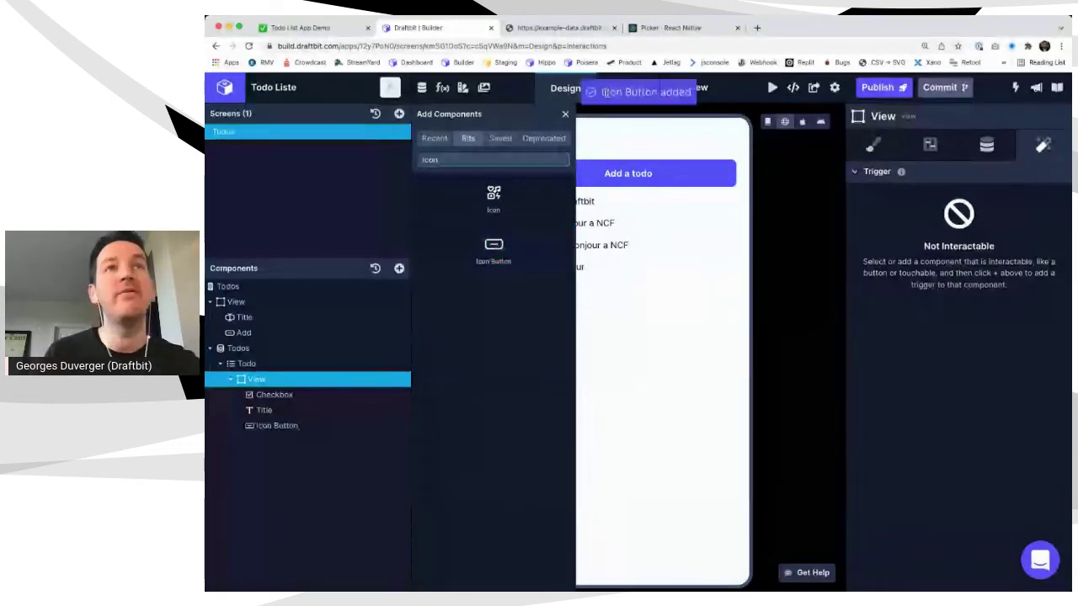
pyautogui.click(565, 113)
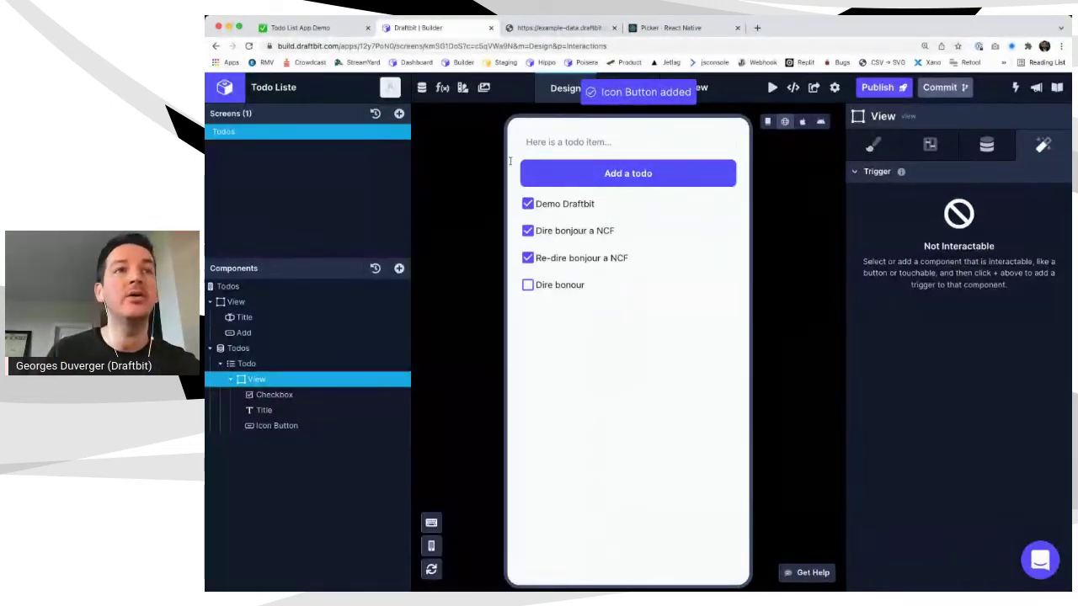
# Set the Icon Button's icon to ios-trash-bin-outline and its size to 21
pyautogui.click(291, 425)
pyautogui.click(979, 144)
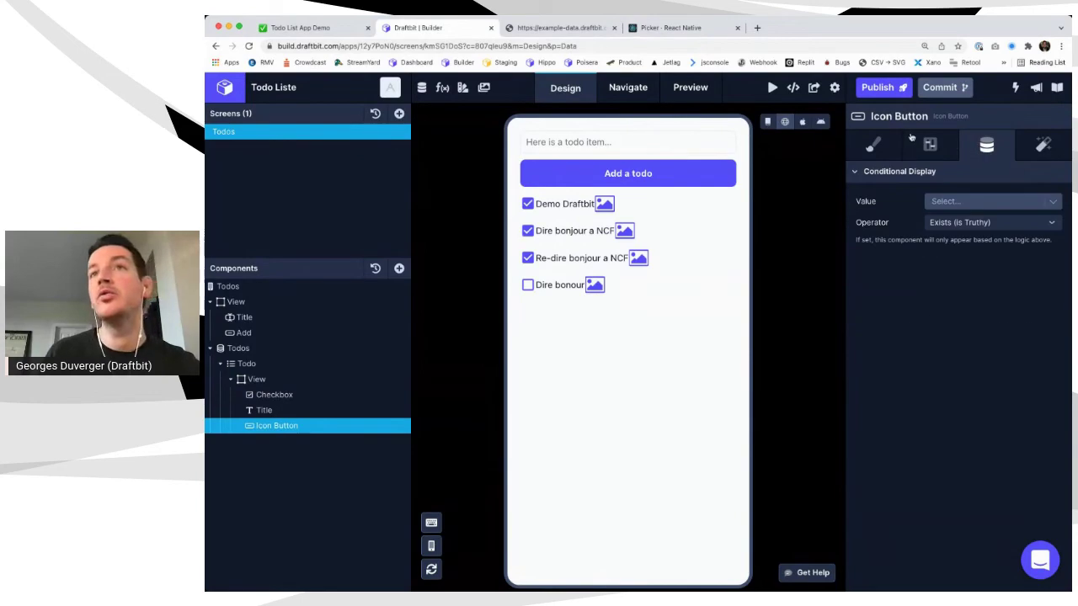
pyautogui.click(928, 146)
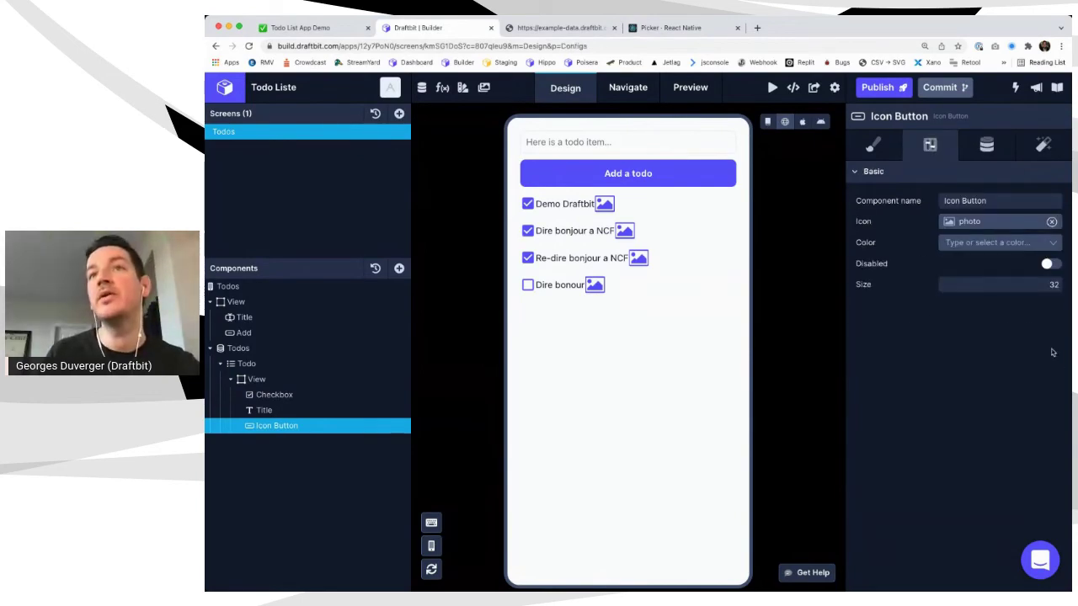
pyautogui.click(993, 221)
pyautogui.write('trash')
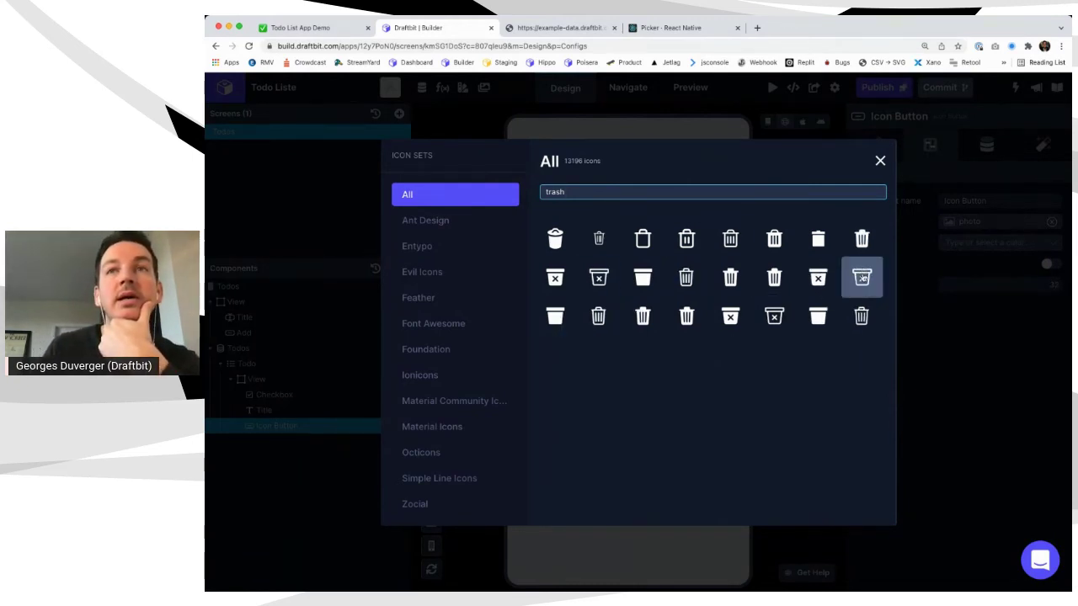
pyautogui.click(861, 277)
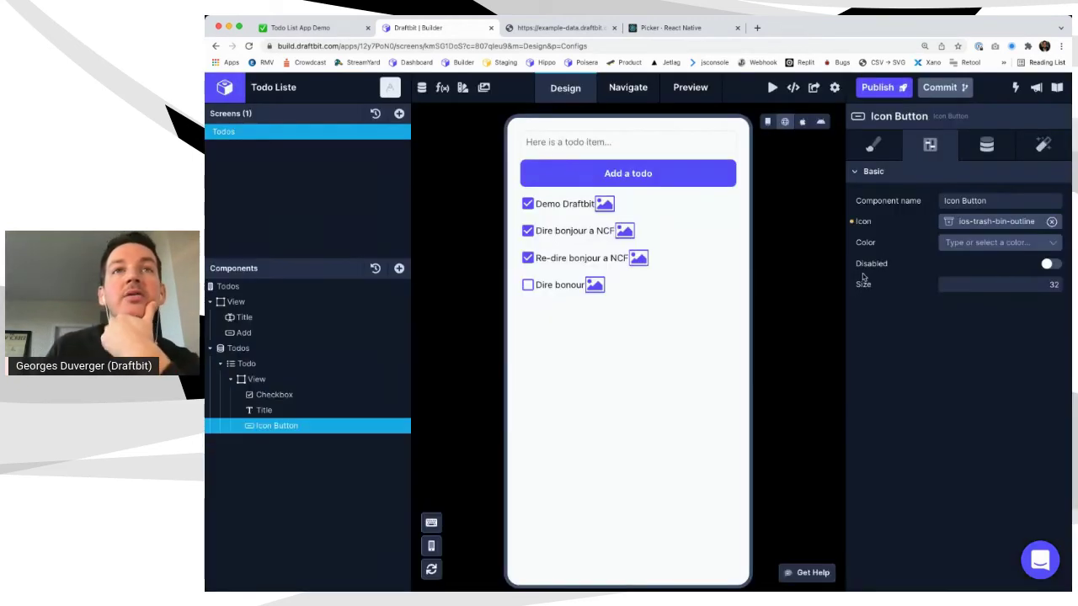
pyautogui.click(1026, 284)
pyautogui.press('Return')
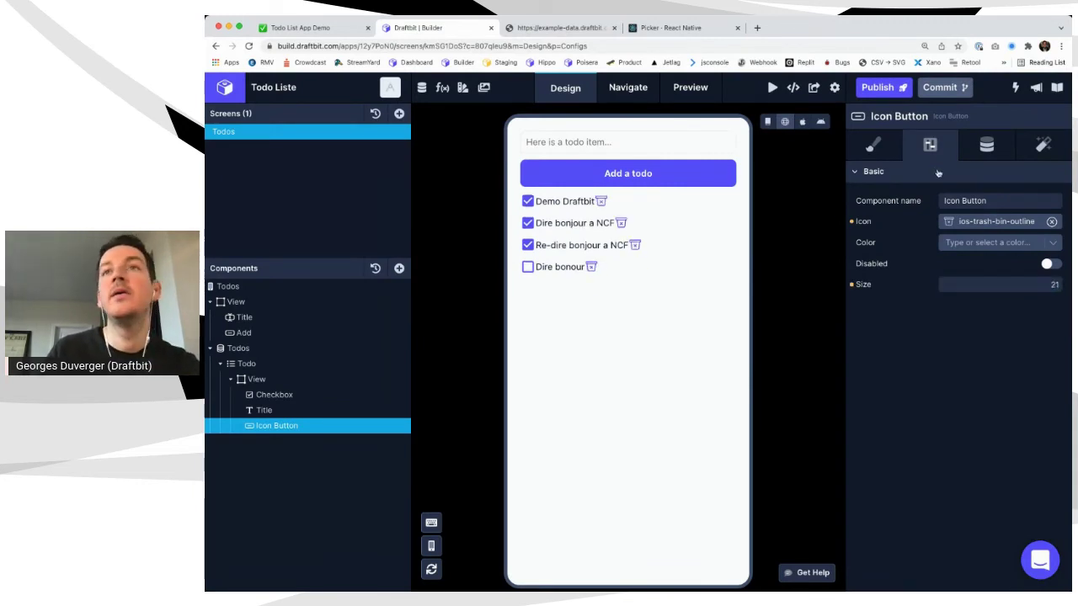
# Set the Icon Button's color to the Error theme color
pyautogui.click(873, 145)
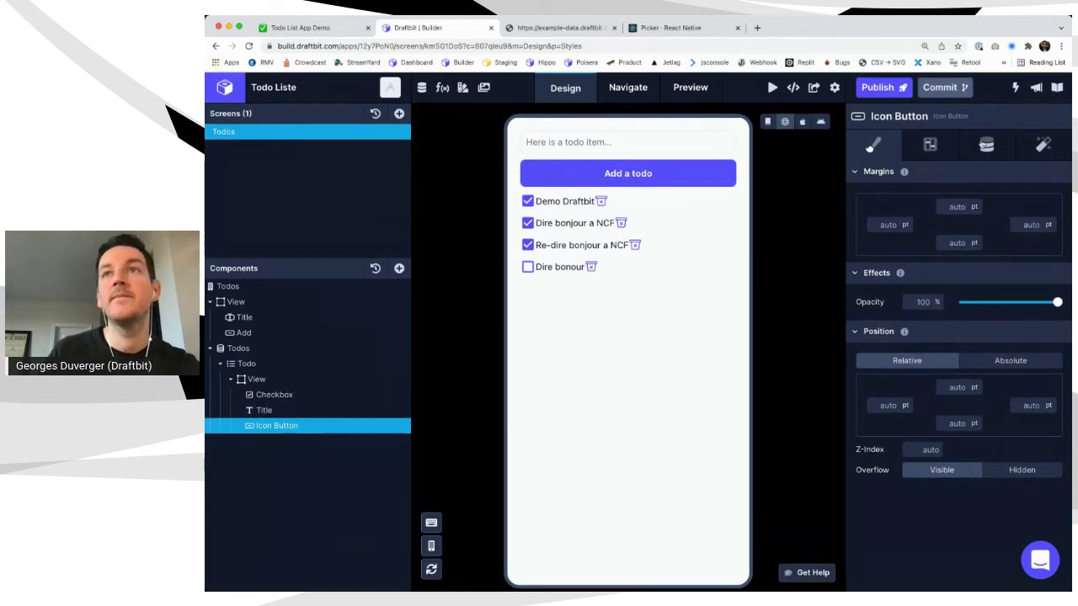
pyautogui.click(983, 145)
pyautogui.click(930, 145)
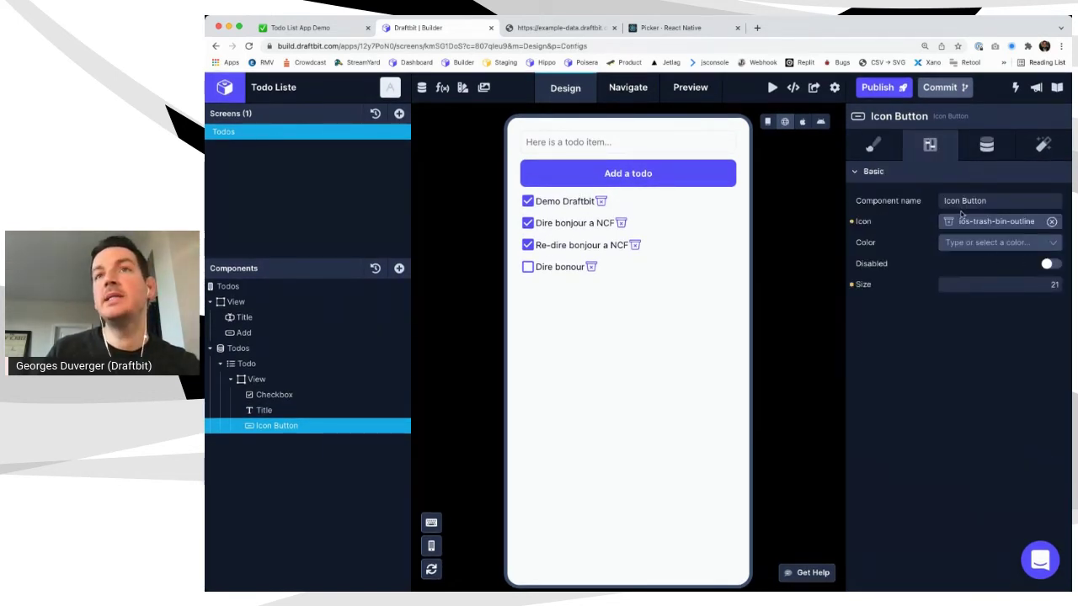
pyautogui.click(961, 243)
pyautogui.click(946, 299)
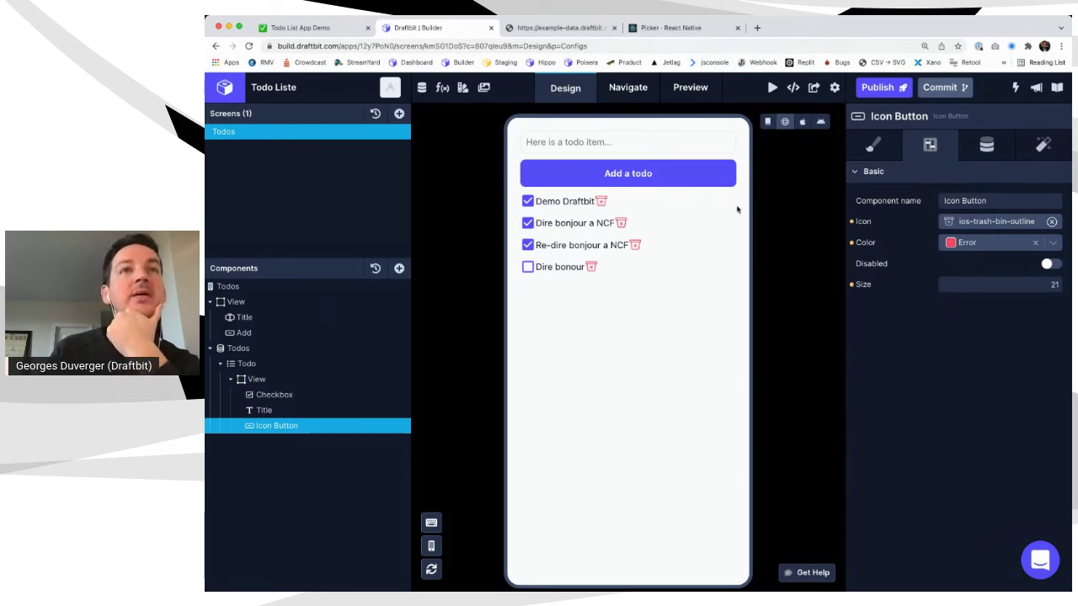
# Justify the todo row View's items with space between them
pyautogui.click(259, 380)
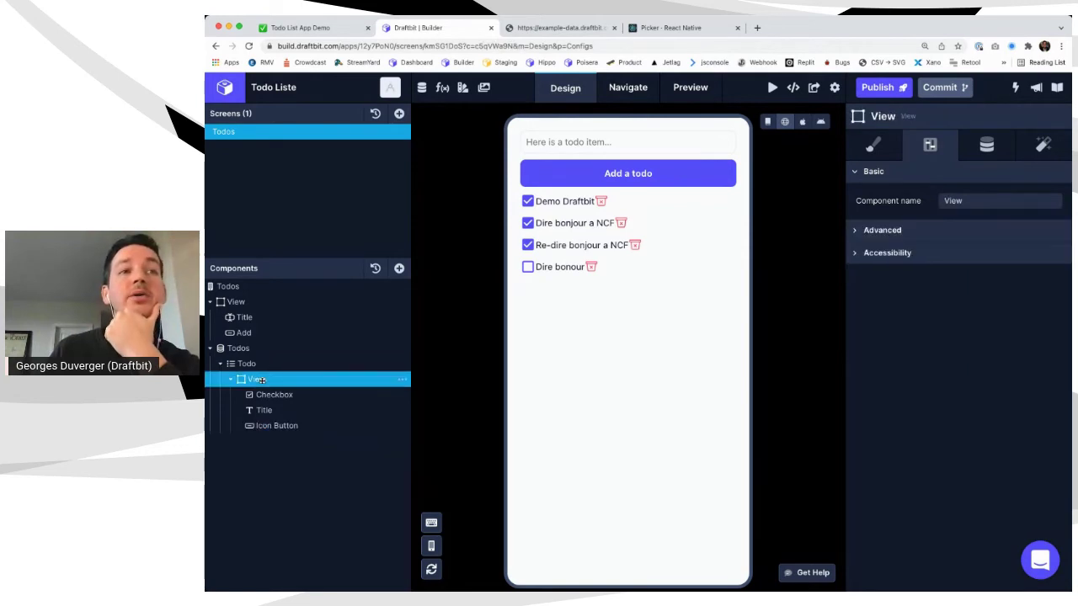
pyautogui.click(875, 146)
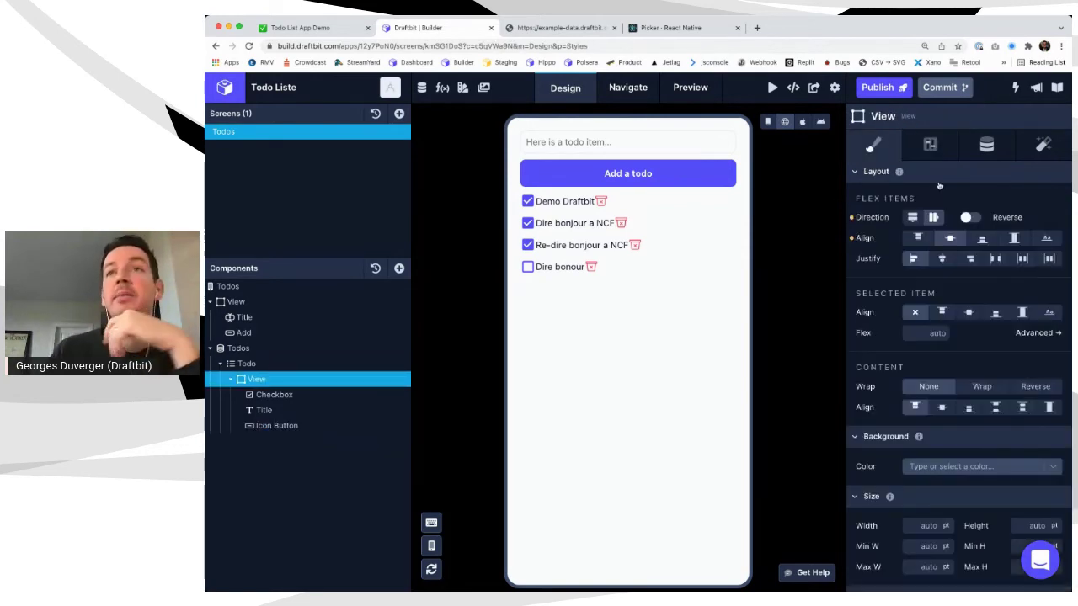
pyautogui.click(995, 260)
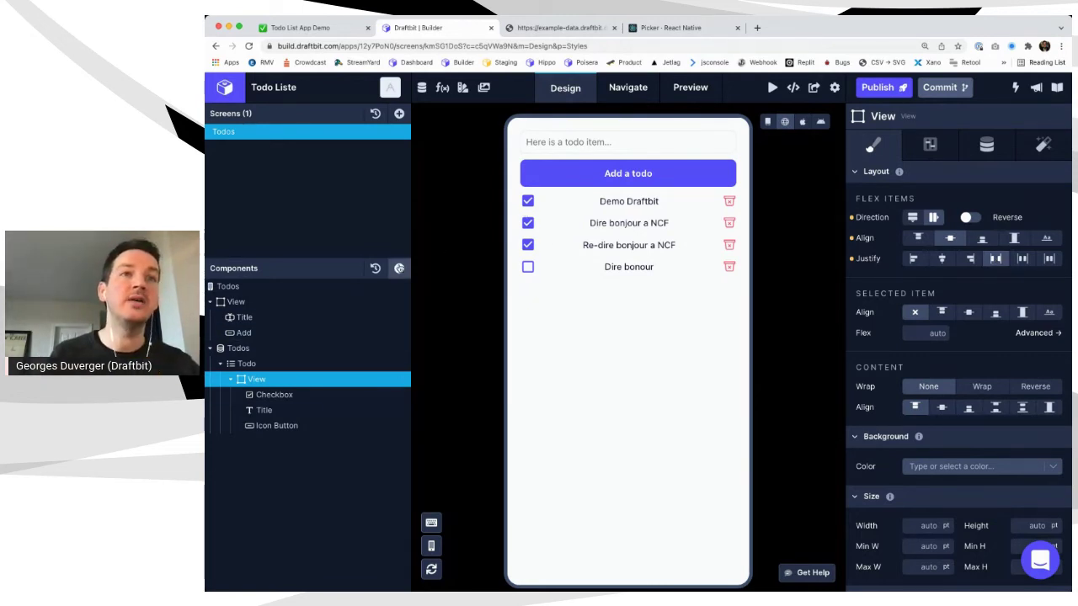
# Add a nested View inside the todo row's View and move the Checkbox and Title into it
pyautogui.click(399, 267)
pyautogui.click(452, 270)
pyautogui.moveTo(299, 404); pyautogui.dragTo(268, 442)
pyautogui.moveTo(264, 394)
pyautogui.mouseDown()
pyautogui.moveTo(267, 426)
pyautogui.moveTo(266, 389)
pyautogui.mouseUp()
pyautogui.click(263, 394)
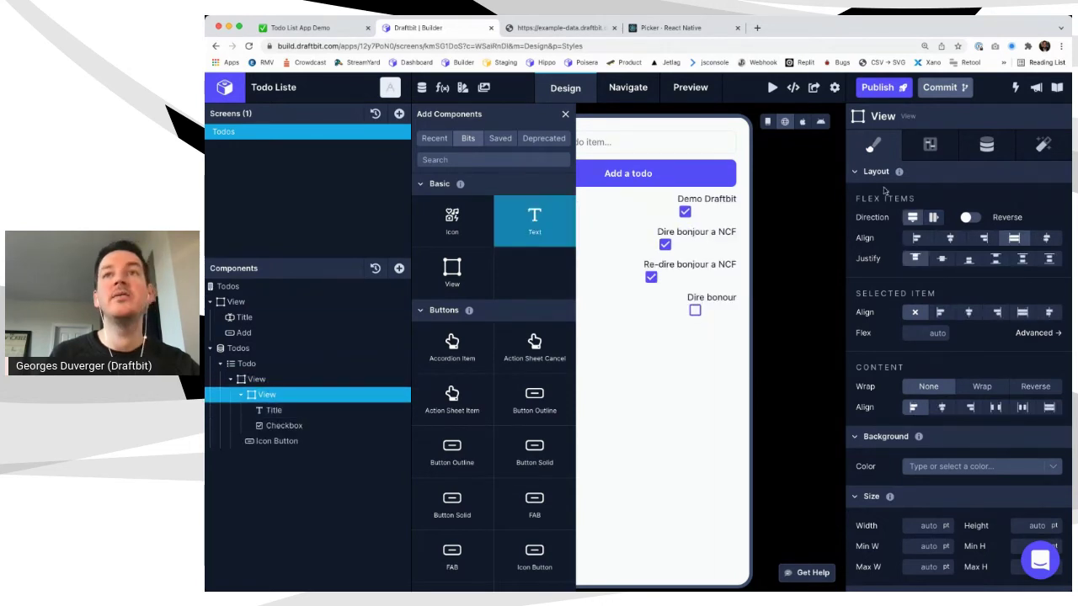
# Lay out the nested View as a center-aligned row and place the Checkbox before the Title
pyautogui.click(933, 218)
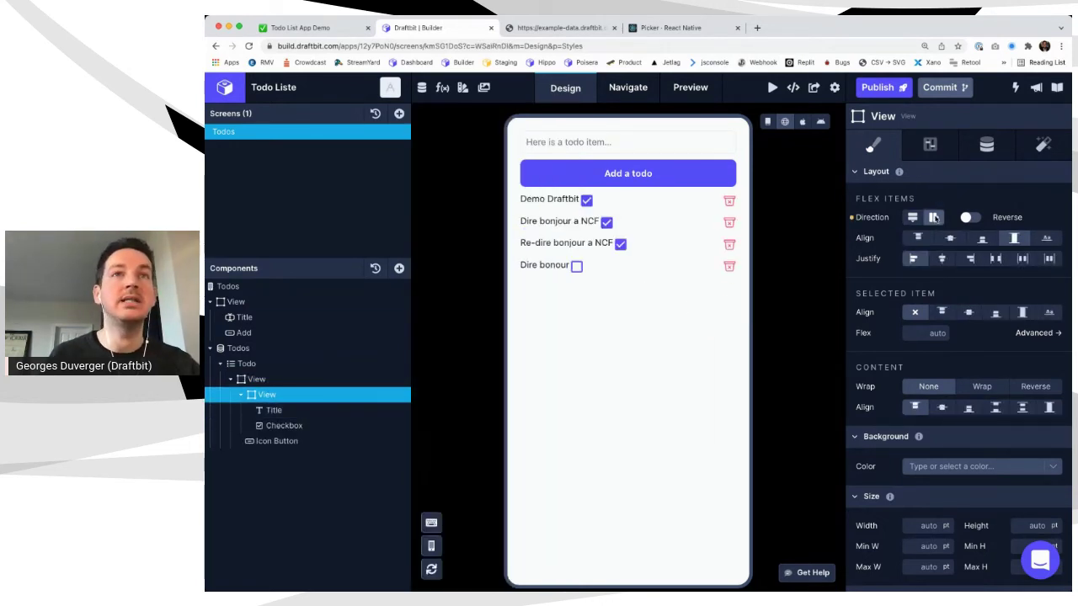
pyautogui.click(950, 238)
pyautogui.moveTo(284, 425); pyautogui.dragTo(282, 395)
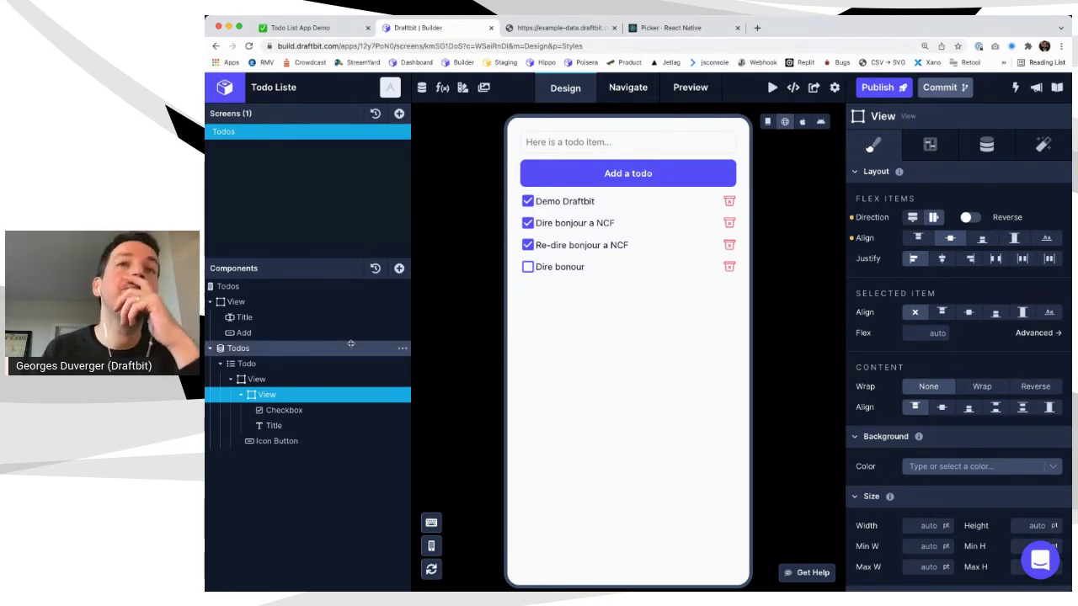
# Rename the Icon Button component as Delete
pyautogui.click(284, 441)
pyautogui.doubleClick(284, 442)
pyautogui.write('De')
pyautogui.press('Return')
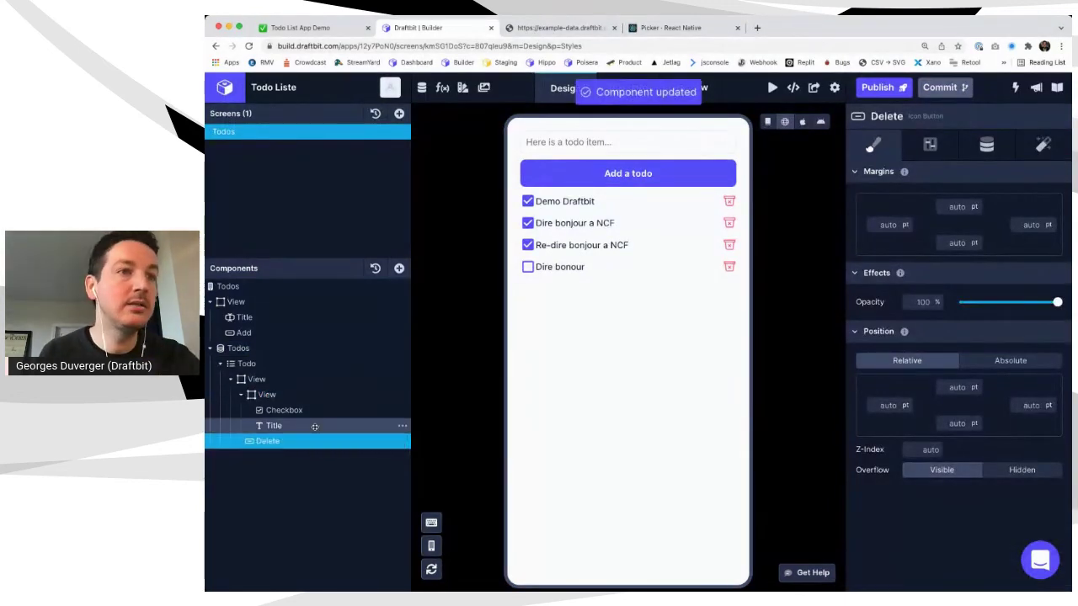
# Rename the Checkbox component in the todo row as Done
pyautogui.click(285, 410)
pyautogui.doubleClick(282, 410)
pyautogui.write('Done')
pyautogui.press('Return')
# Open the choice of actions for the Delete button's On Press trigger
pyautogui.click(267, 441)
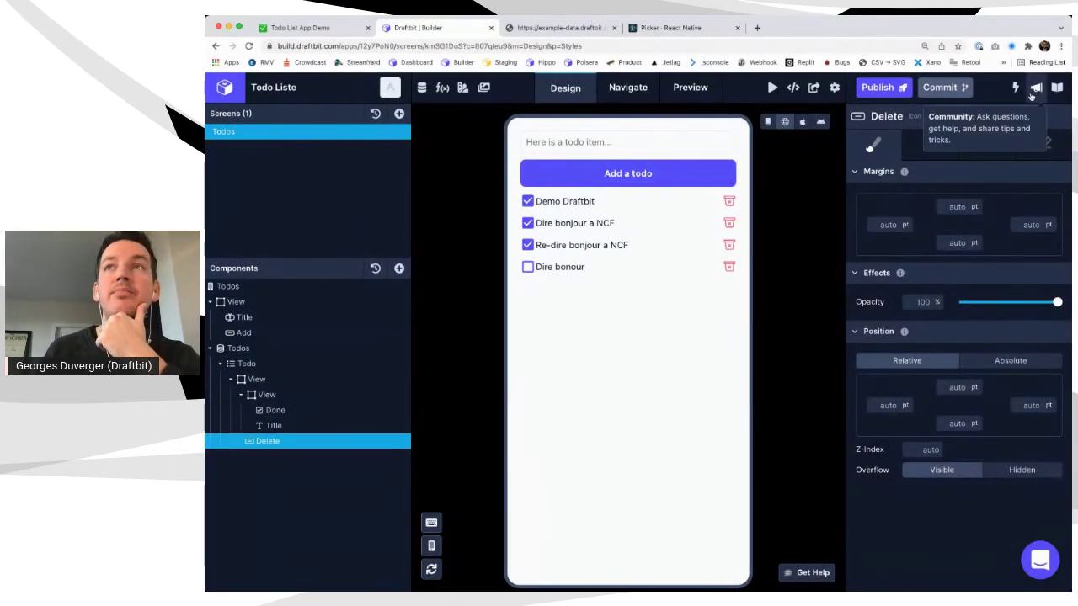
pyautogui.click(1041, 147)
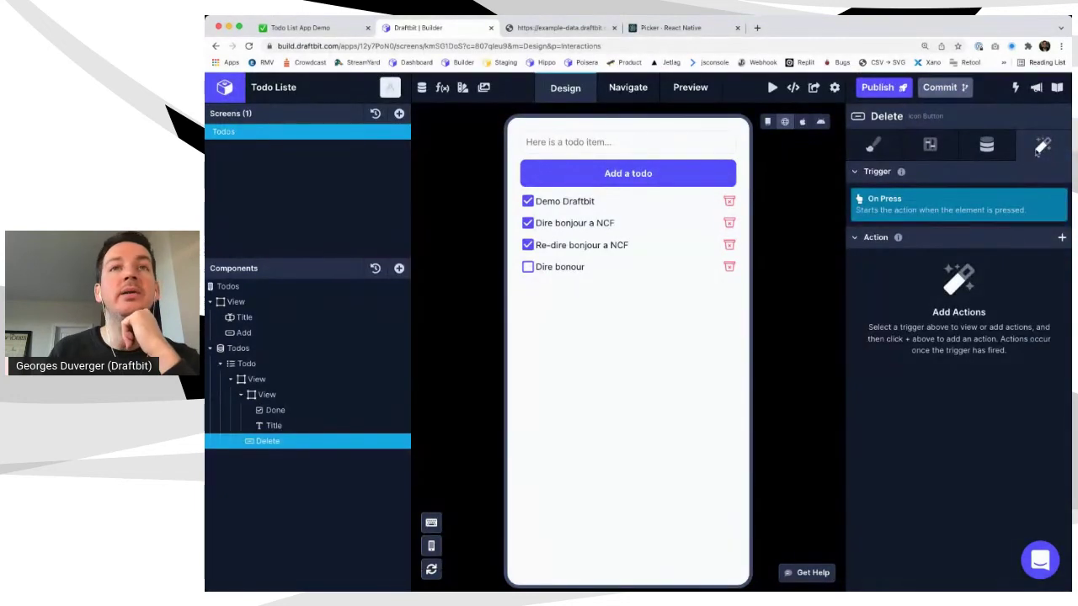
pyautogui.click(1061, 238)
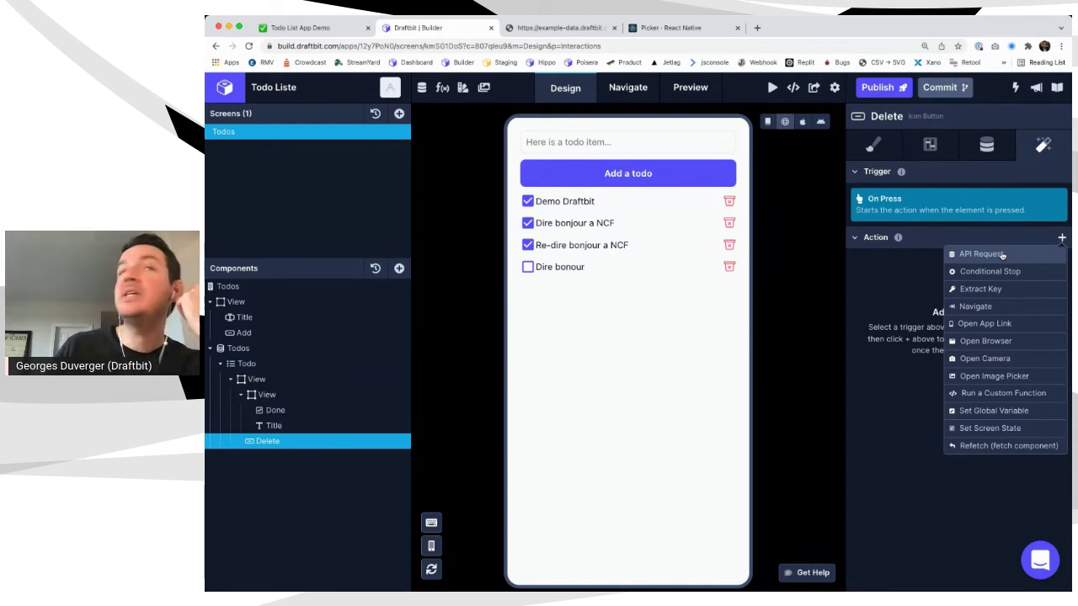
# Examine the "Dire bonjour a NCF" record in the todos JSON, especially its deleted? field
pyautogui.click(542, 28)
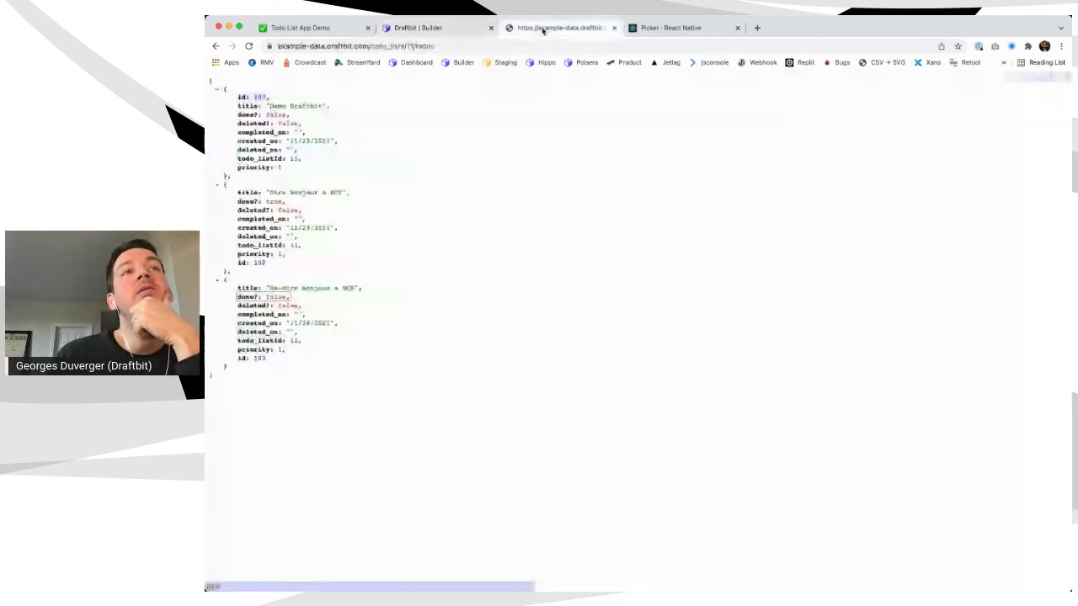
pyautogui.moveTo(239, 192); pyautogui.dragTo(304, 281)
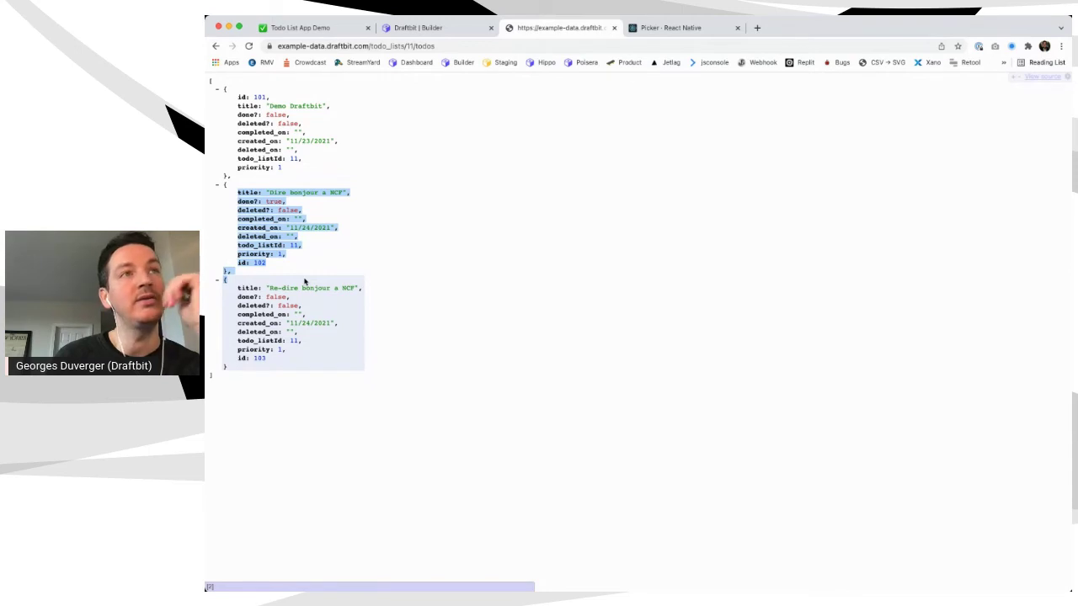
pyautogui.click(308, 214)
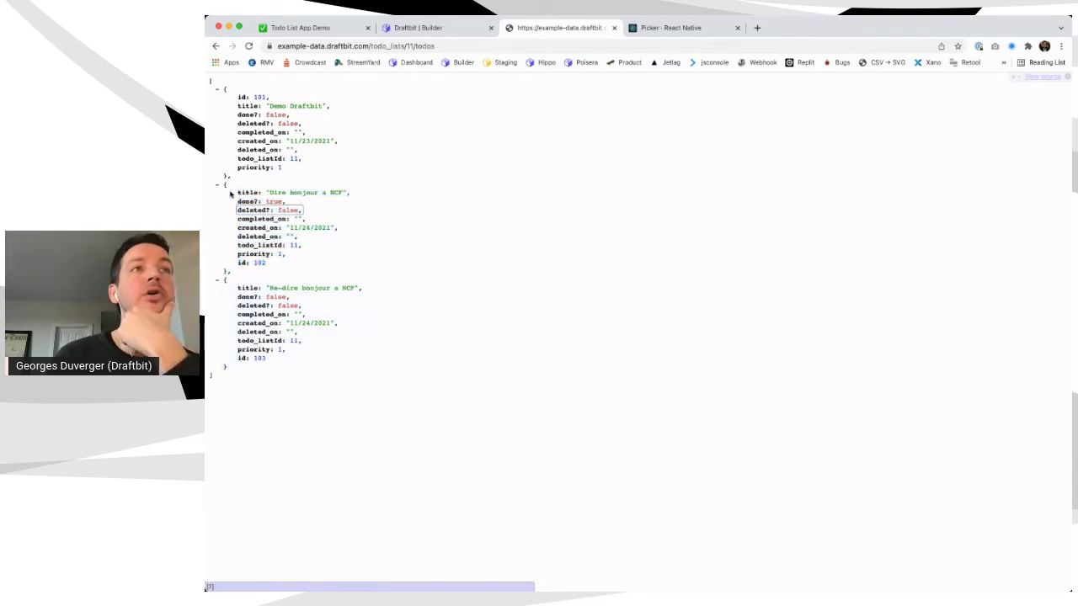
pyautogui.moveTo(240, 189); pyautogui.dragTo(264, 263)
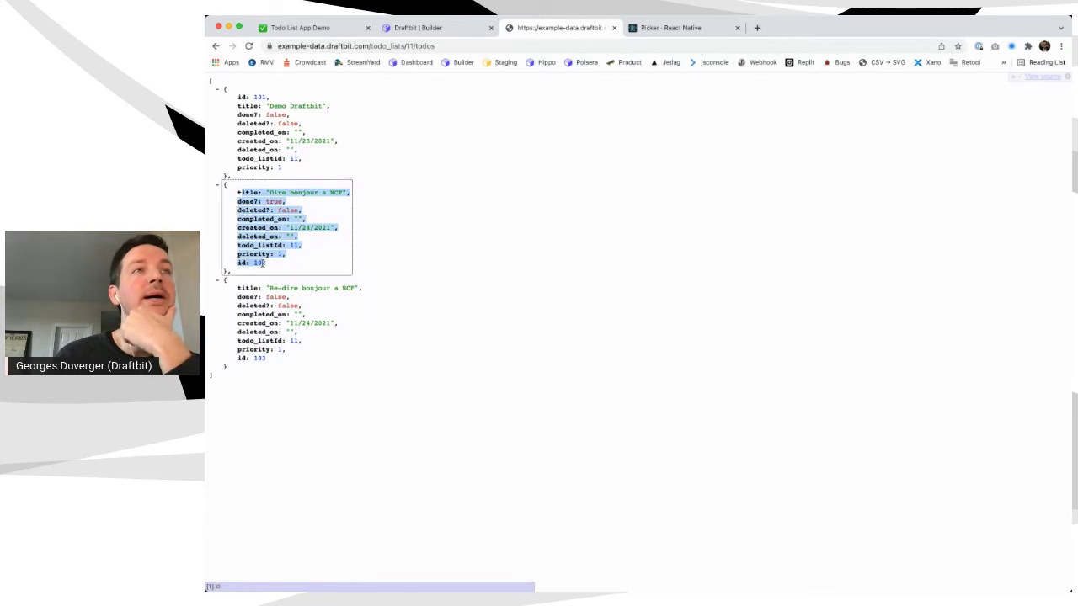
pyautogui.click(237, 210)
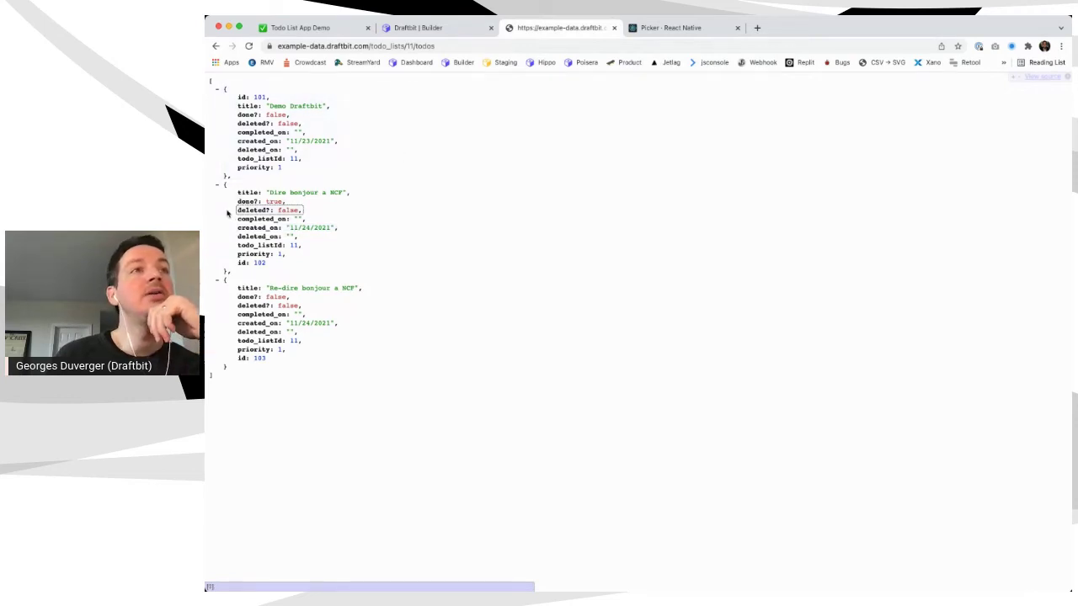
pyautogui.moveTo(238, 211); pyautogui.dragTo(299, 210)
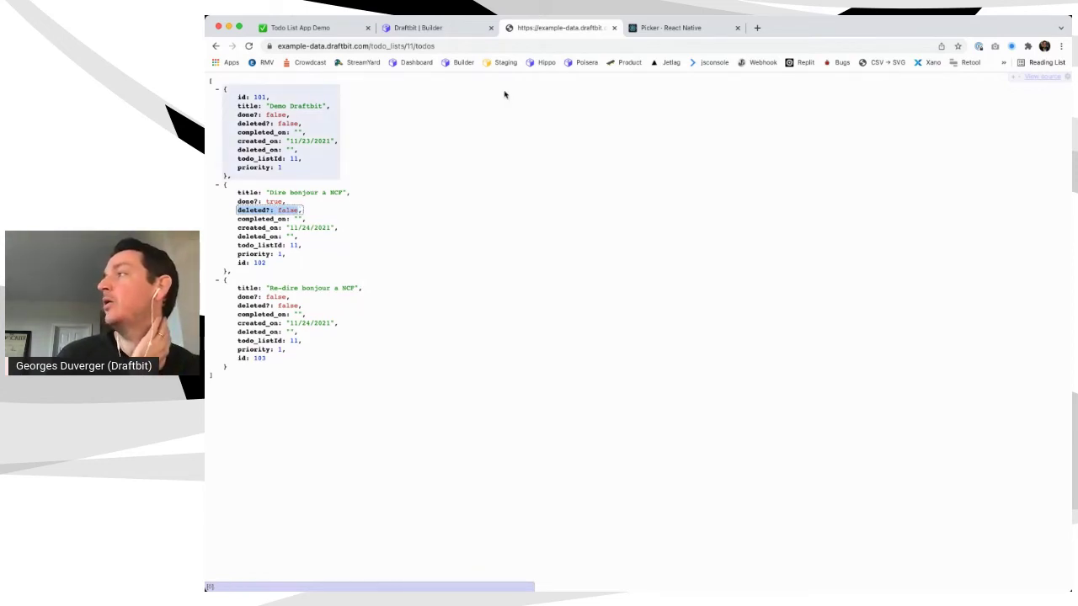
# Add an API Request action to the Delete button using the Example Data (REST) service and show its endpoint choices
pyautogui.click(461, 32)
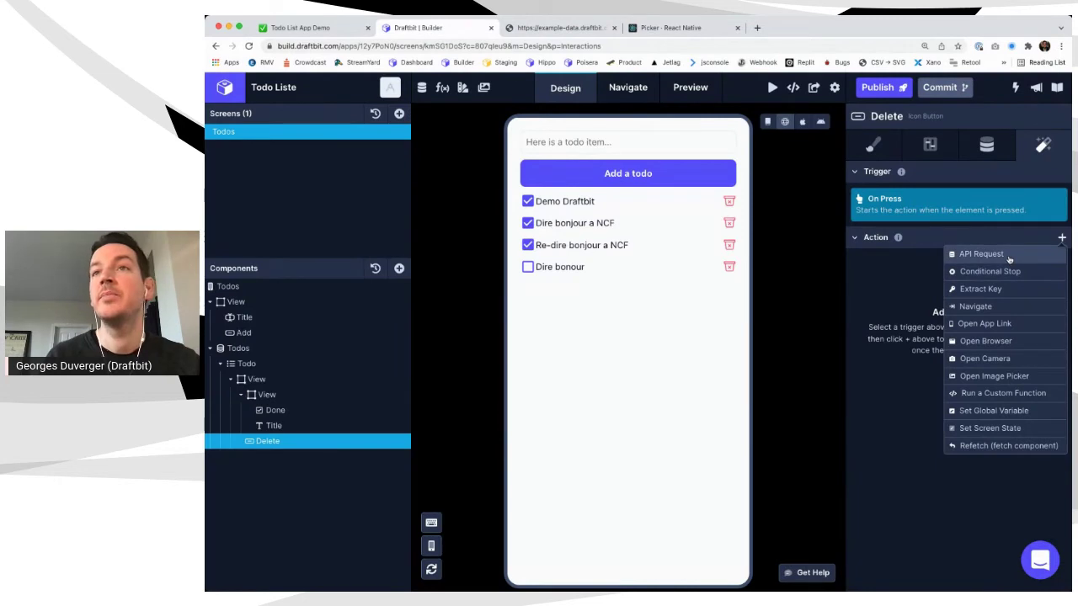
pyautogui.click(1008, 255)
pyautogui.click(982, 226)
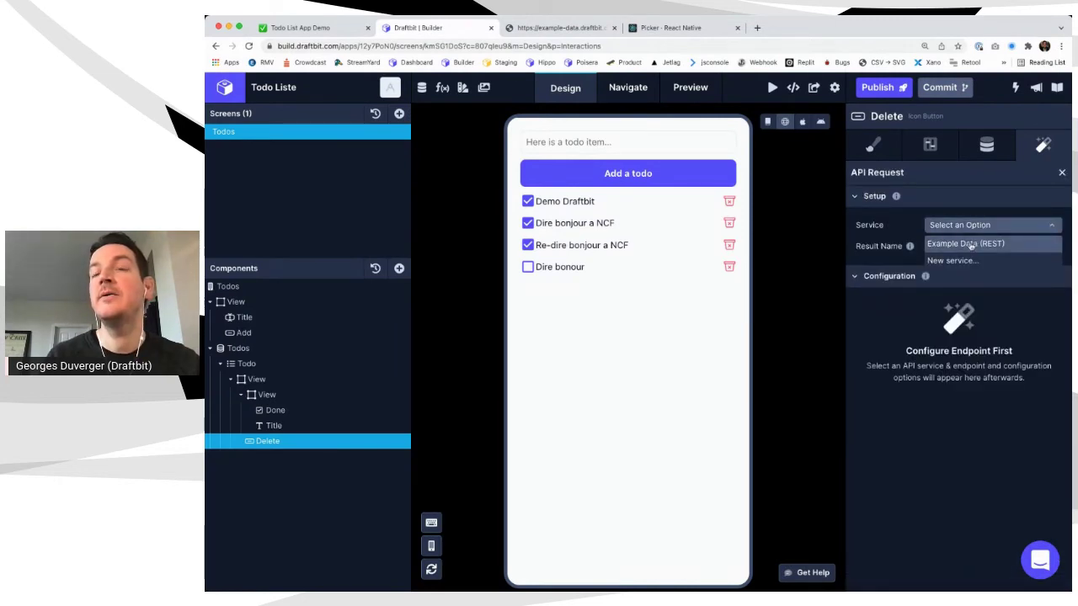
pyautogui.click(972, 243)
pyautogui.click(964, 245)
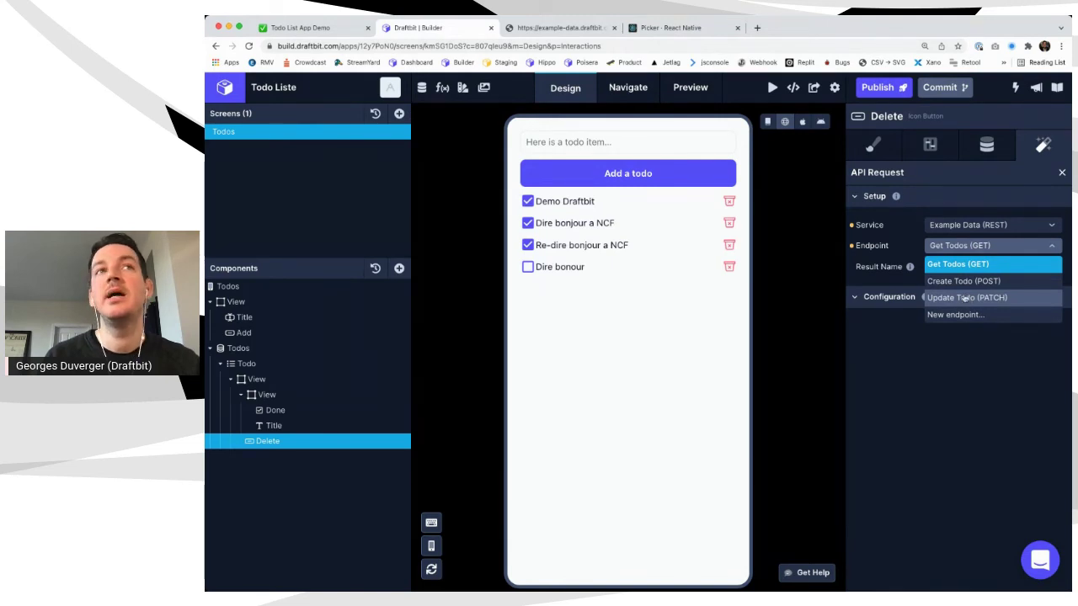
# Open the request body of the Example Data service's Update Todo endpoint for editing
pyautogui.click(422, 91)
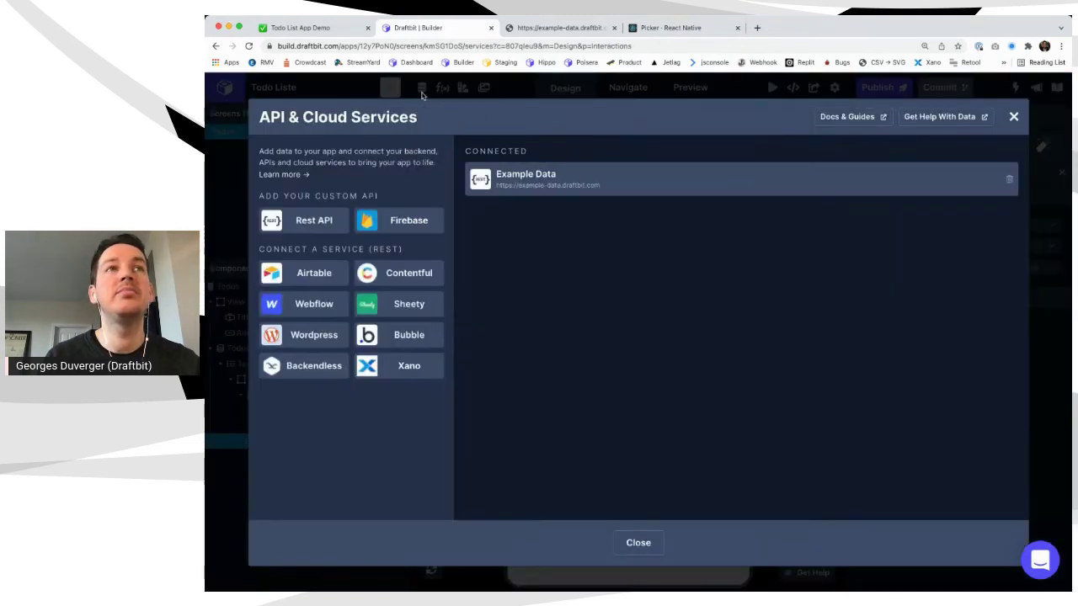
pyautogui.click(536, 189)
pyautogui.click(877, 218)
pyautogui.click(472, 343)
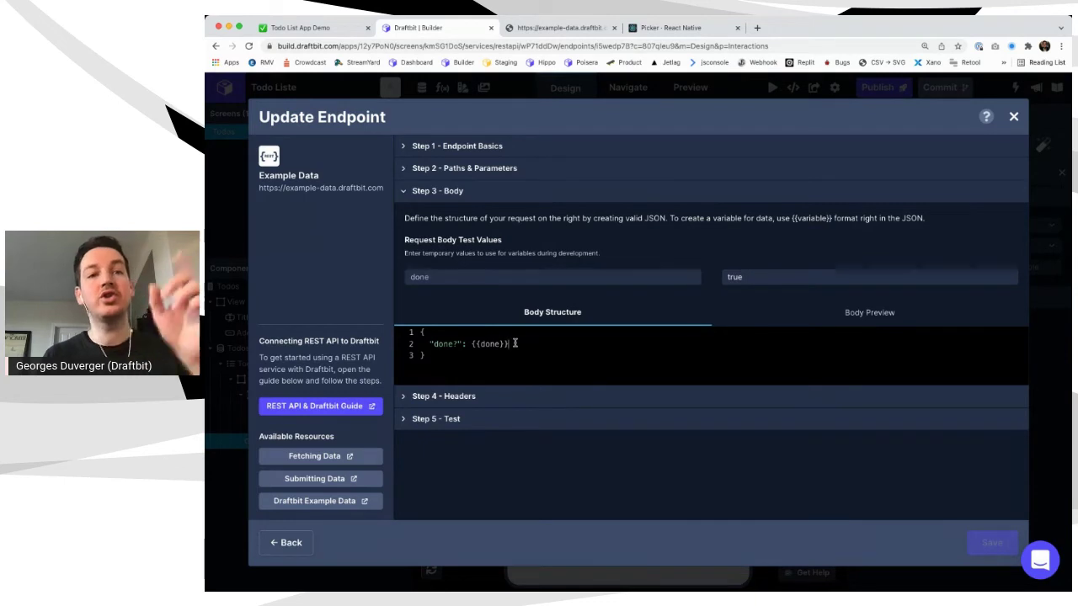
# Add "completed?": {{completed}} after the done? field in the request body, set its test value to true, and preview the body
pyautogui.write(',')
pyautogui.press('Return')
pyautogui.write('"completed?":')
pyautogui.press('BackSpace')
pyautogui.write('{{completed}}')
pyautogui.click(737, 304)
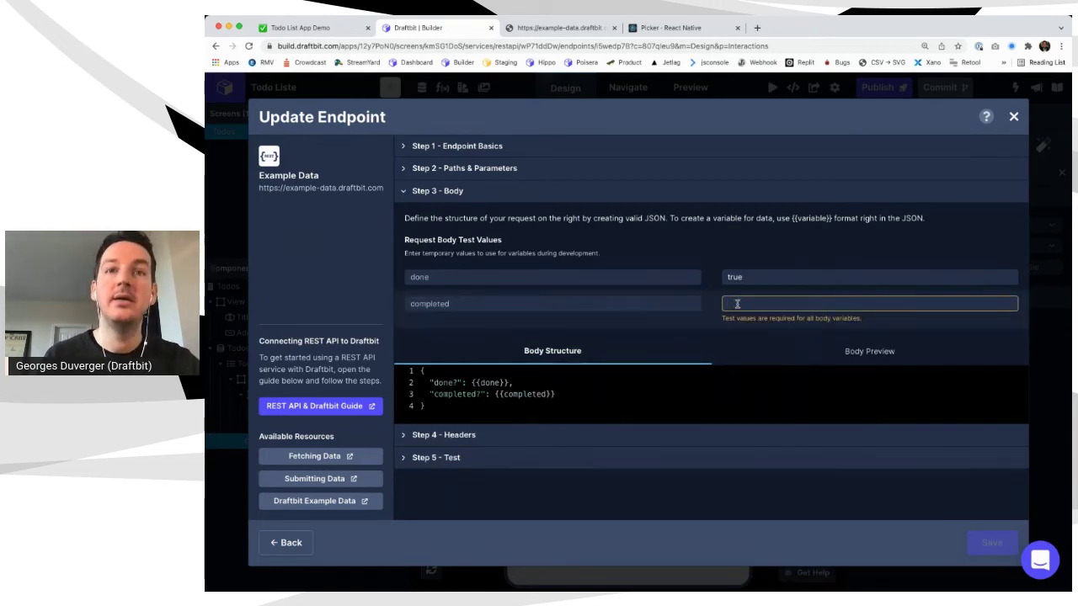
pyautogui.write('true')
pyautogui.click(764, 350)
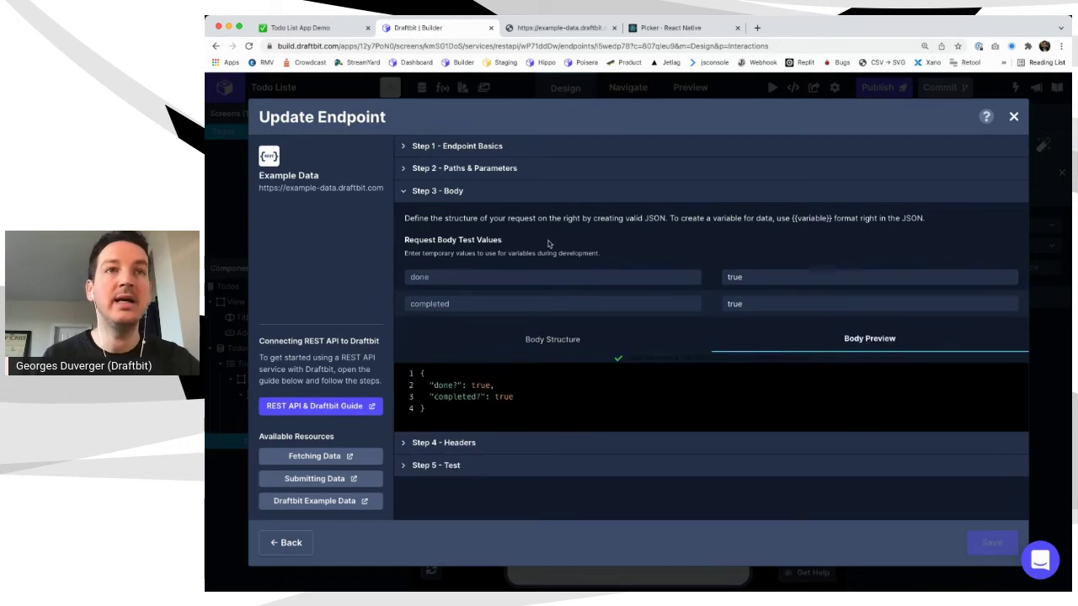
pyautogui.click(552, 339)
# Check the endpoint's path test id against the matching record's deleted? field in the todos JSON
pyautogui.click(562, 173)
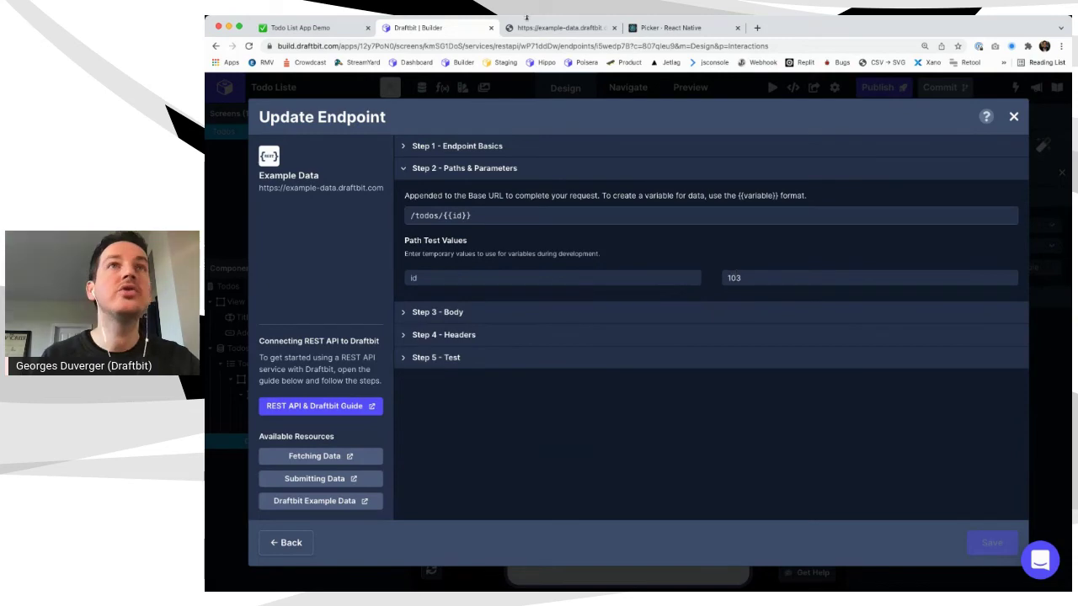
pyautogui.hotkey('ctrl', 'Tab')
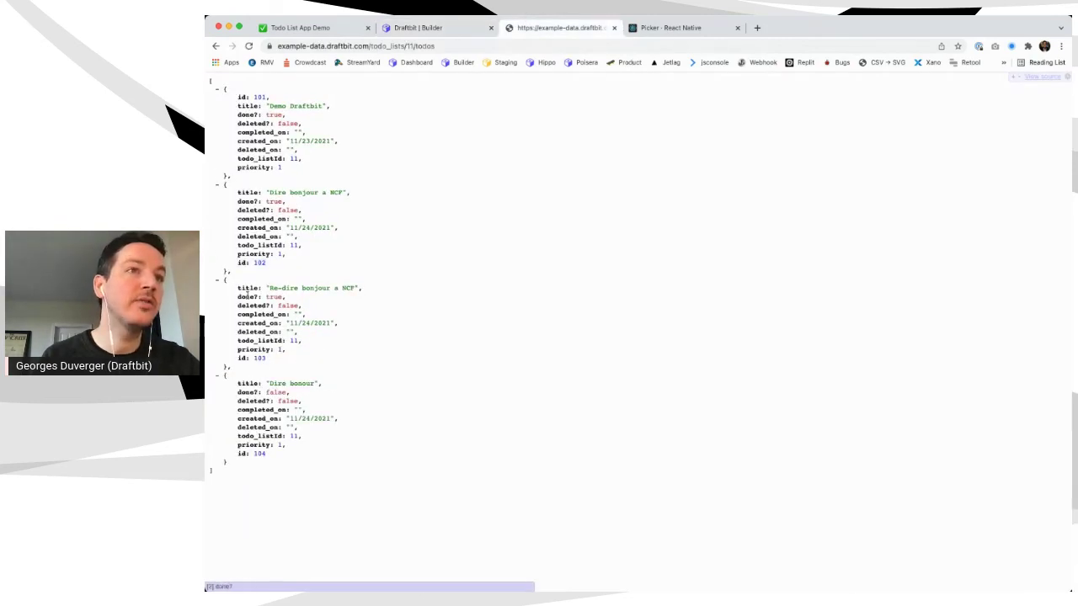
pyautogui.moveTo(236, 306); pyautogui.dragTo(327, 311)
pyautogui.hotkey('ctrl', 'shift', 'Tab')
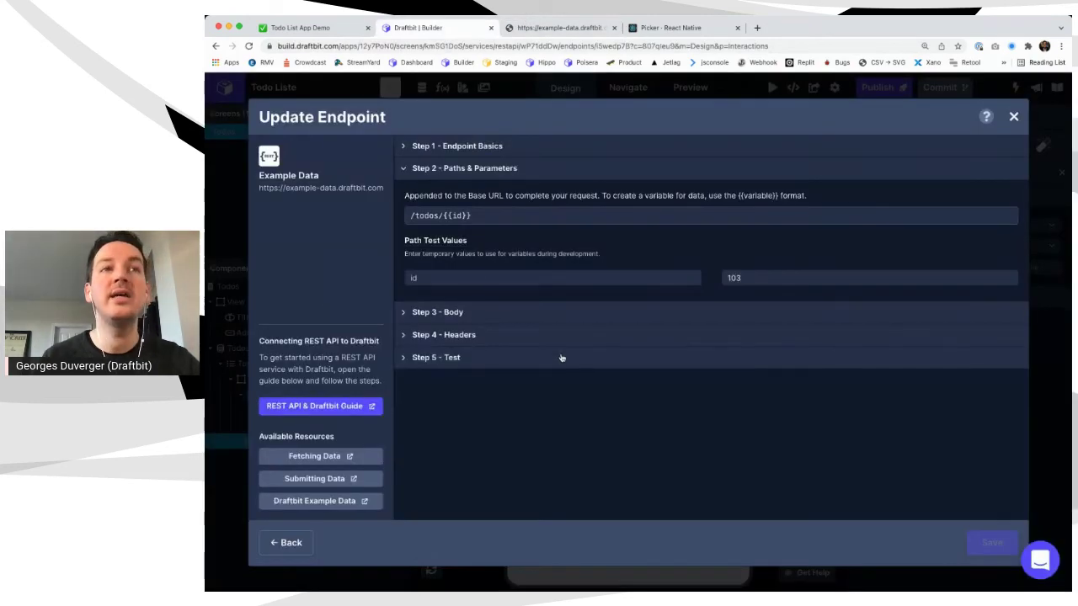
# Test the Update Todo endpoint and compare the completed? and deleted? fields in its response
pyautogui.click(534, 358)
pyautogui.click(945, 277)
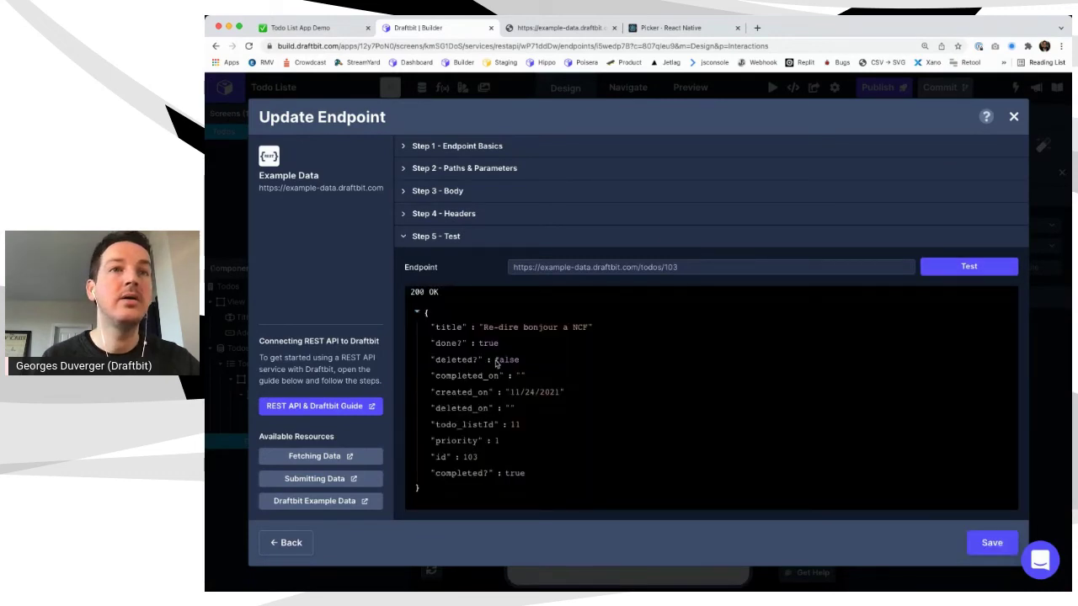
pyautogui.doubleClick(487, 476)
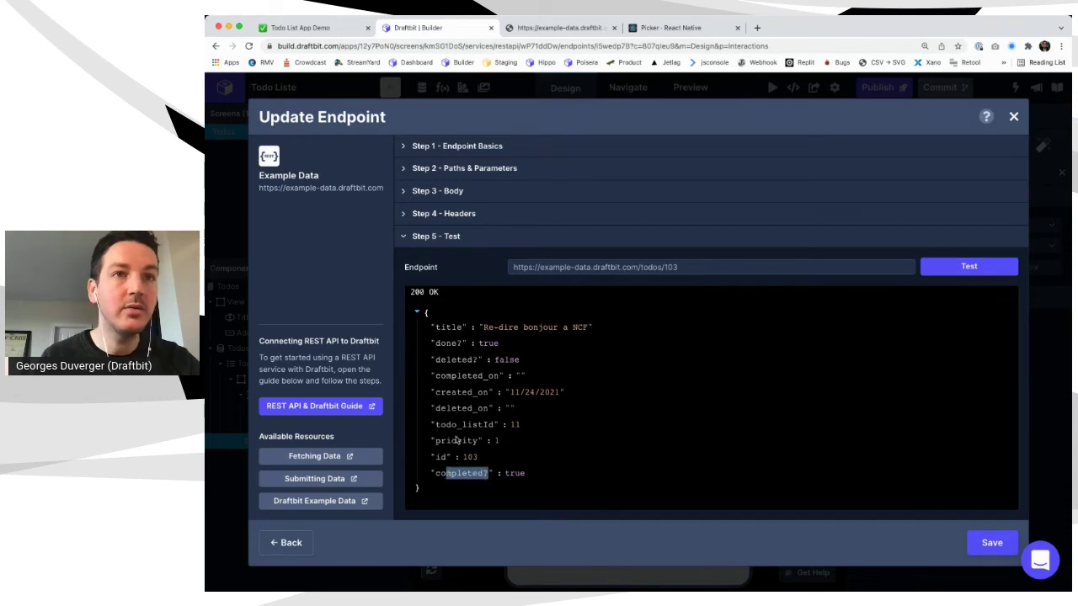
pyautogui.doubleClick(461, 359)
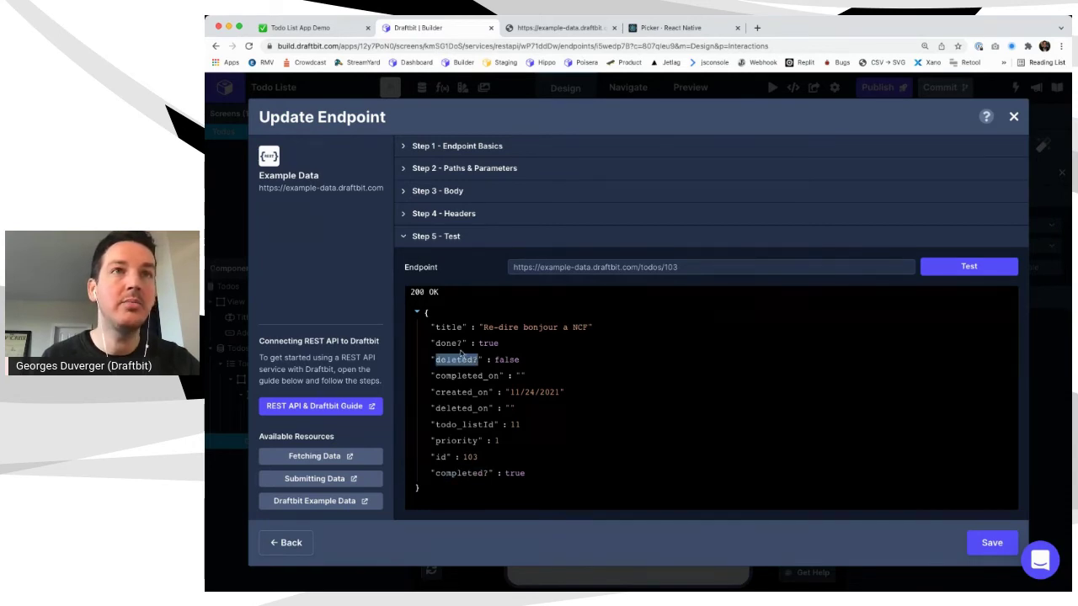
# Replace the completed? line of the request body with "deleted?": {{deleted}} and set the deleted test value to true
pyautogui.click(467, 191)
pyautogui.doubleClick(453, 385)
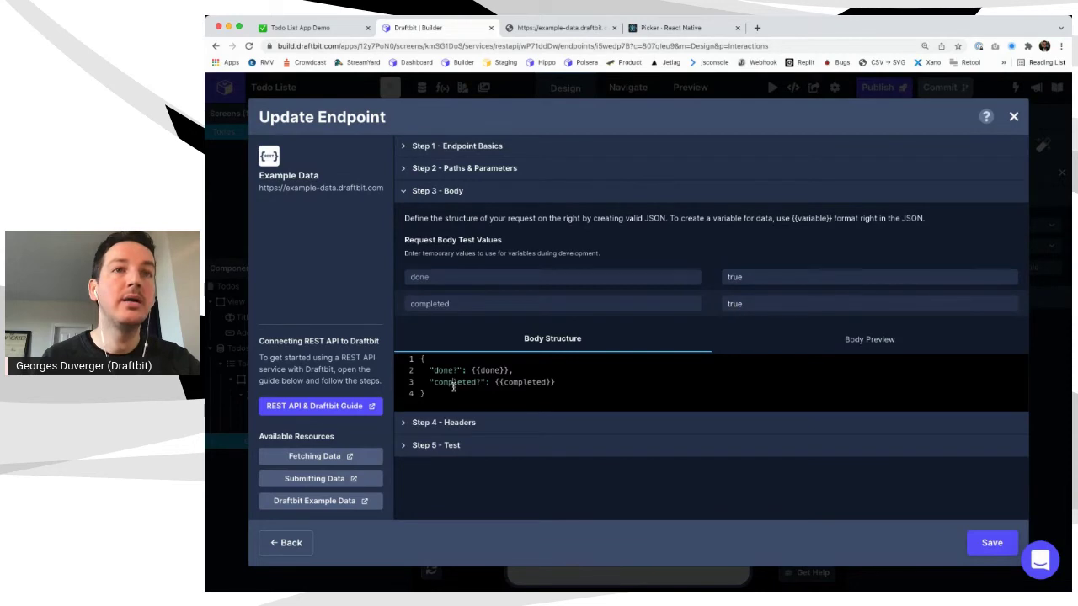
pyautogui.write('deleted?')
pyautogui.press('BackSpace')
pyautogui.doubleClick(517, 382)
pyautogui.write('deleted')
pyautogui.click(765, 308)
pyautogui.write('true')
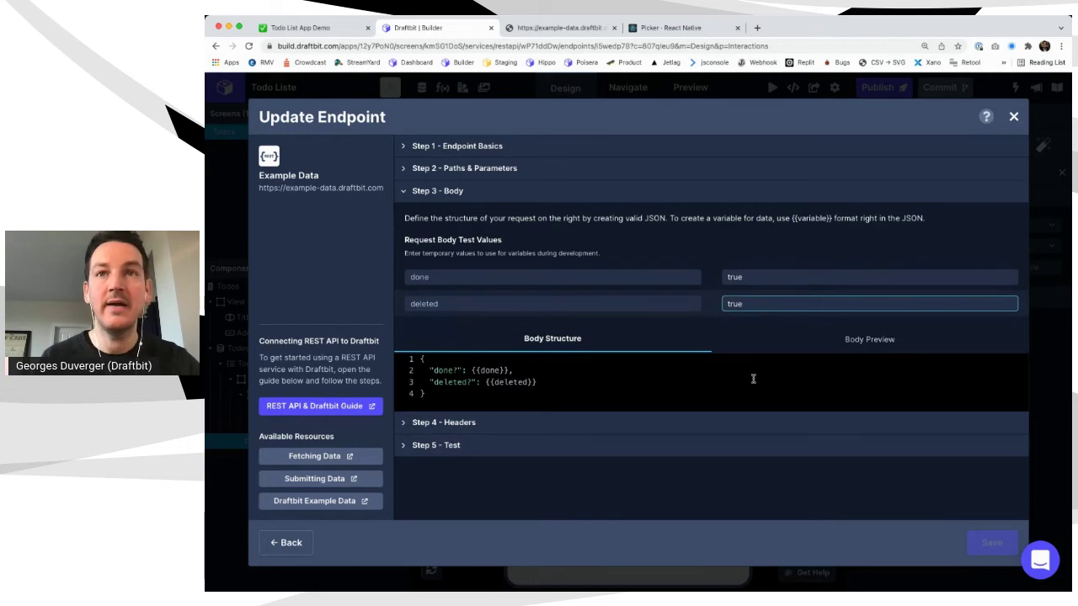
# Test the Update Todo endpoint again, check done? and deleted? in the response, and save the endpoint
pyautogui.click(743, 448)
pyautogui.click(968, 266)
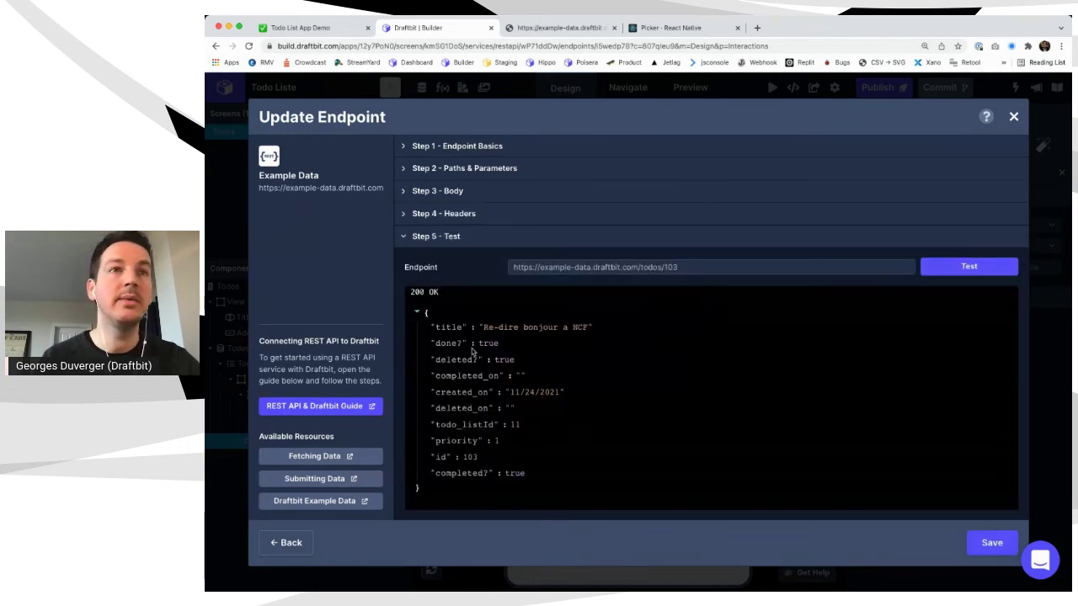
pyautogui.moveTo(432, 344); pyautogui.dragTo(537, 360)
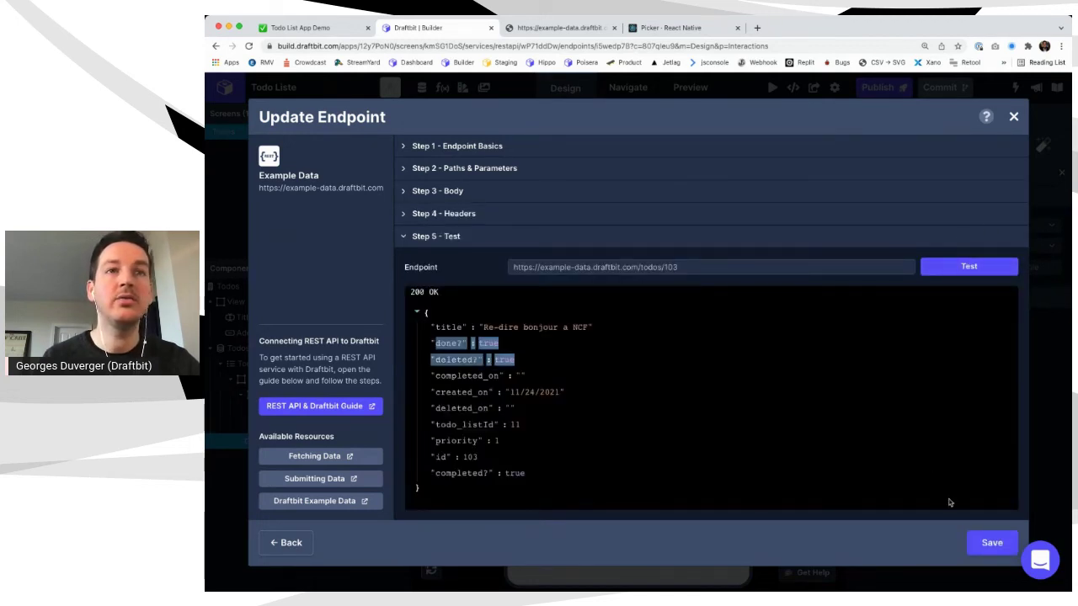
pyautogui.click(993, 543)
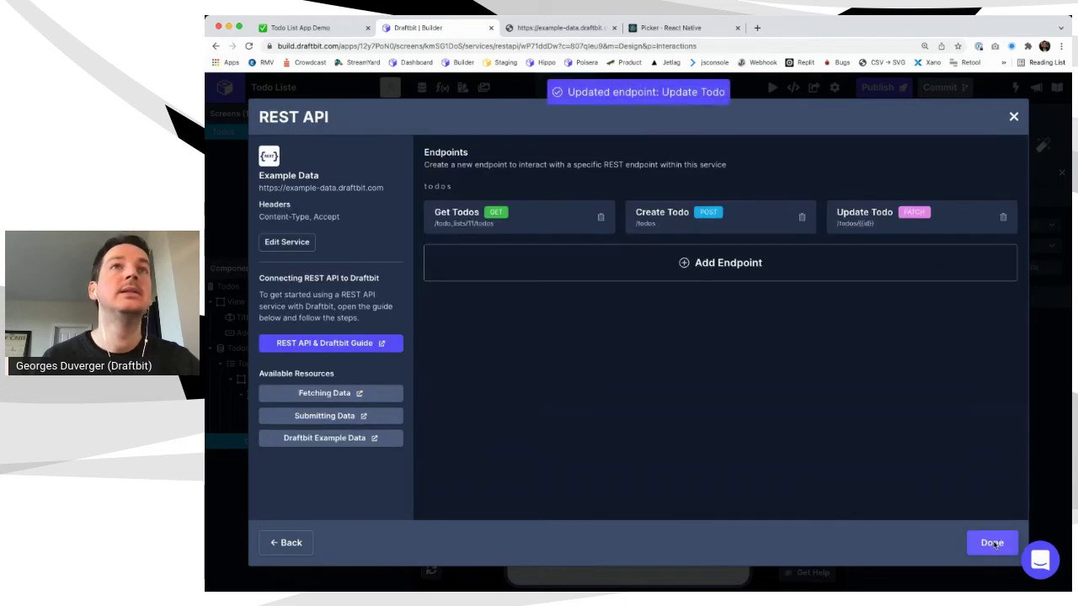
# Reload the todos JSON and check the done? and deleted? values of the "Re-dire bonjour a NCF" record
pyautogui.hotkey('ctrl', 'Tab')
pyautogui.press('super+r')
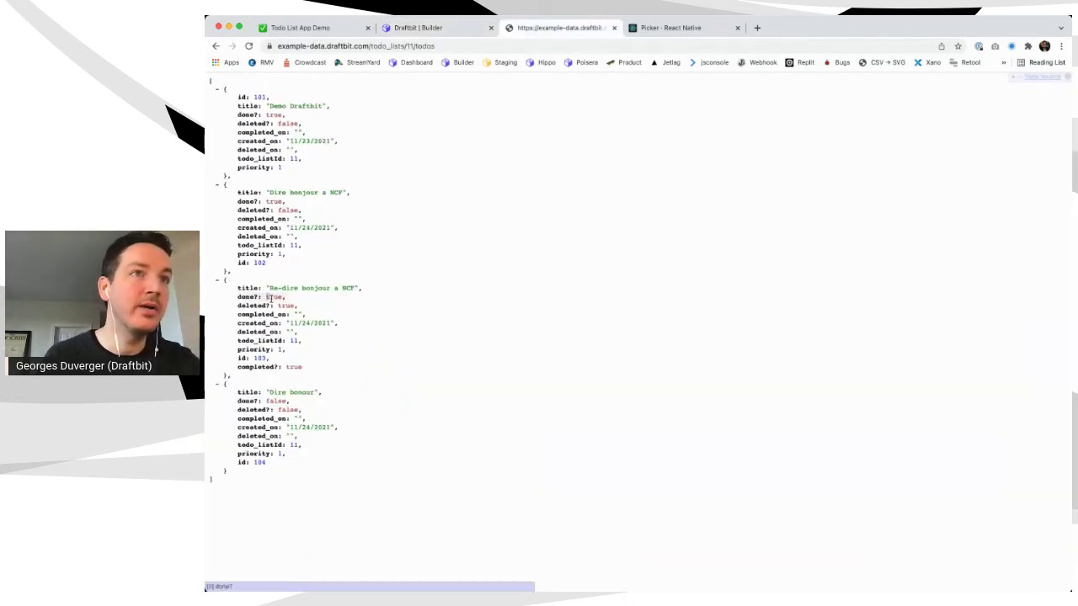
pyautogui.moveTo(267, 298); pyautogui.dragTo(303, 313)
pyautogui.hotkey('ctrl', 'shift', 'Tab')
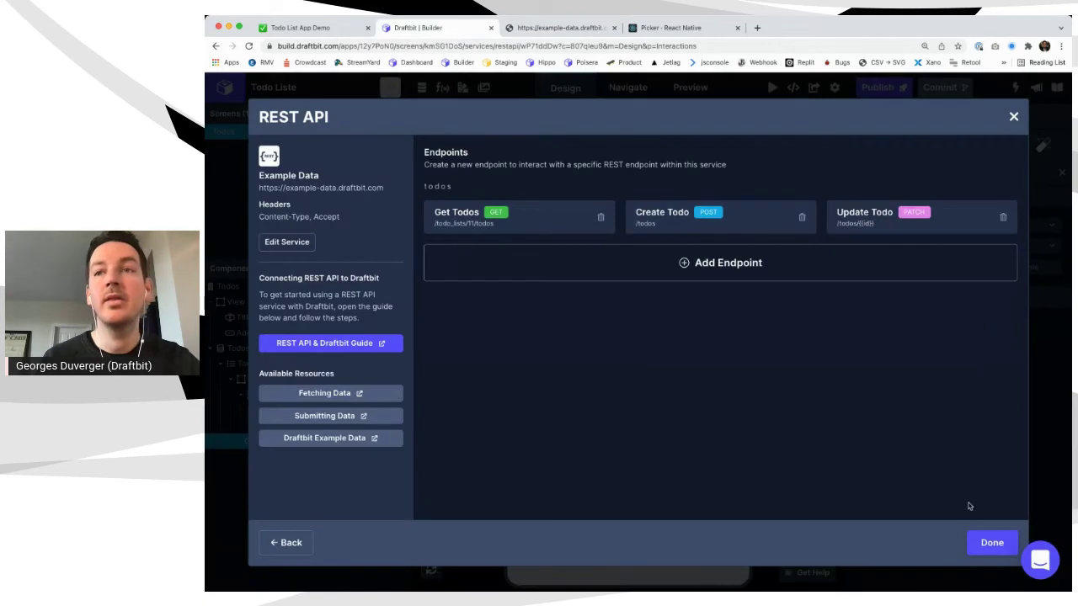
# Close the REST API configuration and recheck the "Re-dire bonjour a NCF" record in the todos JSON
pyautogui.click(992, 543)
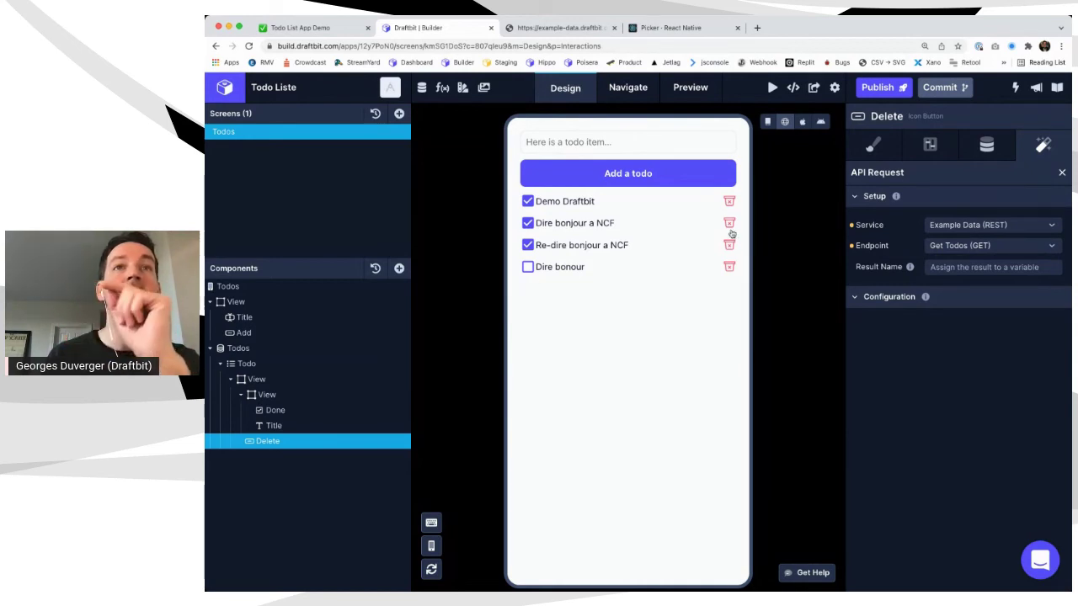
pyautogui.click(280, 367)
pyautogui.click(559, 28)
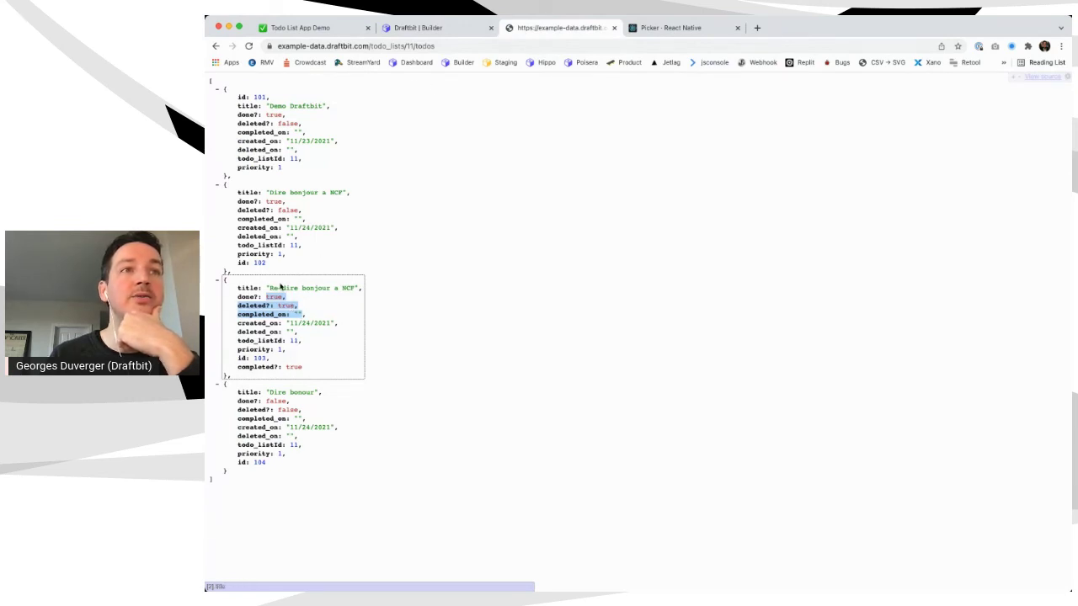
pyautogui.click(406, 28)
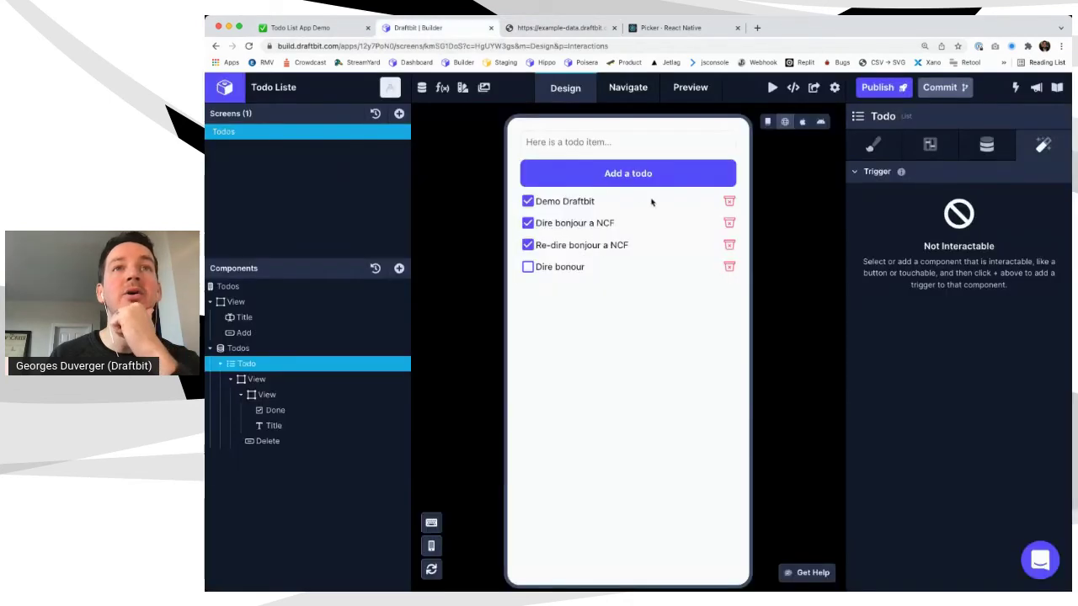
# Set the conditional display of the outer View inside the Todo list to deleted? transformed with Negate
pyautogui.click(301, 385)
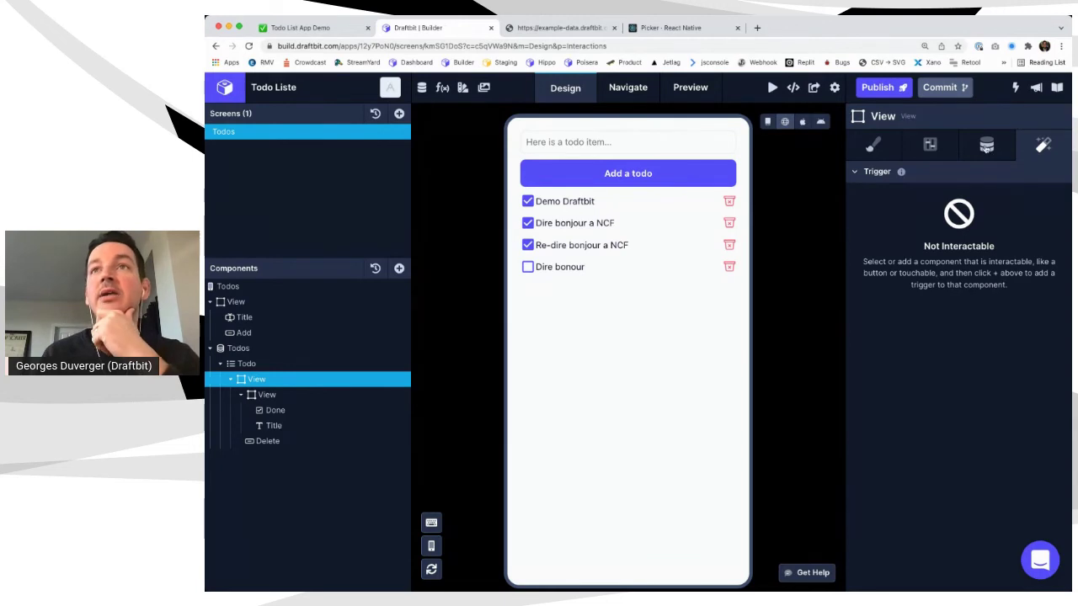
pyautogui.click(986, 145)
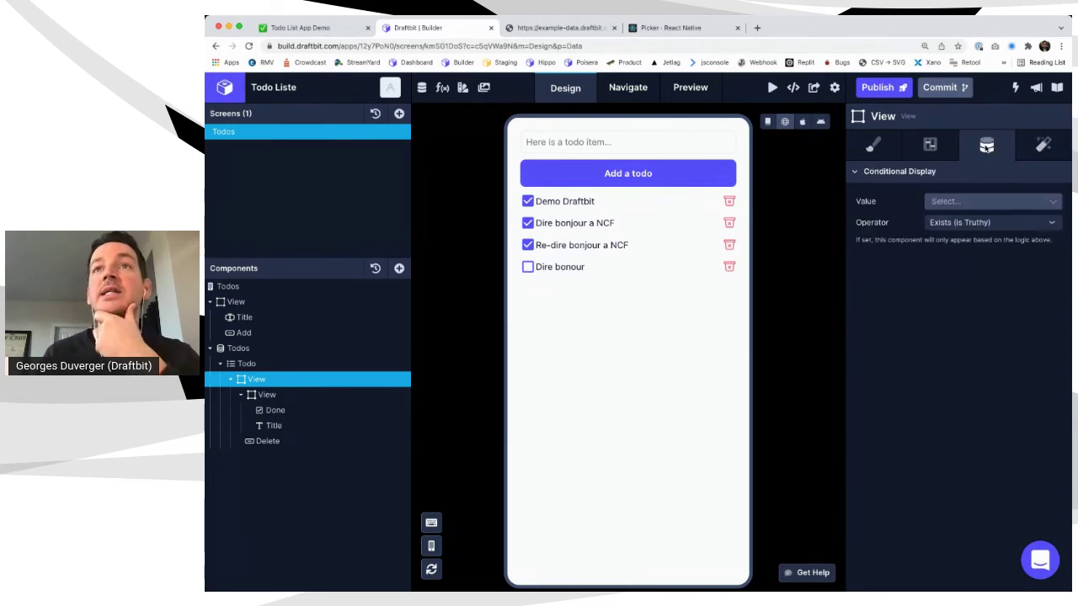
pyautogui.click(947, 204)
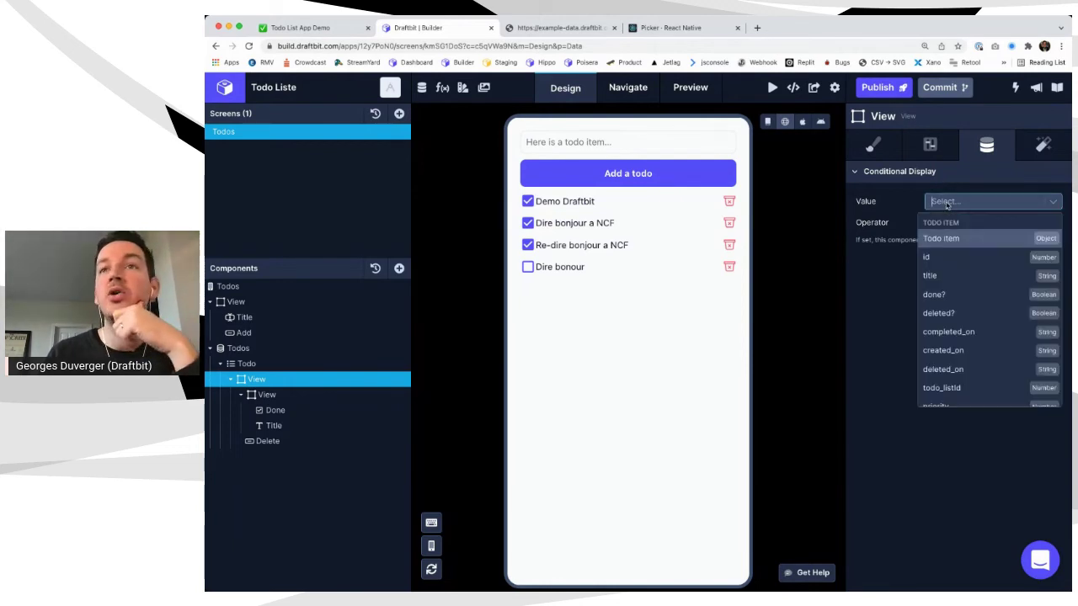
pyautogui.click(946, 313)
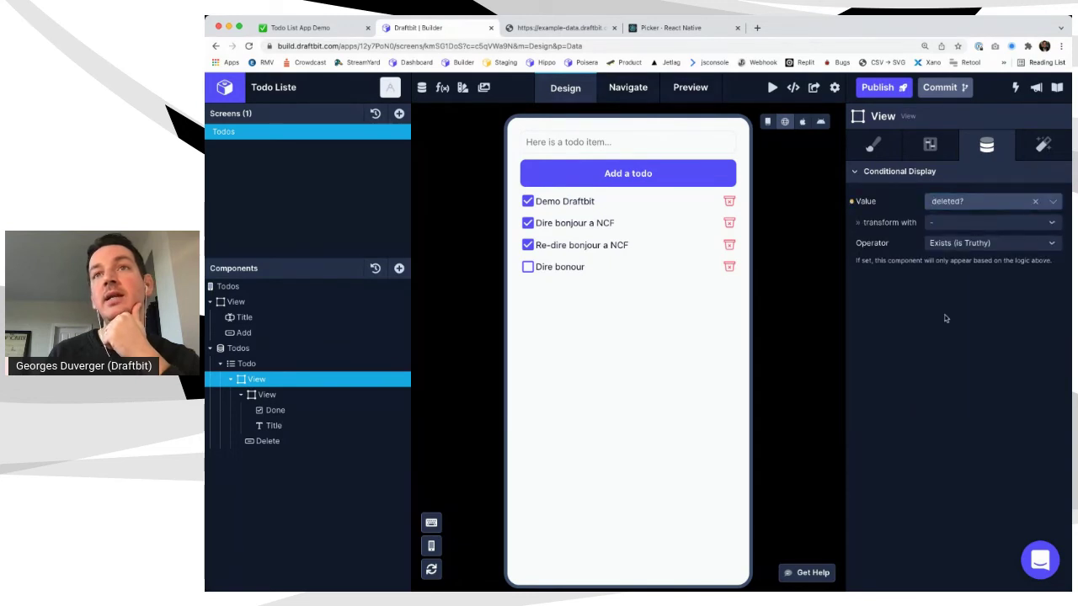
pyautogui.click(945, 224)
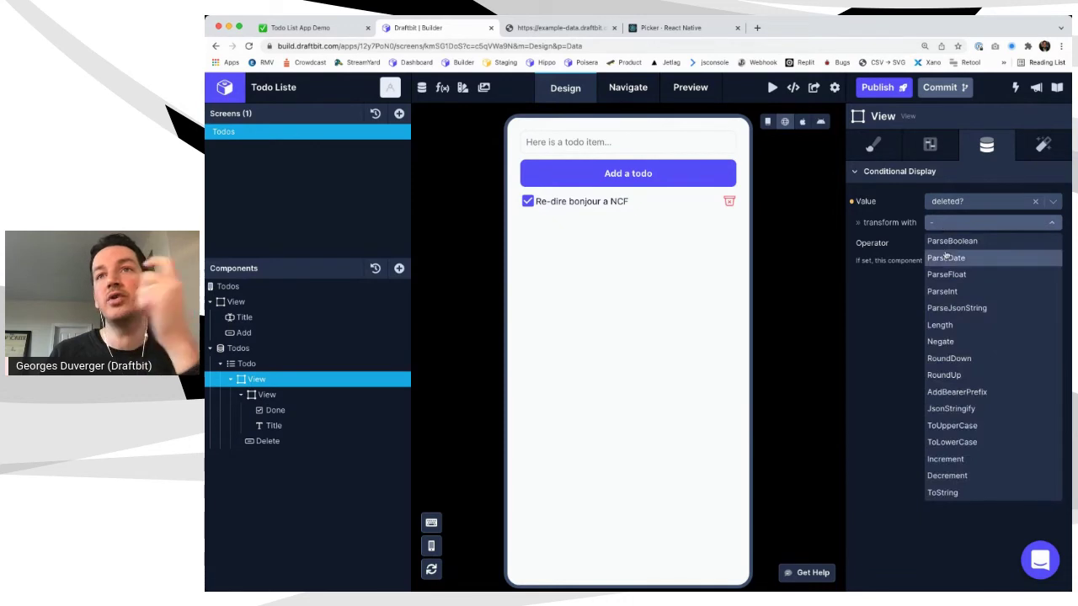
pyautogui.click(953, 341)
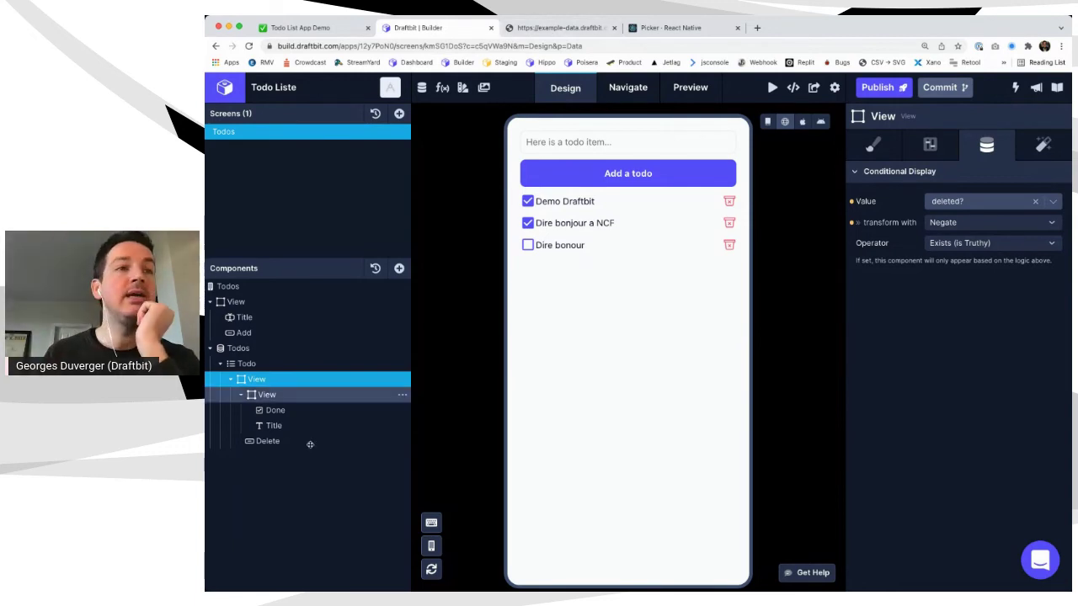
# Change the endpoint of the Delete button's API request to Update Todo (PATCH)
pyautogui.click(268, 441)
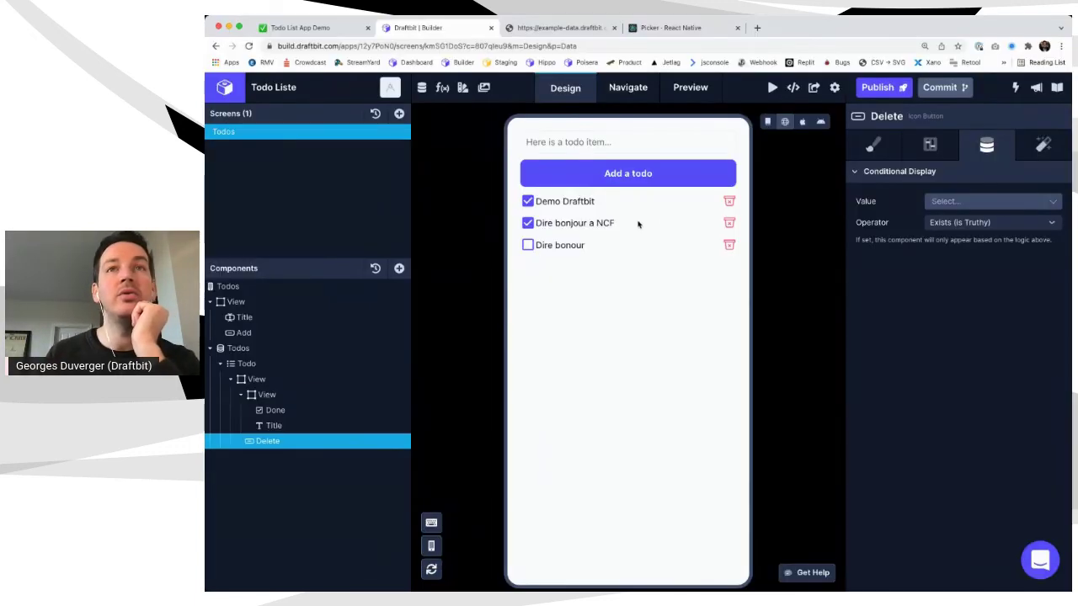
pyautogui.click(1054, 145)
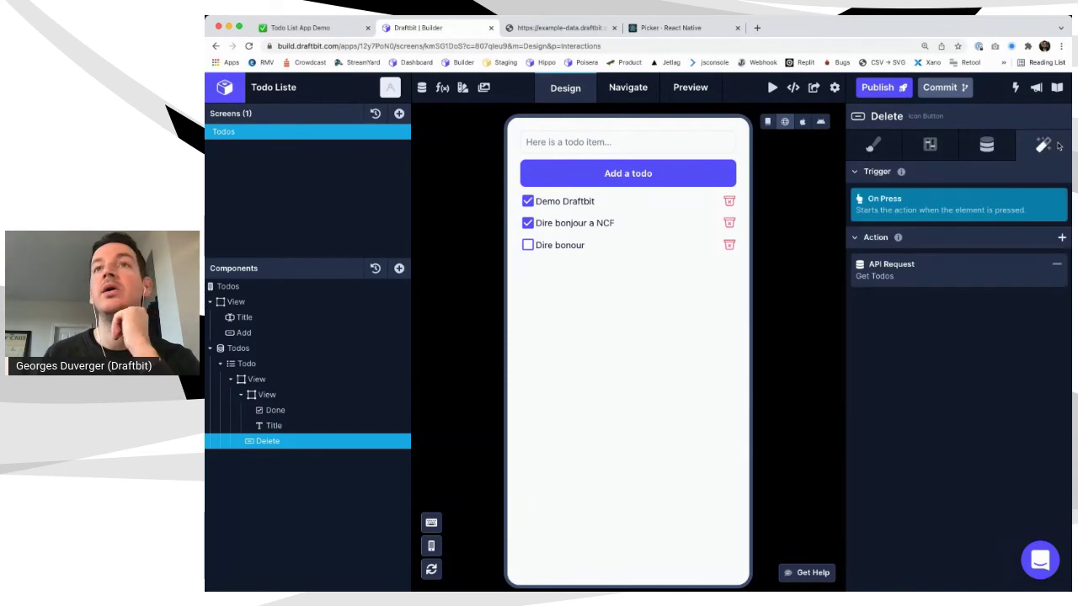
pyautogui.click(956, 267)
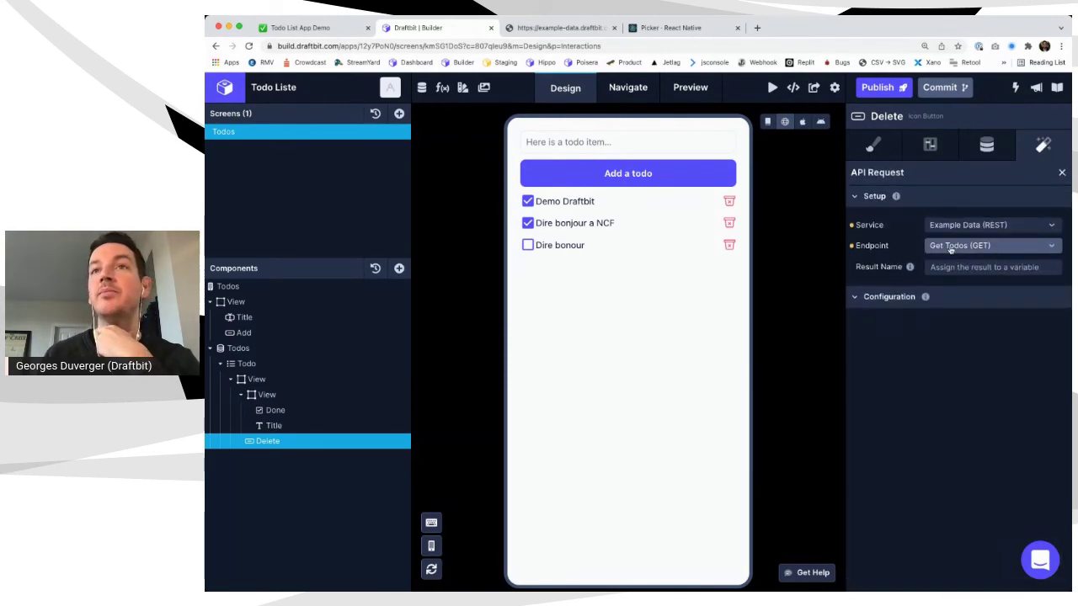
pyautogui.click(952, 247)
pyautogui.click(946, 300)
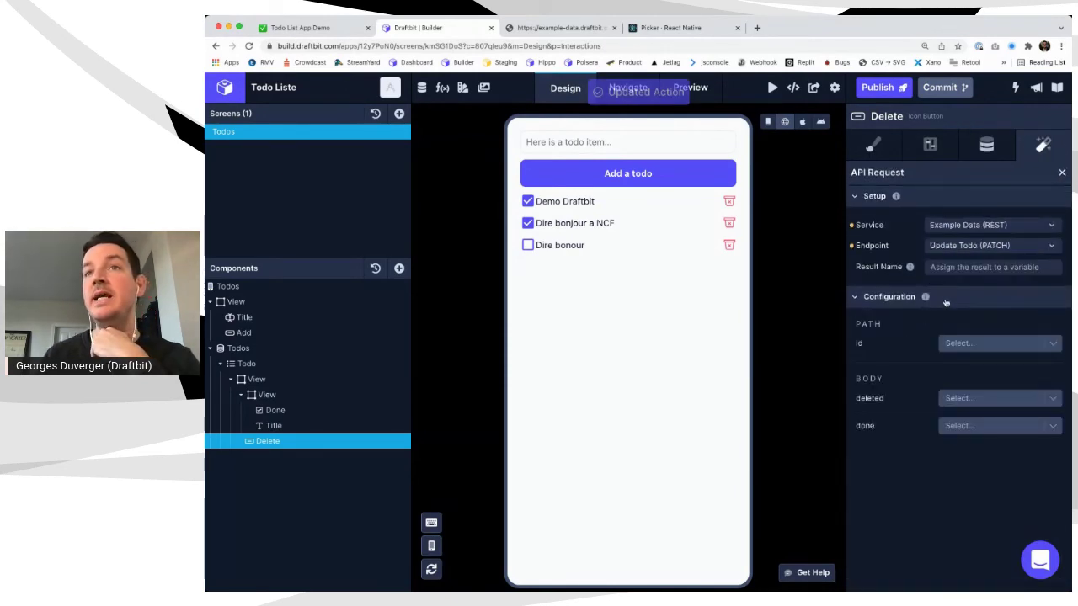
# Map the request's id to the todo item's id, set its deleted value to true, and close the action's settings
pyautogui.click(958, 344)
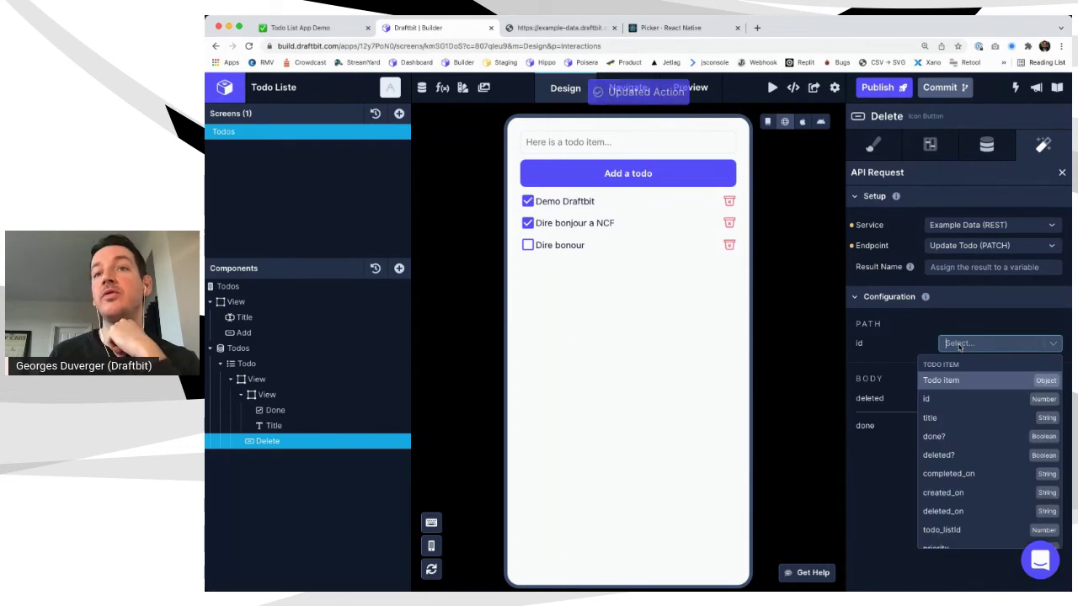
pyautogui.click(926, 398)
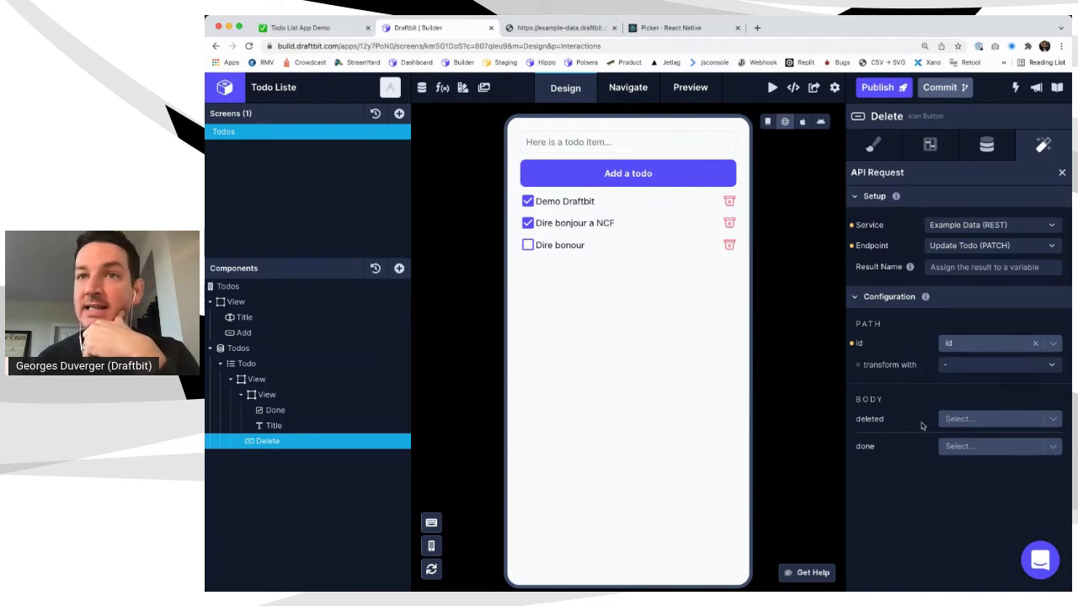
pyautogui.click(957, 423)
pyautogui.write('true')
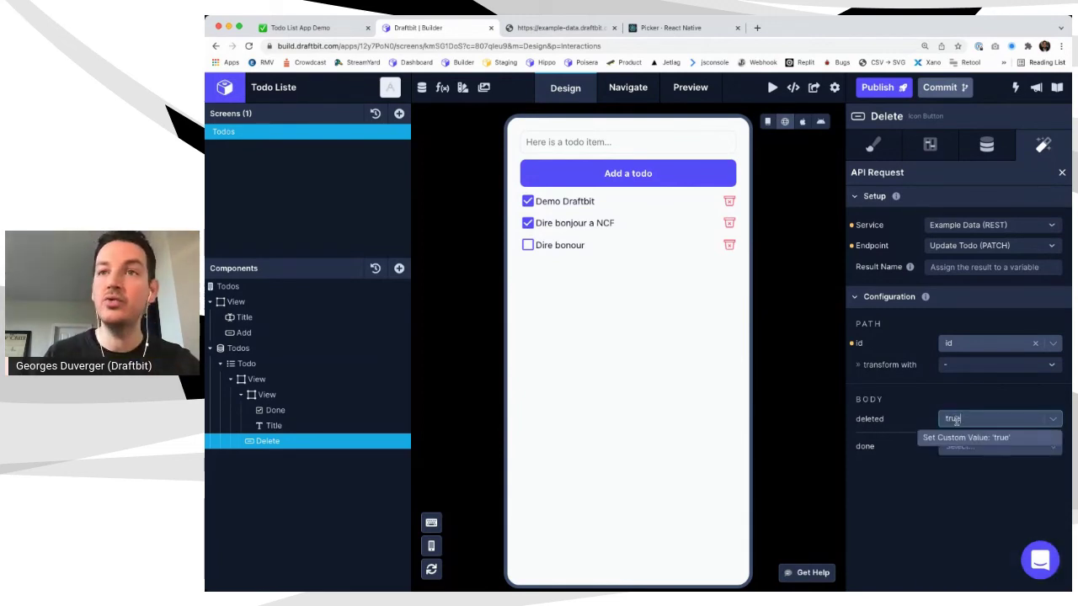
pyautogui.press('Return')
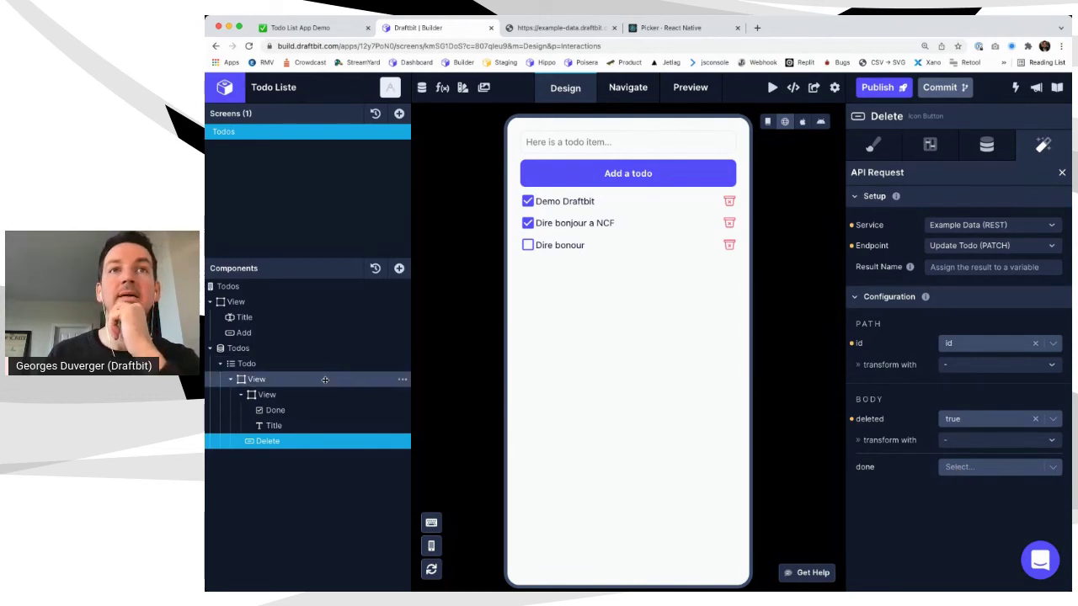
pyautogui.click(784, 122)
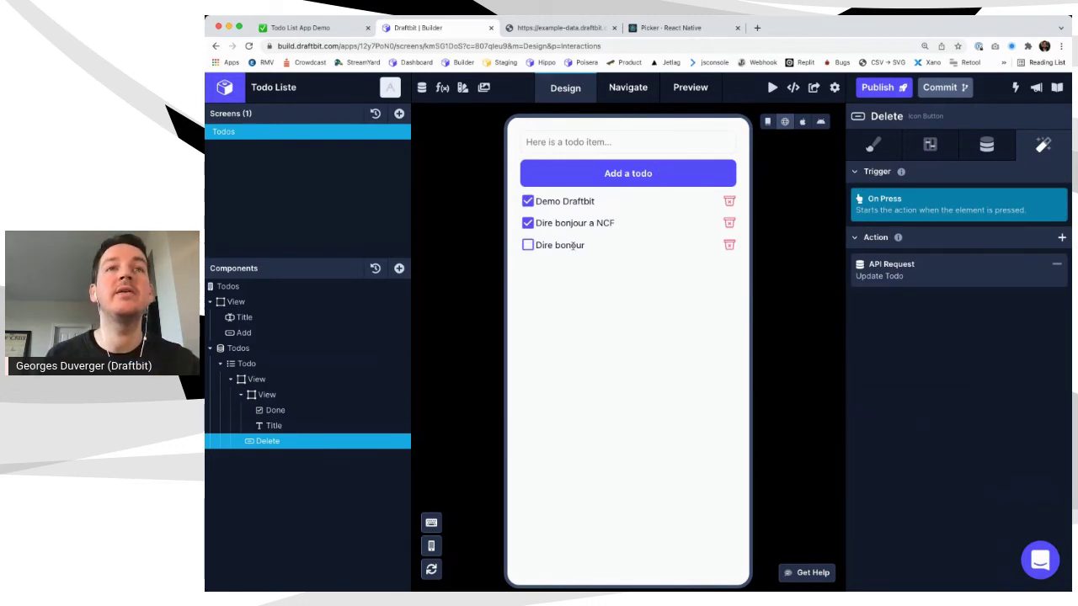
# Delete the "Dire bonour" todo in the app preview and check its deleted? value in the todos JSON
pyautogui.click(729, 246)
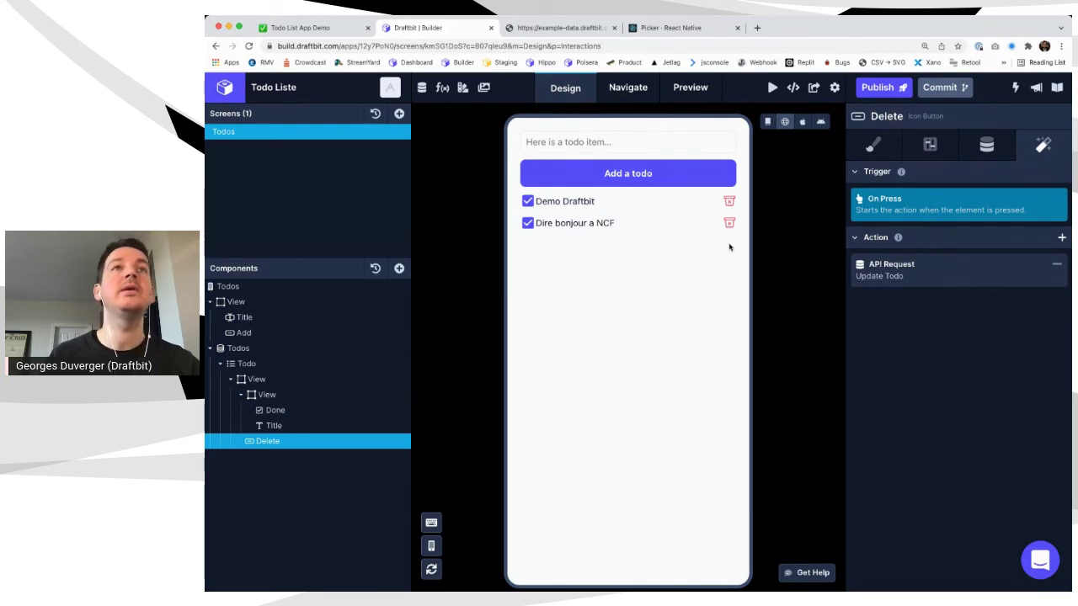
pyautogui.hotkey('ctrl', 'Tab')
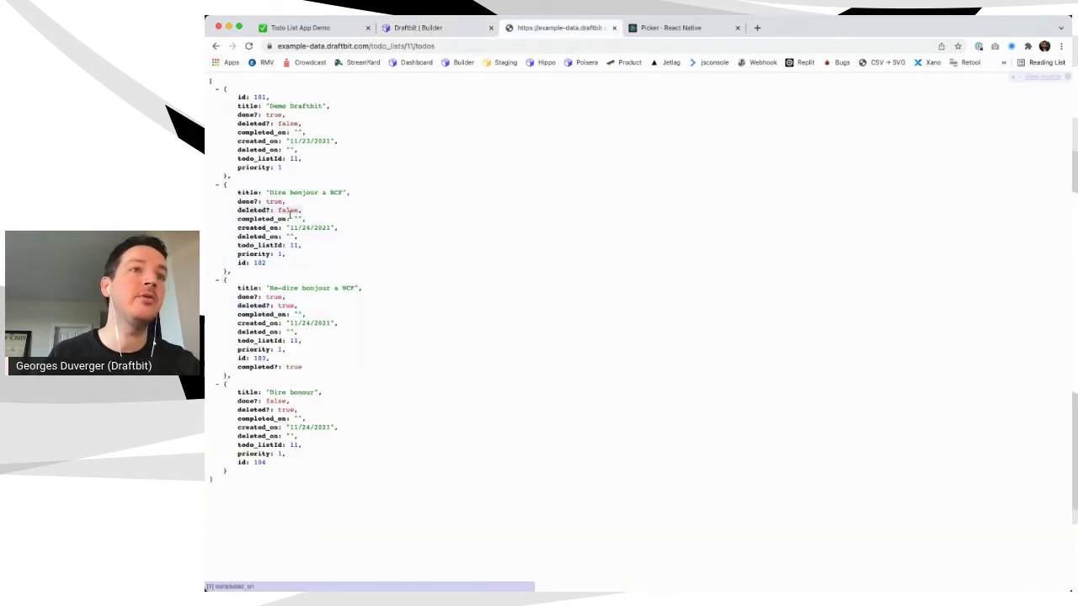
pyautogui.click(301, 393)
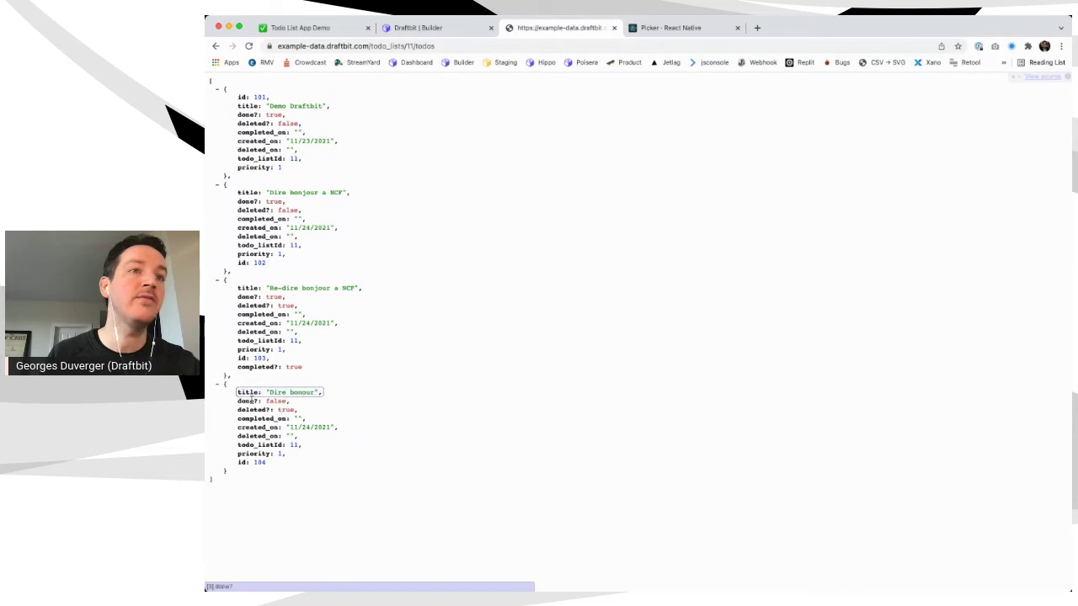
pyautogui.moveTo(238, 410); pyautogui.dragTo(310, 412)
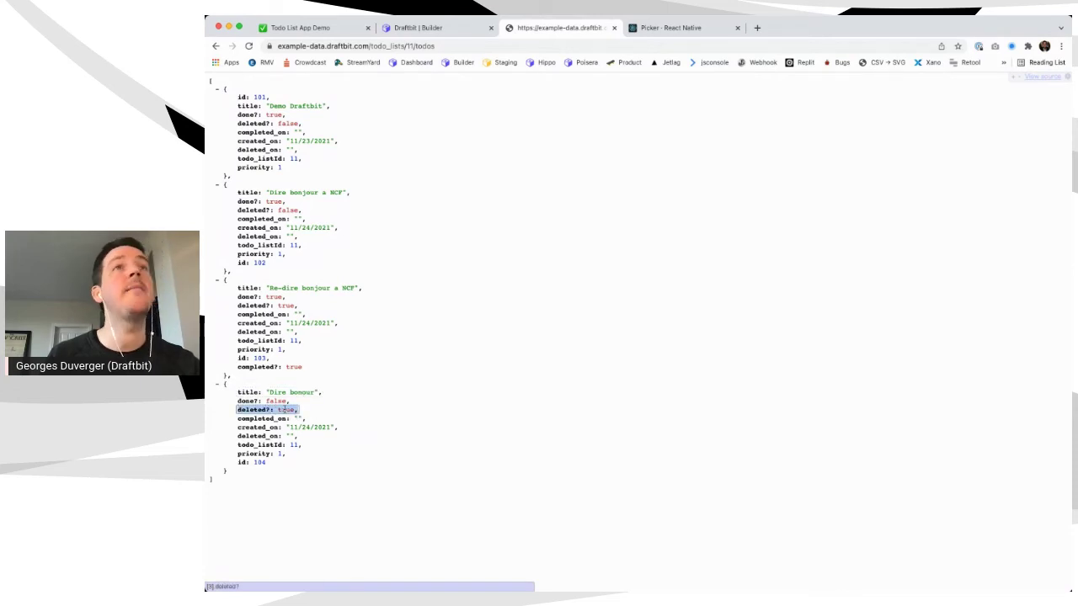
pyautogui.hotkey('ctrl', 'shift', 'Tab')
# Add a todo titled "Une autre tache" in the app preview
pyautogui.click(589, 142)
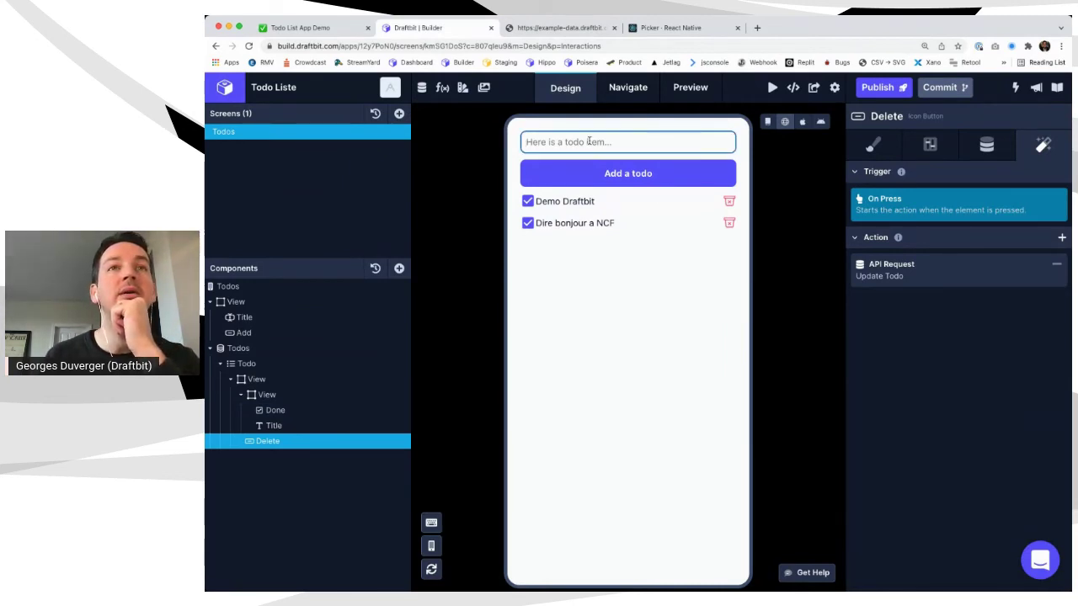
pyautogui.write('Une au')
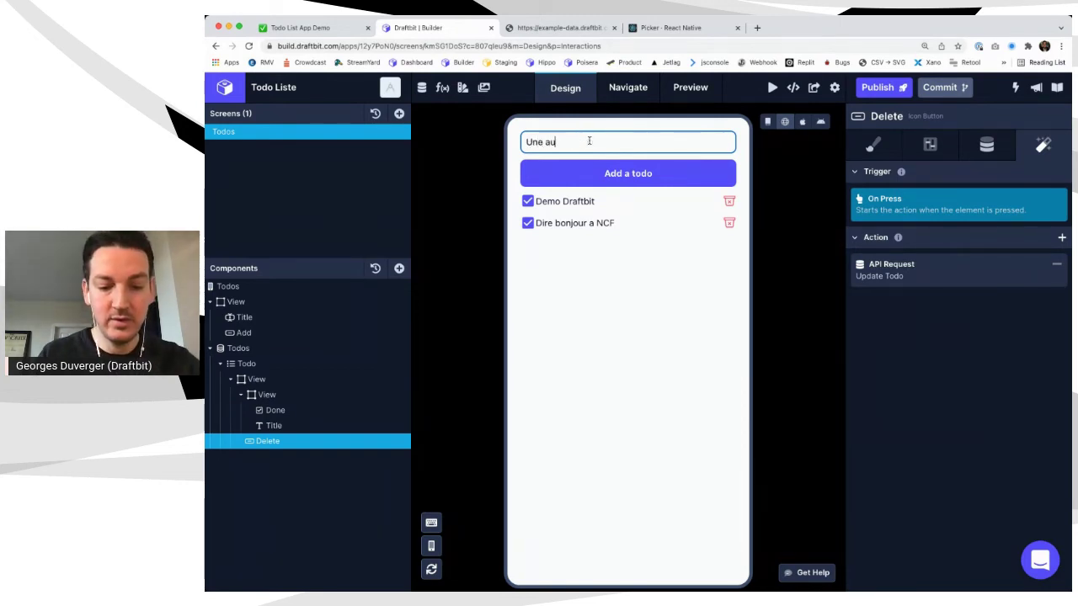
pyautogui.write('tre tache')
pyautogui.click(595, 178)
# Add another todo titled "Une troisieme tache" and mark "Une autre tache" as done
pyautogui.click(586, 139)
pyautogui.doubleClick(535, 141)
pyautogui.doubleClick(554, 141)
pyautogui.write('trois')
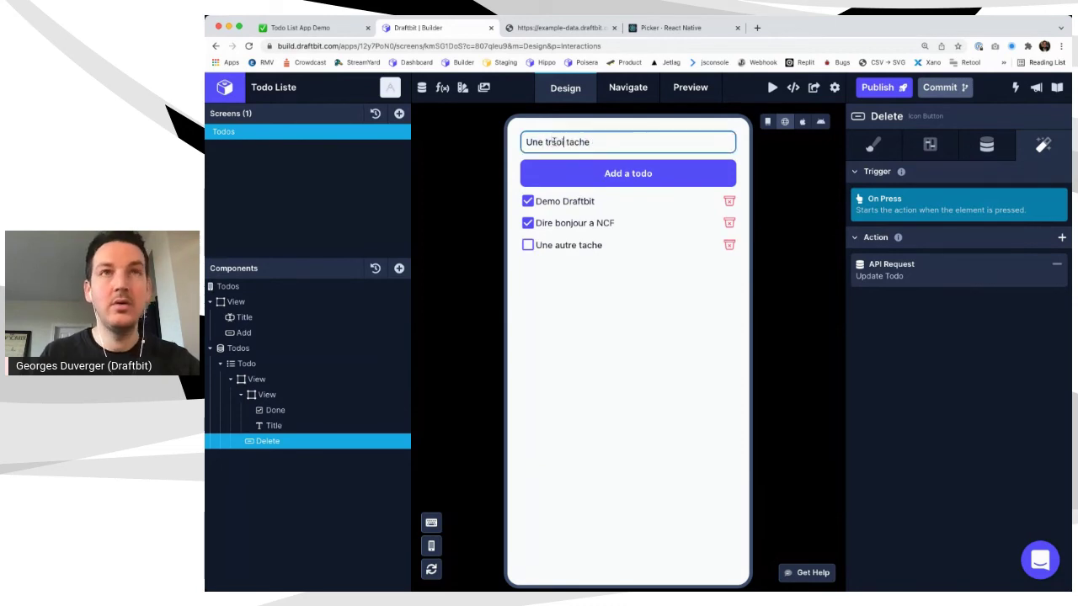
pyautogui.write('ieme')
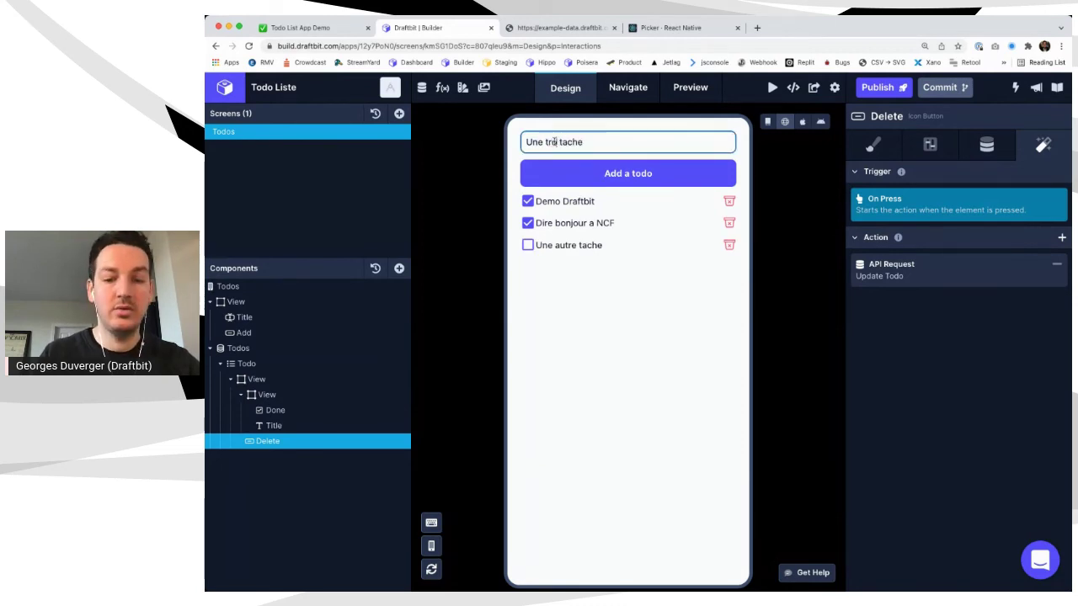
pyautogui.click(617, 172)
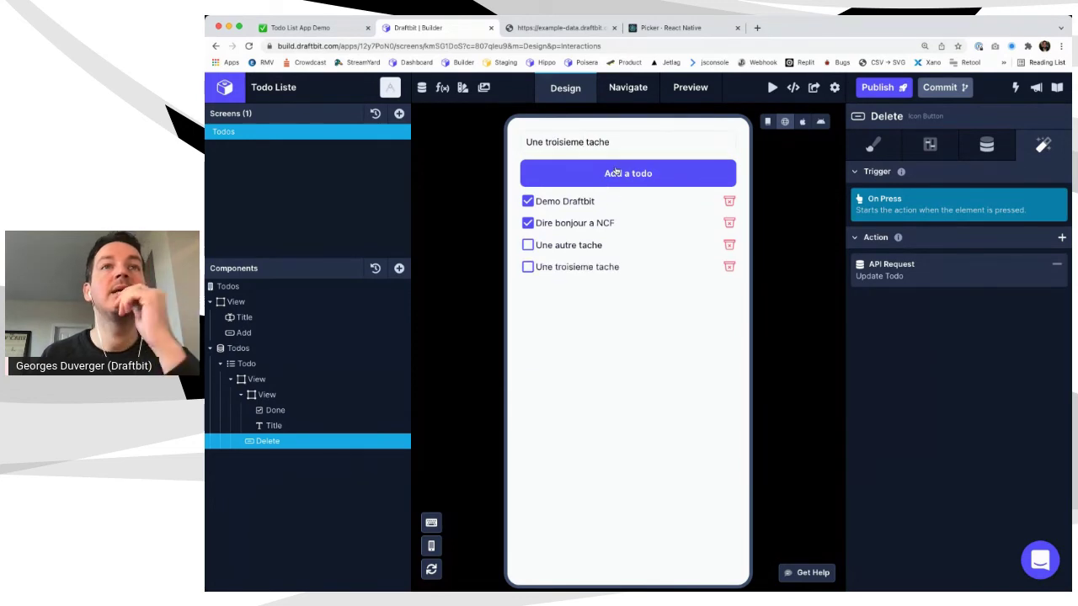
pyautogui.click(528, 245)
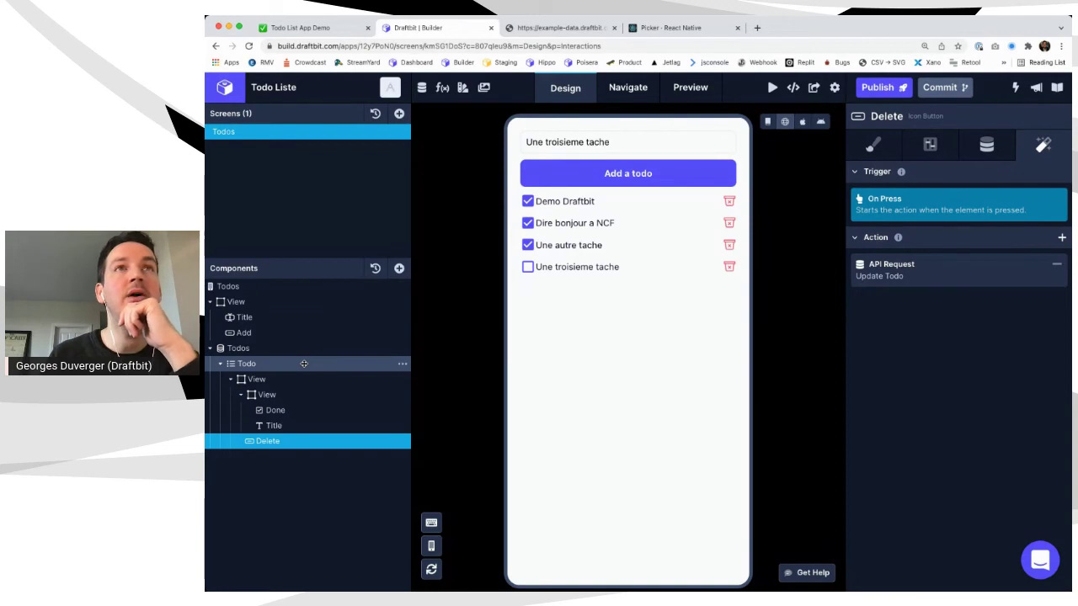
# Open the Example Data service's Get Todos endpoint and its path for editing
pyautogui.click(421, 89)
pyautogui.click(524, 181)
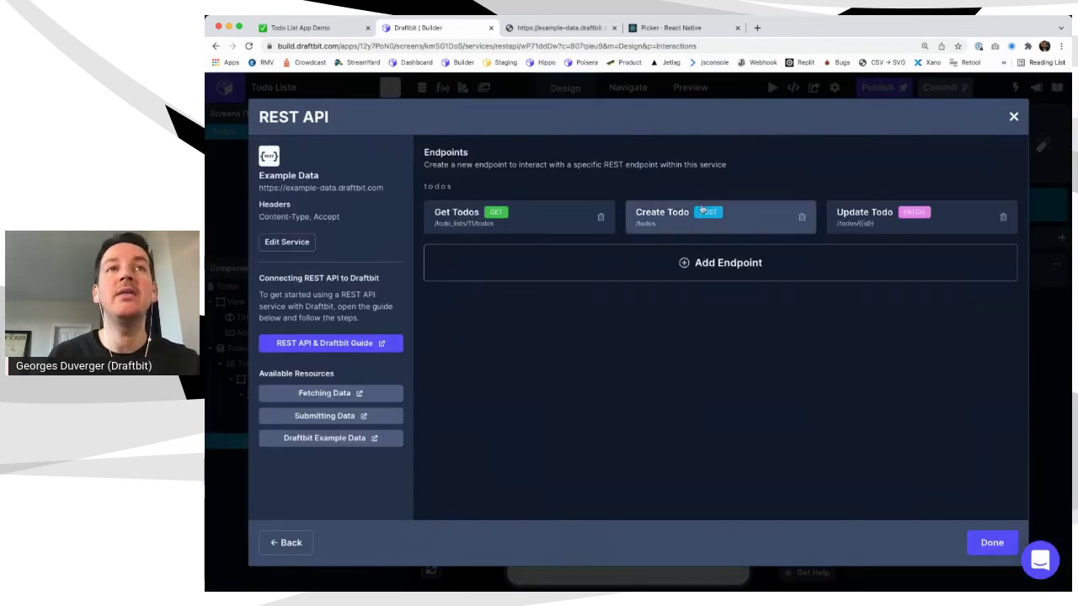
pyautogui.click(528, 224)
pyautogui.click(524, 325)
pyautogui.click(531, 218)
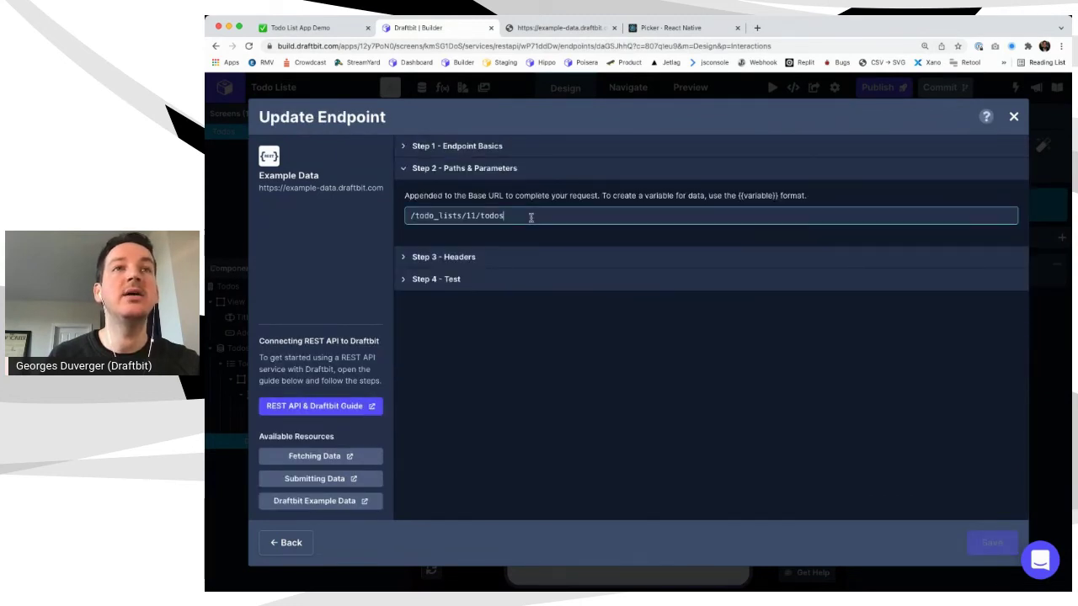
# Load the todos JSON with ?_sort=done? appended to its URL and examine the order of the records
pyautogui.hotkey('ctrl', 'Tab')
pyautogui.press('super+l')
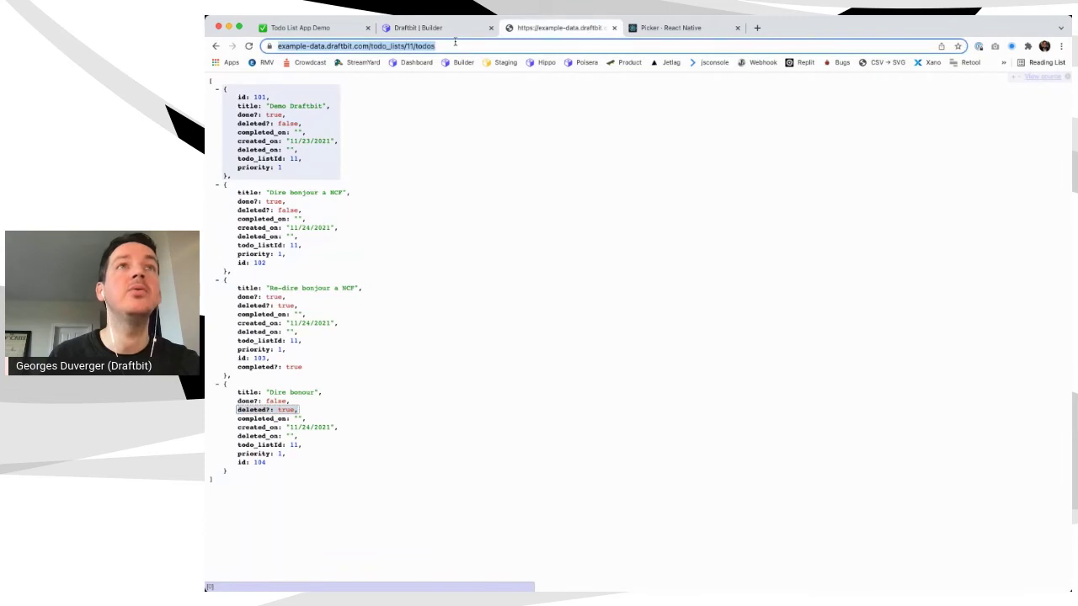
pyautogui.press('Right')
pyautogui.write('?')
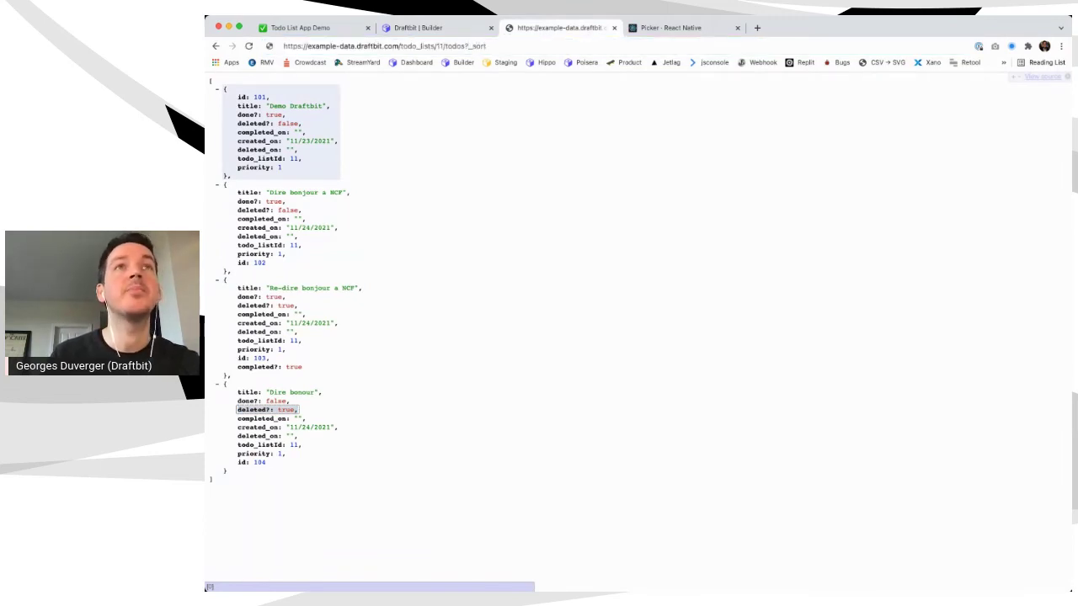
pyautogui.write('_sort')
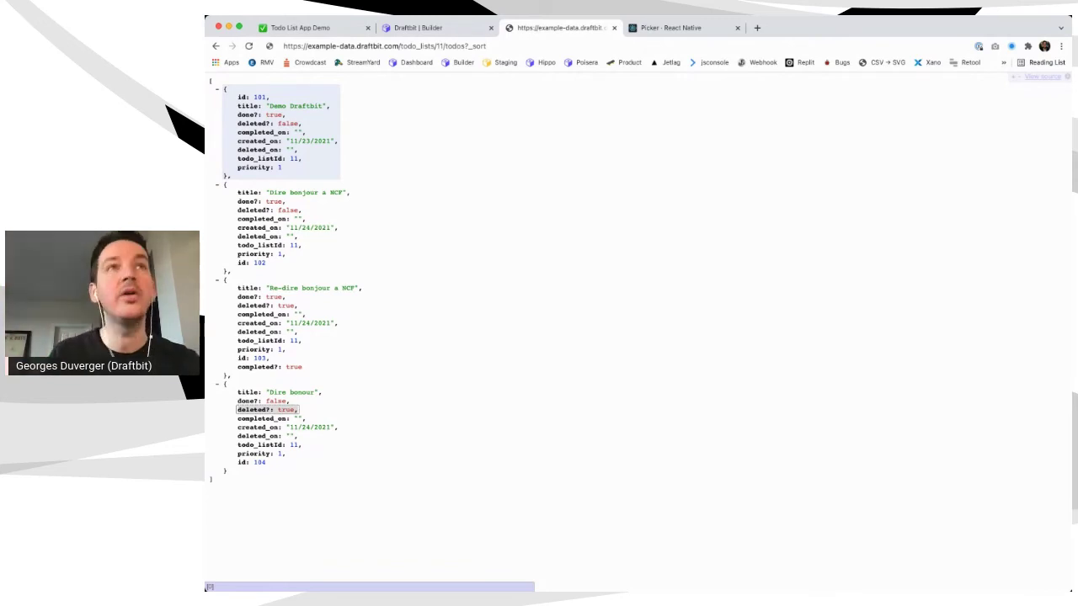
pyautogui.write('=done?')
pyautogui.press('Return')
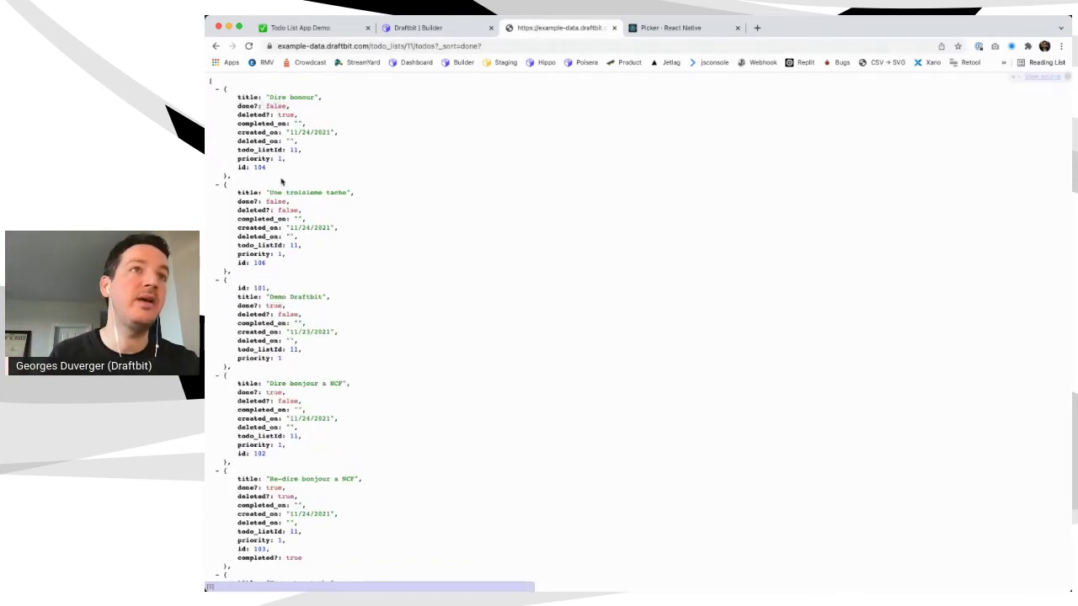
pyautogui.scroll(-3, 269, 337)
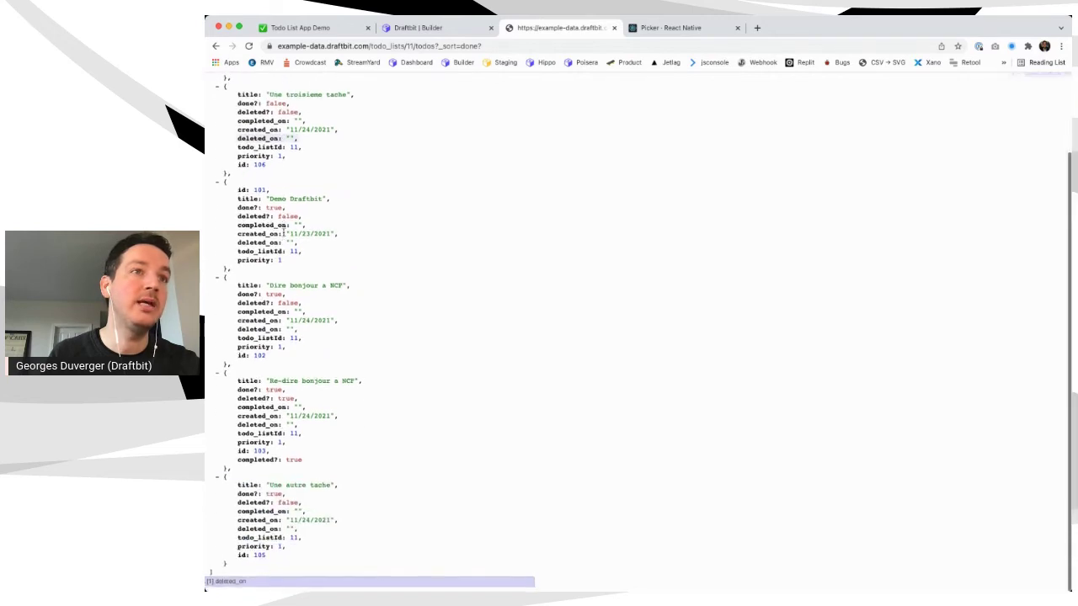
# Copy ?_sort=done? from the todos URL and append it to the Get Todos endpoint path in the Draftbit Builder
pyautogui.click(431, 46)
pyautogui.press('Right')
pyautogui.hotkey('shift', 'Left')
pyautogui.hotkey('shift', 'Left')
pyautogui.hotkey('shift', 'Left')
pyautogui.hotkey('shift', 'Left')
pyautogui.hotkey('shift', 'Left')
pyautogui.hotkey('shift', 'Left')
pyautogui.hotkey('shift', 'Left')
pyautogui.hotkey('shift', 'Left')
pyautogui.hotkey('shift', 'Left')
pyautogui.hotkey('shift', 'Left')
pyautogui.hotkey('shift', 'Left')
pyautogui.hotkey('shift', 'Left')
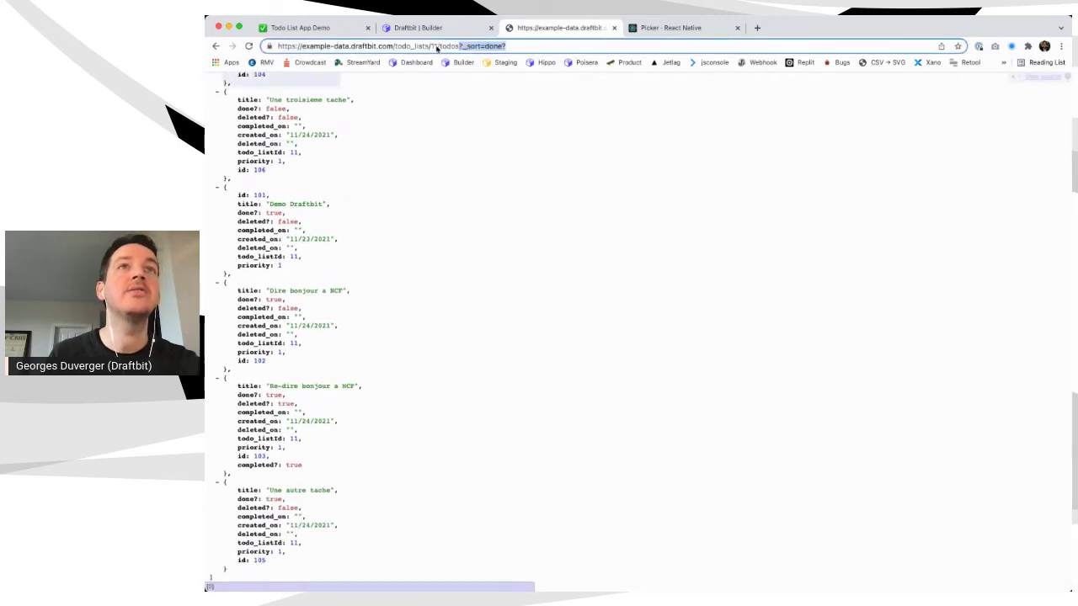
pyautogui.click(421, 28)
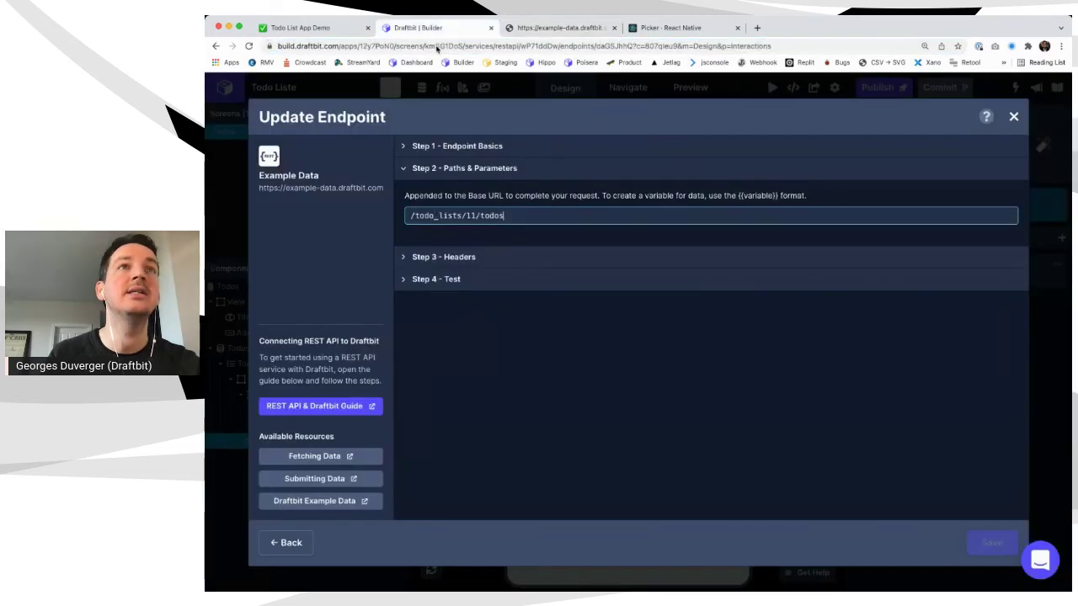
# Test the Get Todos endpoint with the ?_sort=done? query and save the endpoint
pyautogui.click(514, 282)
pyautogui.click(936, 244)
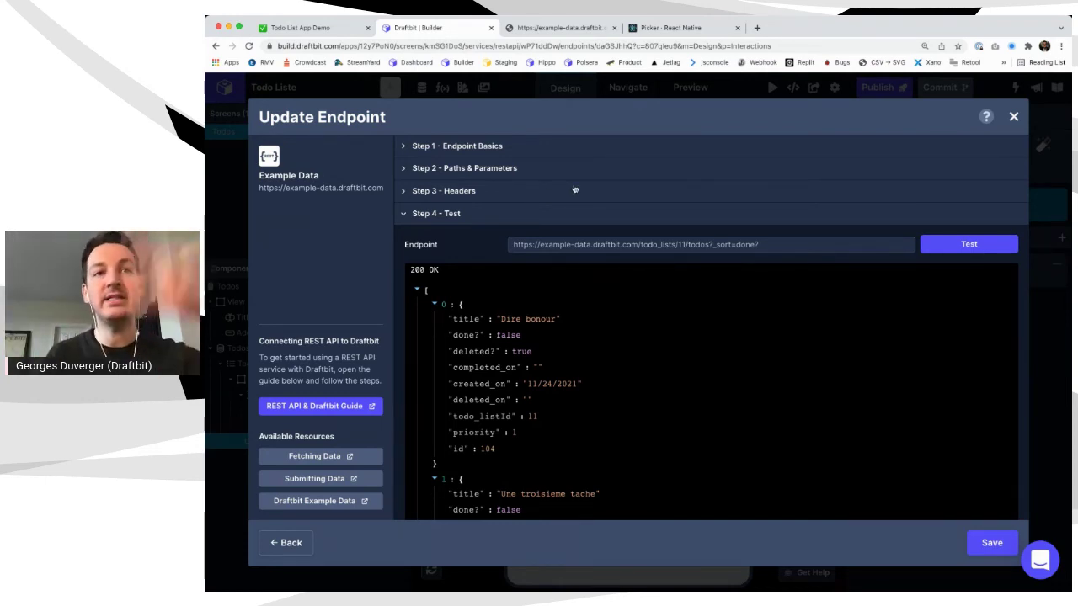
pyautogui.click(993, 543)
pyautogui.click(995, 548)
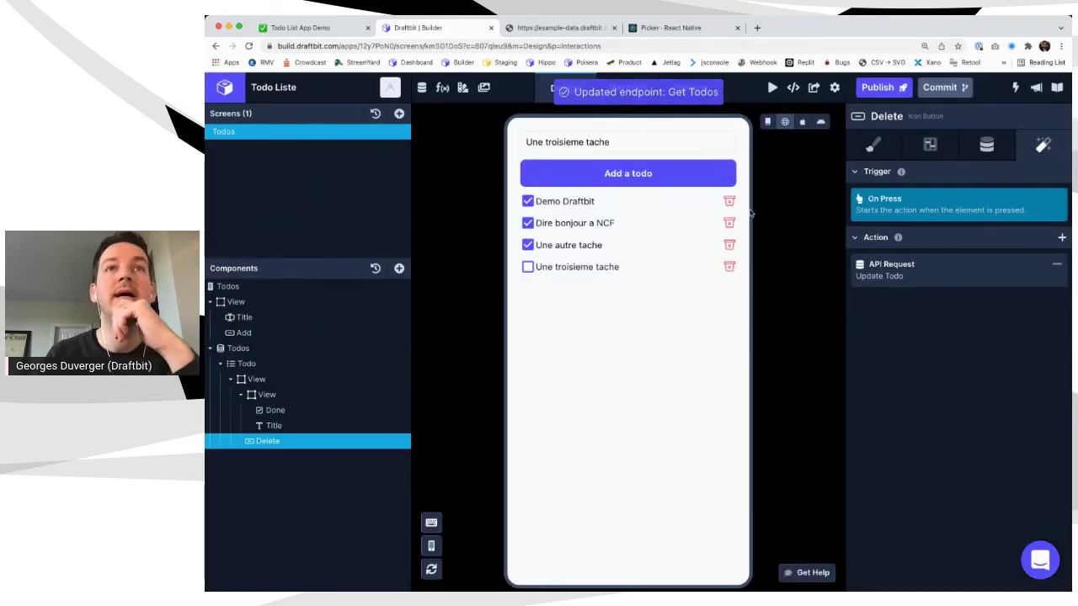
# Compare the todo order in the web preview and design view, and examine the Todos fetch component's response data
pyautogui.click(767, 122)
pyautogui.click(784, 122)
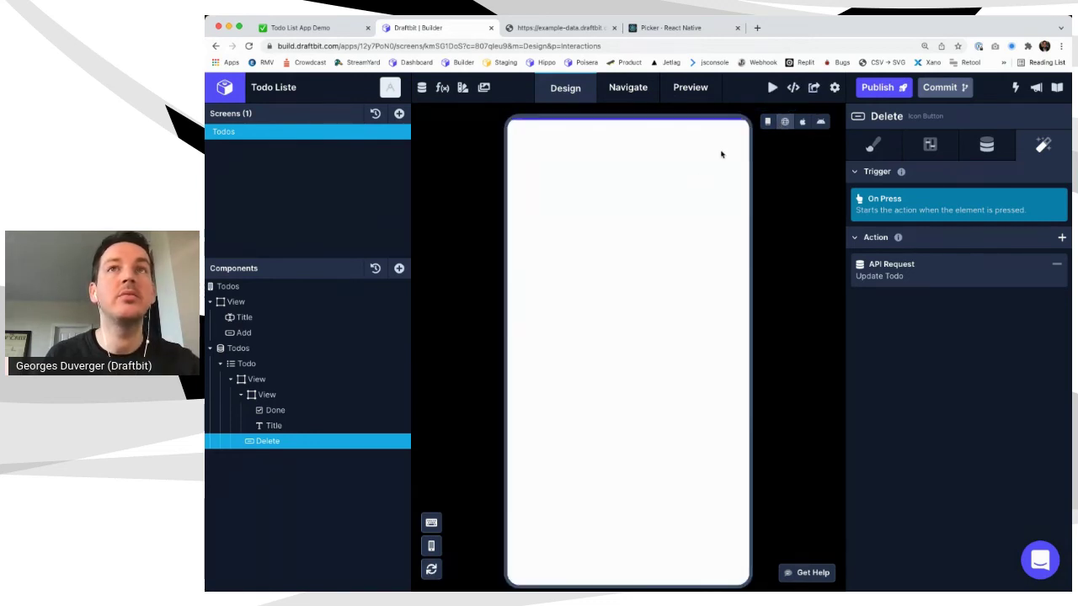
pyautogui.click(767, 122)
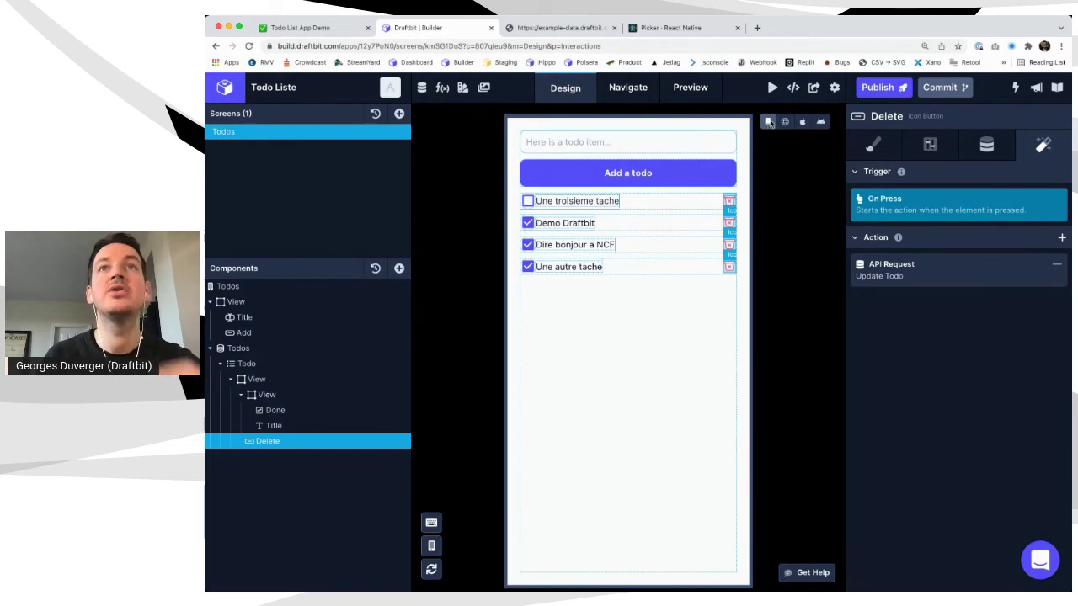
pyautogui.click(247, 363)
pyautogui.click(860, 151)
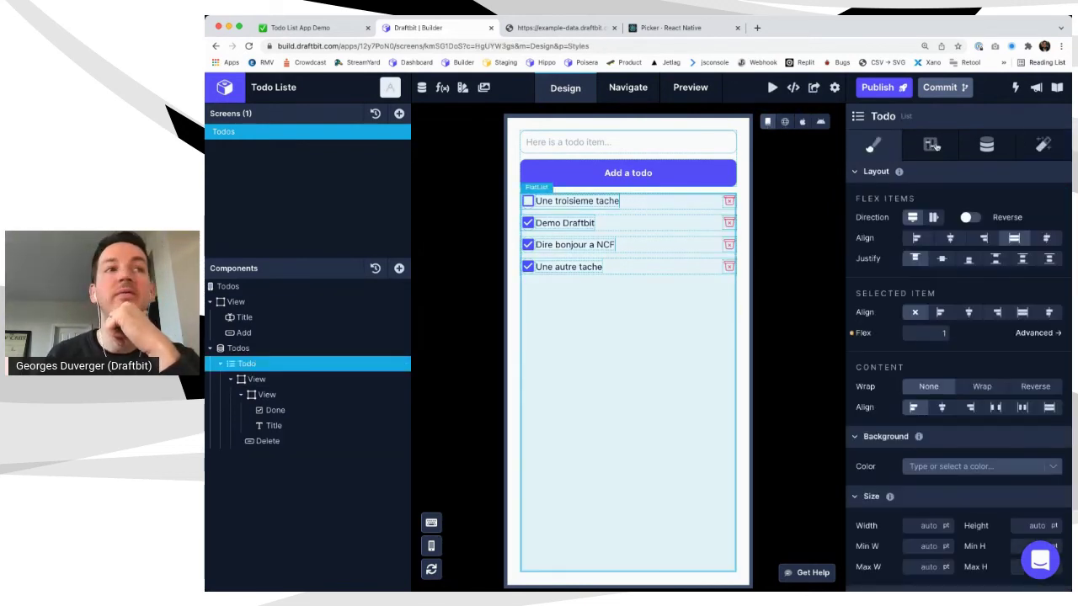
pyautogui.click(268, 349)
pyautogui.click(1062, 273)
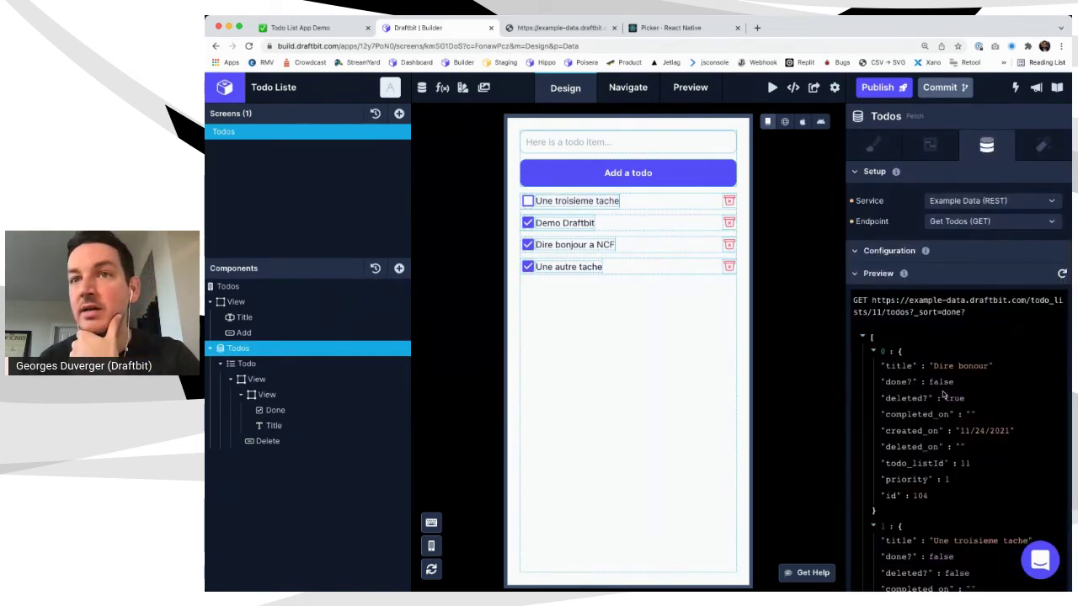
pyautogui.scroll(-10, 941, 389)
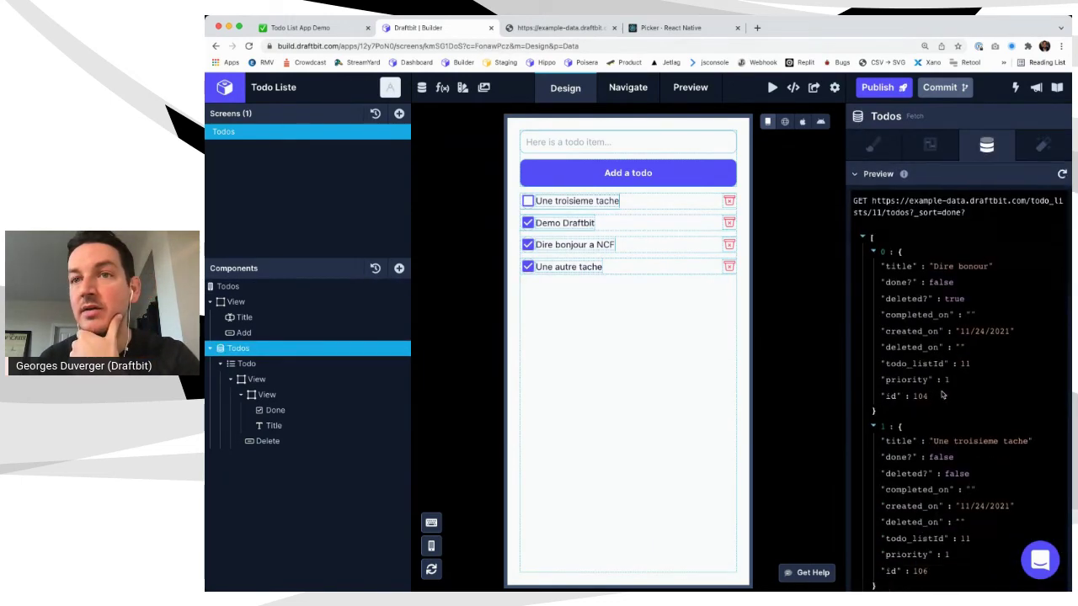
# Recheck the order in both views, reload the builder page and show the app in the web preview
pyautogui.click(783, 122)
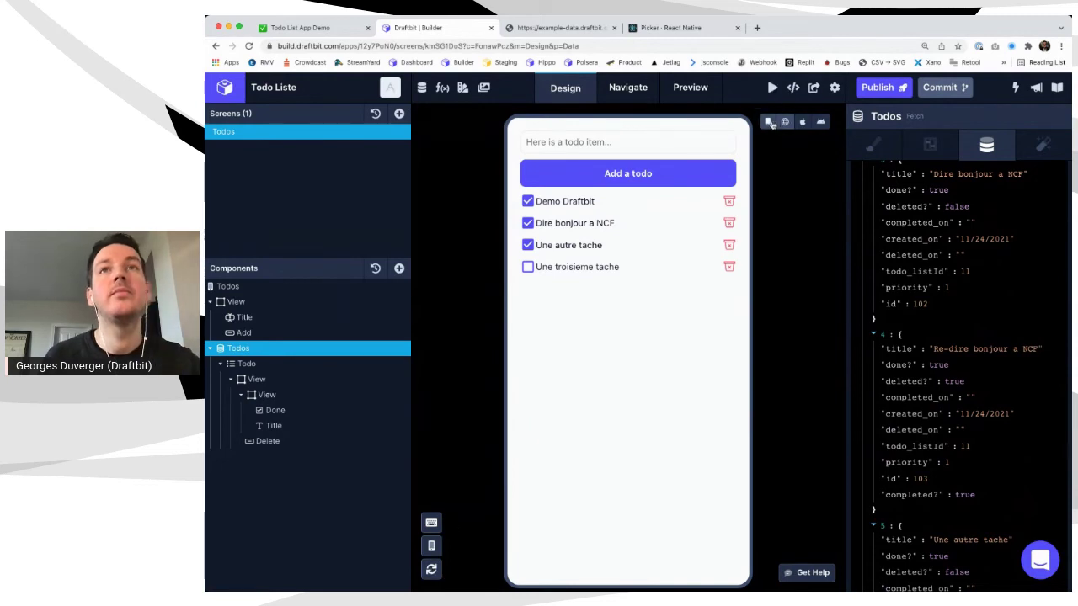
pyautogui.click(767, 123)
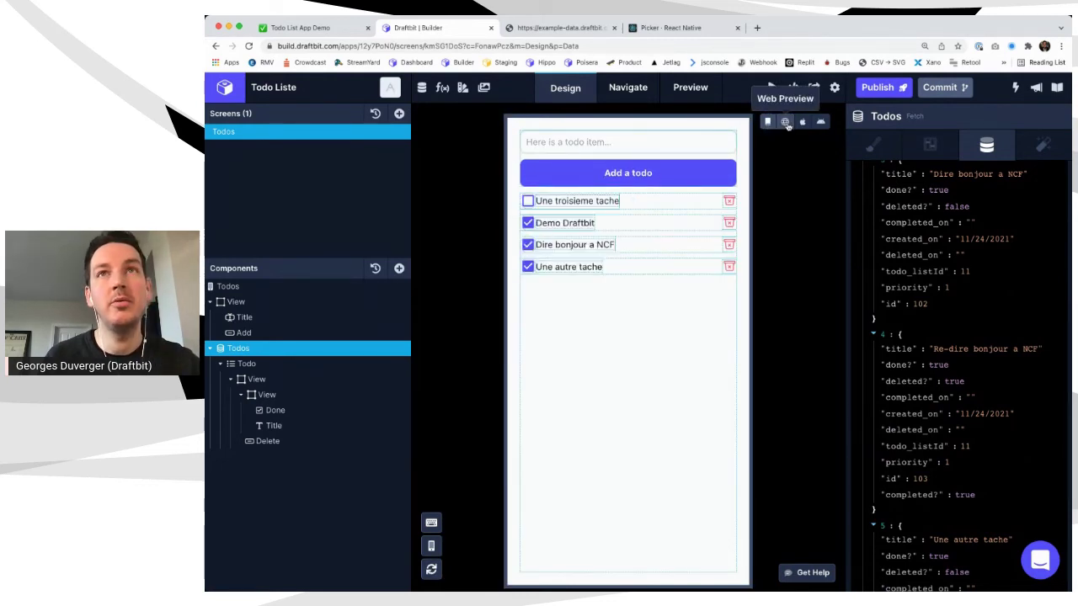
pyautogui.press('super+r')
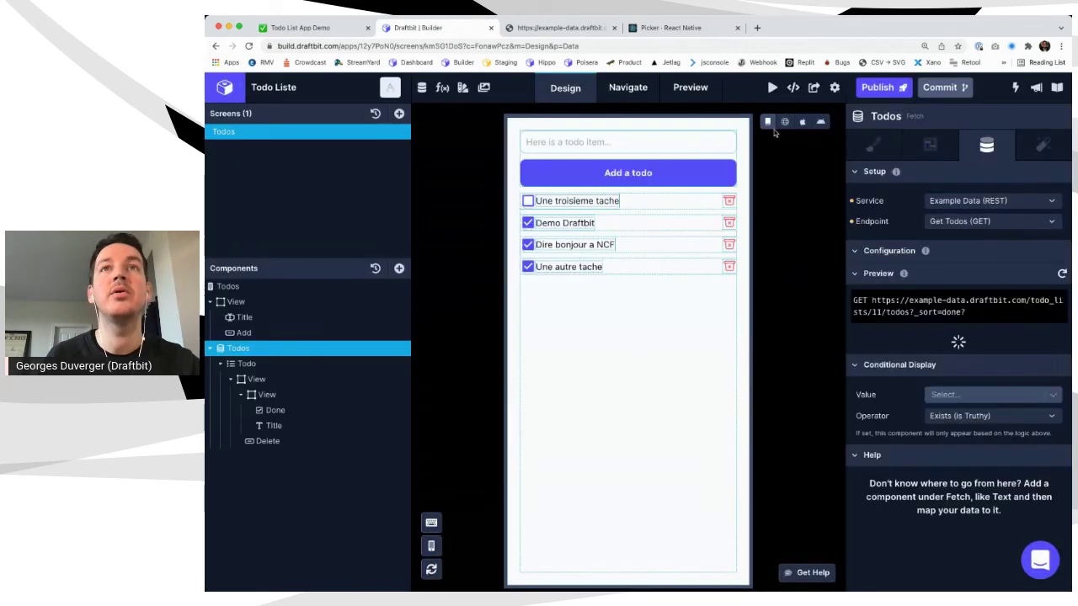
pyautogui.click(785, 125)
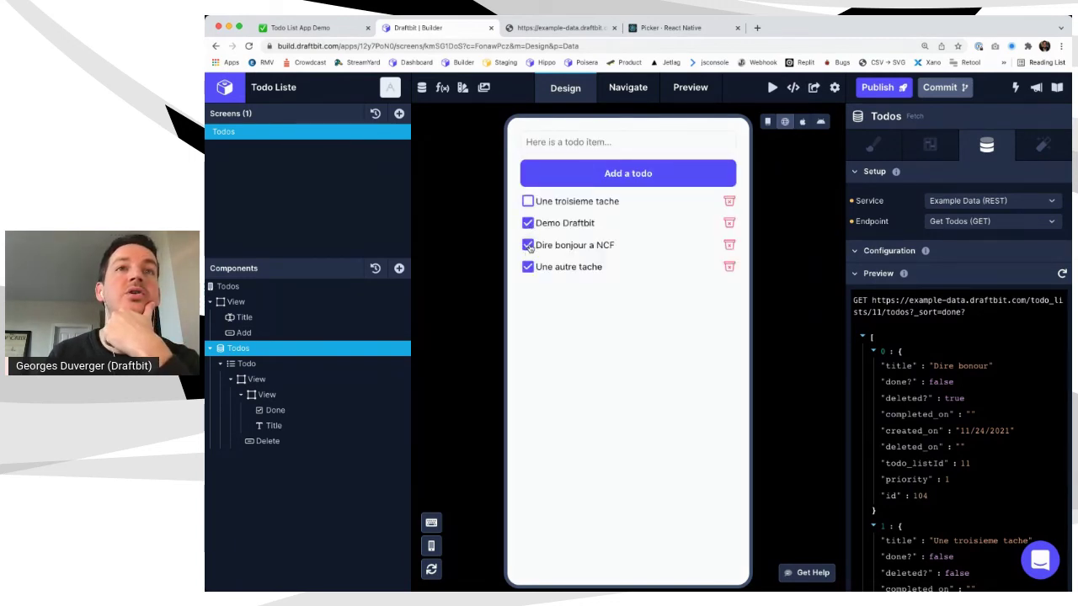
# Try toggling the done status of "Demo Draftbit" and "Dire bonjour a NCF" in the preview to test the sorting
pyautogui.click(527, 245)
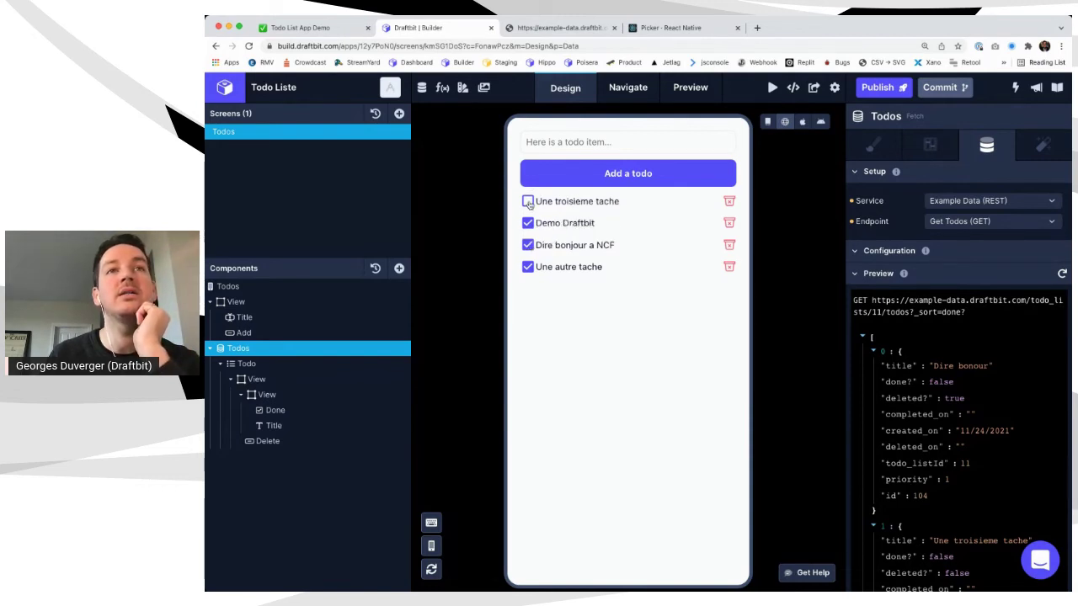
pyautogui.click(527, 224)
pyautogui.click(527, 245)
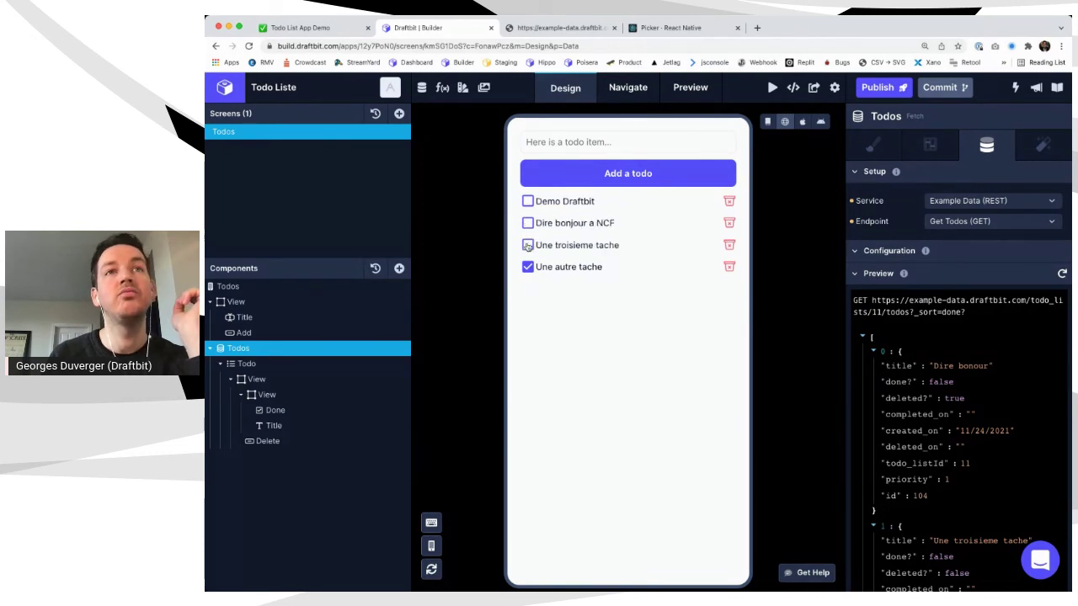
pyautogui.click(527, 224)
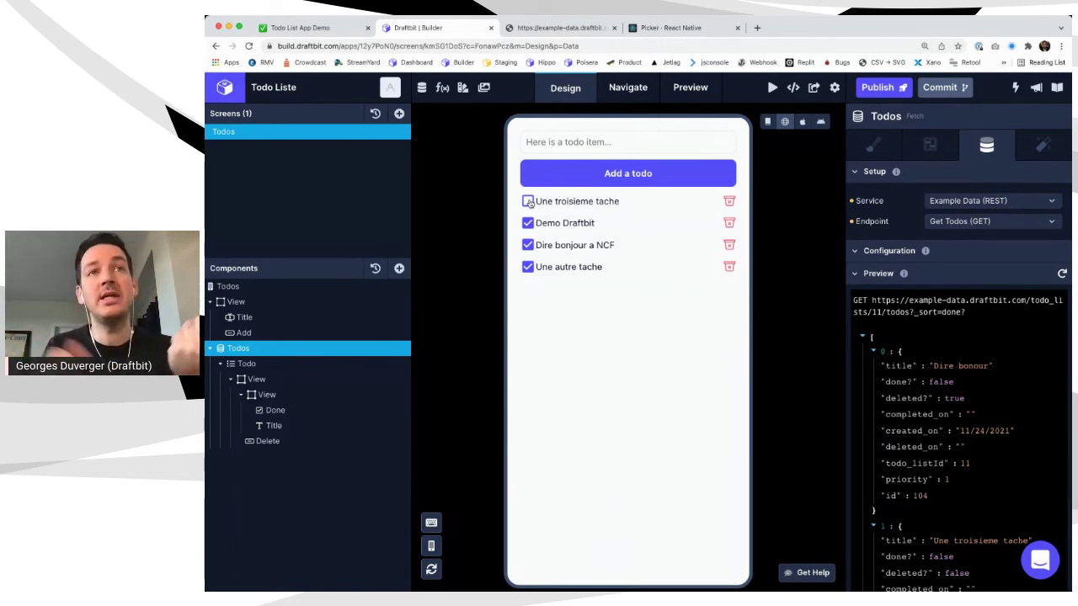
# Mark "Demo Draftbit" and "Dire bonjour a NCF" as not done and "Une troisieme tache" as done in the preview
pyautogui.click(527, 223)
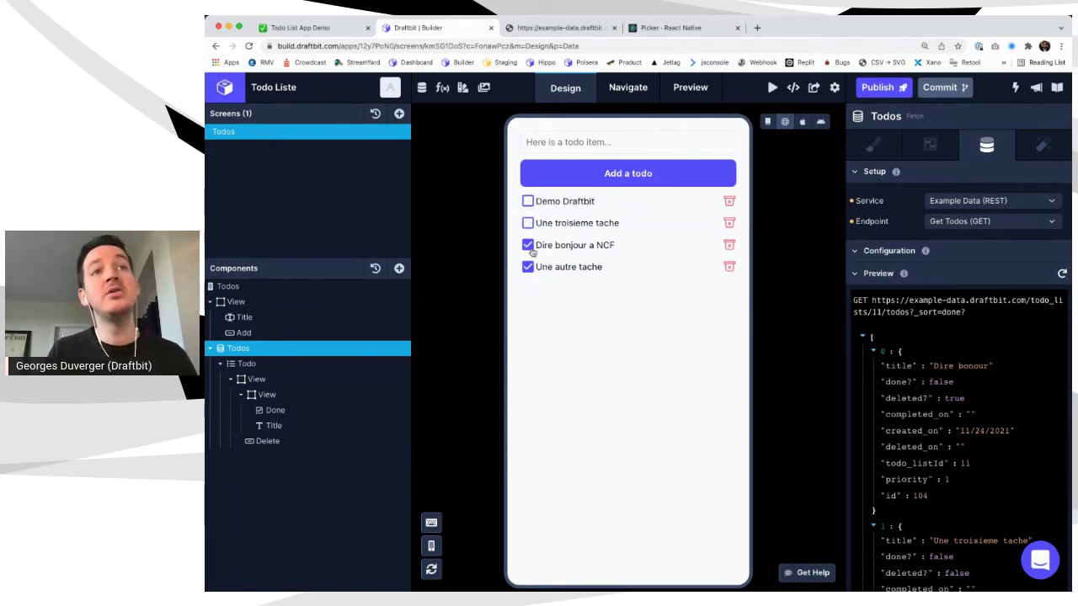
pyautogui.click(531, 246)
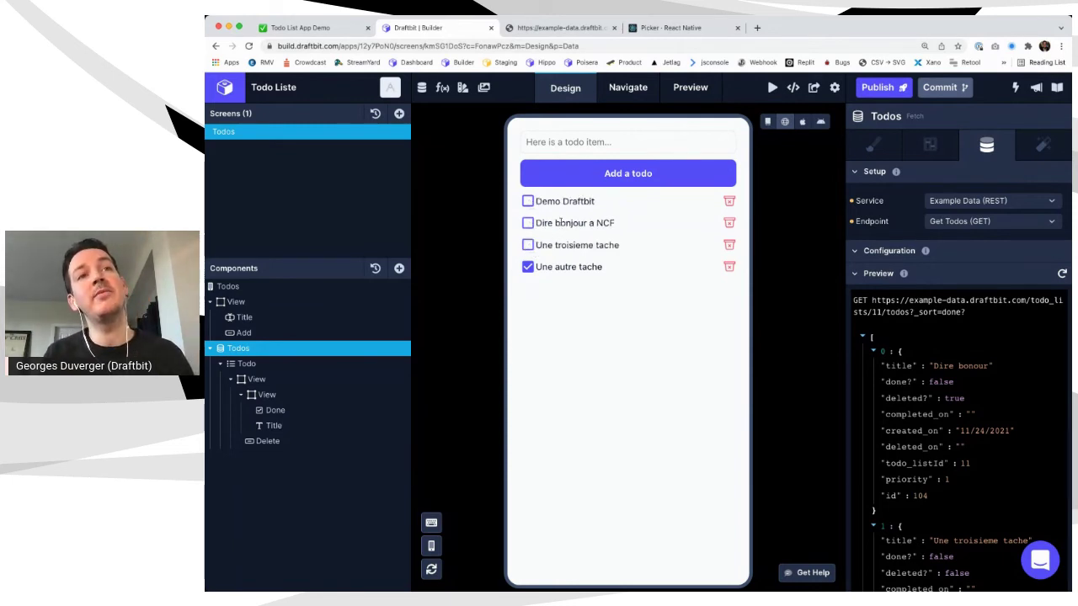
pyautogui.click(527, 202)
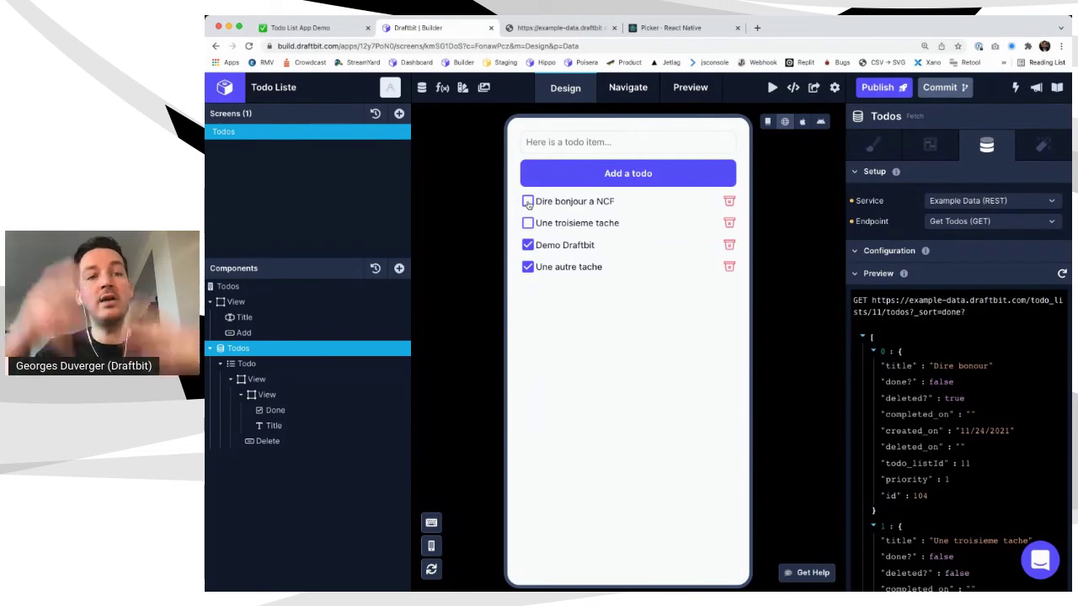
pyautogui.click(528, 223)
pyautogui.click(527, 223)
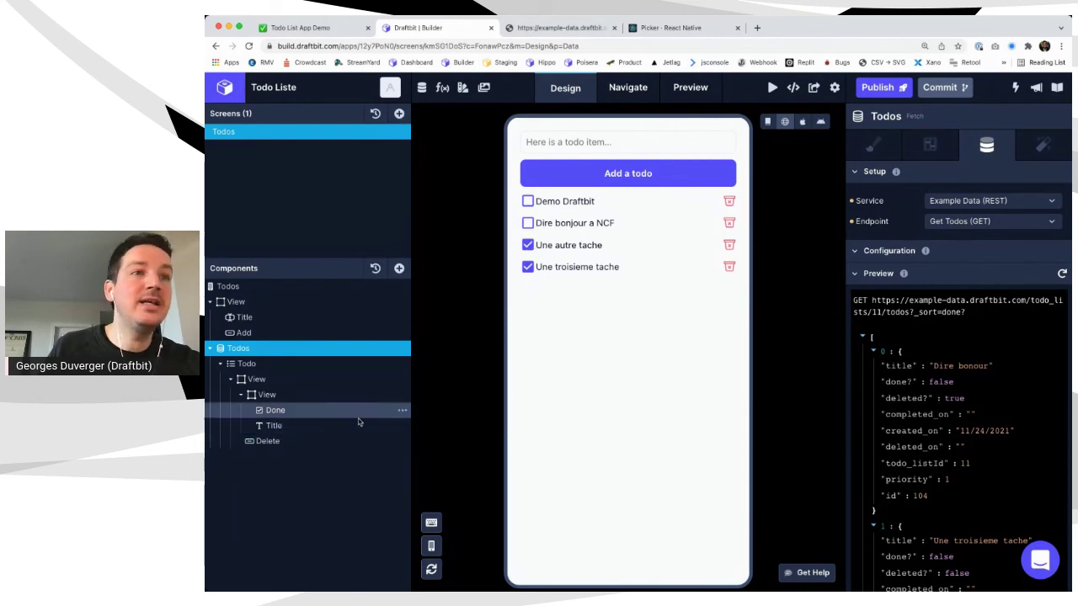
# Add a Text component to the inner View that holds the todo's checkbox and title, and rename it Done
pyautogui.click(308, 428)
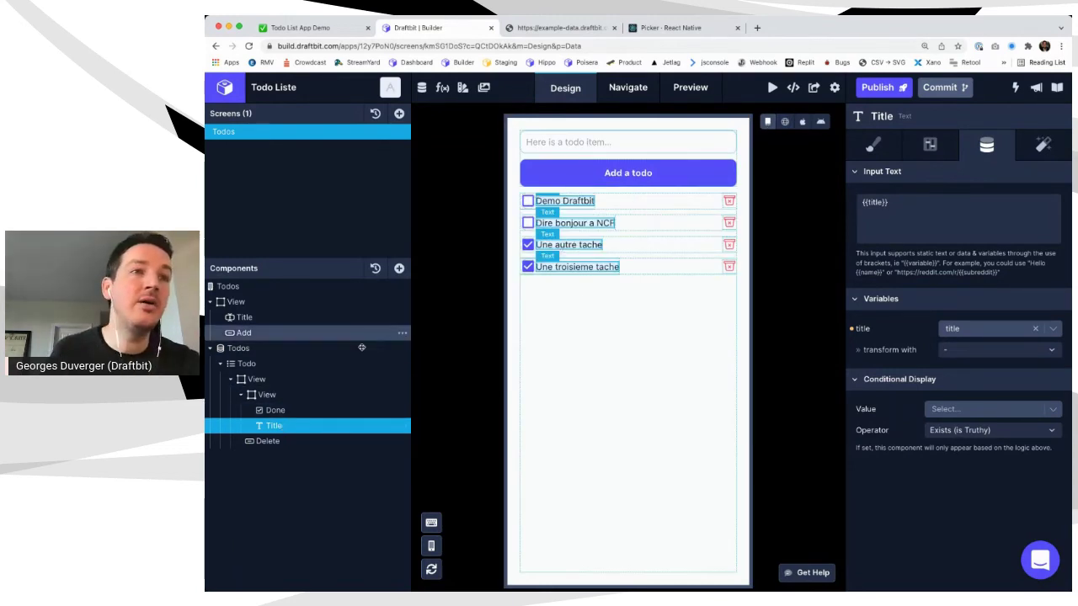
pyautogui.click(318, 392)
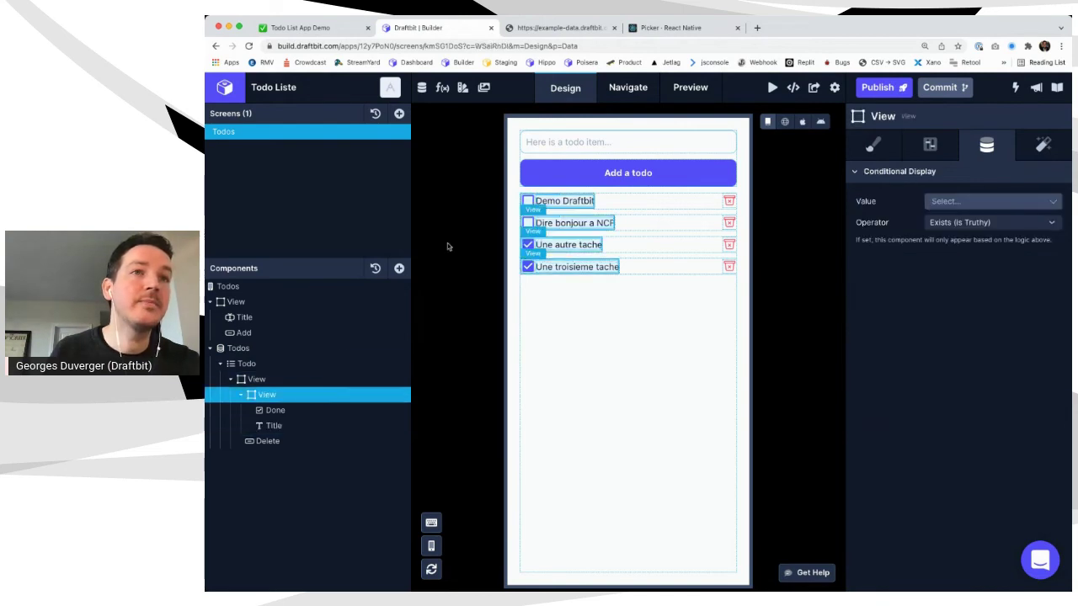
pyautogui.click(399, 269)
pyautogui.click(534, 221)
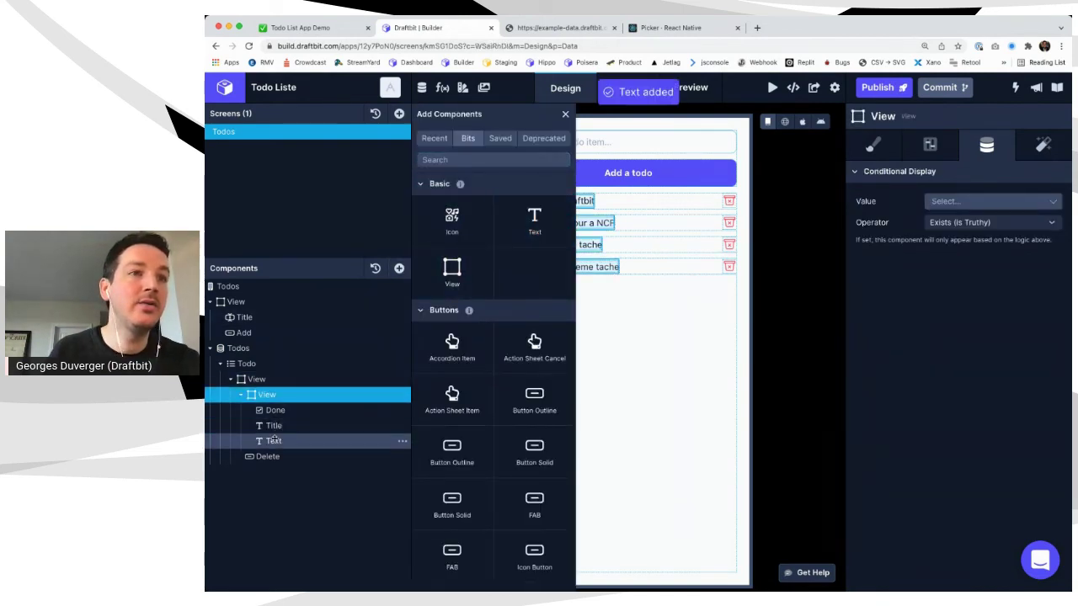
pyautogui.click(274, 440)
pyautogui.doubleClick(273, 440)
pyautogui.write('Done')
pyautogui.press('Return')
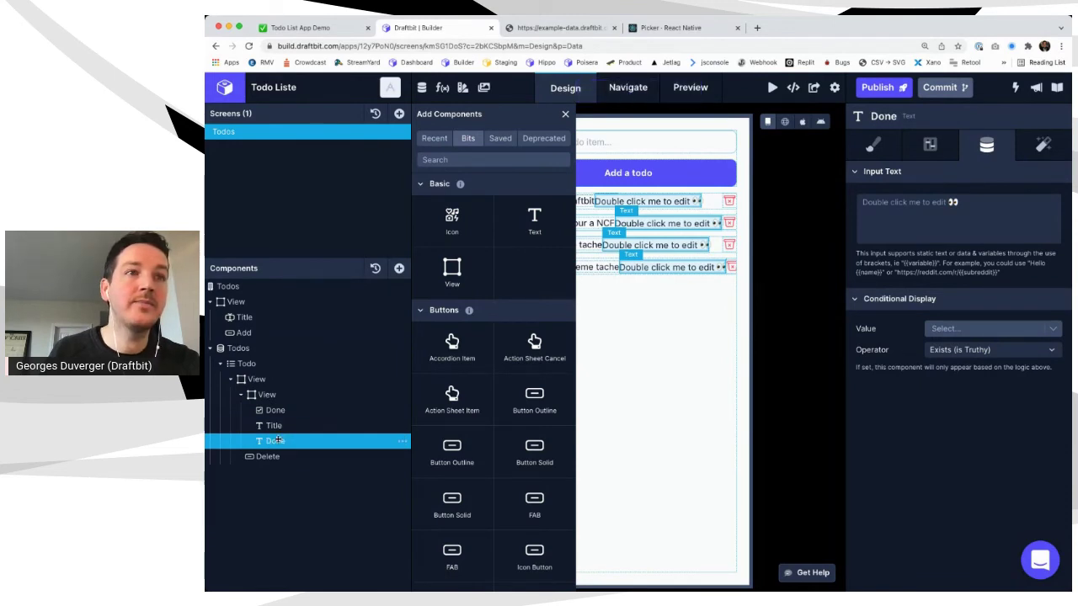
# Set the Done text to {{title}} and bind its title variable to the todo's title field
pyautogui.click(952, 227)
pyautogui.write('{{title}}')
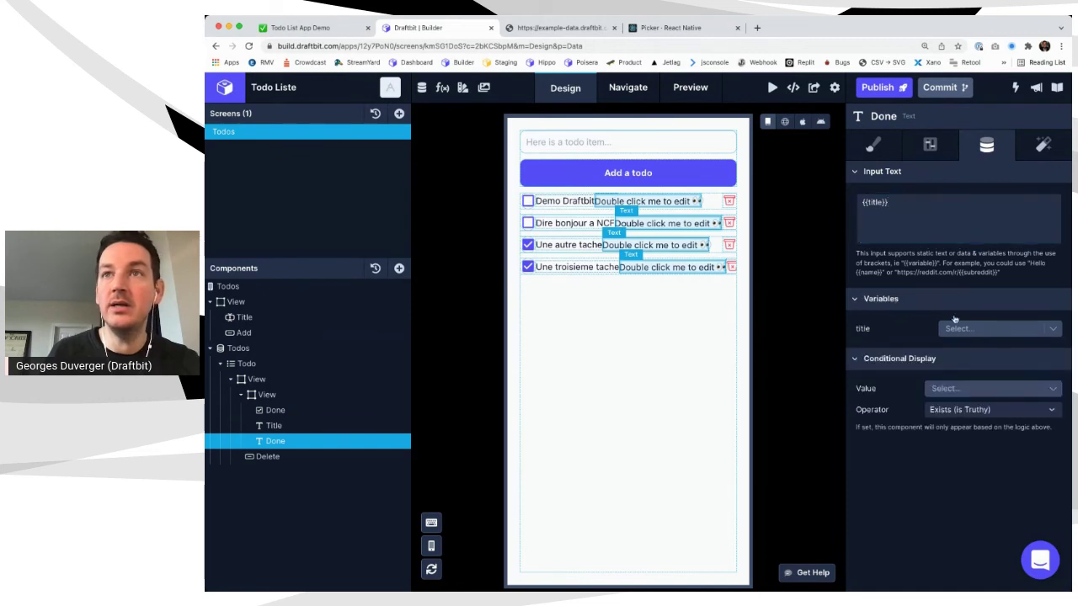
pyautogui.click(966, 328)
pyautogui.click(933, 384)
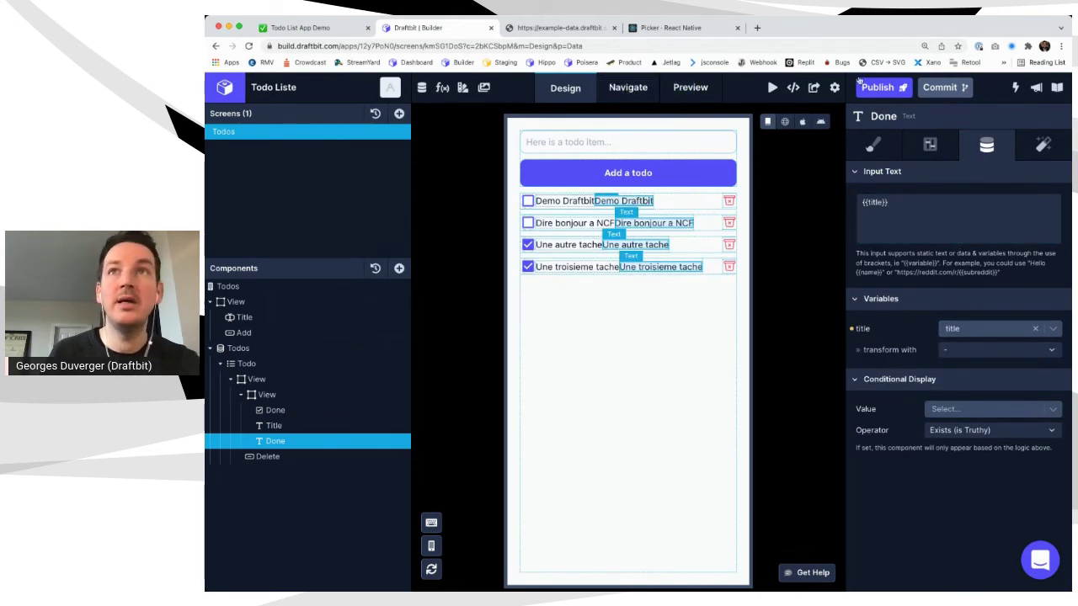
# Style the Done text with a strikethrough line and the Light color
pyautogui.click(870, 152)
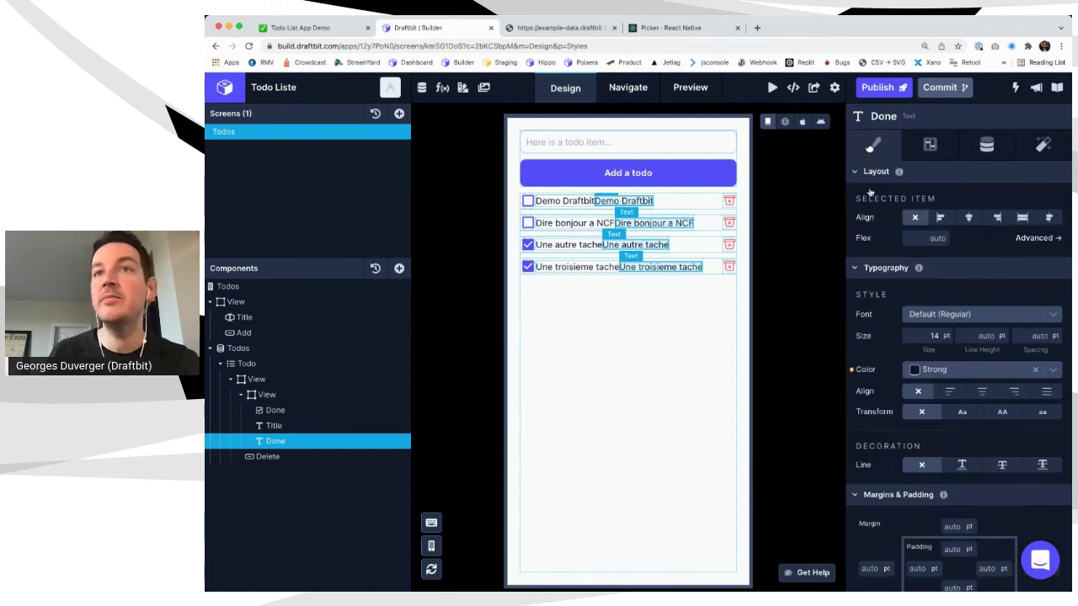
pyautogui.click(1003, 465)
pyautogui.click(981, 370)
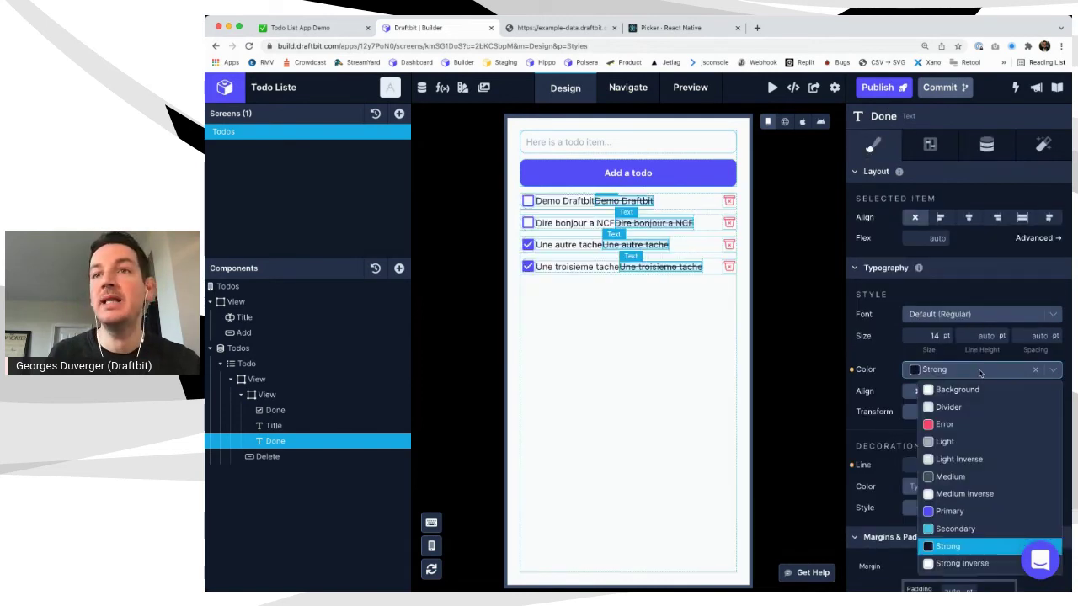
pyautogui.click(960, 455)
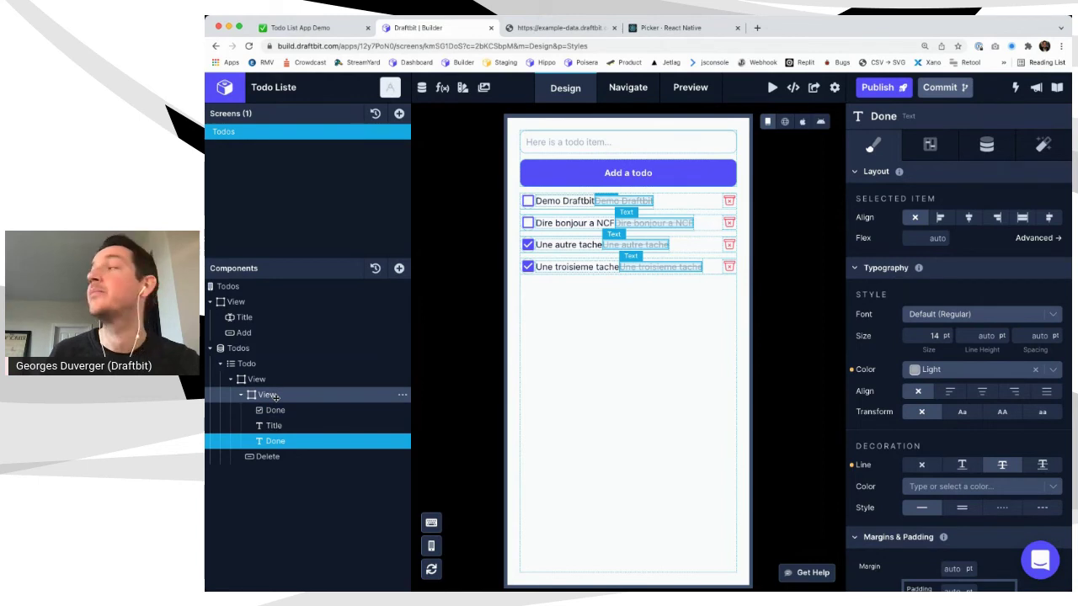
# Set the Title text's conditional display to the done? value transformed with Negate
pyautogui.click(279, 425)
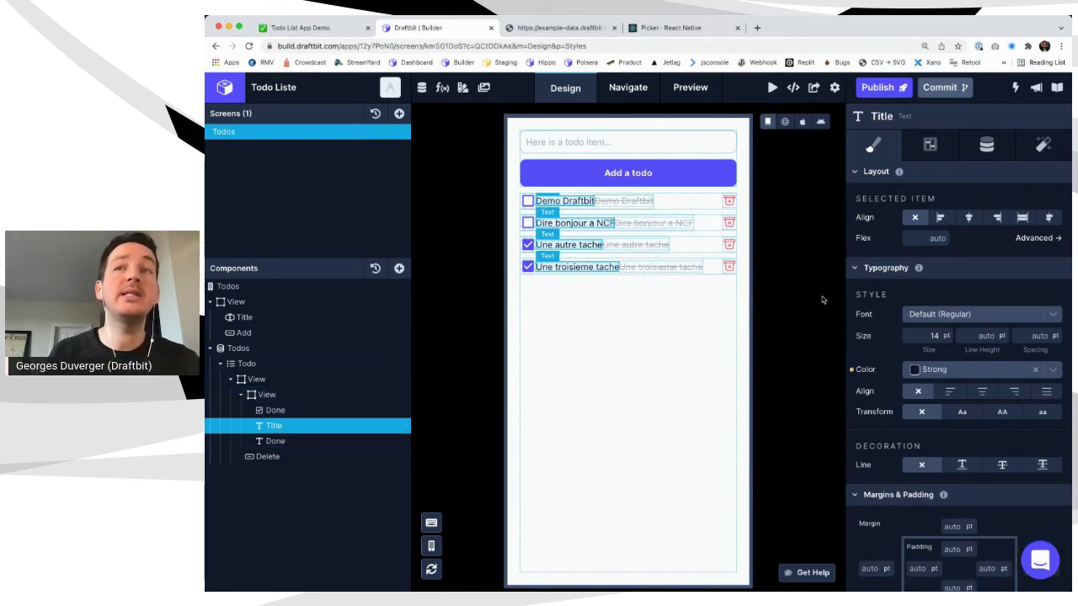
pyautogui.click(986, 145)
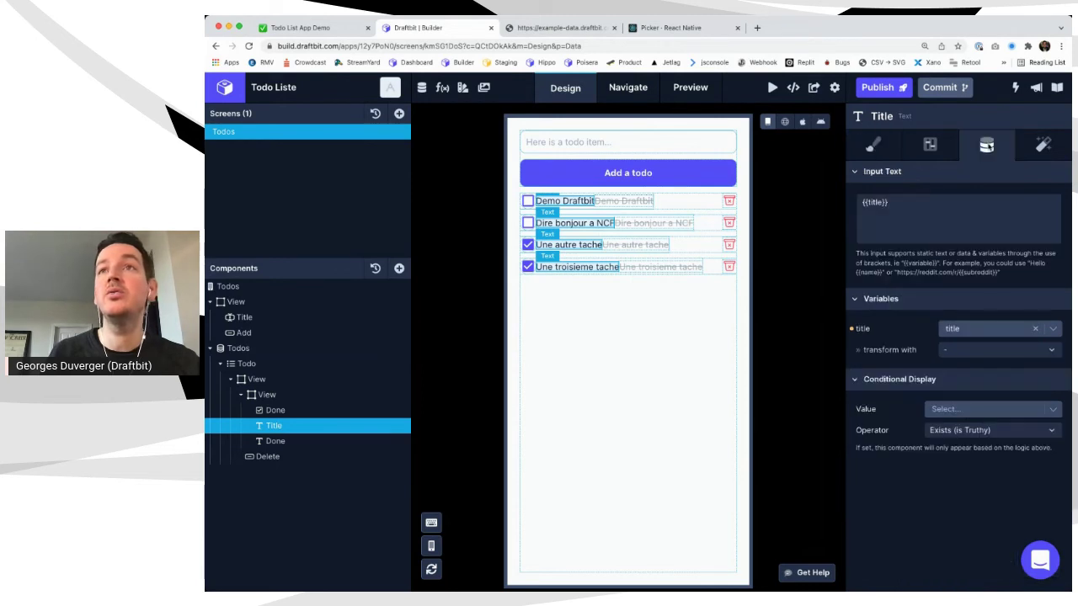
pyautogui.click(945, 410)
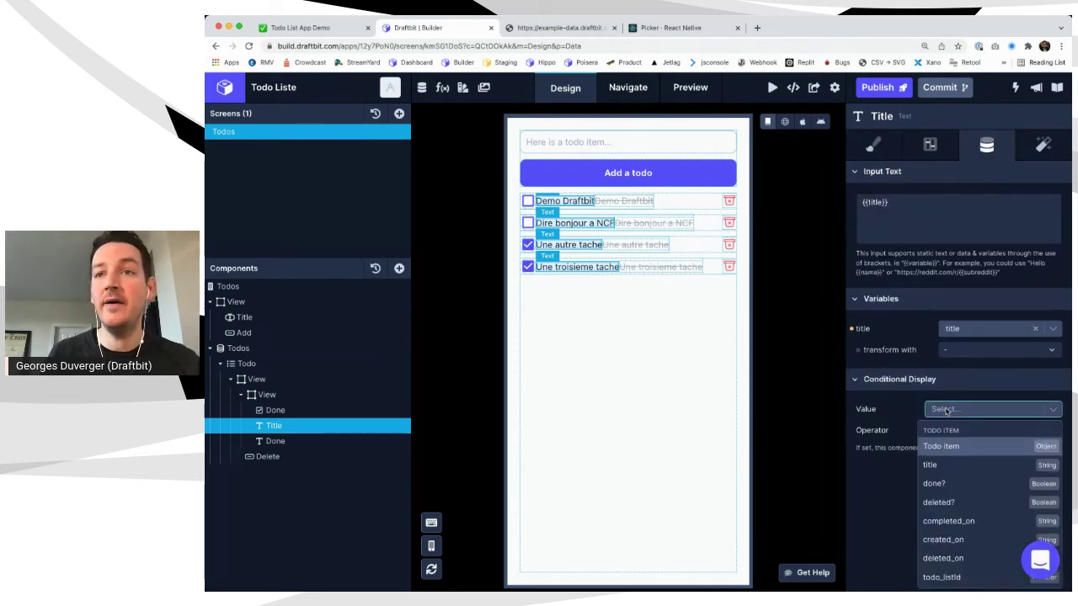
pyautogui.click(940, 485)
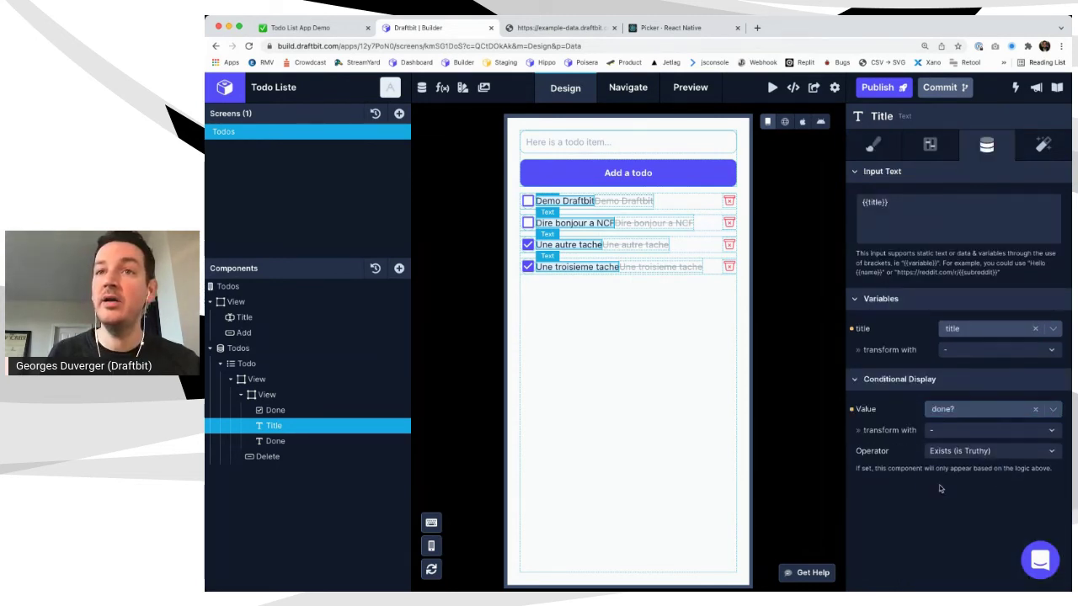
pyautogui.click(955, 431)
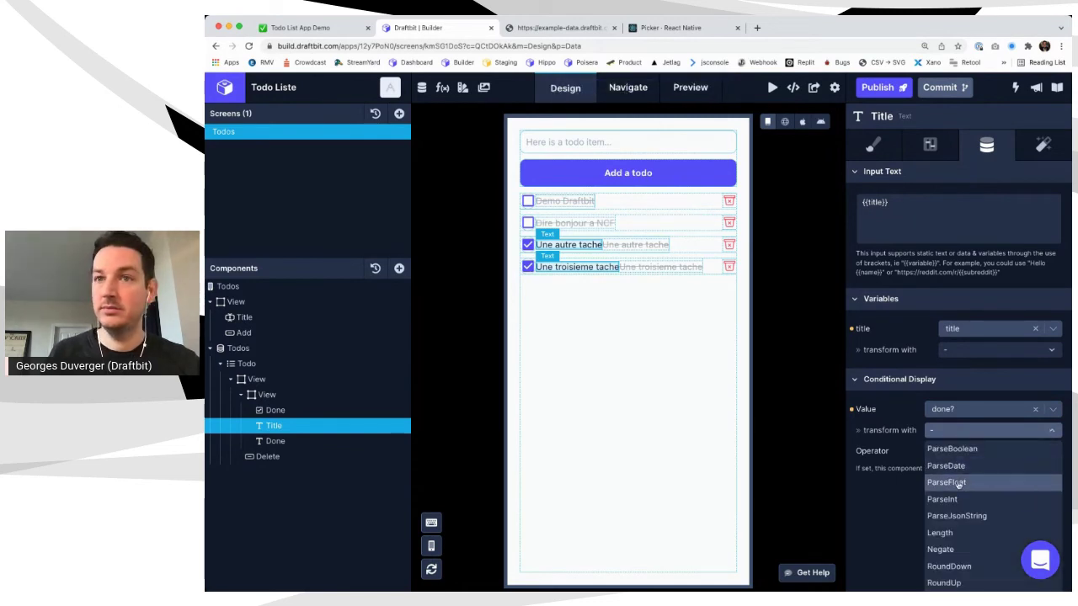
pyautogui.click(942, 549)
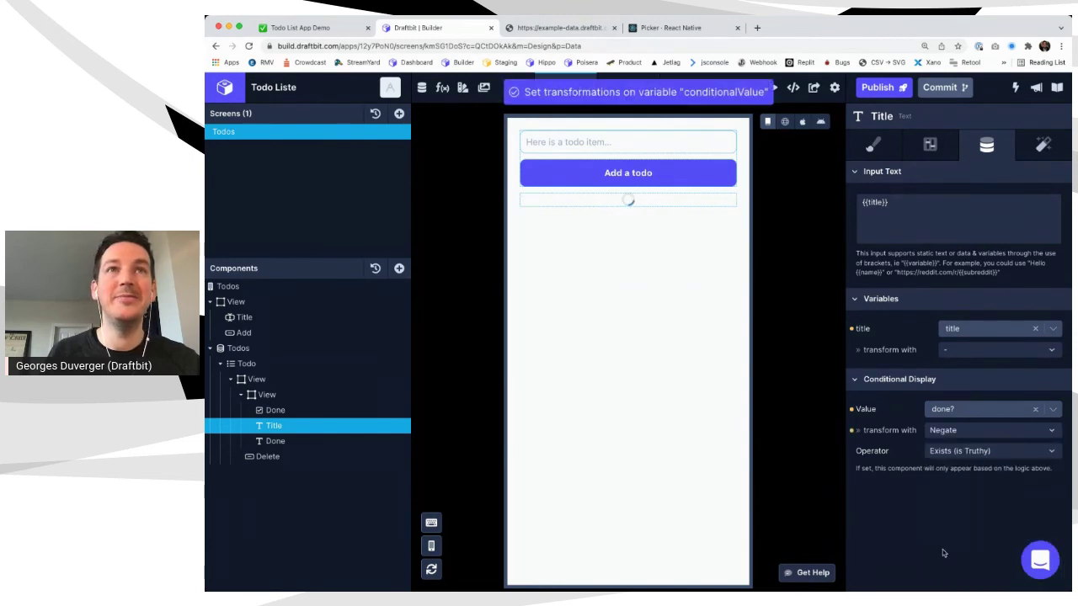
# Set the struck-through Done text's conditional display value to done?
pyautogui.click(291, 441)
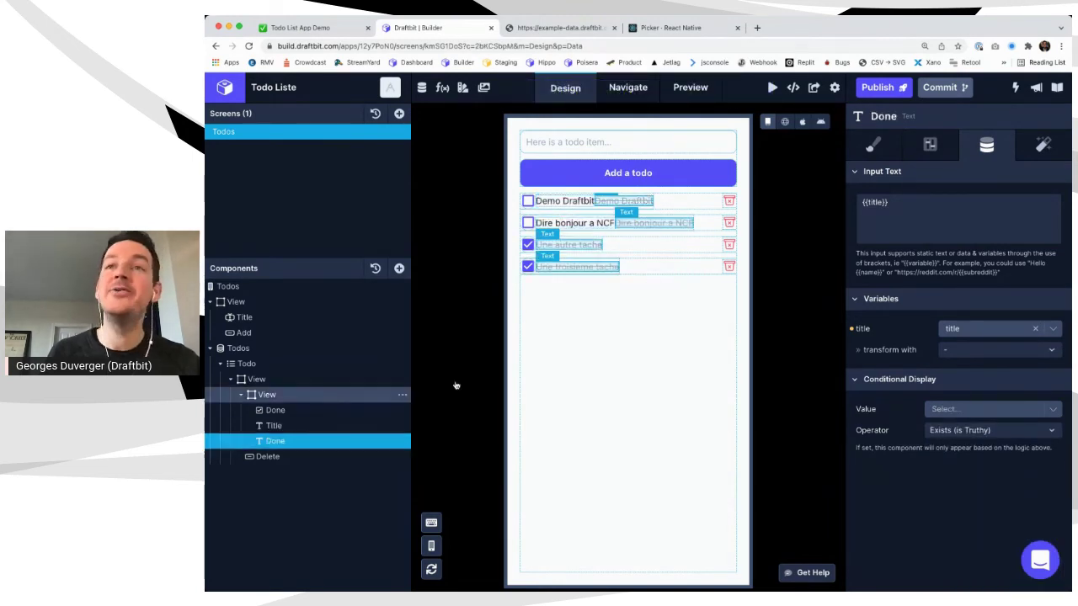
pyautogui.click(962, 409)
pyautogui.click(947, 488)
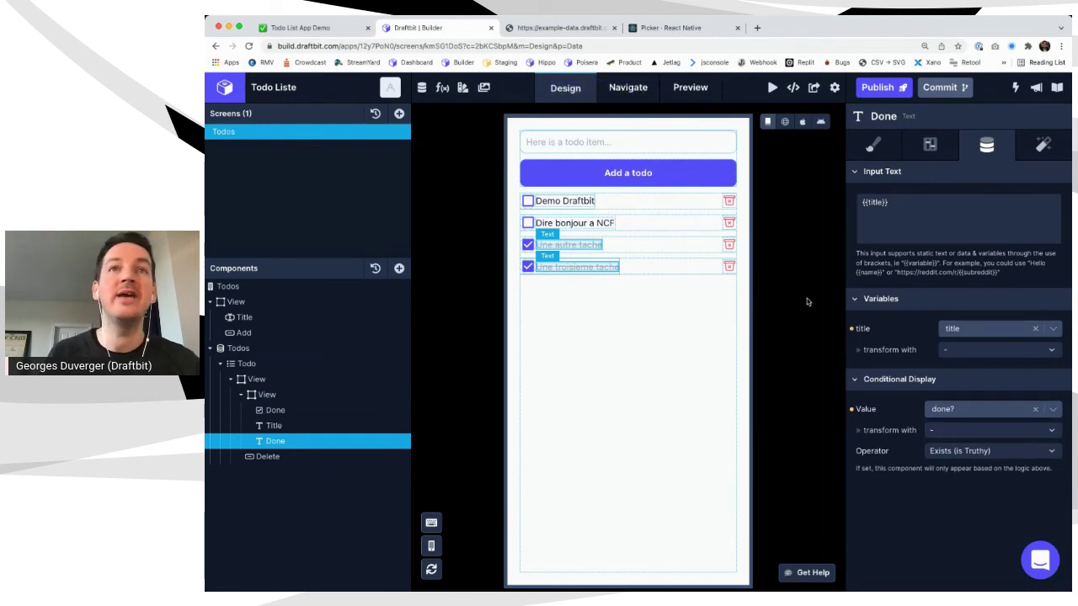
# Test the list in the web preview by unchecking Demo Draftbit and Une autre tache and checking Dire bonjour a NCF
pyautogui.click(785, 122)
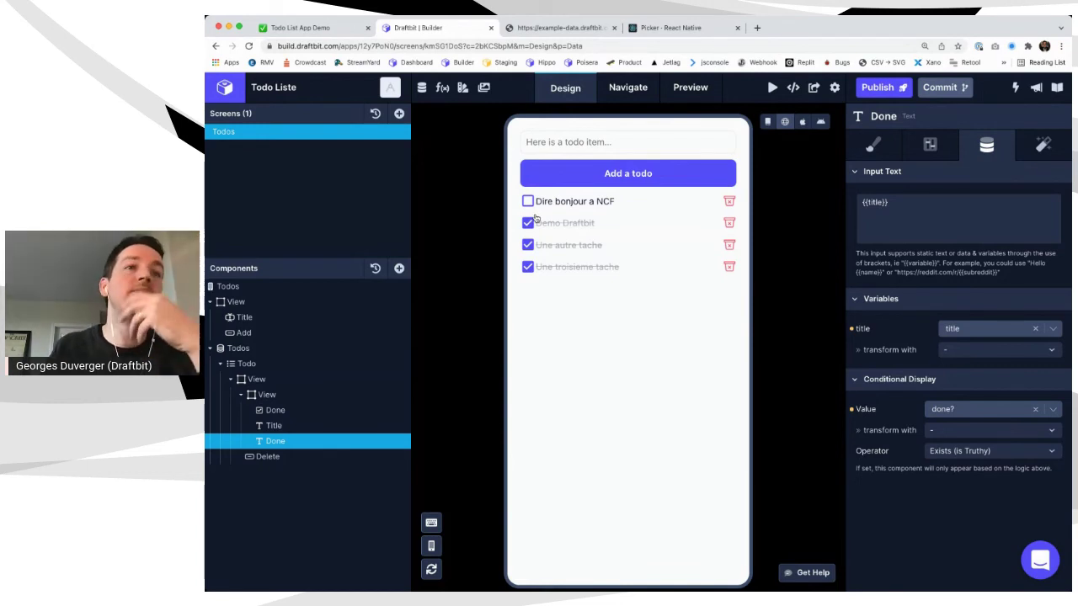
pyautogui.click(528, 246)
pyautogui.click(528, 245)
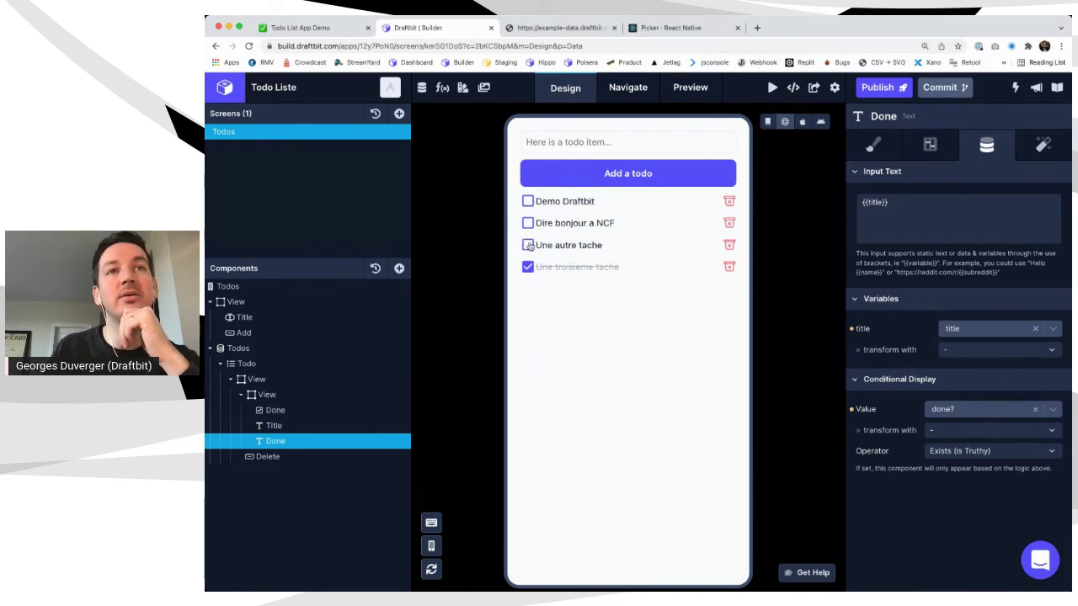
pyautogui.click(528, 223)
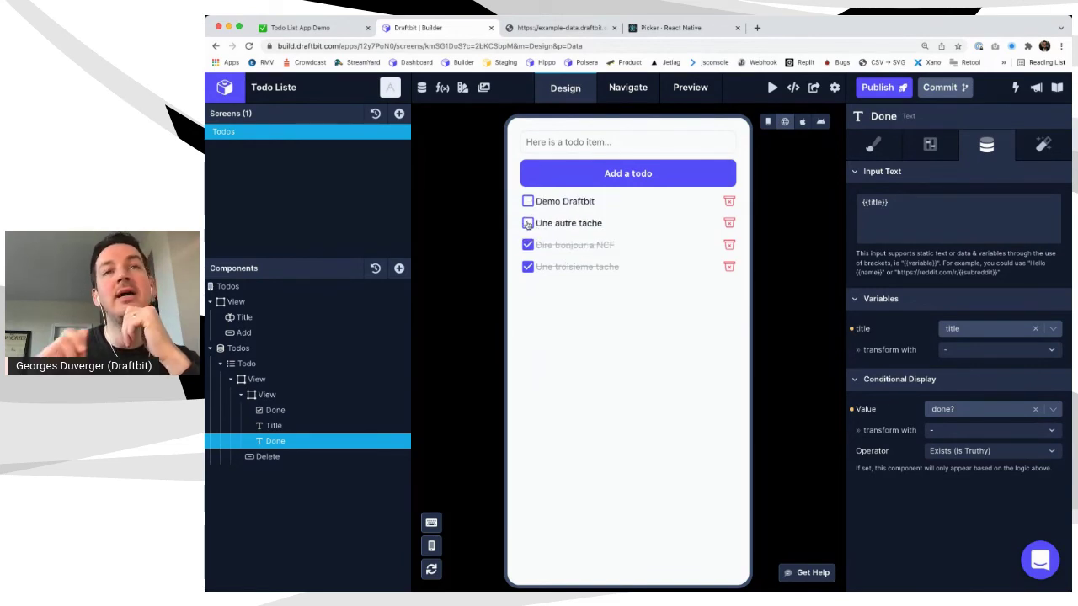
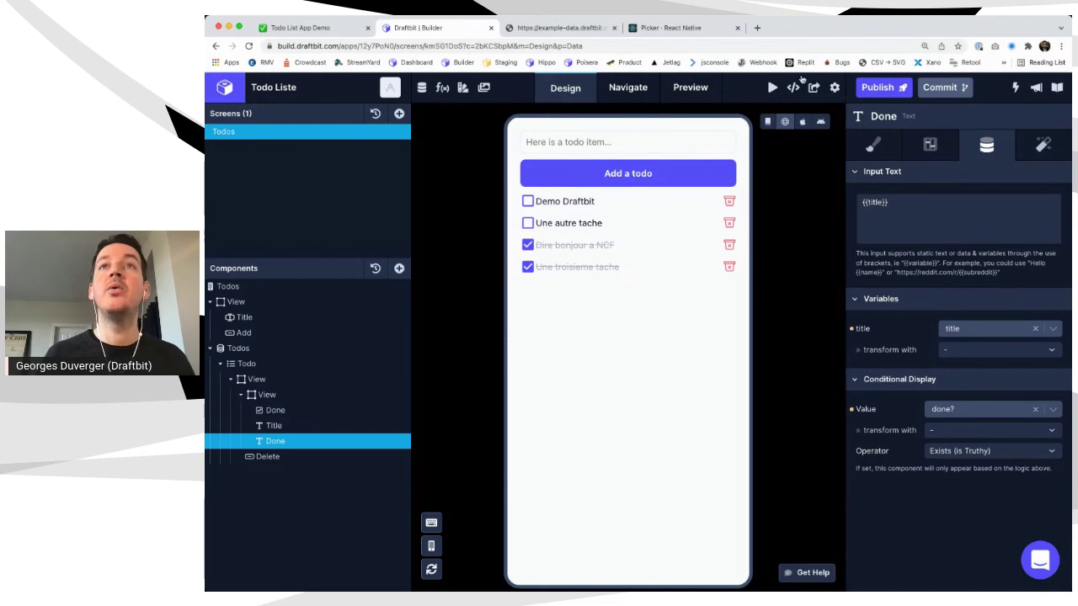
# Review the App Variables and Device Variables sections of the project settings without changing anything
pyautogui.click(835, 87)
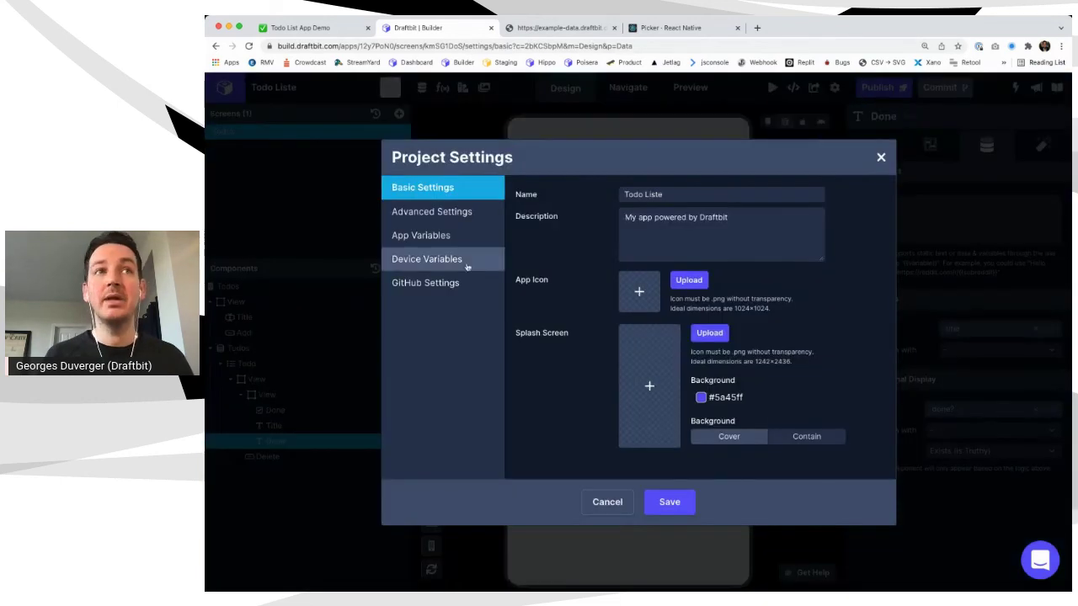
pyautogui.click(433, 244)
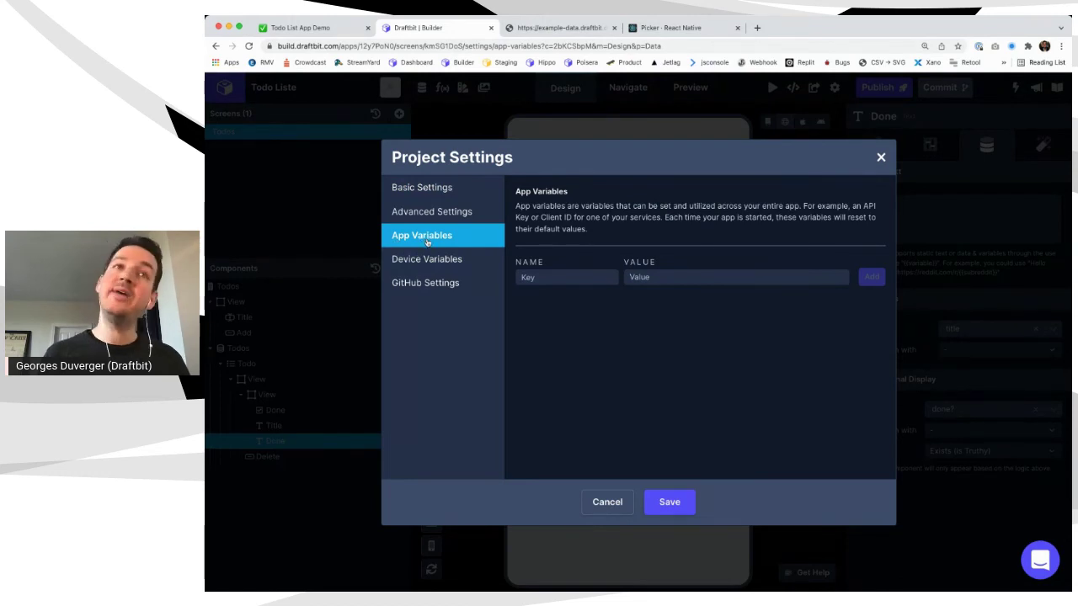
pyautogui.click(435, 261)
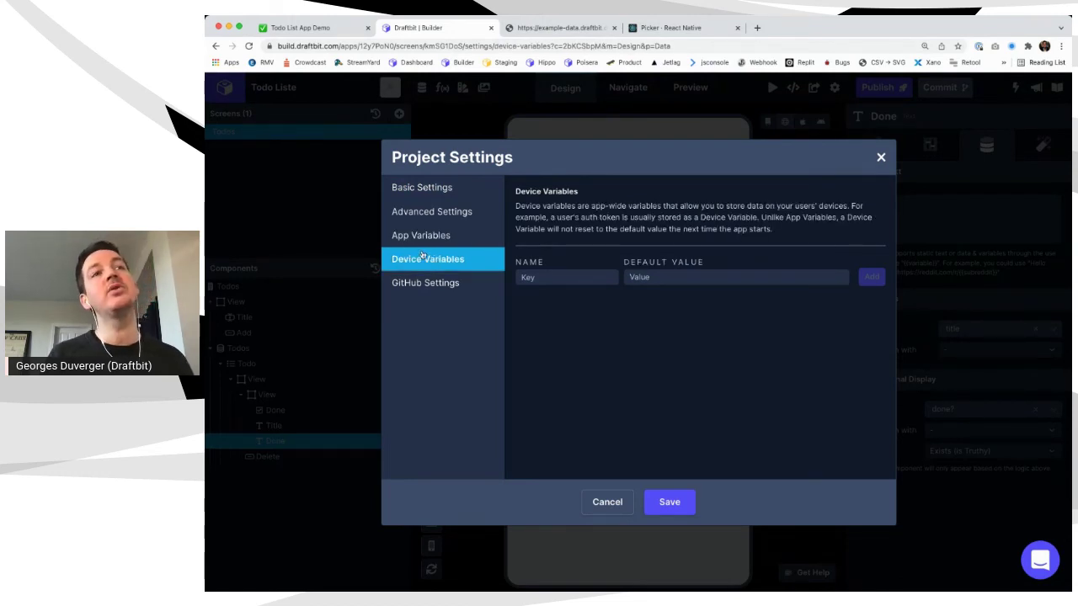
pyautogui.click(443, 242)
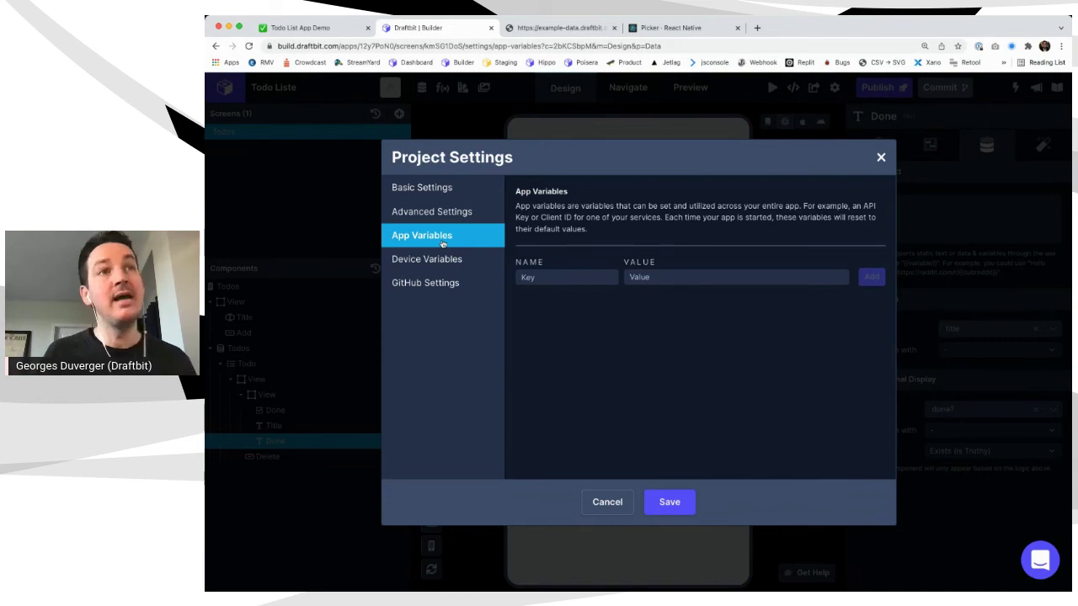
pyautogui.click(434, 266)
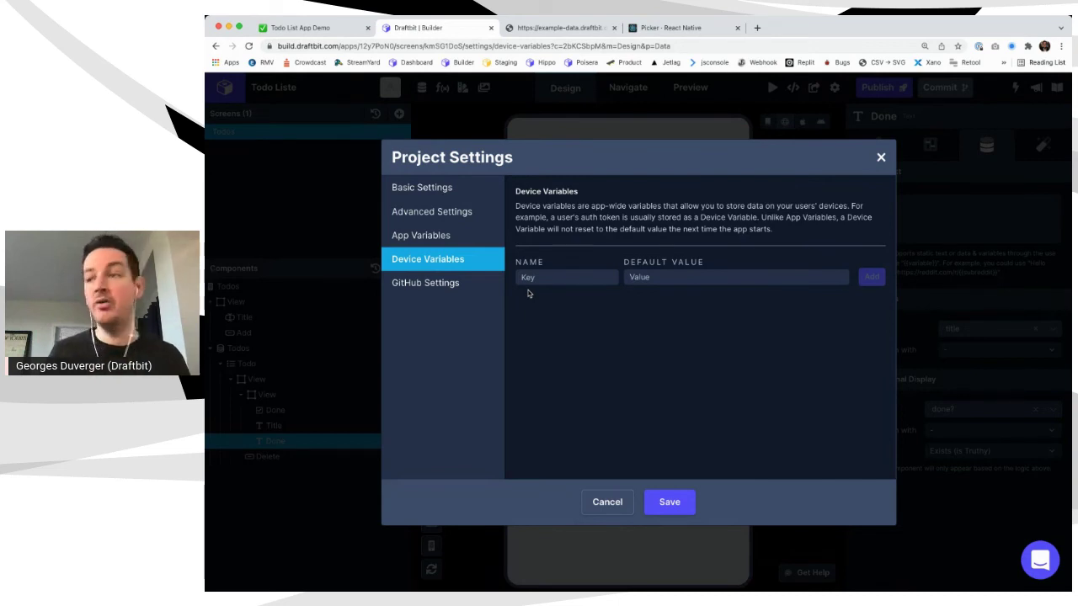
pyautogui.click(881, 159)
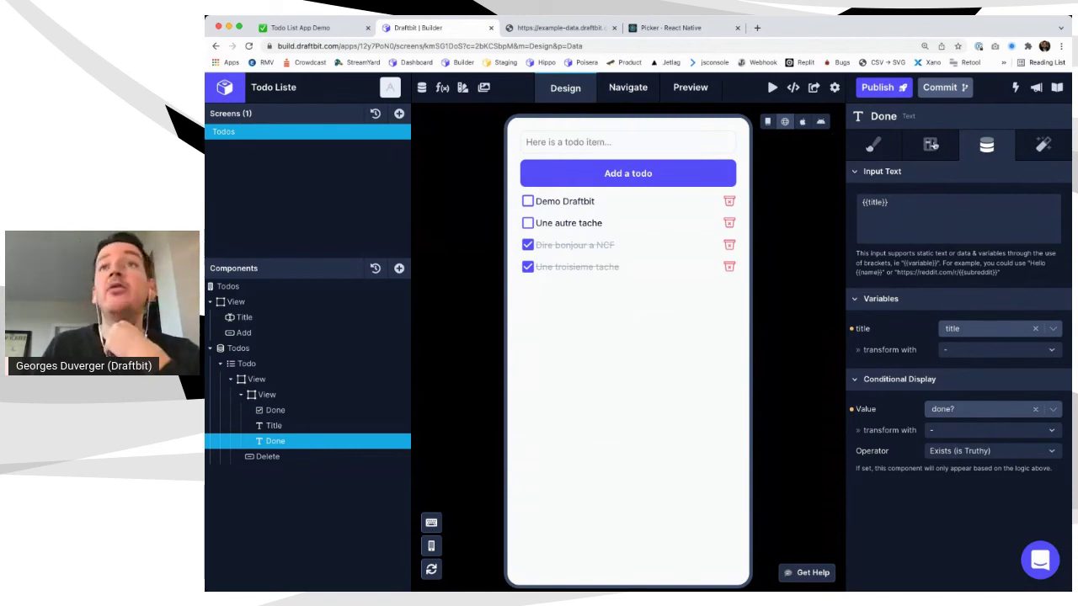
# Preview the app on all platforms, add the todo "Todo du web" in the Web preview and mark it done
pyautogui.click(690, 88)
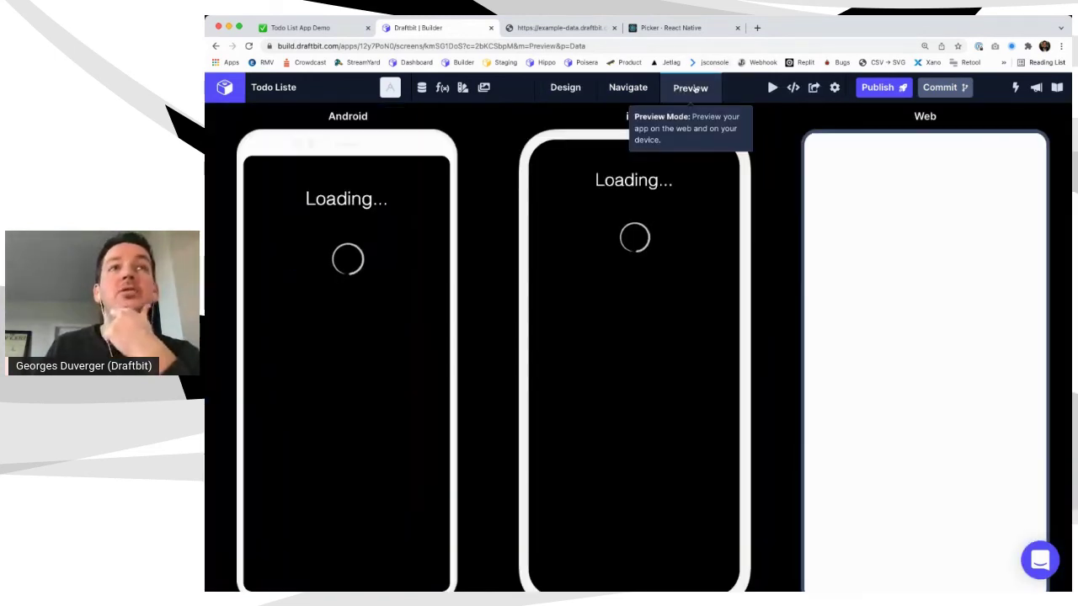
pyautogui.click(874, 158)
pyautogui.write('Todo')
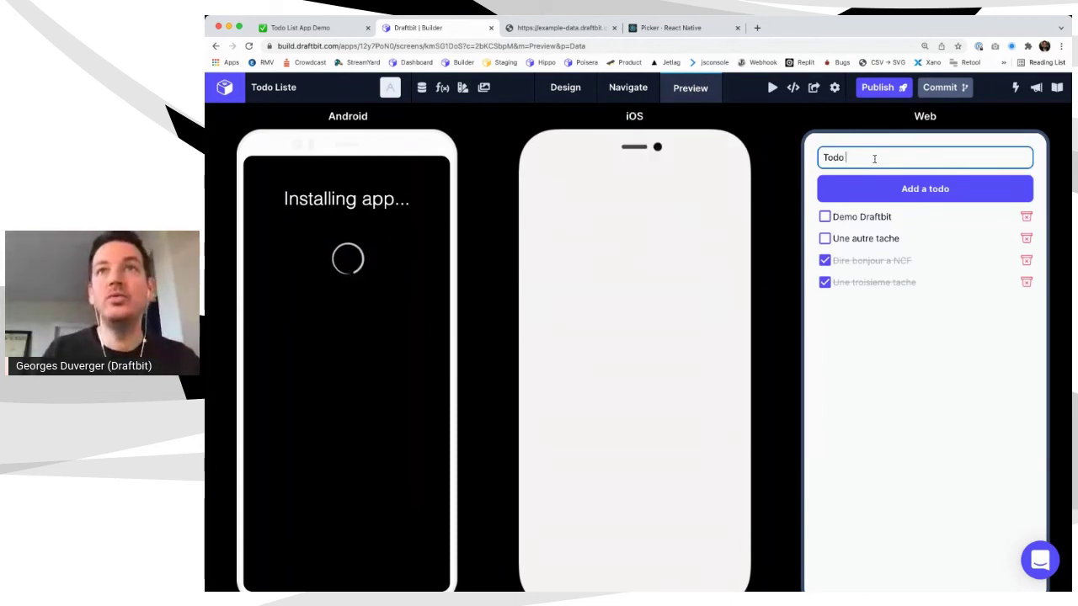
pyautogui.write(' du web')
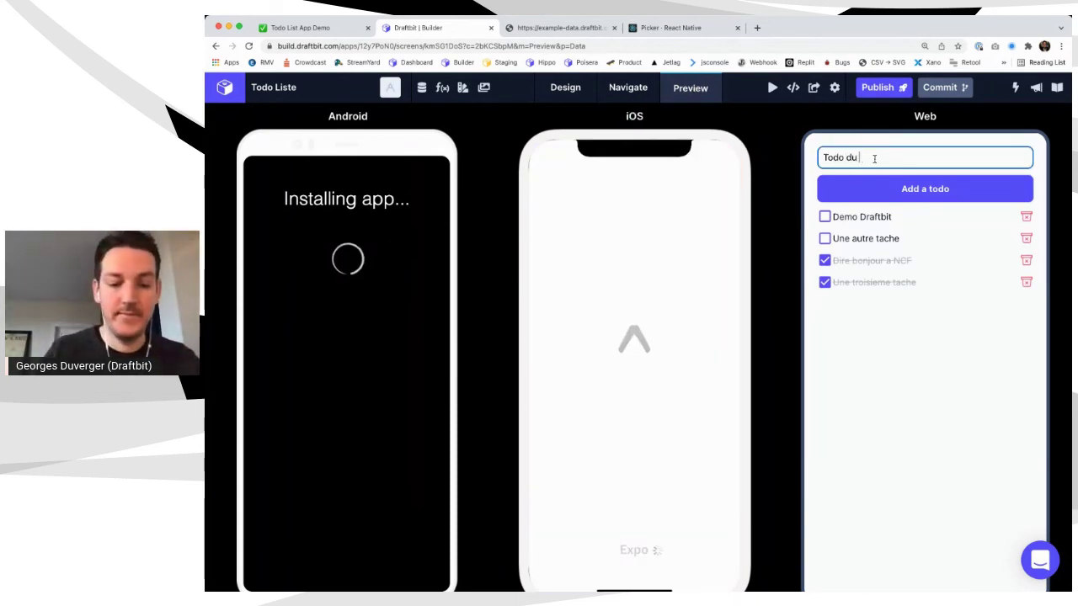
pyautogui.click(927, 188)
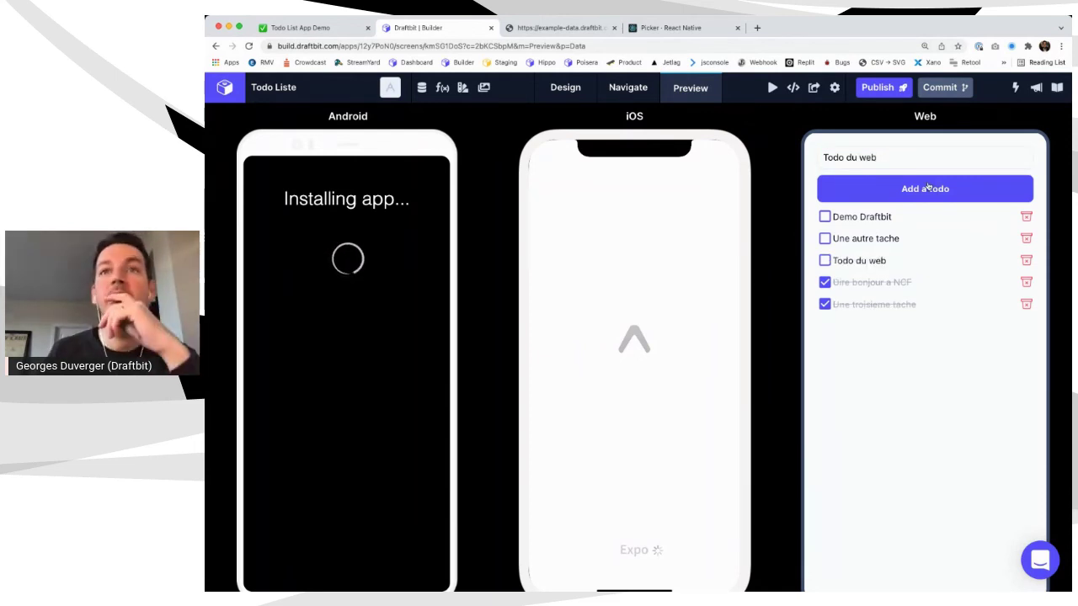
pyautogui.click(824, 261)
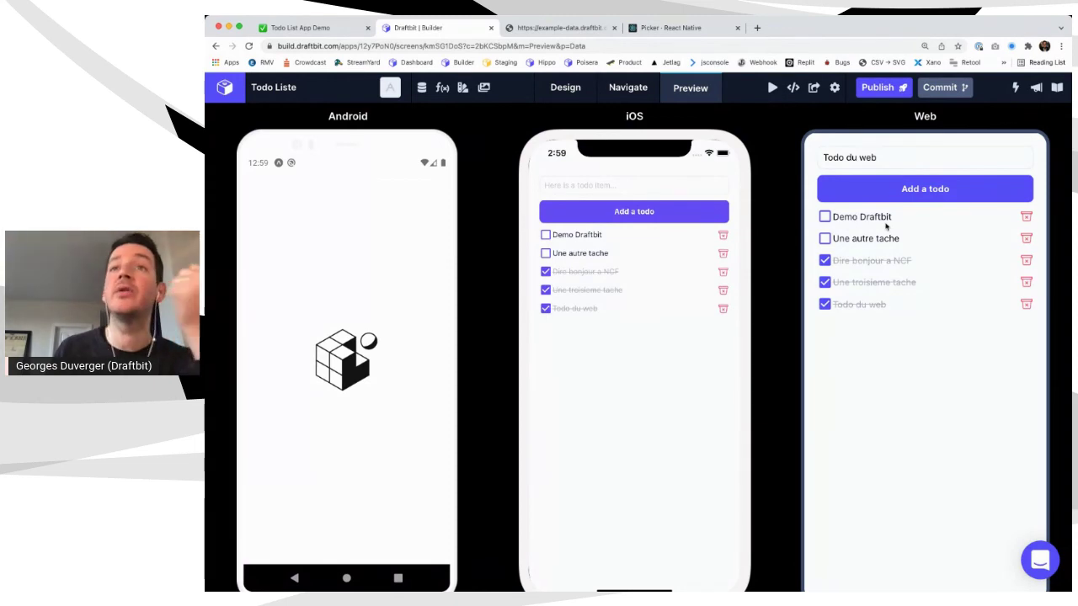
# Enter "Todo de iOS" as the new todo in the iOS preview
pyautogui.click(597, 191)
pyautogui.write('Todo')
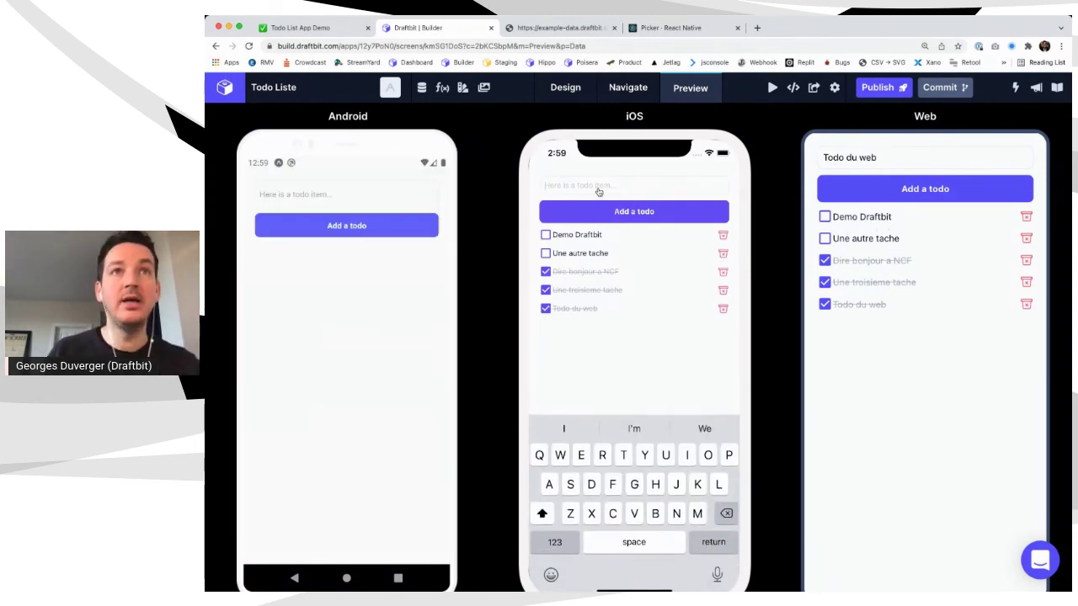
pyautogui.write(' de iOS')
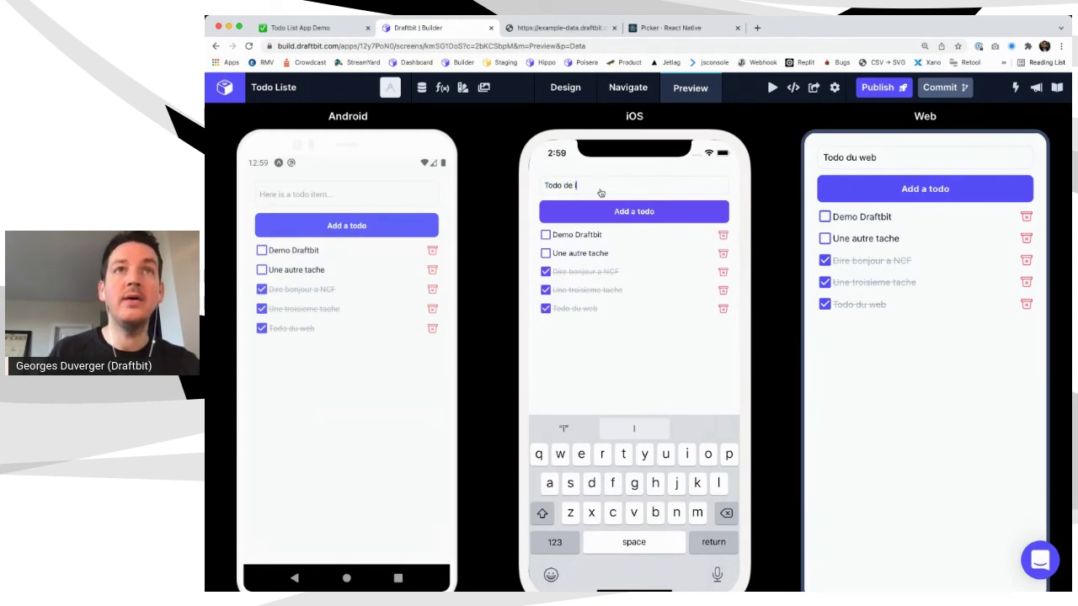
pyautogui.click(635, 213)
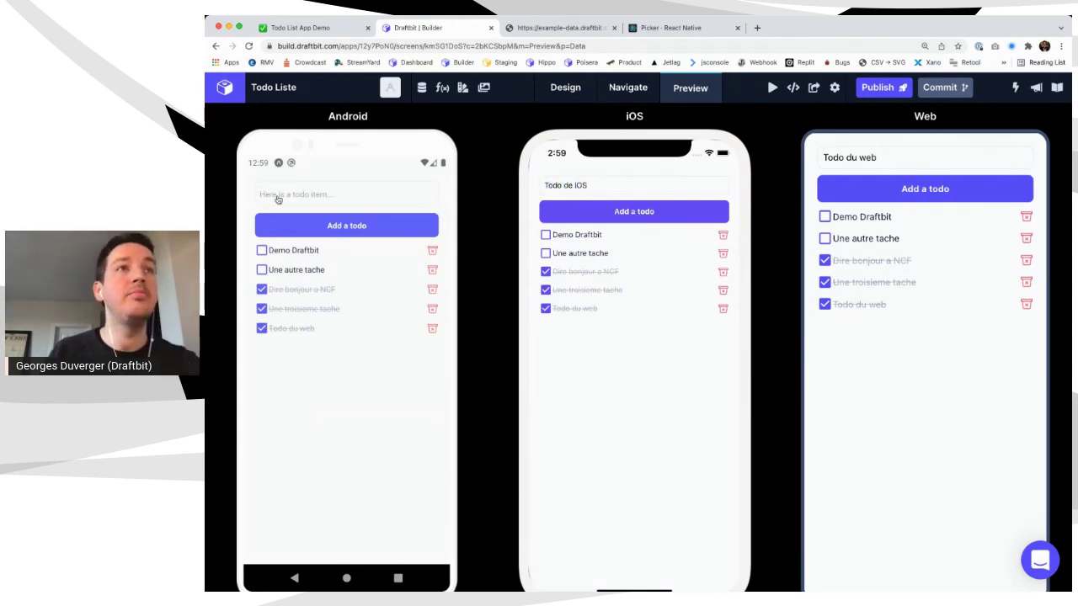
# Add the todo "Todo de Android" in the Android preview
pyautogui.write('Todo')
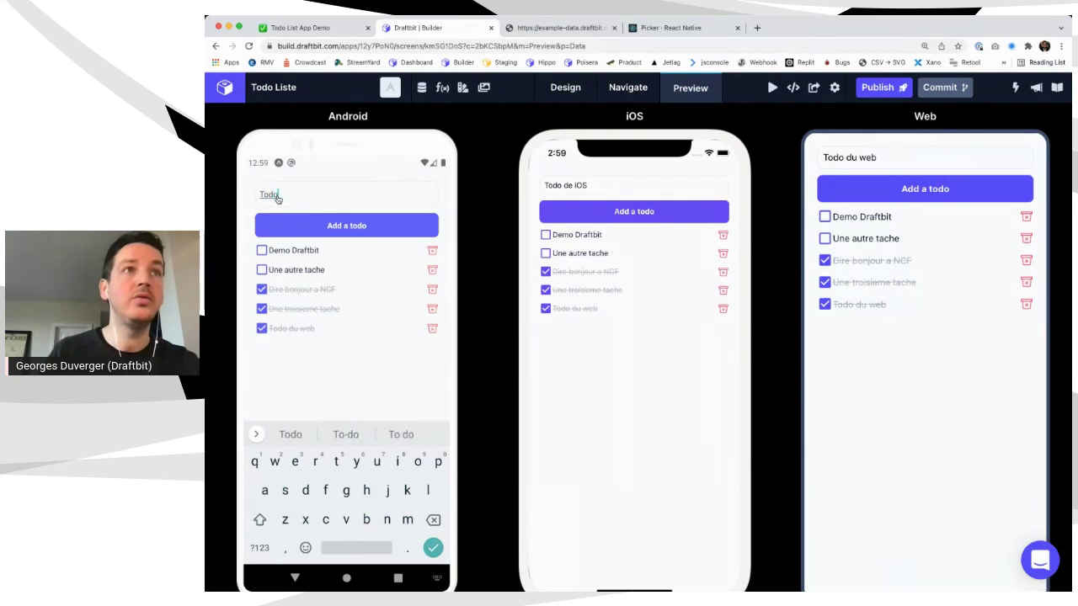
pyautogui.write(' de Android')
pyautogui.click(345, 230)
pyautogui.click(346, 227)
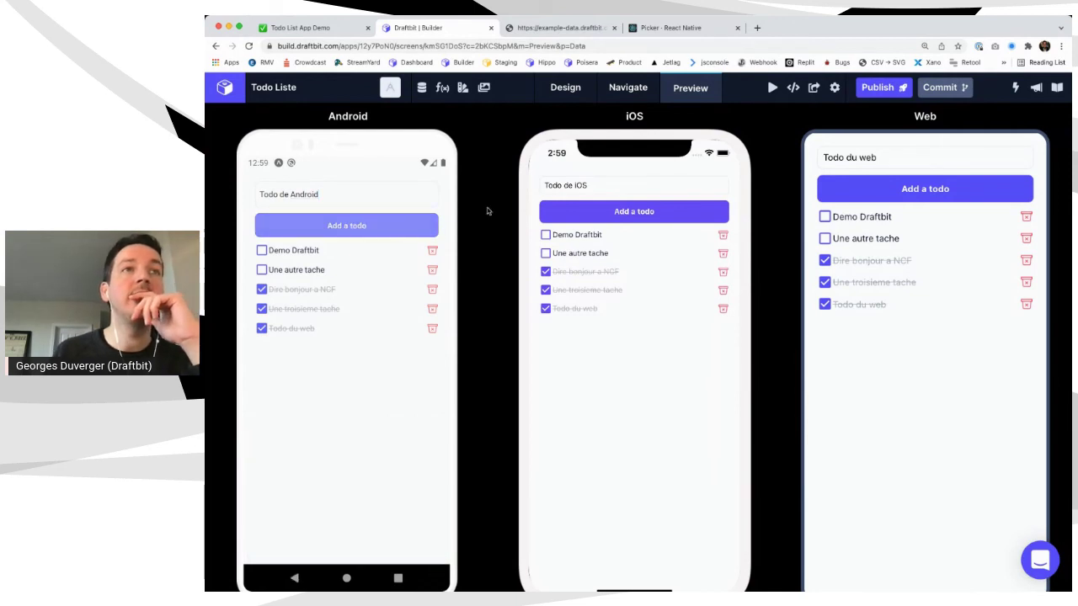
# Submit the iOS todo, and mark Todo de iOS done in the iOS preview and Une autre tache done in the Android preview
pyautogui.click(633, 212)
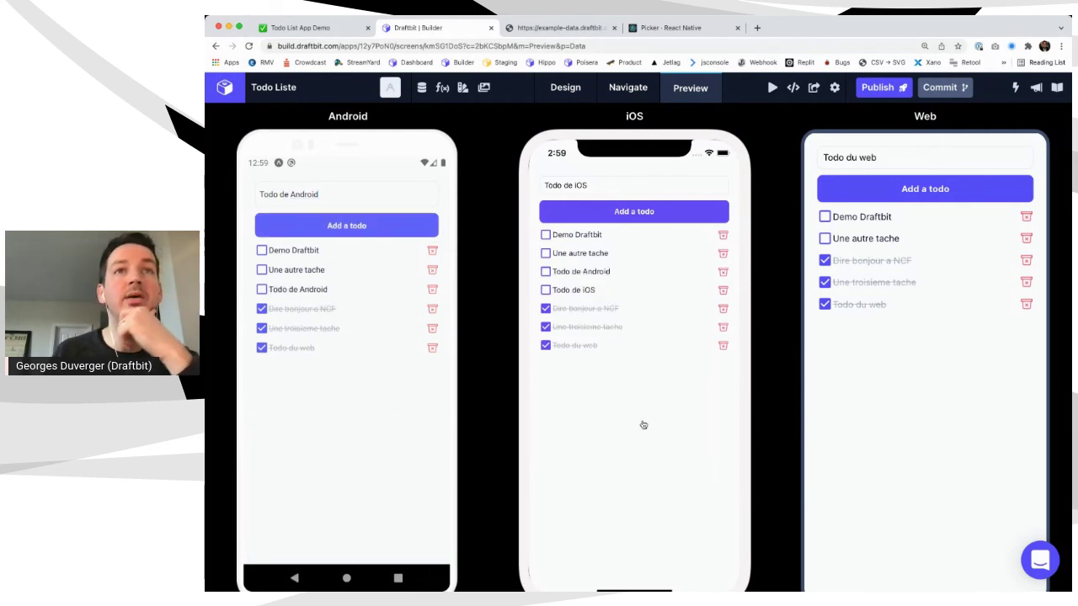
pyautogui.click(546, 289)
pyautogui.click(262, 269)
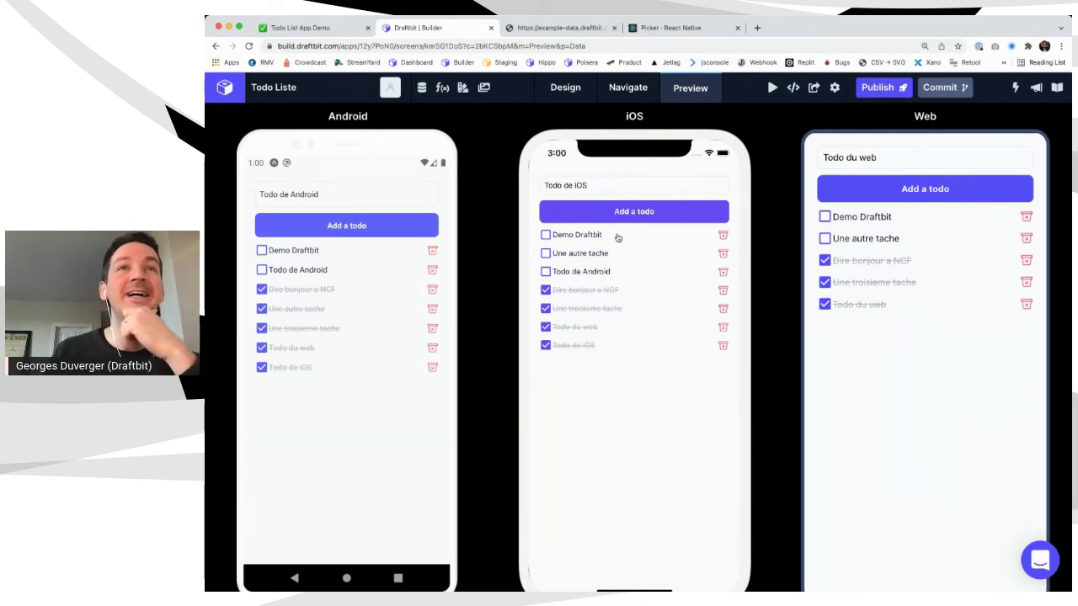
# Replace the todo text in the Web preview's input field with "demo"
pyautogui.click(592, 186)
pyautogui.click(901, 160)
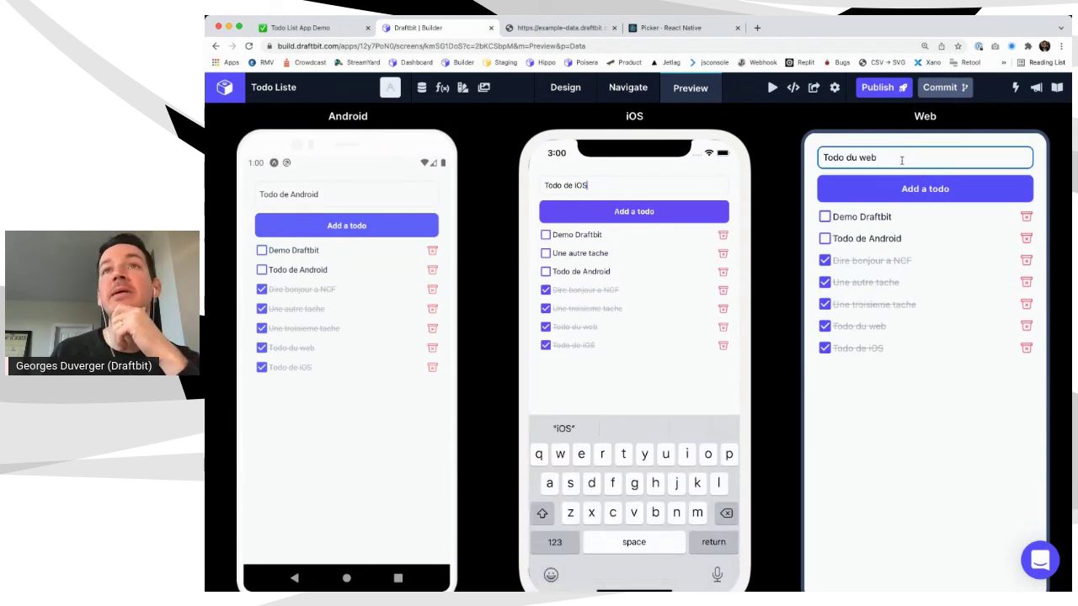
pyautogui.press('BackSpace')
pyautogui.press('BackSpace')
pyautogui.press('BackSpace')
pyautogui.press('BackSpace')
pyautogui.press('BackSpace')
pyautogui.press('BackSpace')
pyautogui.press('BackSpace')
pyautogui.press('BackSpace')
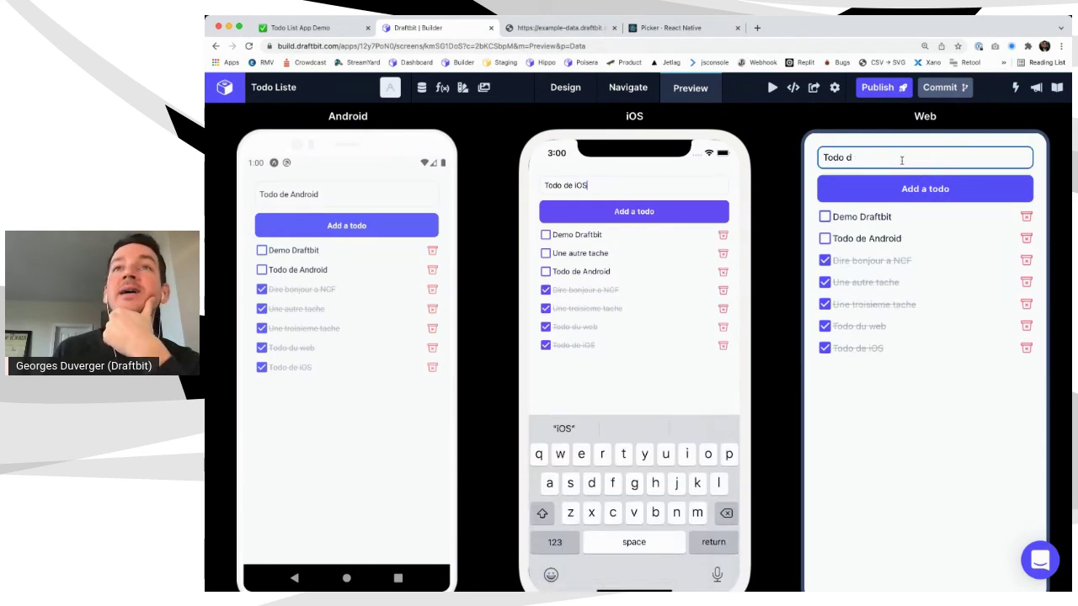
pyautogui.press('BackSpace')
pyautogui.press('BackSpace')
pyautogui.press('BackSpace')
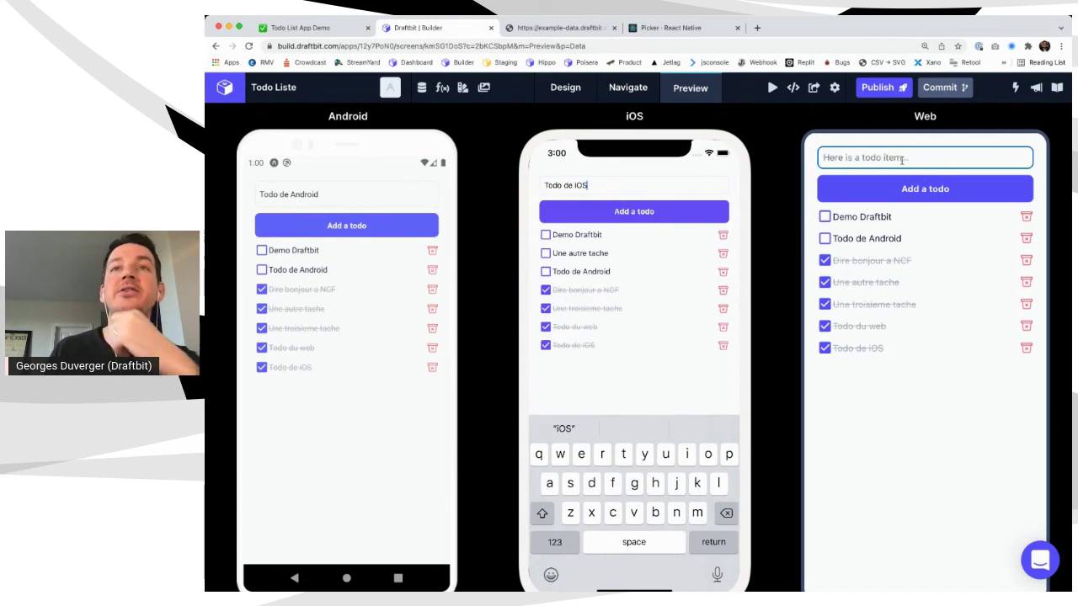
pyautogui.write('demo')
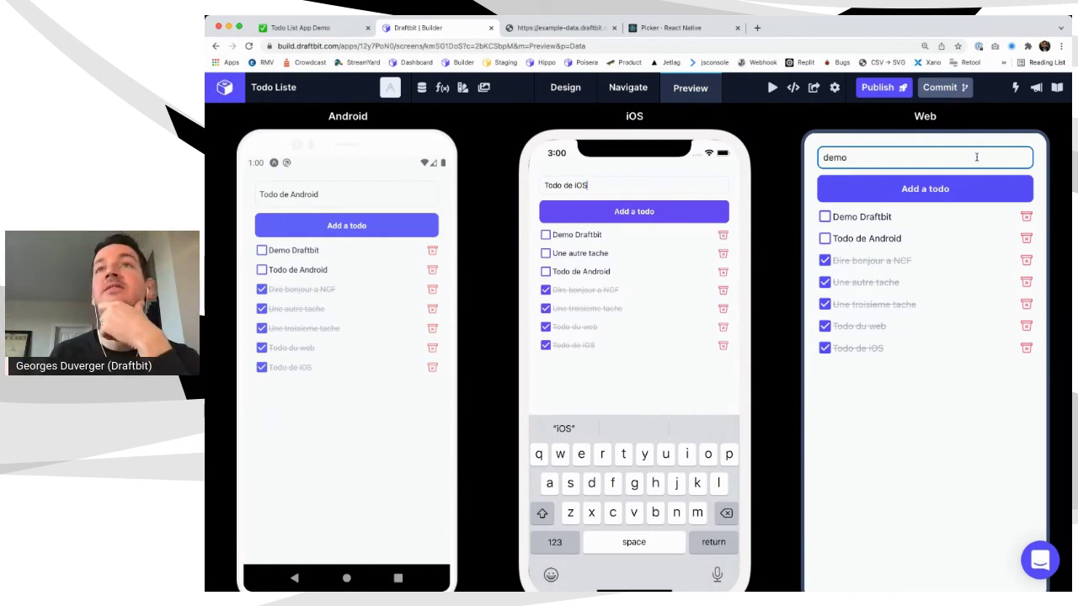
pyautogui.click(970, 128)
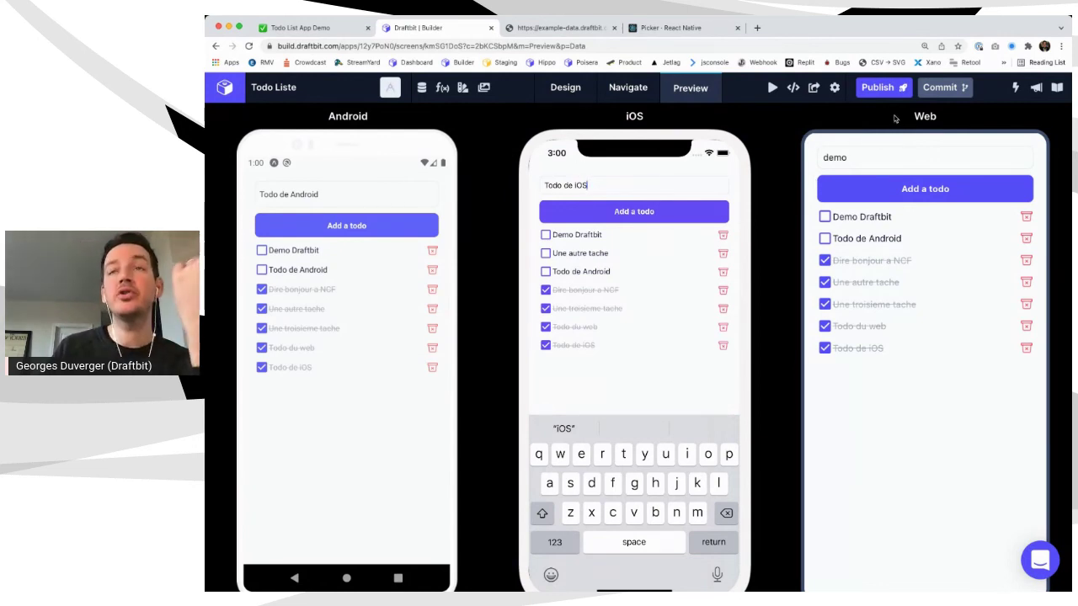
# Check the commit option, and publish a build of the app to its draftbit.app address
pyautogui.click(948, 91)
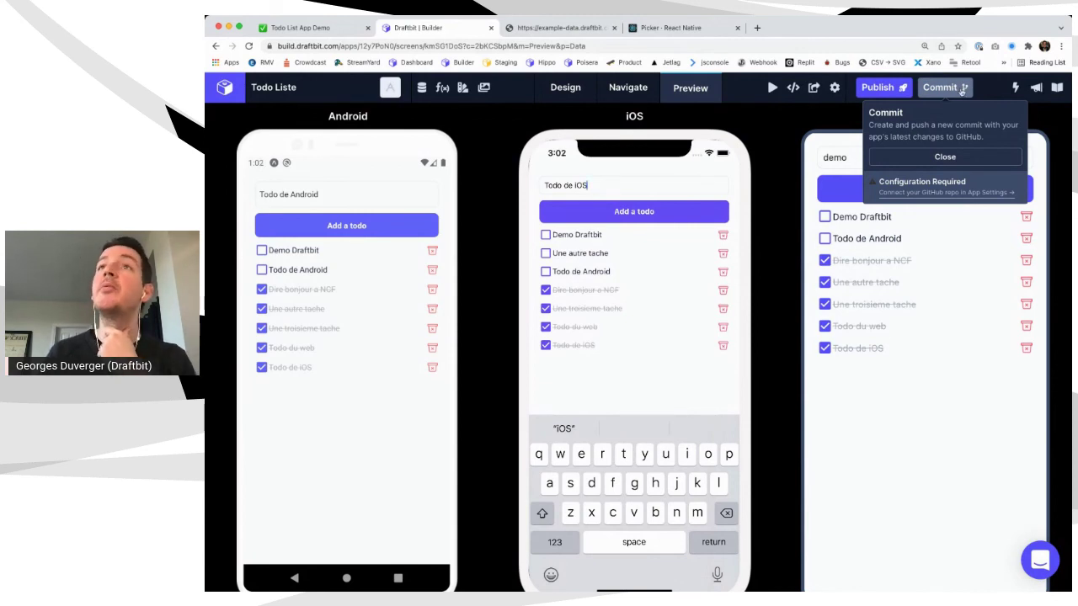
pyautogui.click(876, 89)
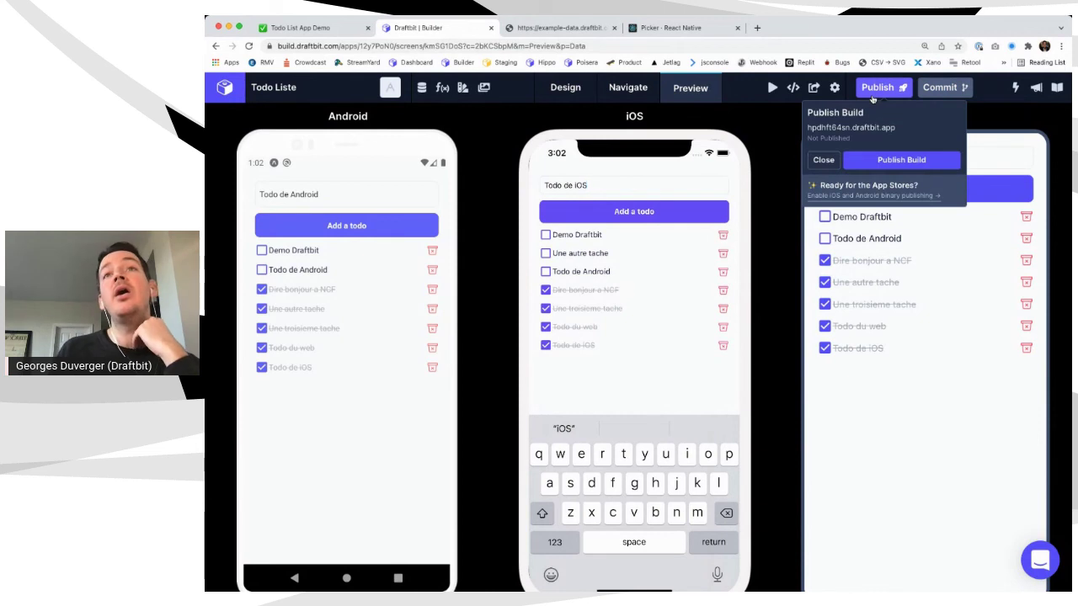
pyautogui.click(888, 160)
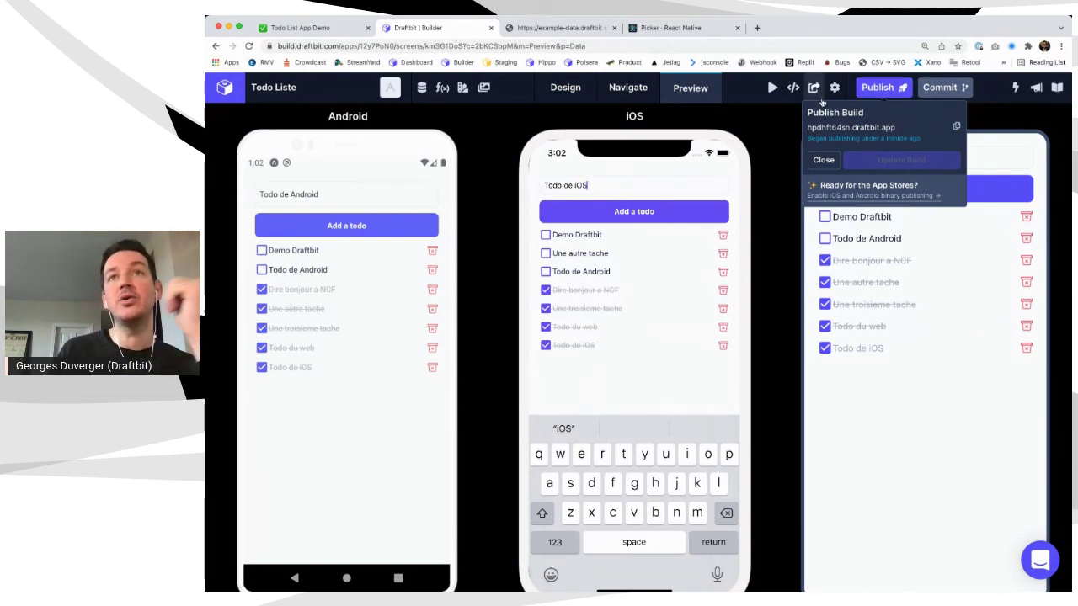
pyautogui.click(788, 126)
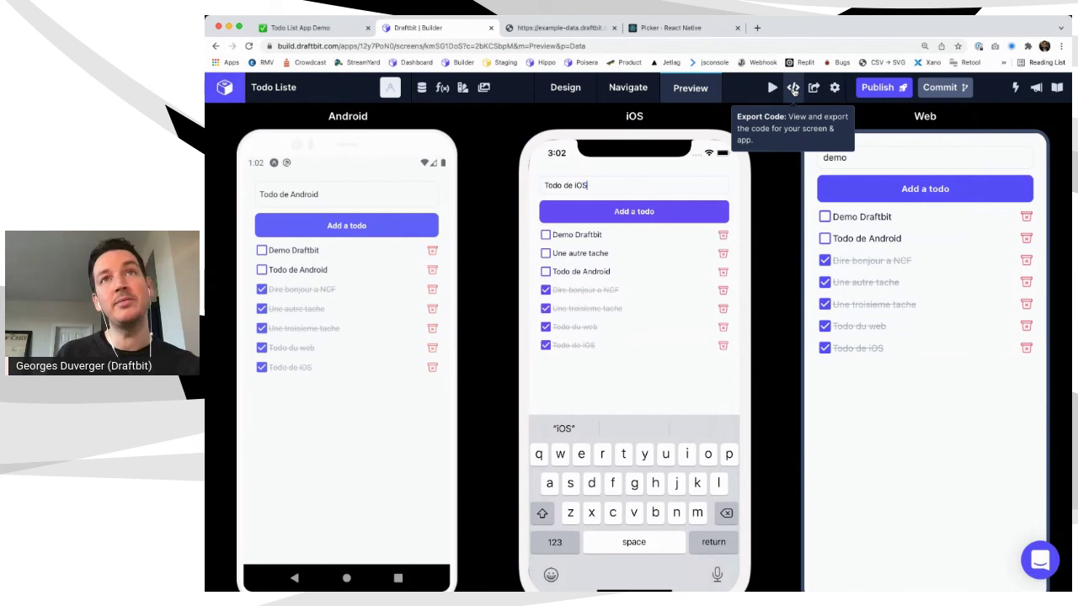
# View the generated code of the current screen and close it
pyautogui.click(793, 89)
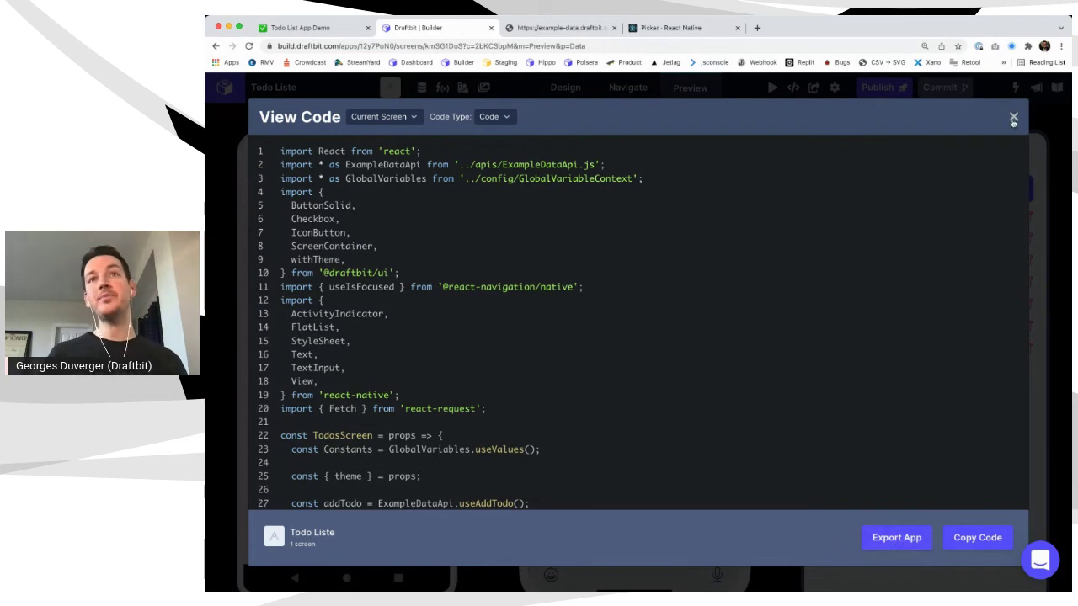
pyautogui.click(1014, 118)
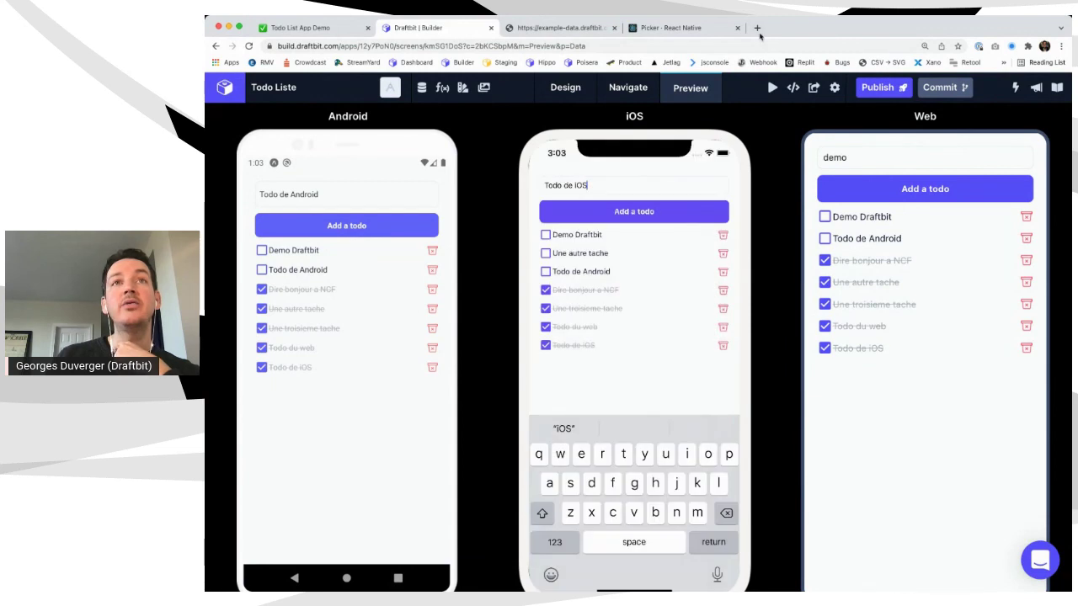
# Switch the builder to Navigate mode, and view the Next section of the Todo List App Demo notes in Notion
pyautogui.click(623, 95)
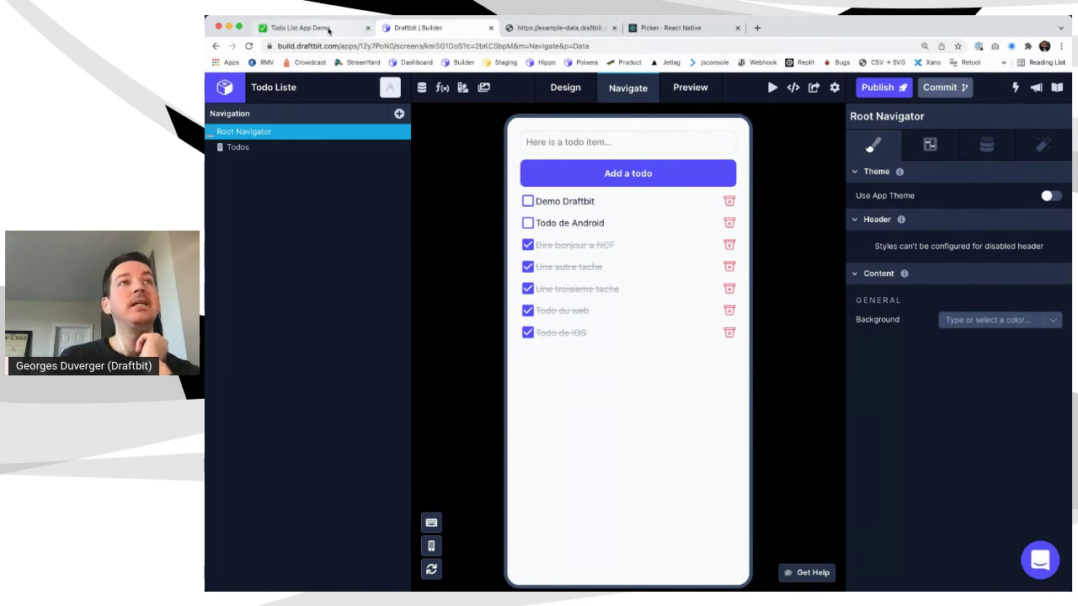
pyautogui.click(301, 28)
pyautogui.scroll(-4, 531, 272)
pyautogui.scroll(-2, 531, 271)
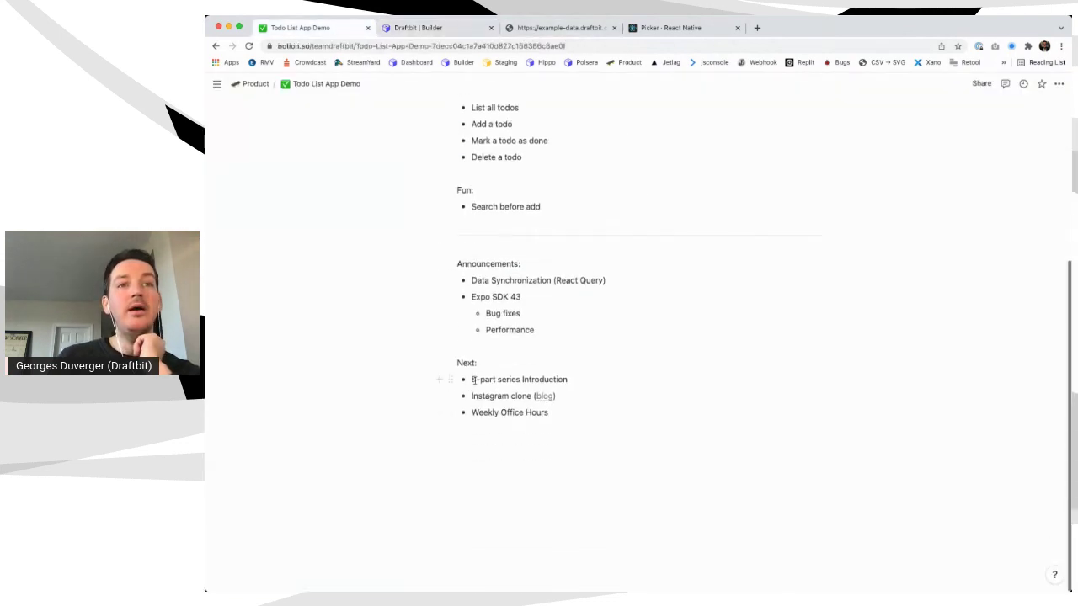
# Open YouTube in a new browser tab and search it for "draftbit"
pyautogui.click(757, 28)
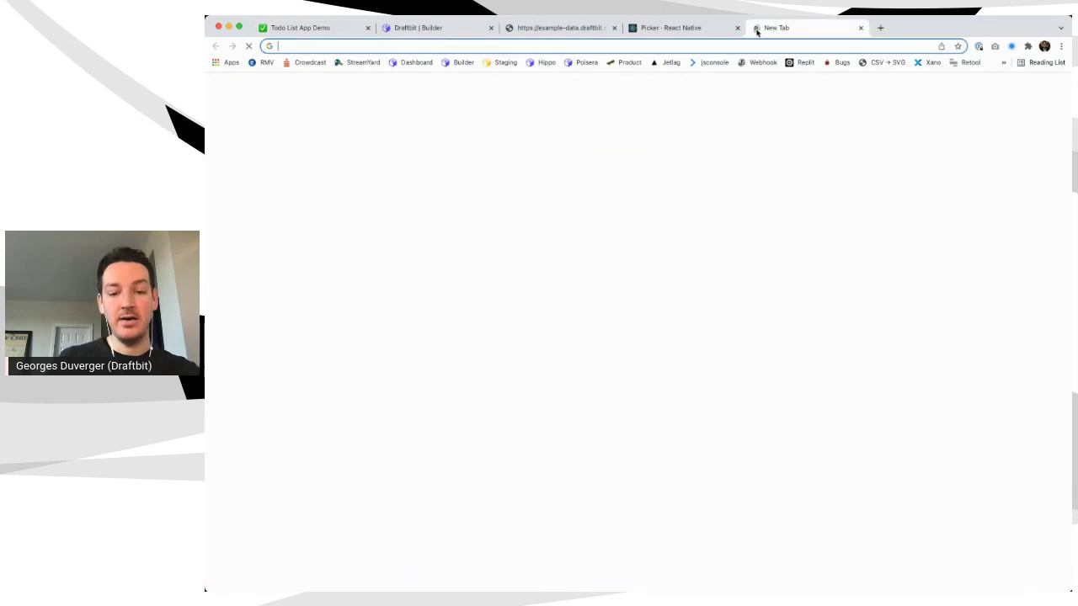
pyautogui.write('yout')
pyautogui.press('Return')
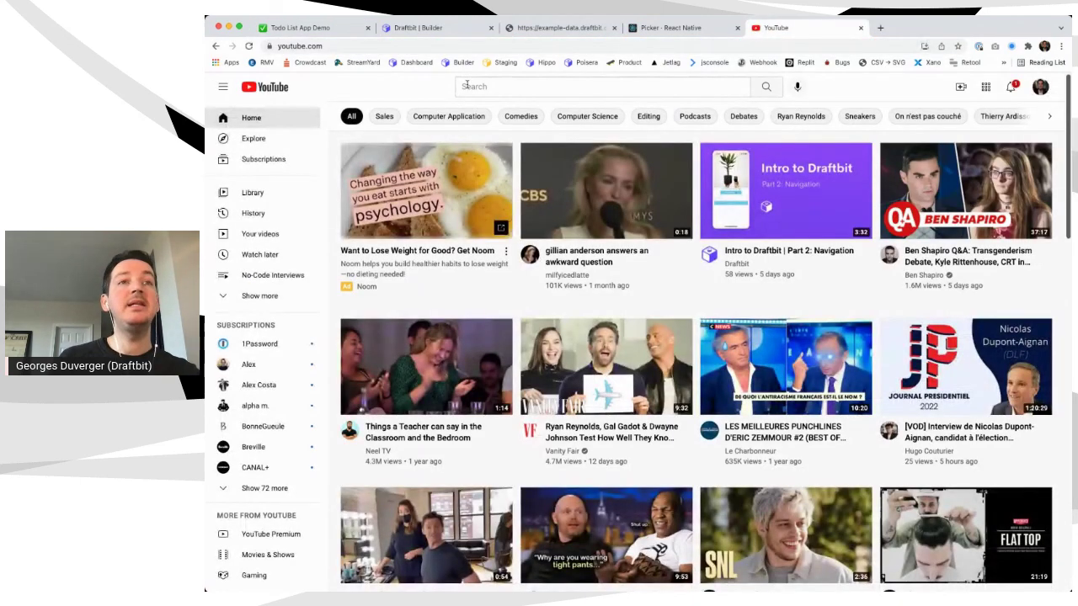
pyautogui.click(1040, 87)
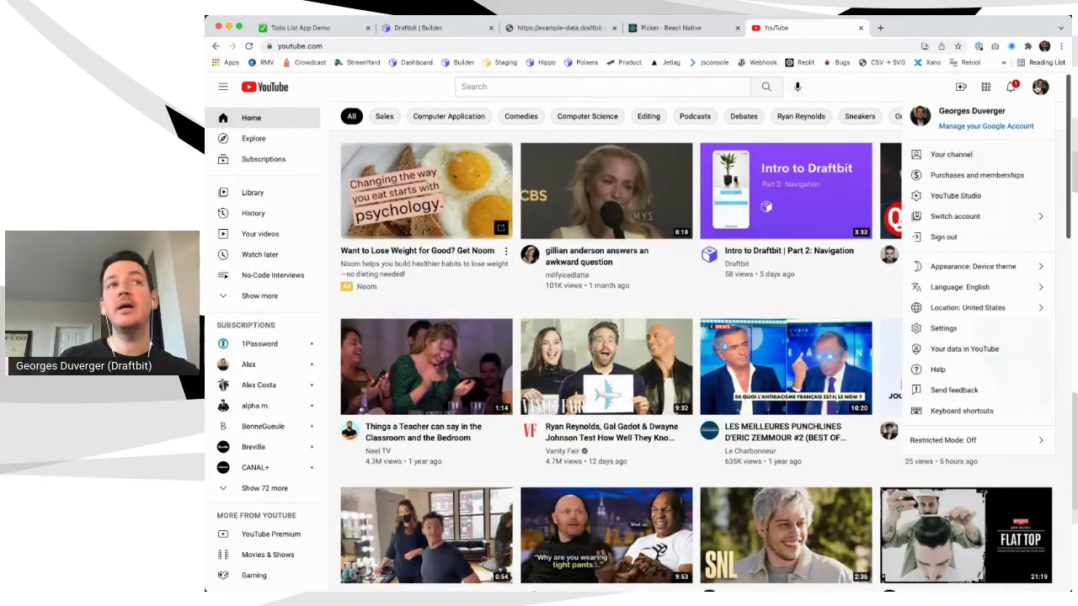
pyautogui.click(341, 47)
pyautogui.click(501, 87)
pyautogui.write('draftbit')
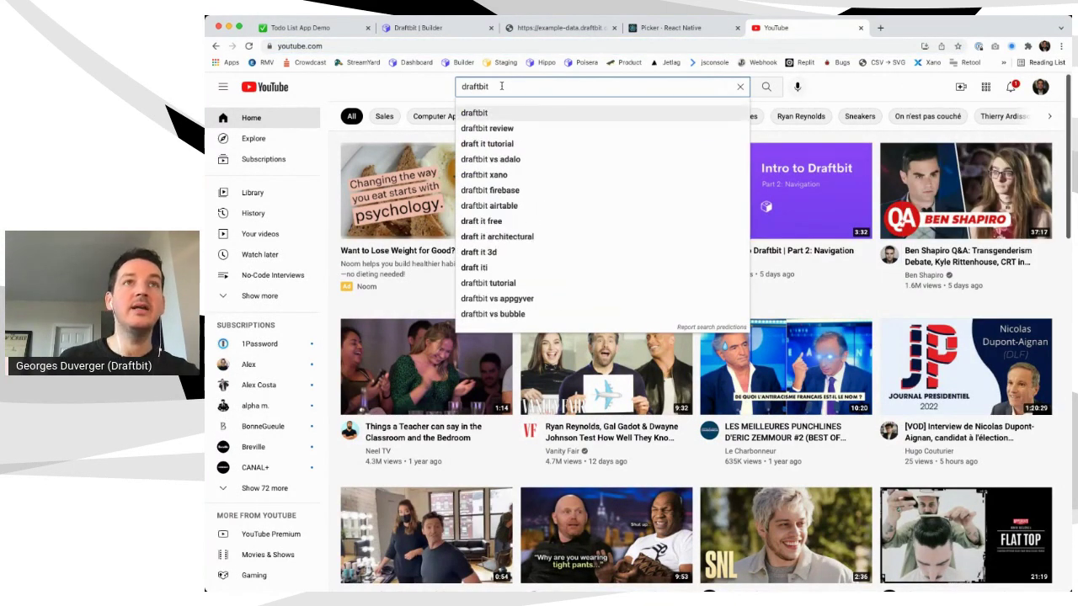
pyautogui.press('Return')
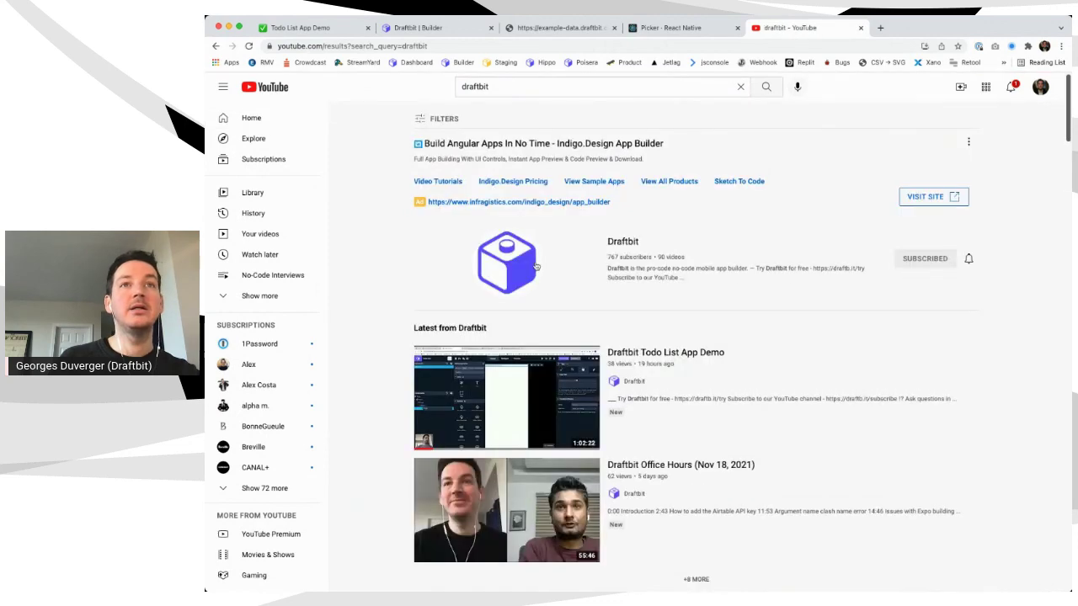
# Open the "Introduction to Draftbit (5-part series)" playlist page from the Draftbit channel's playlists and close the mini player
pyautogui.click(625, 241)
pyautogui.click(513, 287)
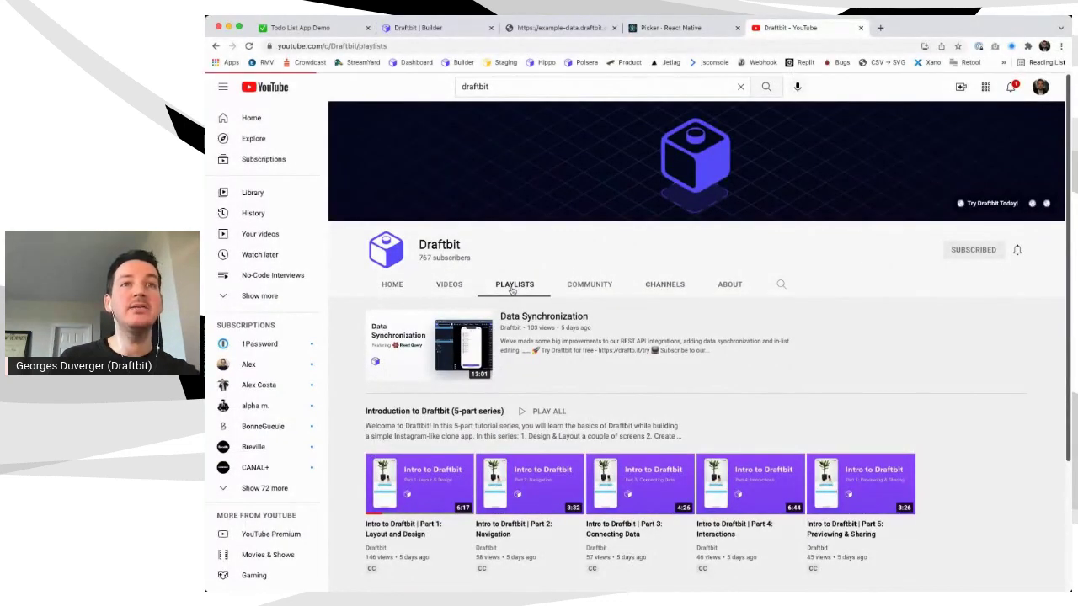
pyautogui.click(387, 408)
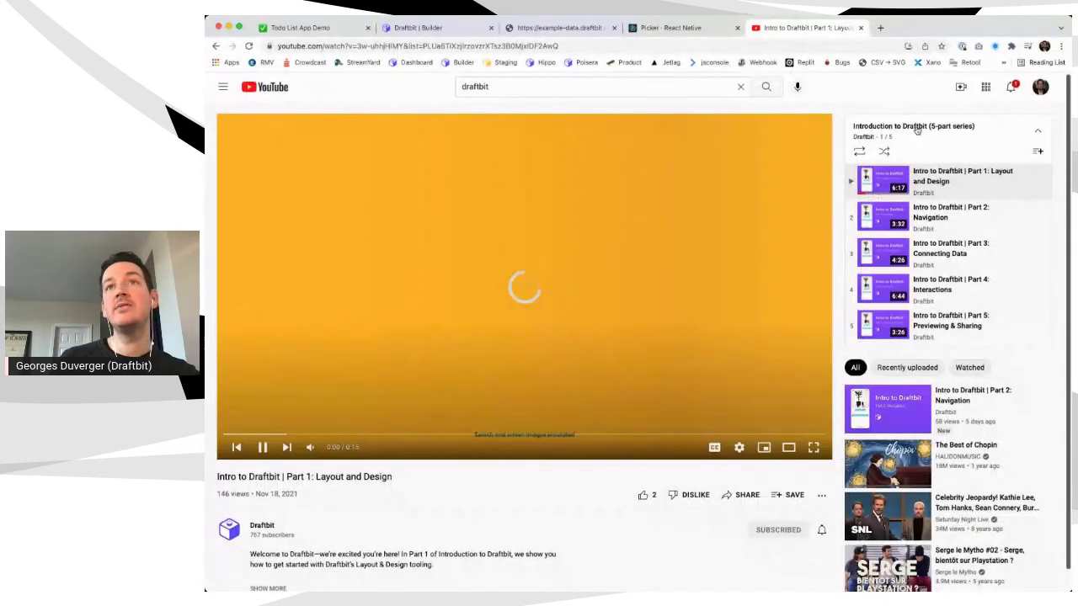
pyautogui.click(915, 126)
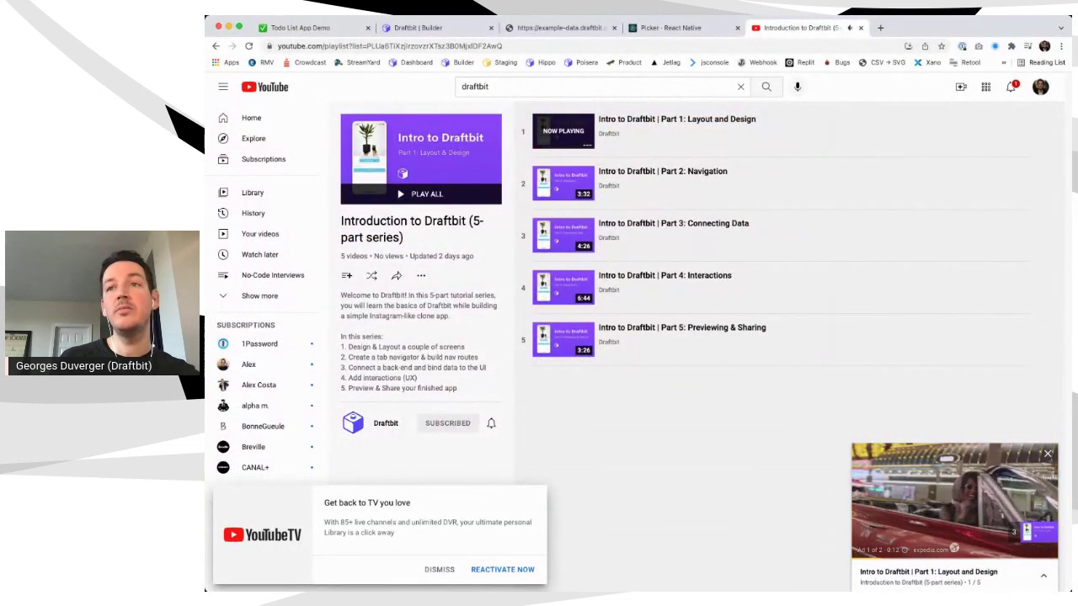
pyautogui.click(1047, 454)
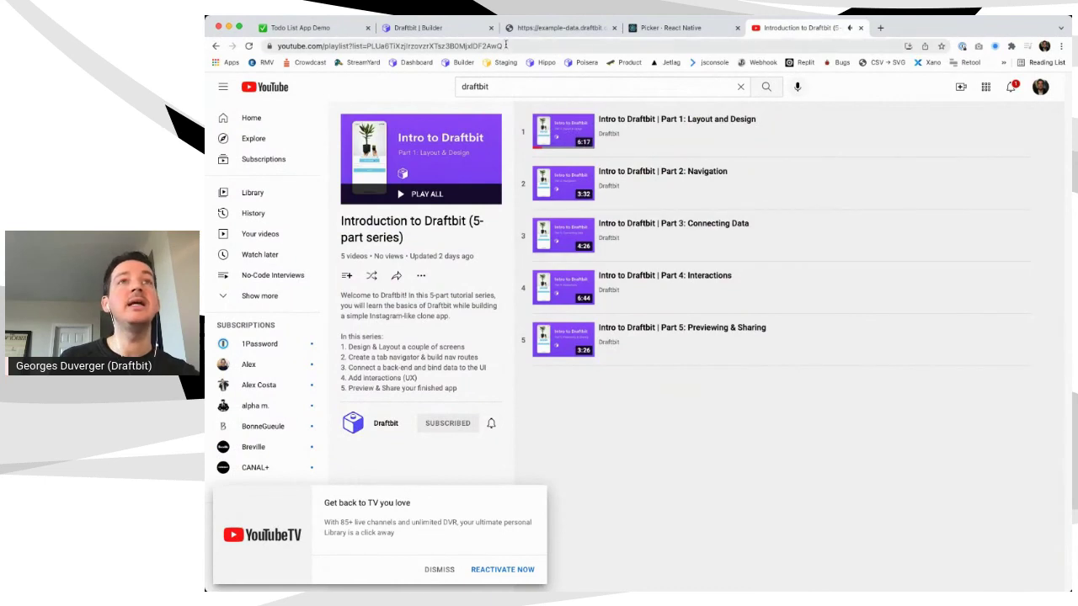
pyautogui.click(505, 45)
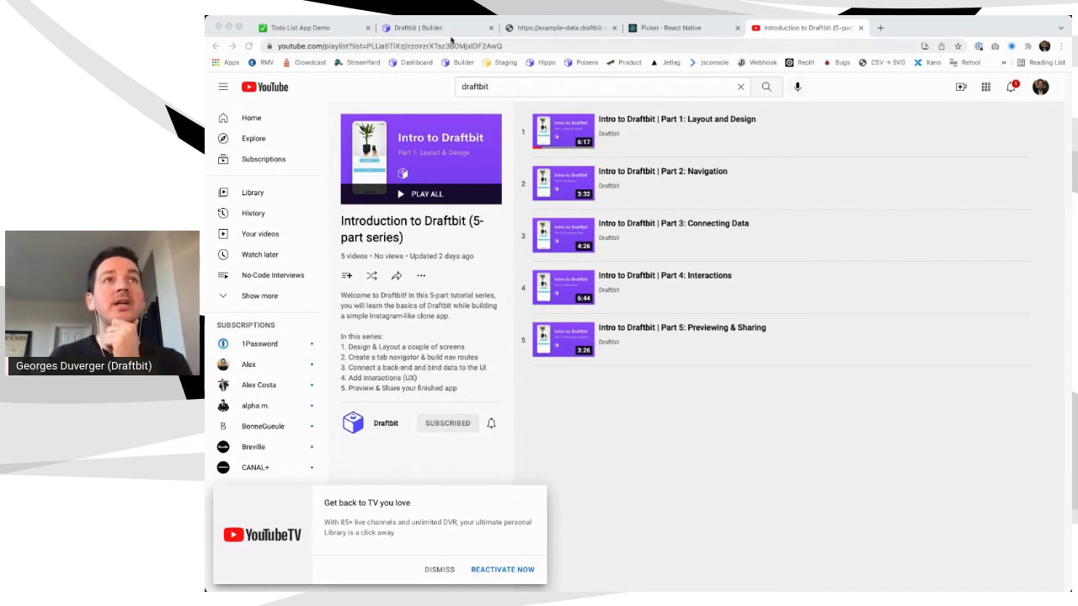
# Highlight the Instagram clone item in the Notion notes, and load draftbit.com/blog in place of the YouTube playlist
pyautogui.click(311, 30)
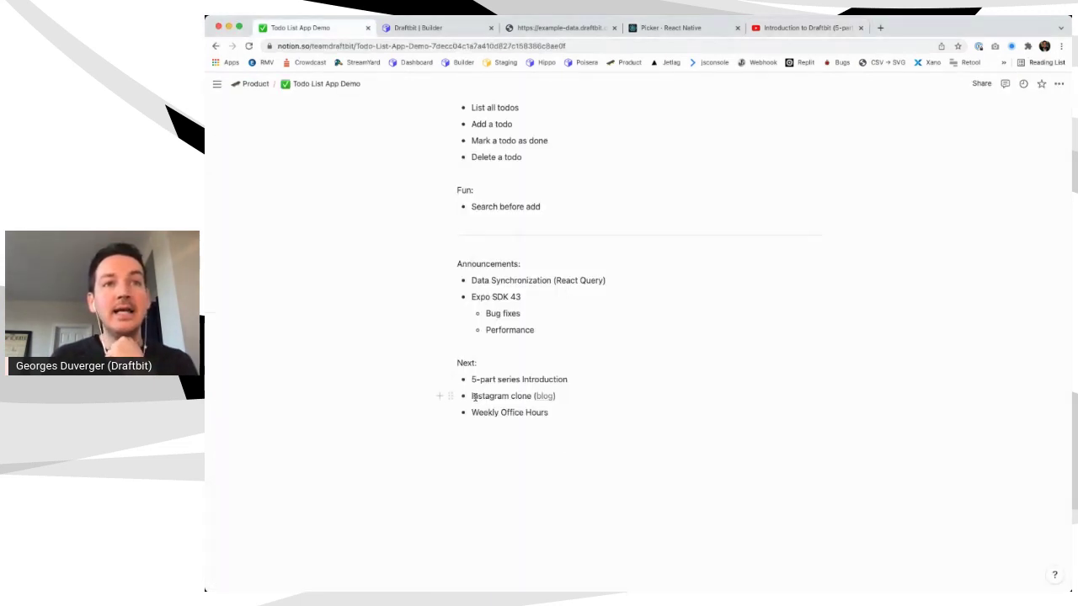
pyautogui.moveTo(472, 399); pyautogui.dragTo(548, 402)
pyautogui.click(762, 28)
pyautogui.click(743, 47)
pyautogui.press('super+a')
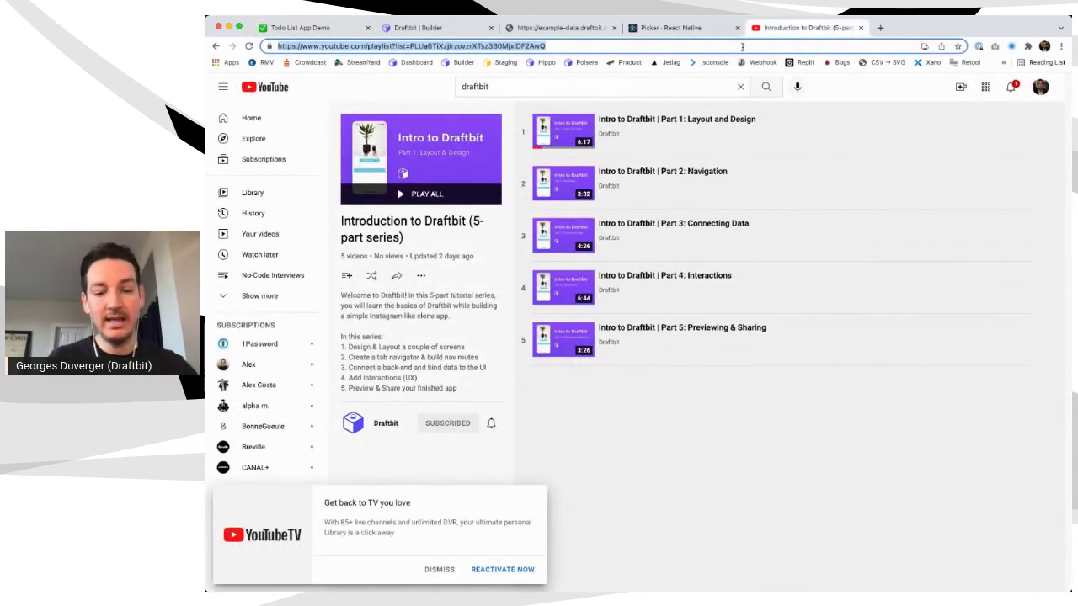
pyautogui.write('draftbit.com')
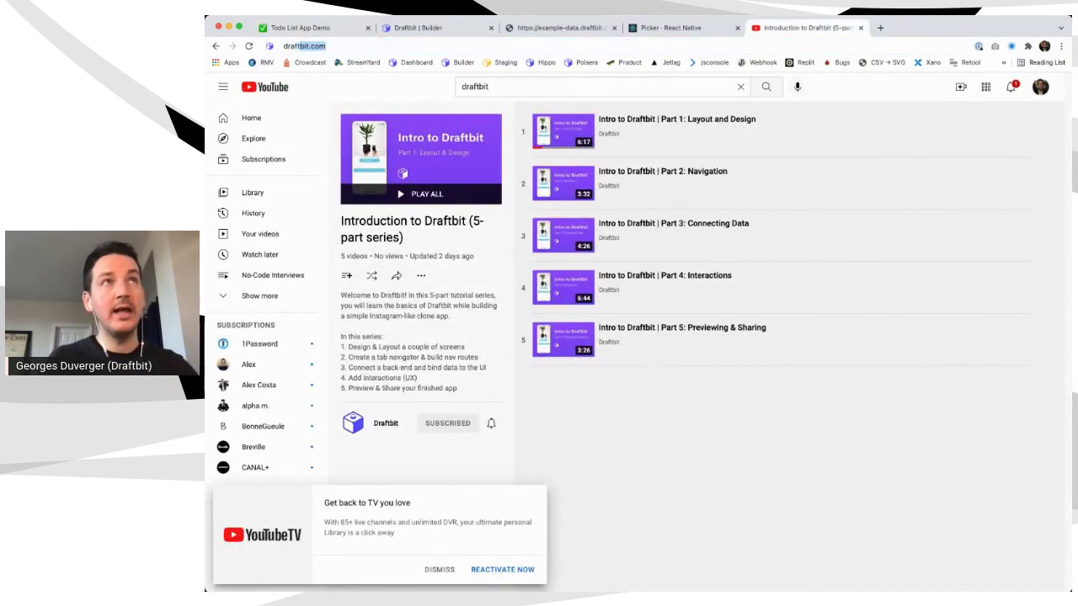
pyautogui.write('/blog')
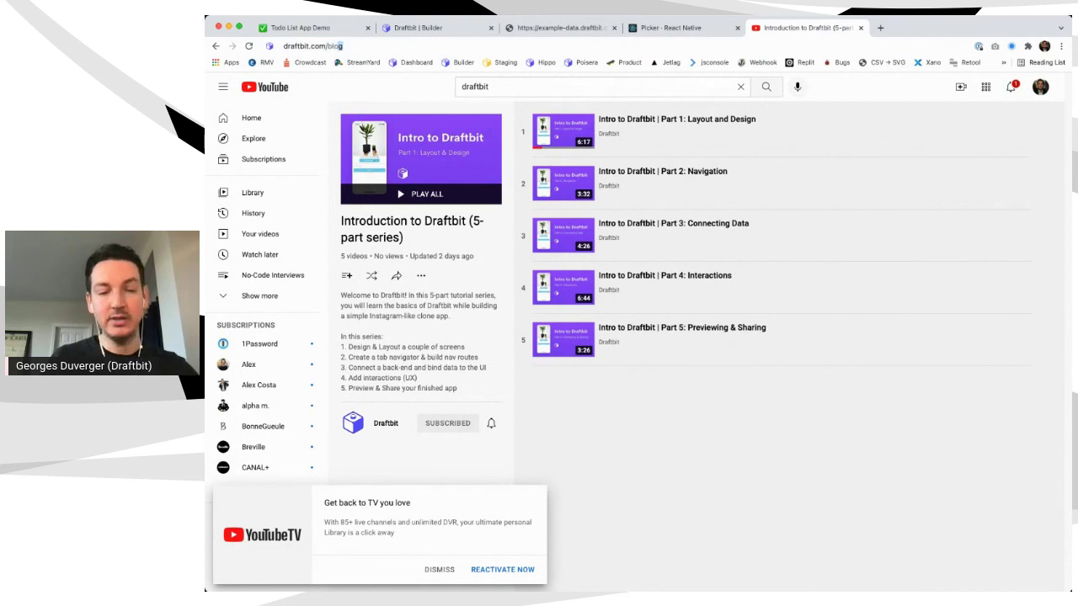
pyautogui.press('Return')
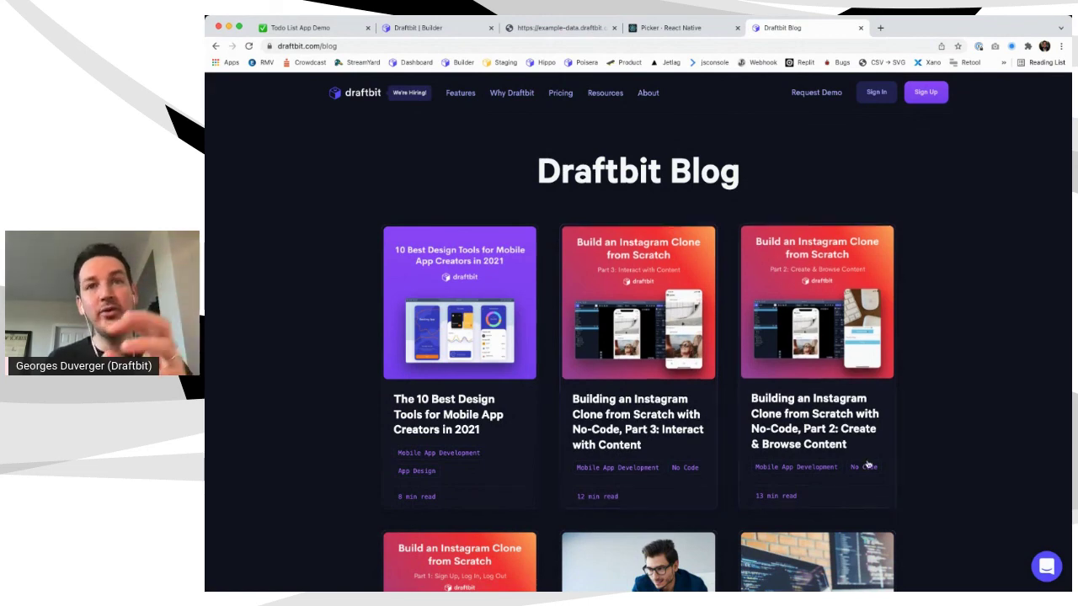
# Open the blog post on building an Instagram clone, Part 1: Sign Up, Sign In, and Log Out, and skim through it
pyautogui.scroll(-3, 842, 320)
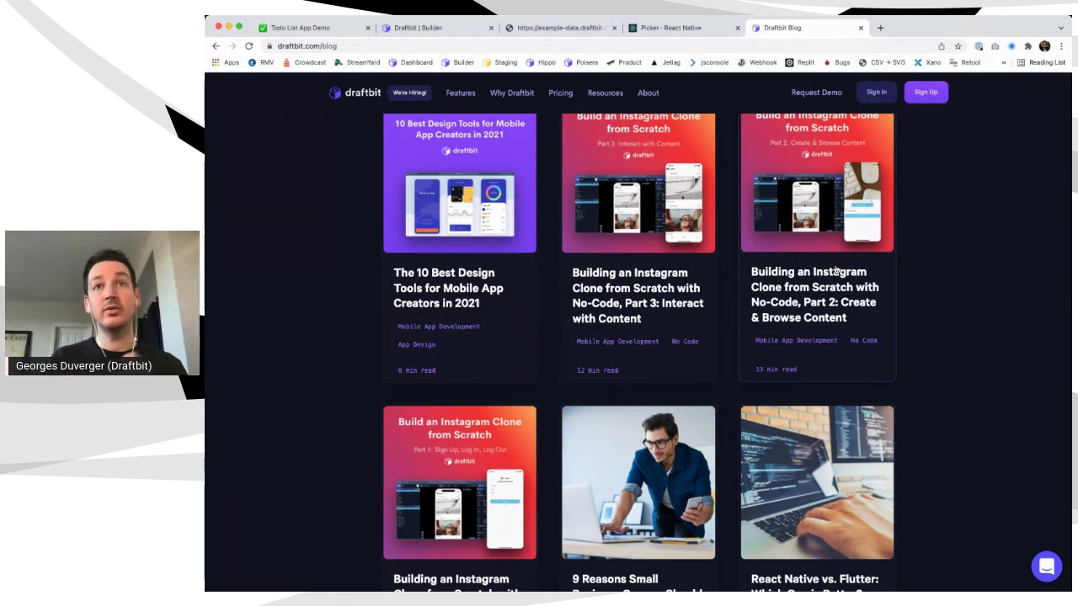
pyautogui.scroll(-3, 466, 493)
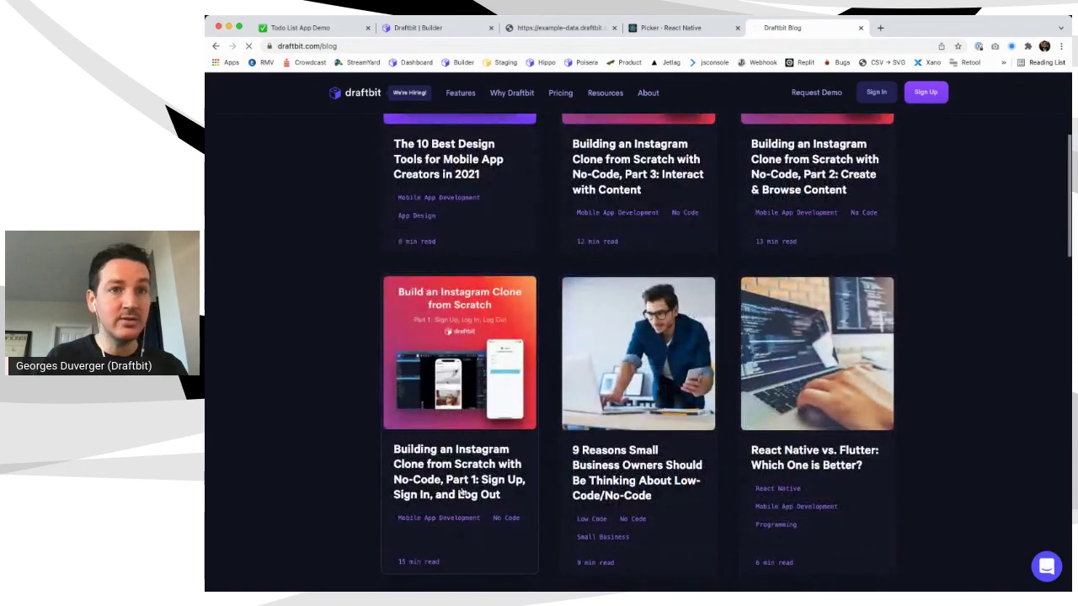
pyautogui.click(466, 493)
pyautogui.scroll(-15, 782, 390)
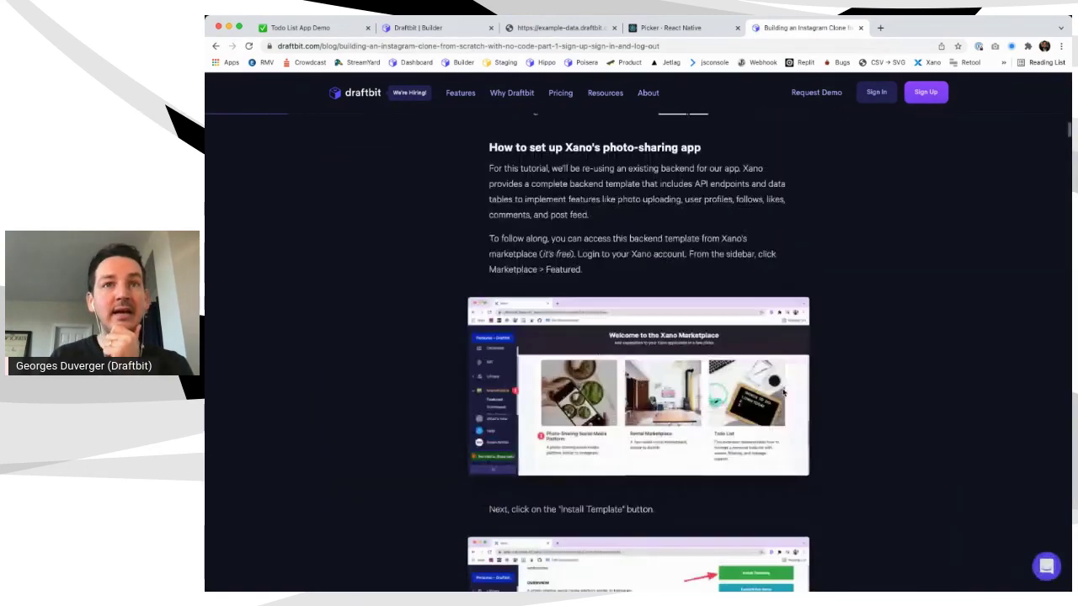
pyautogui.scroll(-20, 782, 391)
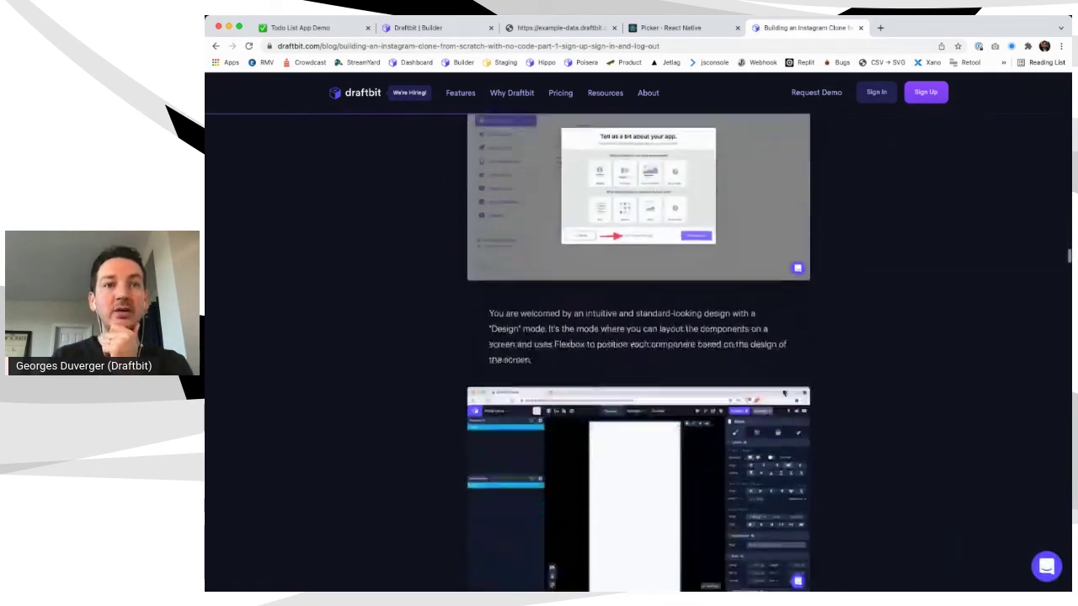
pyautogui.scroll(-20, 782, 392)
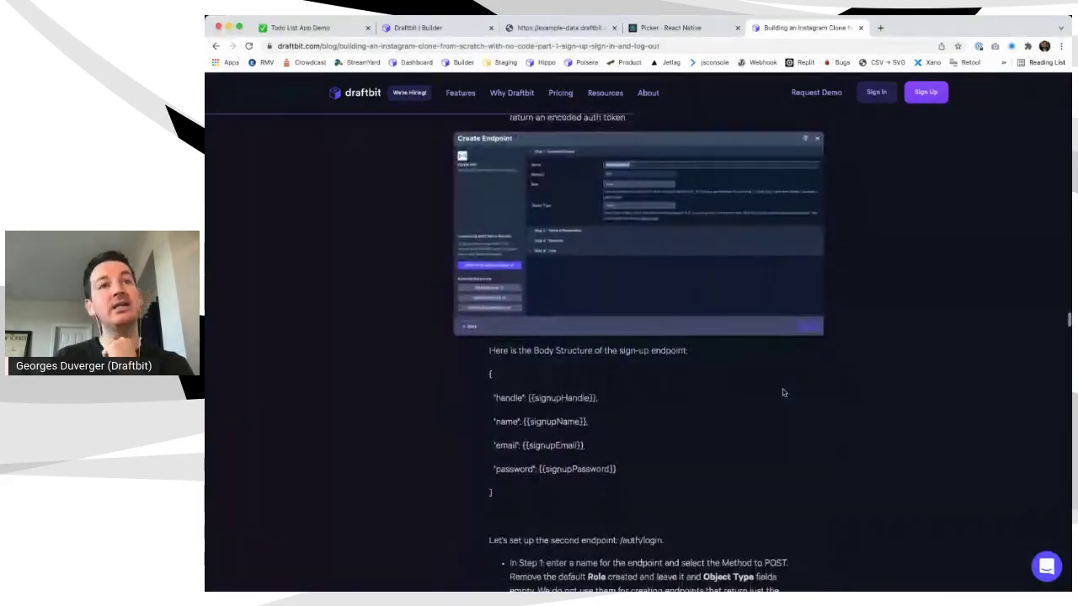
pyautogui.scroll(-20, 782, 392)
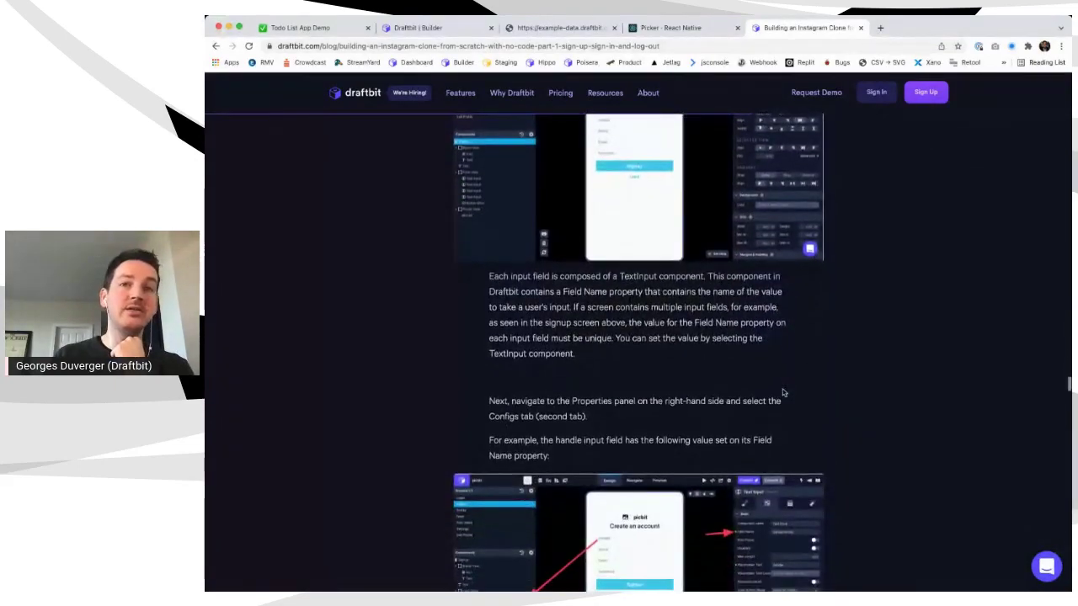
pyautogui.scroll(-20, 782, 392)
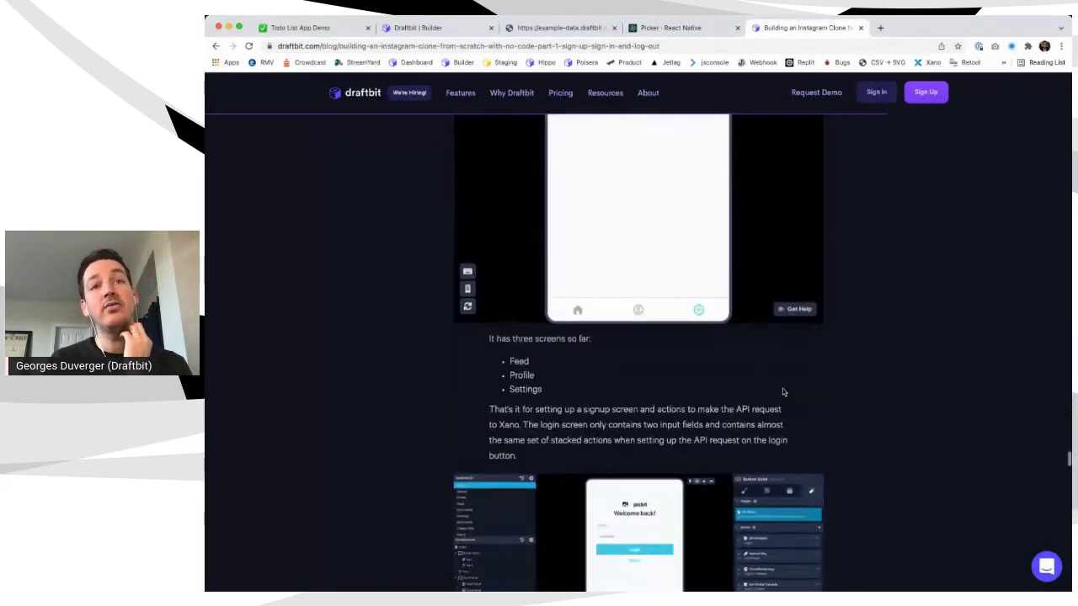
pyautogui.scroll(-8, 782, 392)
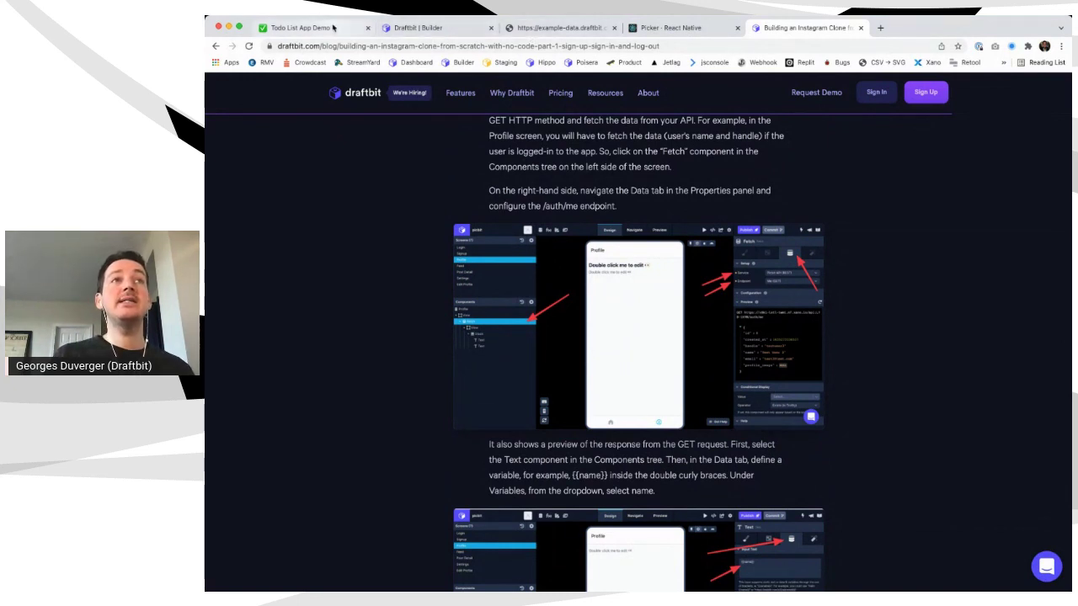
# Highlight the Weekly Office Hours item in the Notion notes and return to the Todo Liste app in the Draftbit builder
pyautogui.click(421, 32)
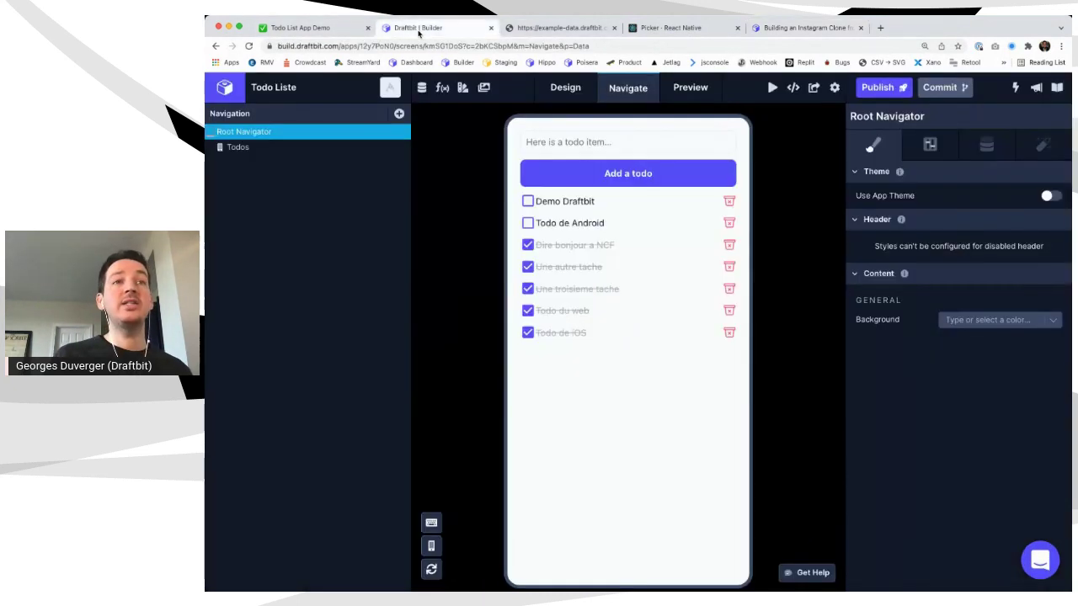
pyautogui.click(324, 28)
pyautogui.moveTo(471, 412); pyautogui.dragTo(563, 412)
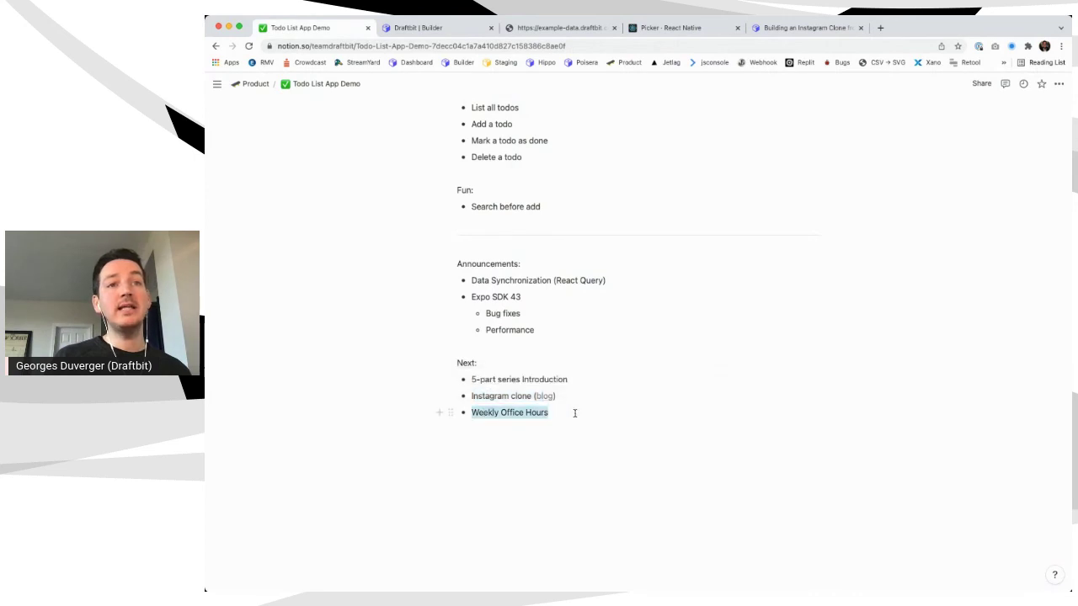
pyautogui.click(438, 28)
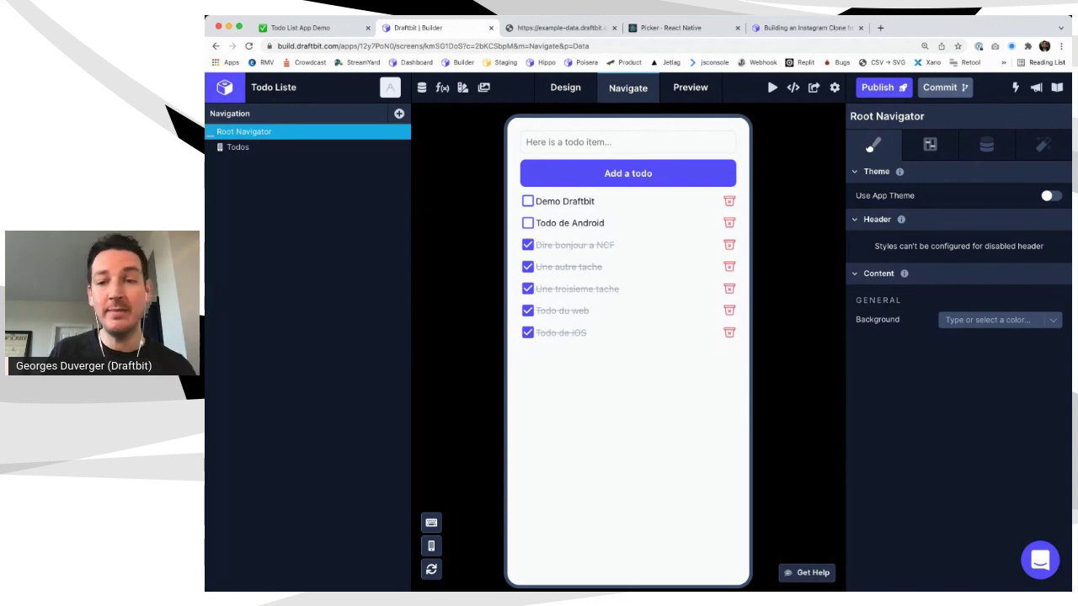
pyautogui.press('super+Tab')
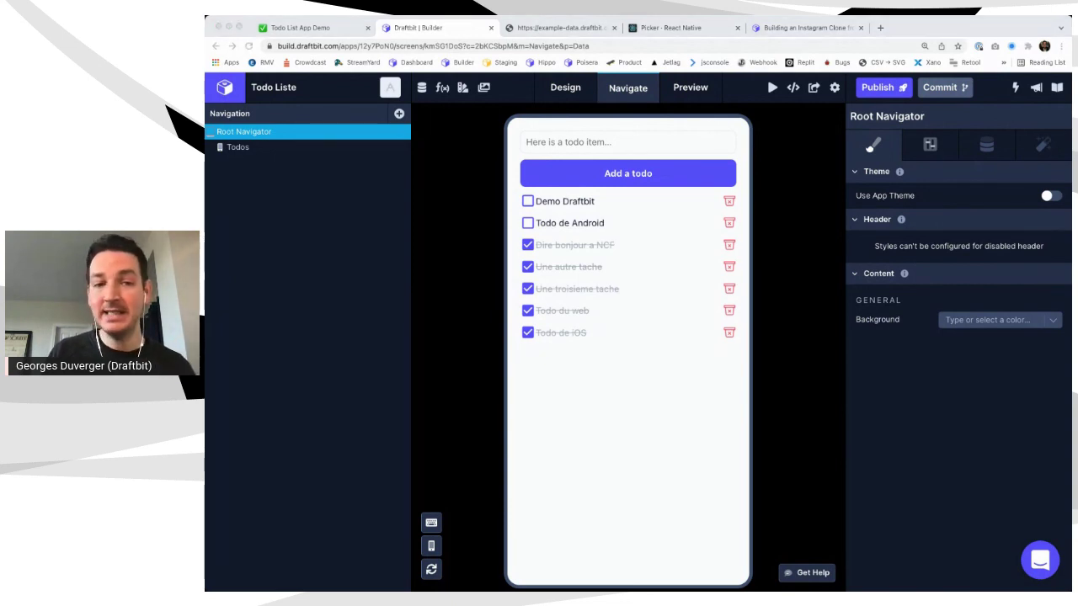